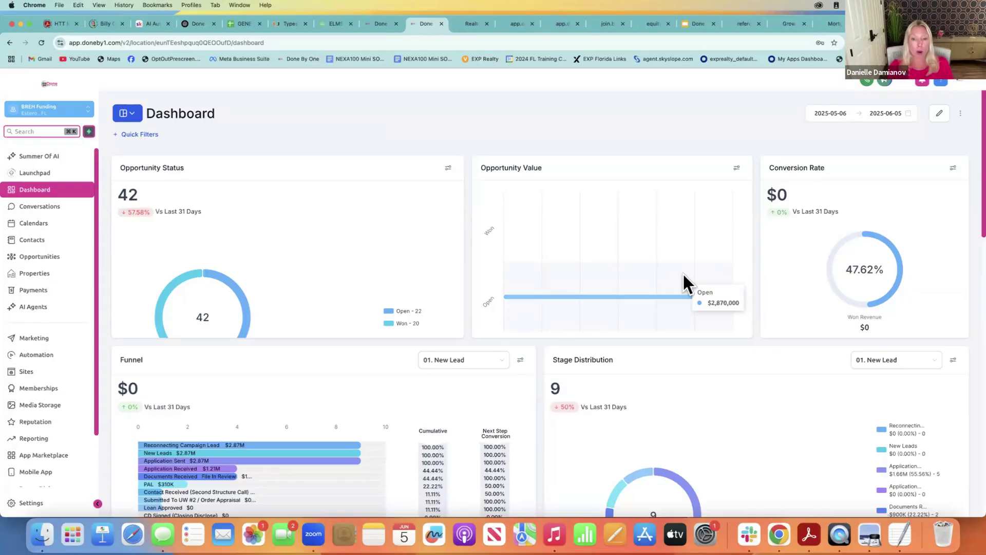
Put the dashboard into edit mode and browse the Contacts widgets in the widget library
{"action": "left_click", "coordinate": [937, 112]}
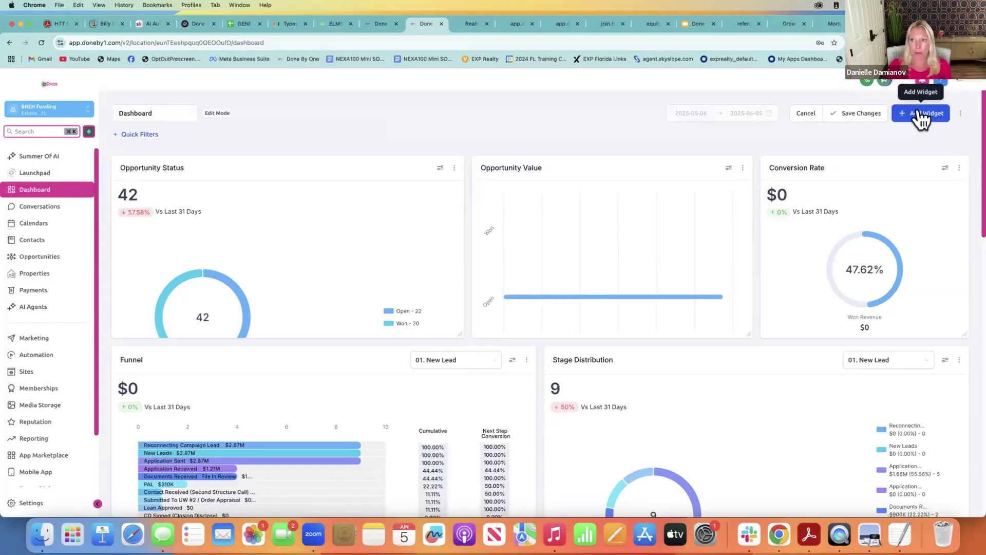
{"action": "left_click", "coordinate": [922, 108]}
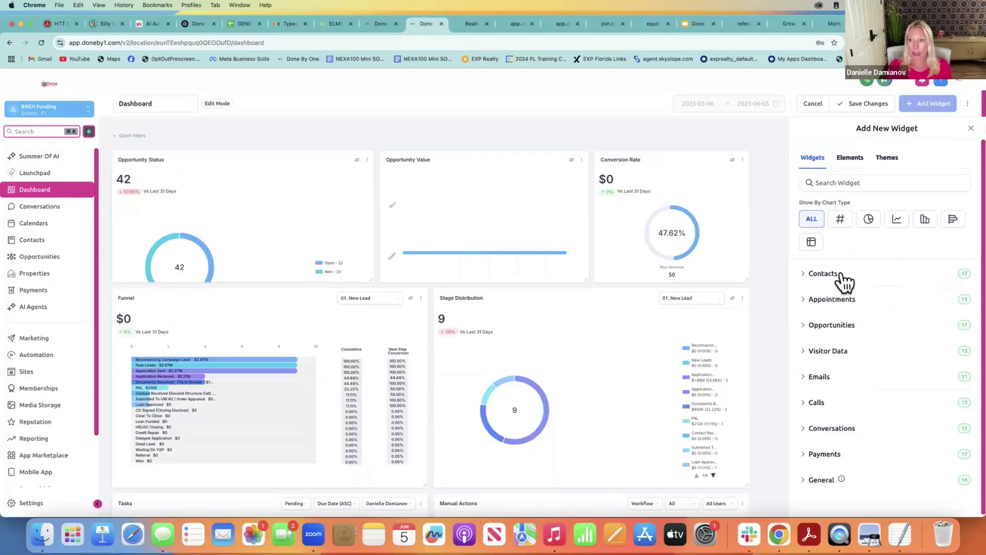
{"action": "left_click", "coordinate": [838, 273]}
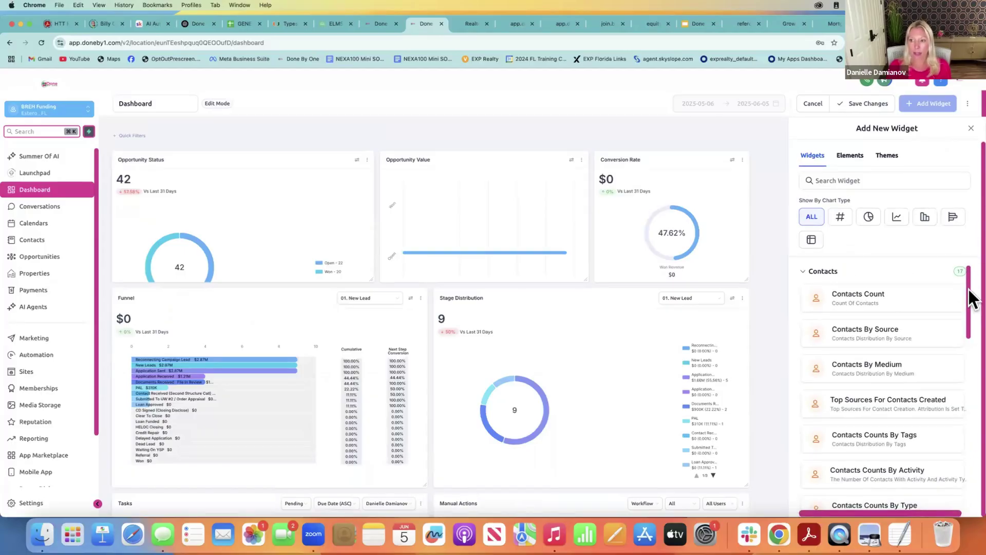
{"action": "left_click_drag", "start_coordinate": [973, 299], "coordinate": [965, 453]}
{"action": "scroll", "coordinate": [964, 452], "scroll_direction": "down", "scroll_amount": 4}
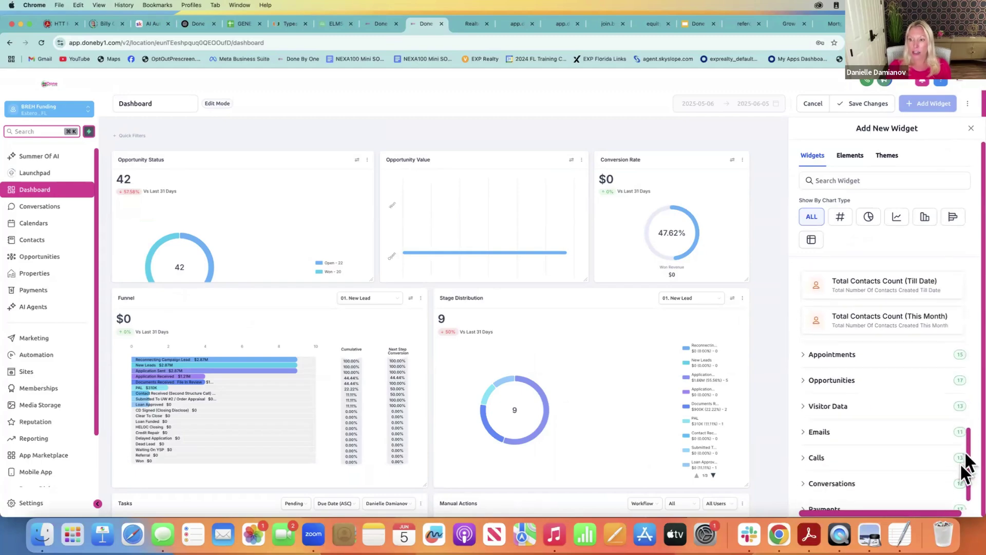
Browse the Appointments, Opportunities and Emails widgets, then close the library without adding any
{"action": "left_click", "coordinate": [847, 329]}
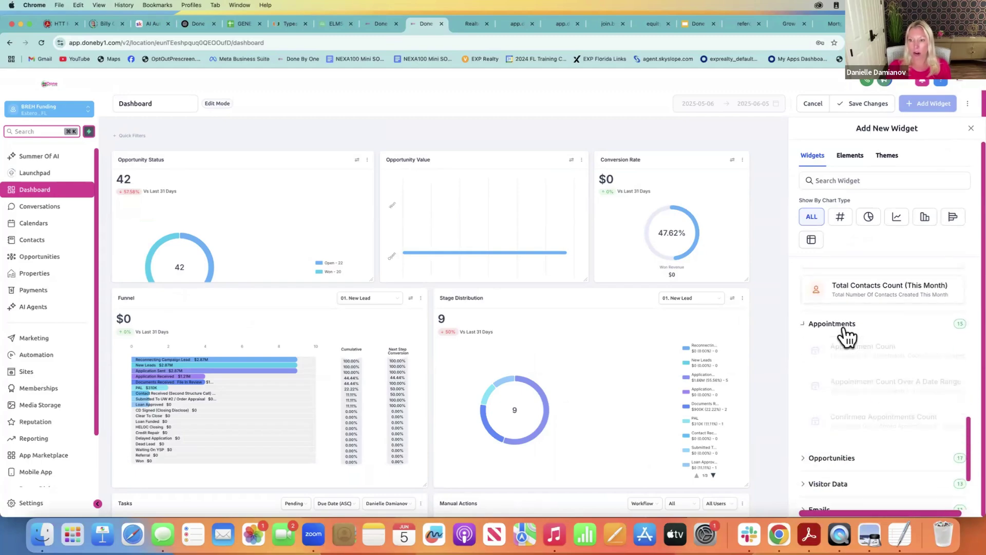
{"action": "left_click_drag", "start_coordinate": [965, 389], "coordinate": [973, 491]}
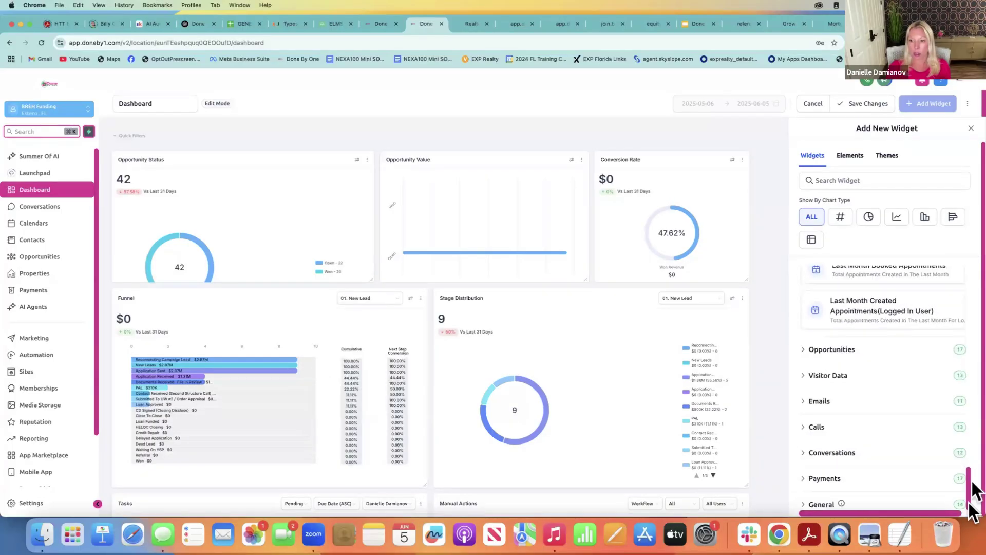
{"action": "left_click", "coordinate": [854, 351]}
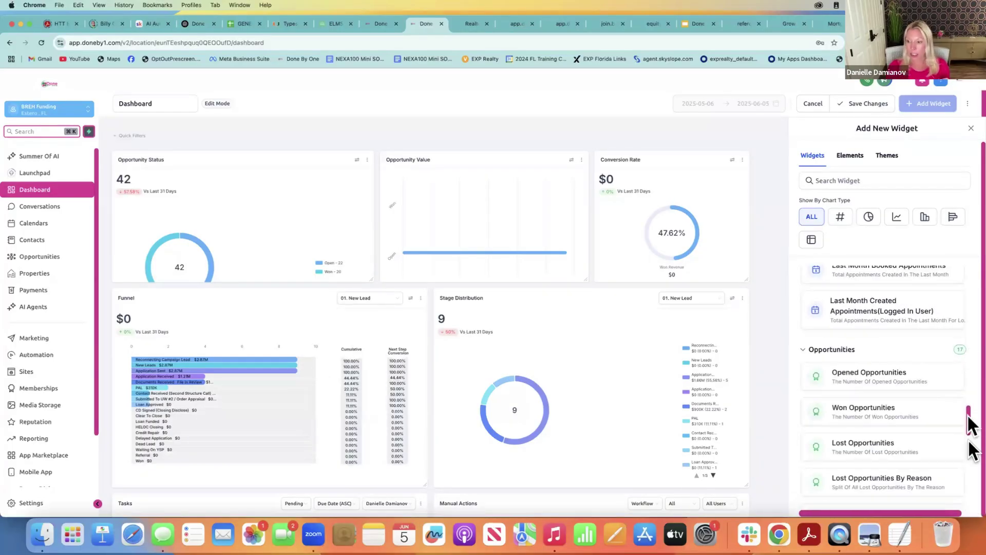
{"action": "left_click_drag", "start_coordinate": [970, 440], "coordinate": [974, 497]}
{"action": "left_click", "coordinate": [834, 405]}
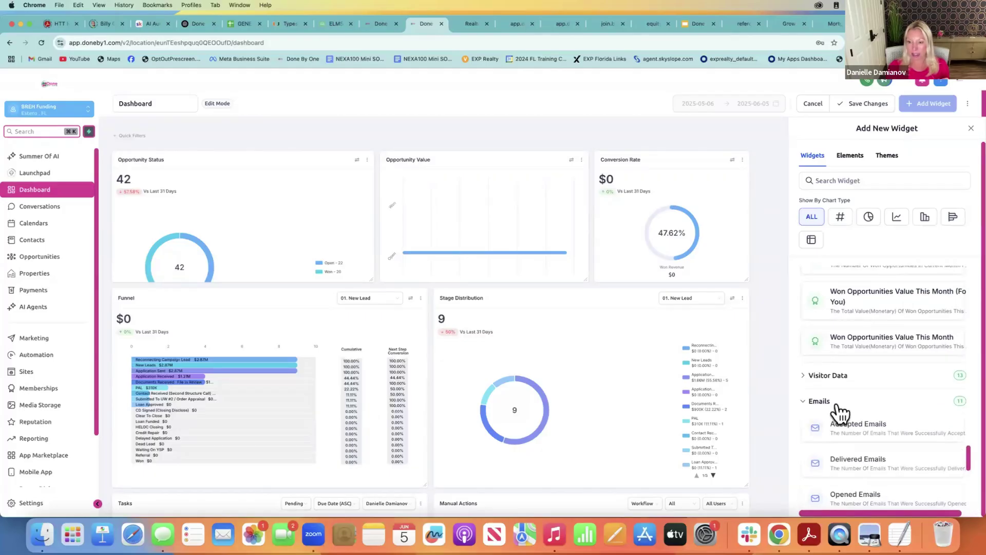
{"action": "left_click", "coordinate": [969, 129]}
Check the Funnel's pipeline options keeping 01. New Lead, then scroll down to Tasks and Manual Actions
{"action": "mouse_move", "coordinate": [598, 230]}
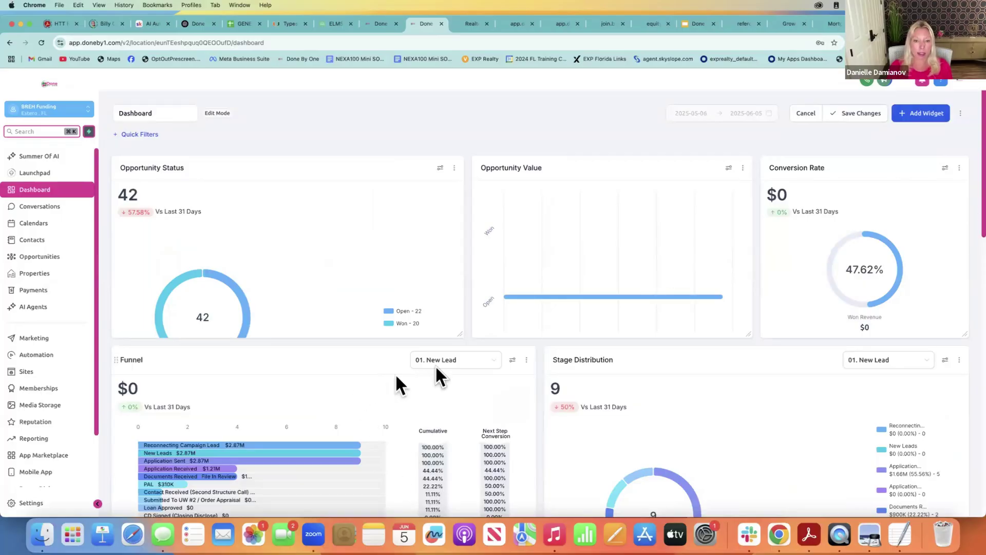
{"action": "left_click", "coordinate": [448, 373]}
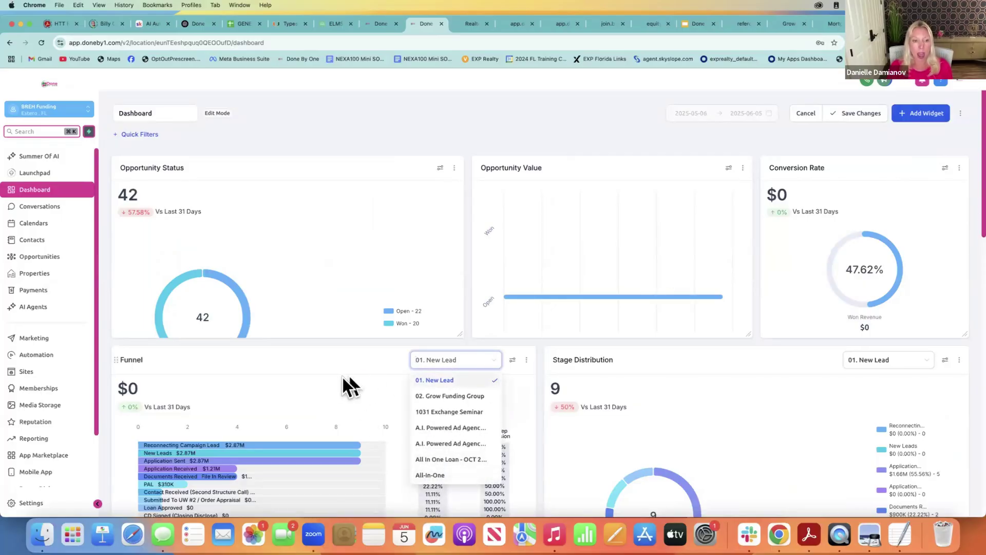
{"action": "left_click", "coordinate": [202, 436]}
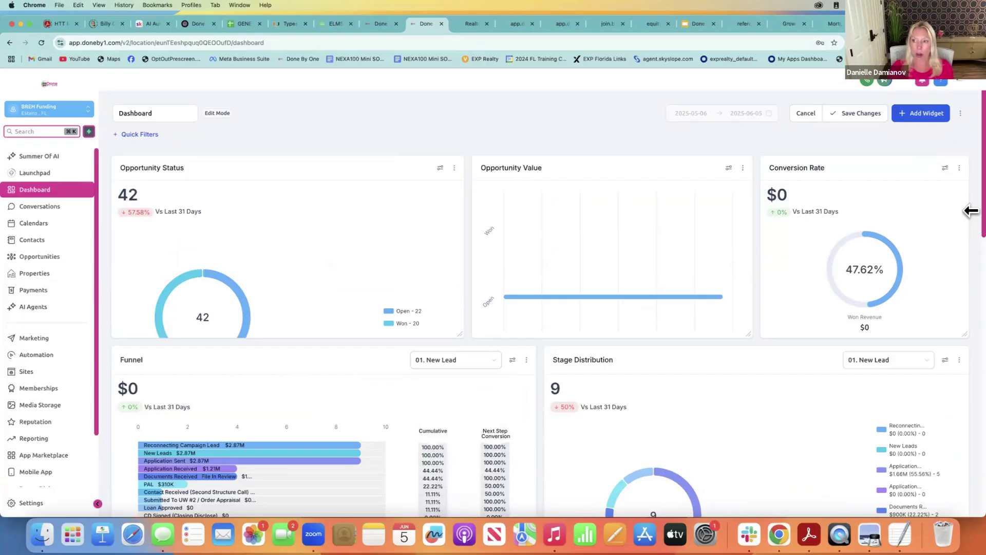
{"action": "scroll", "coordinate": [972, 241], "scroll_direction": "down", "scroll_amount": 2}
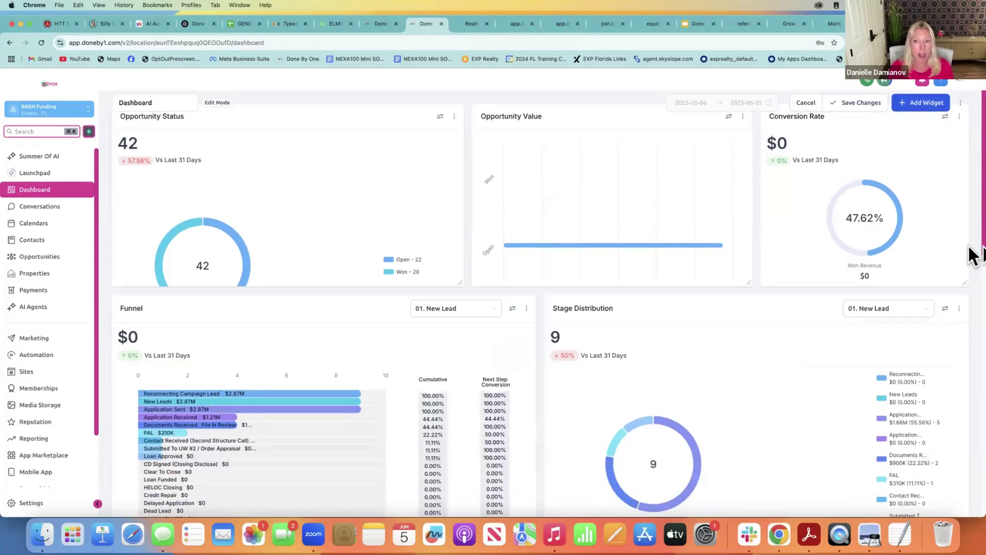
{"action": "scroll", "coordinate": [970, 252], "scroll_direction": "down", "scroll_amount": 7}
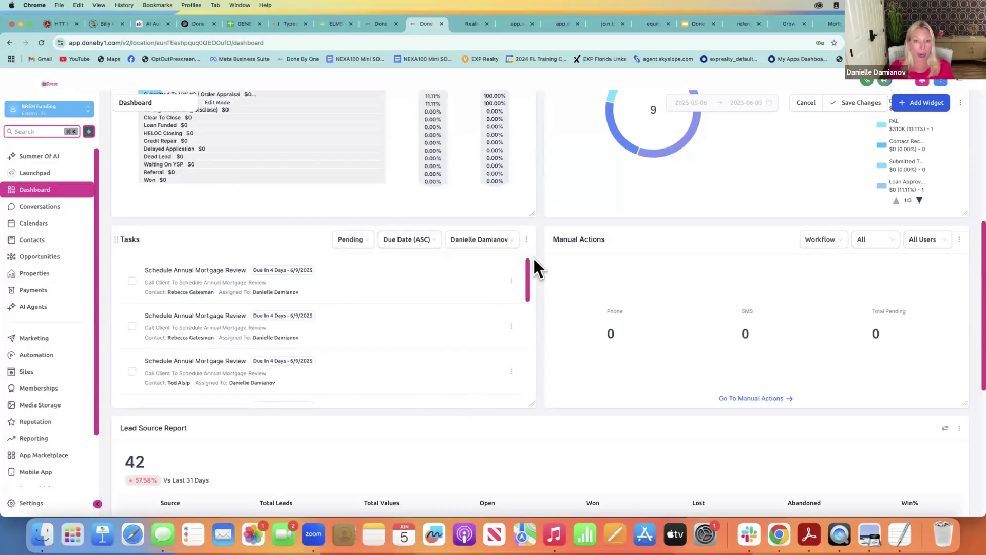
Review the Tasks assignee filter choices without changing them, then scroll down to the Lead Source Report
{"action": "scroll", "coordinate": [526, 268], "scroll_direction": "down", "scroll_amount": 3}
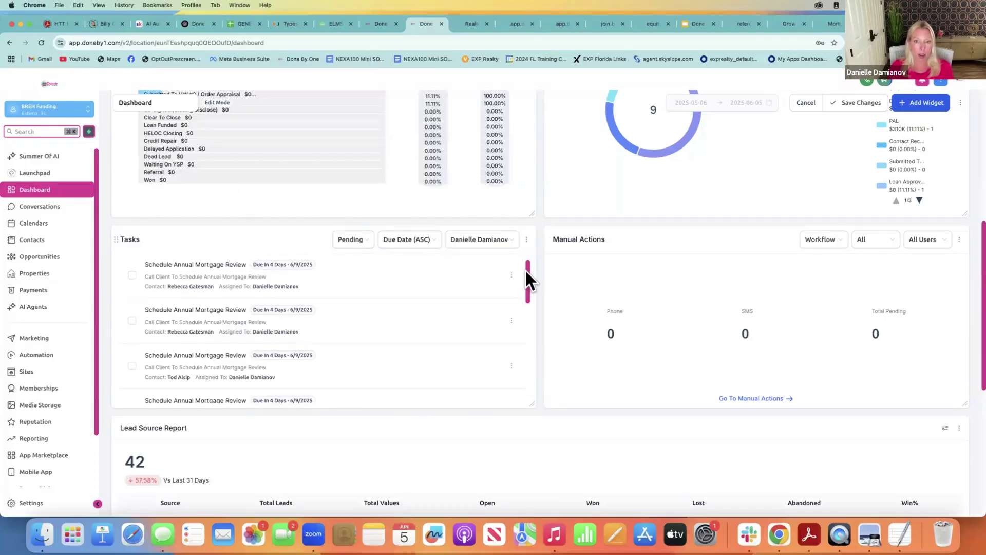
{"action": "scroll", "coordinate": [526, 267], "scroll_direction": "up", "scroll_amount": 2}
{"action": "left_click", "coordinate": [512, 242]}
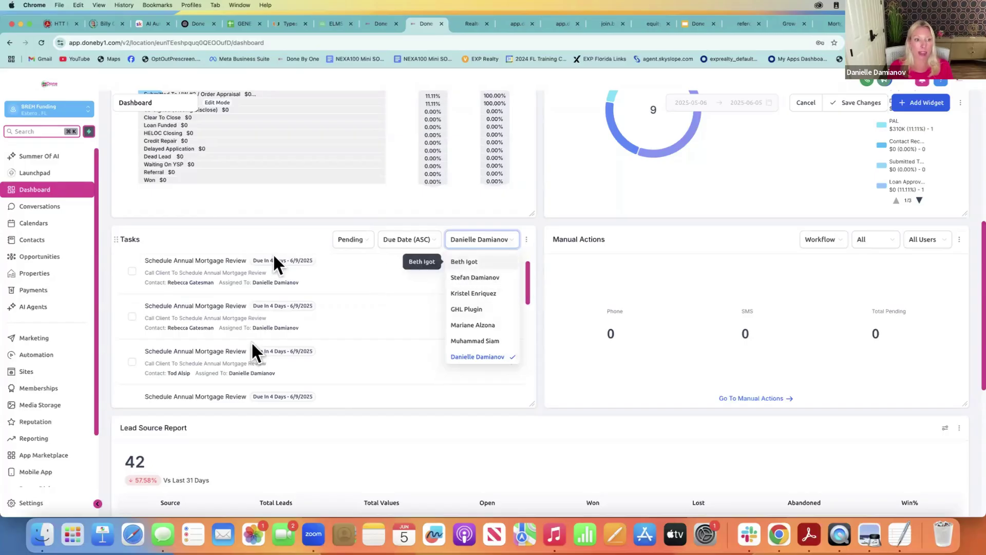
{"action": "left_click", "coordinate": [538, 263]}
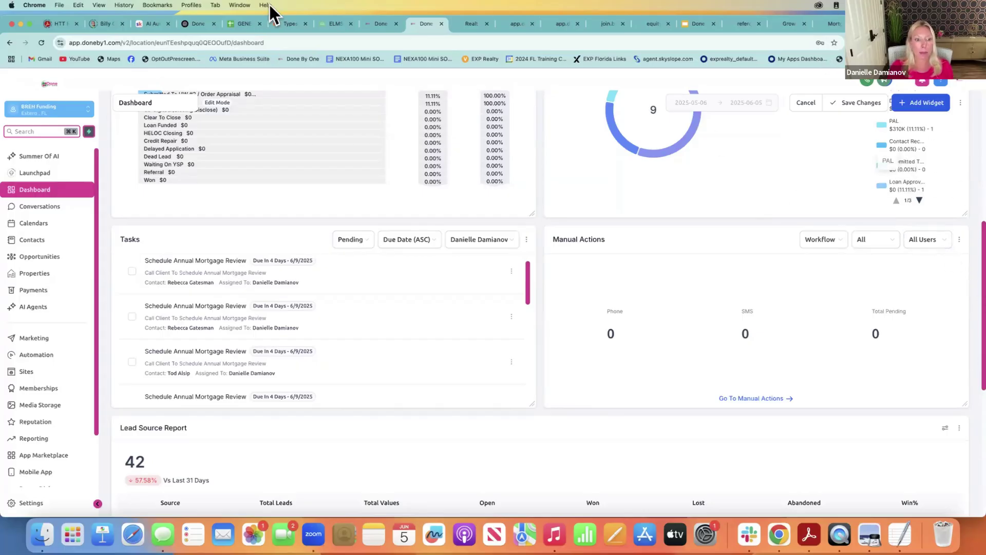
{"action": "left_click_drag", "start_coordinate": [971, 259], "coordinate": [970, 288]}
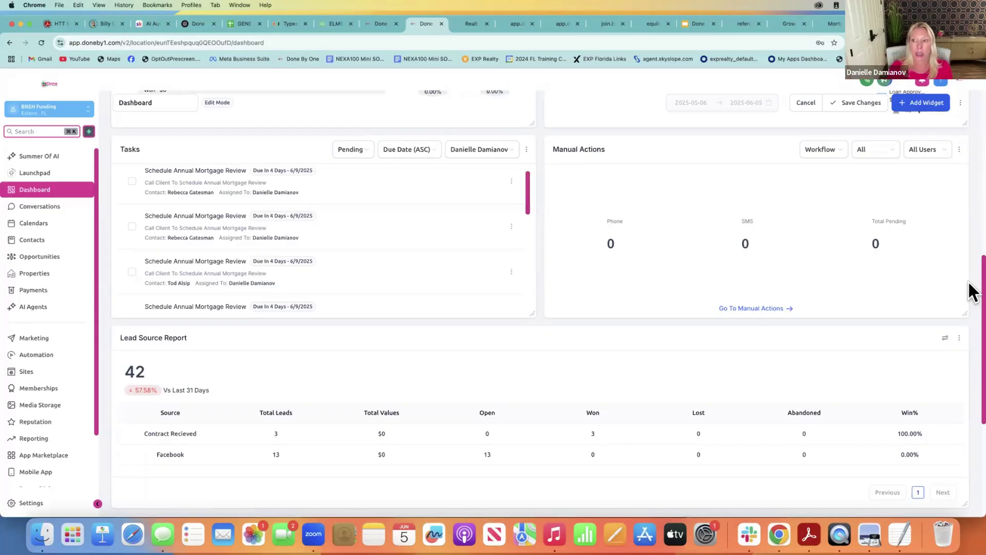
Scroll to the Facebook Ads Report, then head to Conversations, triggering the unsaved-changes warning
{"action": "scroll", "coordinate": [969, 283], "scroll_direction": "down", "scroll_amount": 3}
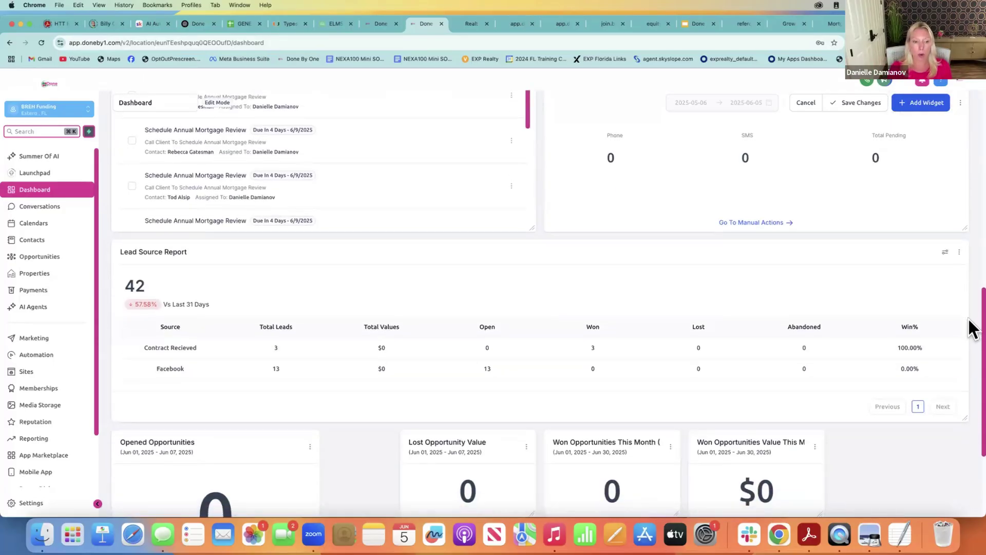
{"action": "scroll", "coordinate": [971, 335], "scroll_direction": "down", "scroll_amount": 3}
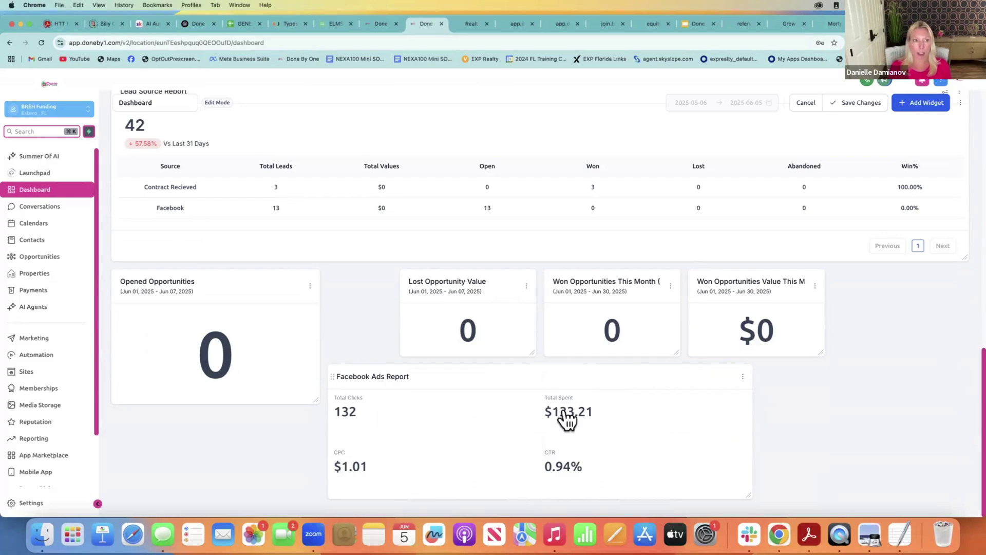
{"action": "left_click", "coordinate": [29, 206]}
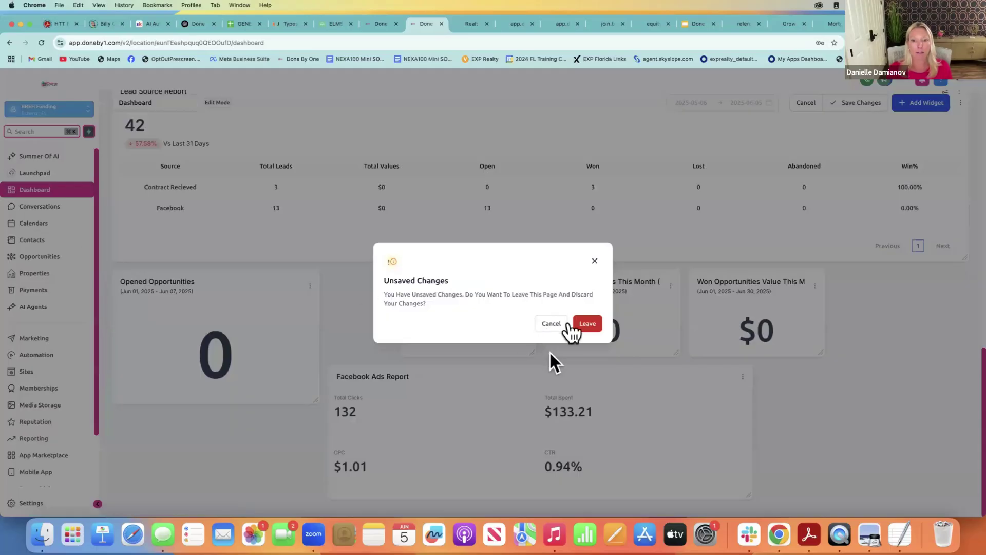
Choose Leave to discard the dashboard edits and land in the Conversations inbox
{"action": "left_click", "coordinate": [583, 324]}
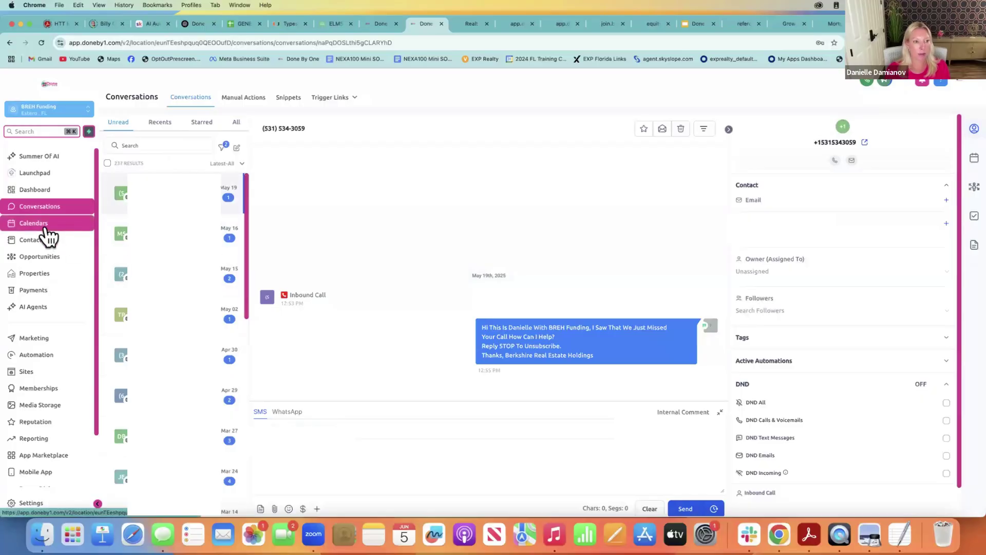
Go to Calendars to view the Jun 1–7, 2025 week of scheduled meetings
{"action": "left_click", "coordinate": [47, 226]}
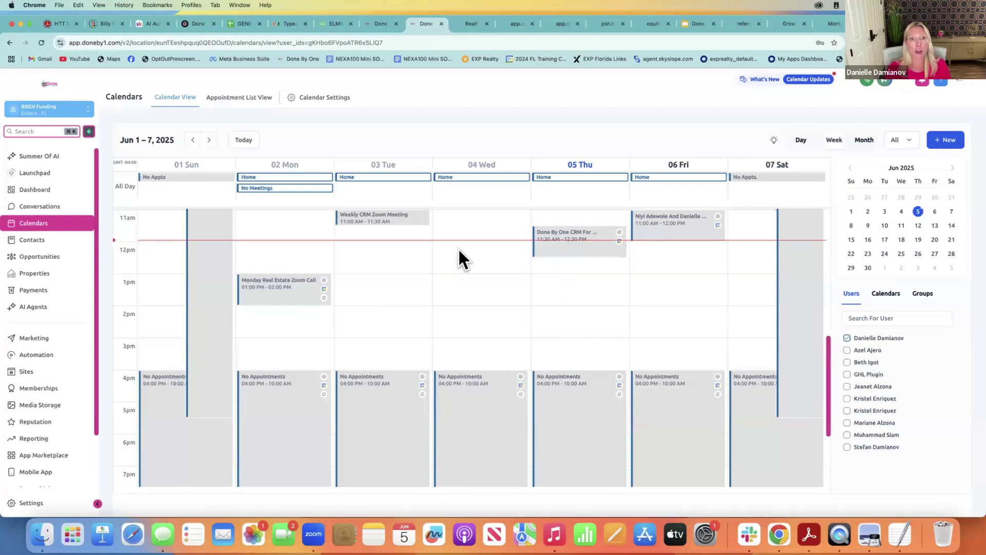
{"action": "left_click", "coordinate": [517, 23]}
{"action": "left_click", "coordinate": [461, 23]}
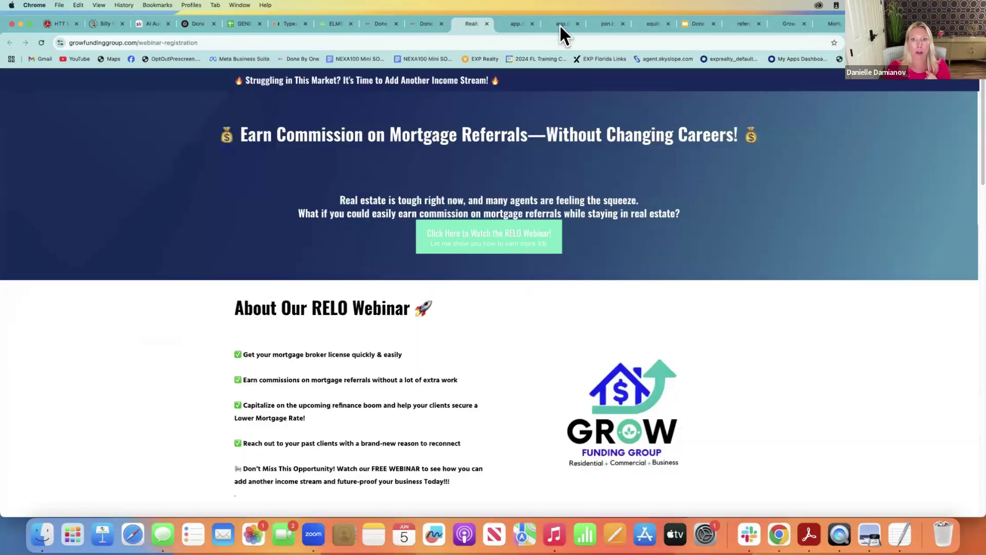
{"action": "left_click", "coordinate": [562, 23]}
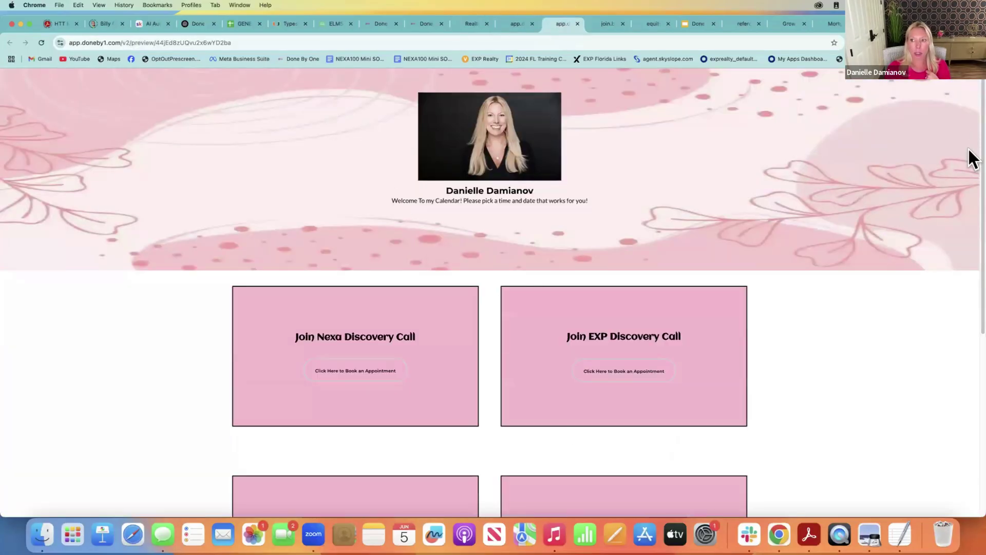
{"action": "scroll", "coordinate": [972, 194], "scroll_direction": "down", "scroll_amount": 2}
{"action": "scroll", "coordinate": [973, 195], "scroll_direction": "down", "scroll_amount": 2}
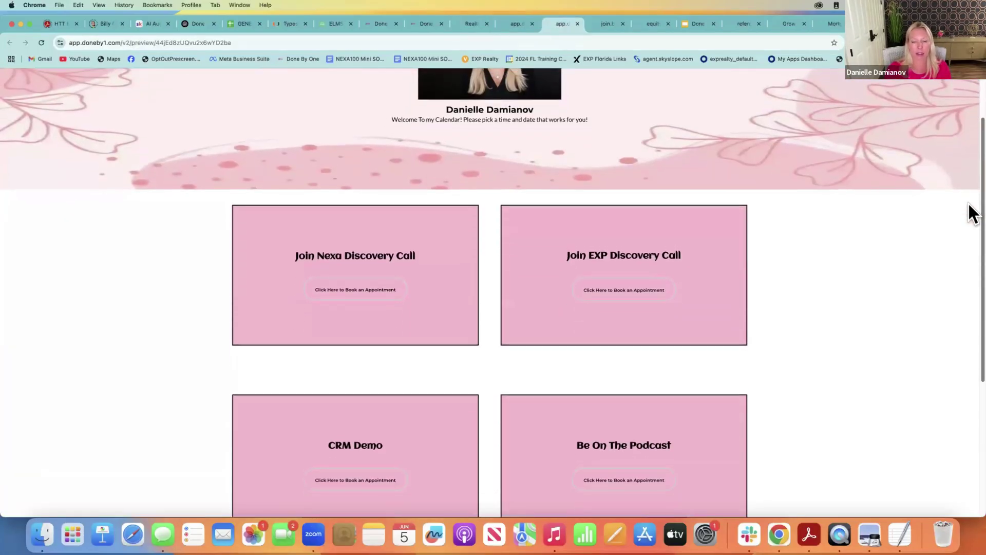
{"action": "scroll", "coordinate": [971, 308], "scroll_direction": "down", "scroll_amount": 6}
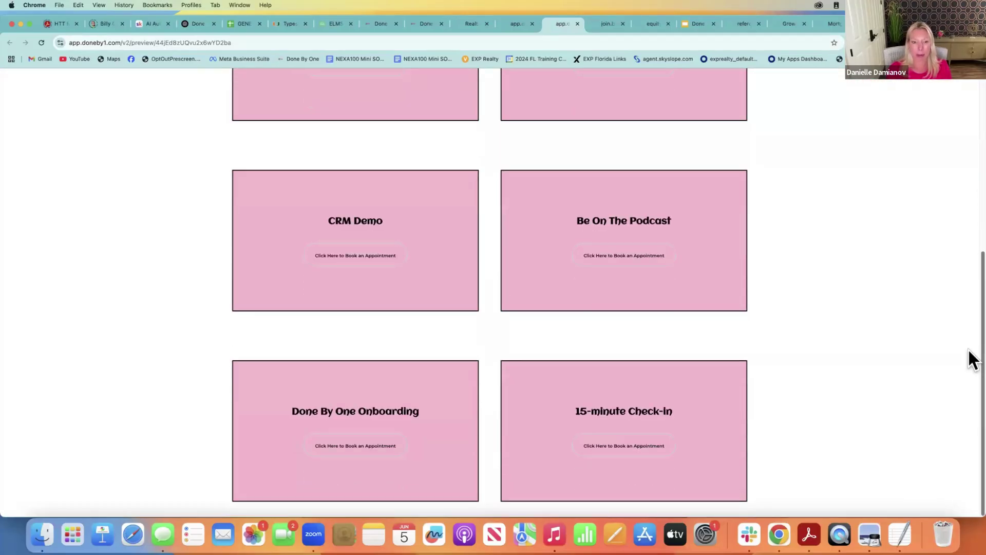
{"action": "scroll", "coordinate": [972, 360], "scroll_direction": "up", "scroll_amount": 10}
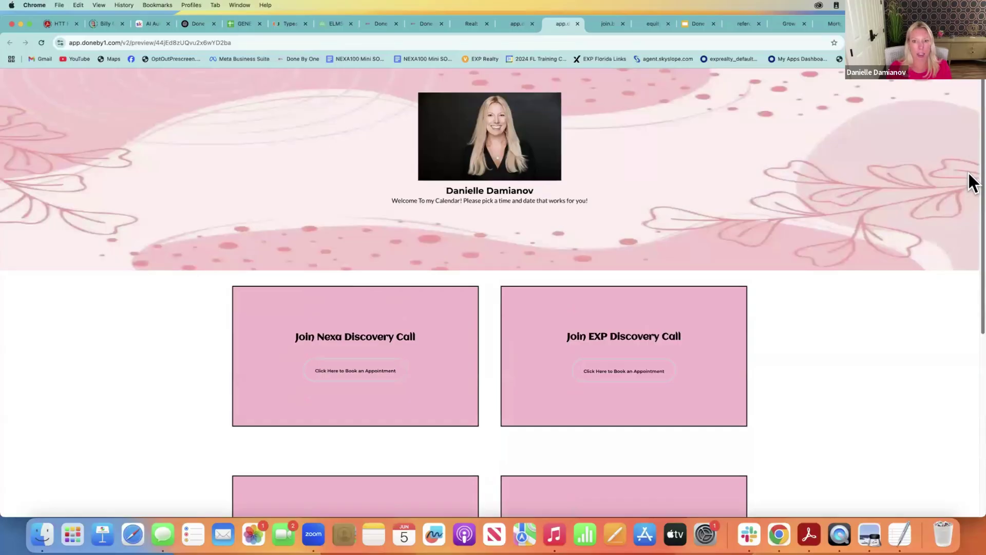
{"action": "scroll", "coordinate": [971, 205], "scroll_direction": "down", "scroll_amount": 5}
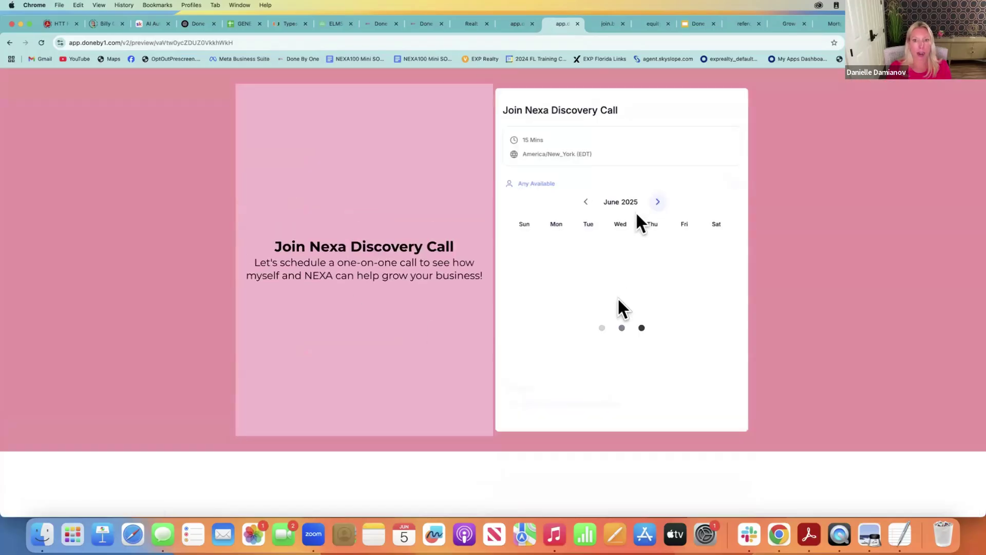
{"action": "left_click", "coordinate": [419, 24]}
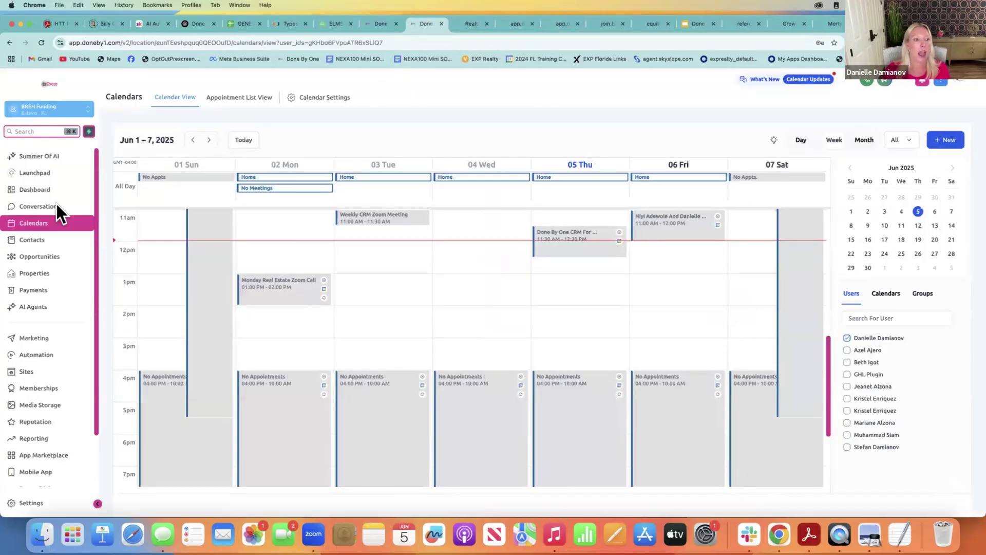
Go to Contacts to list all 312,470 contact records
{"action": "left_click", "coordinate": [32, 247]}
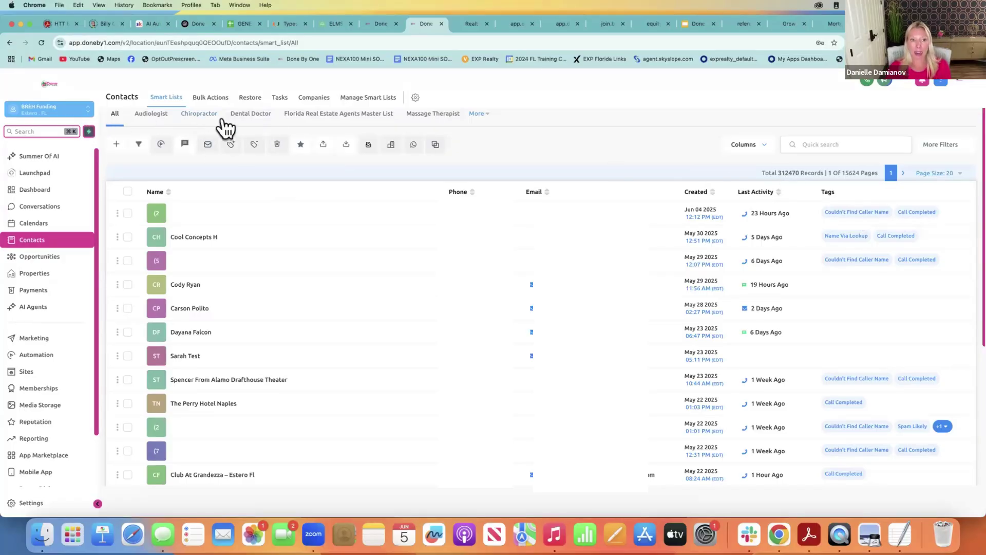
Expand the More smart-list dropdown and scroll through saved lists like Texas Real Estate Agents
{"action": "left_click", "coordinate": [485, 122]}
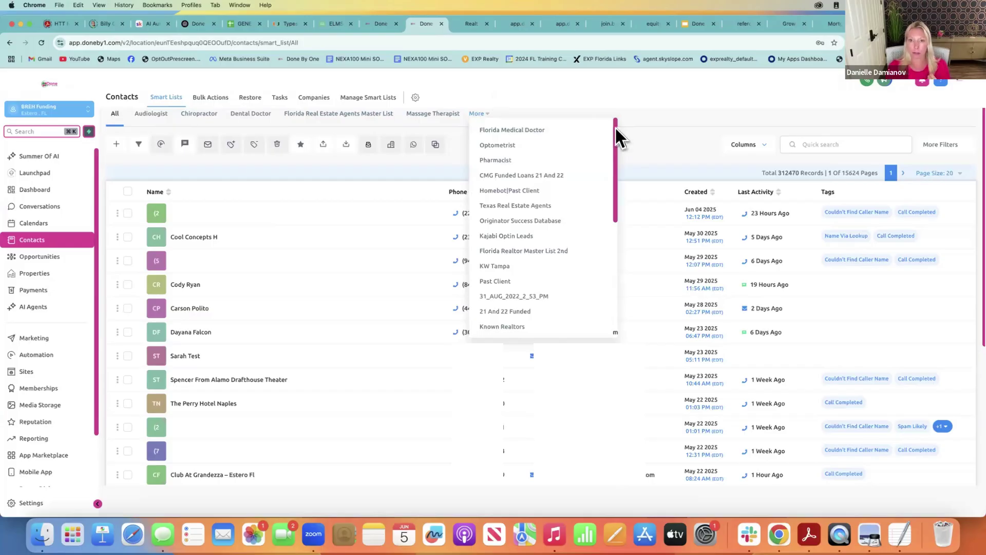
{"action": "left_click_drag", "start_coordinate": [615, 128], "coordinate": [615, 129]}
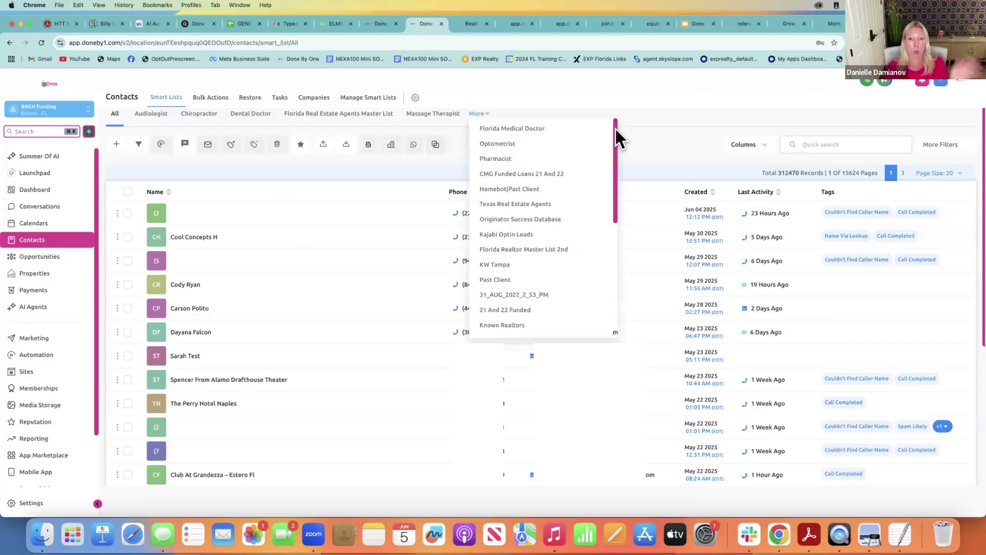
{"action": "left_click_drag", "start_coordinate": [616, 128], "coordinate": [587, 177]}
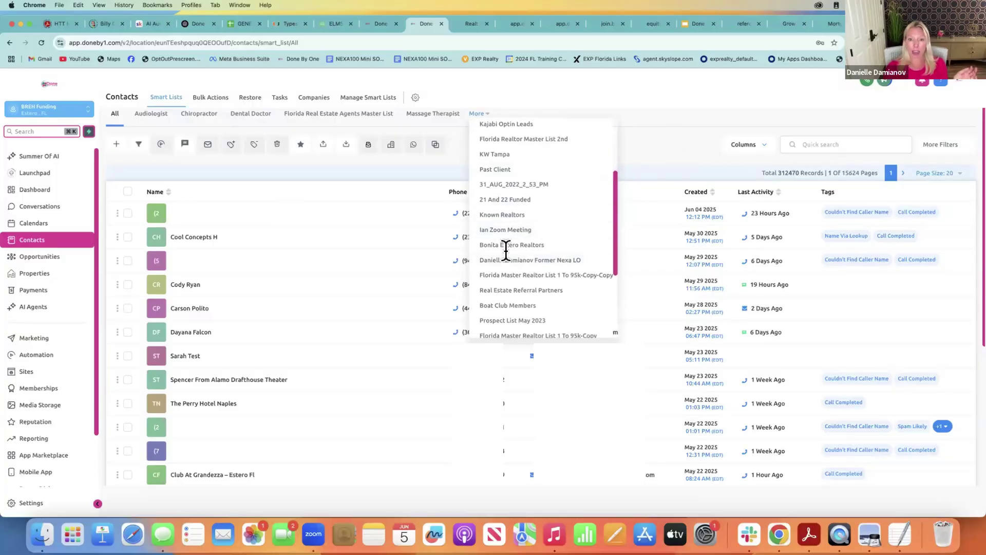
Open the Ian Zoom Meeting smart list, select then unselect all 25 records, and search 'past client'
{"action": "left_click", "coordinate": [517, 231]}
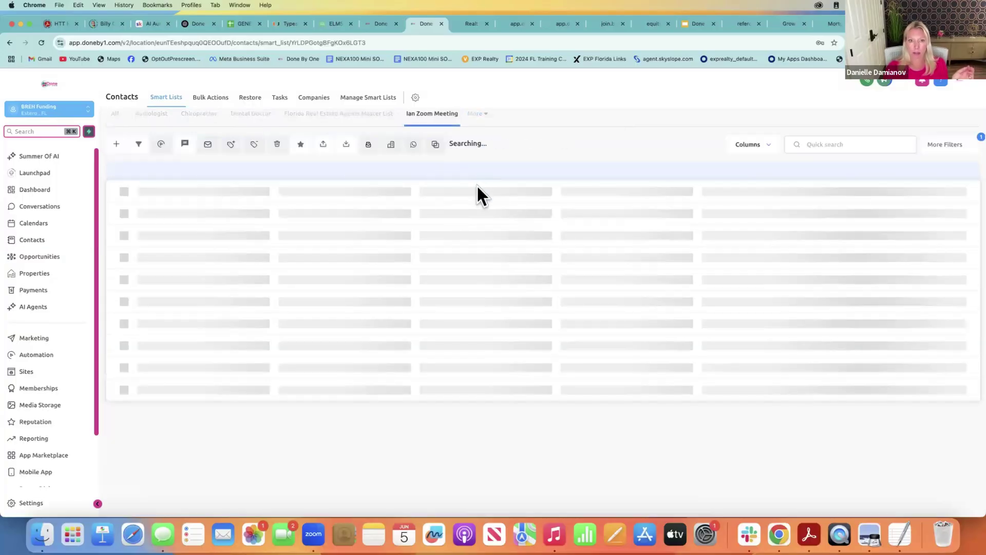
{"action": "left_click", "coordinate": [133, 207]}
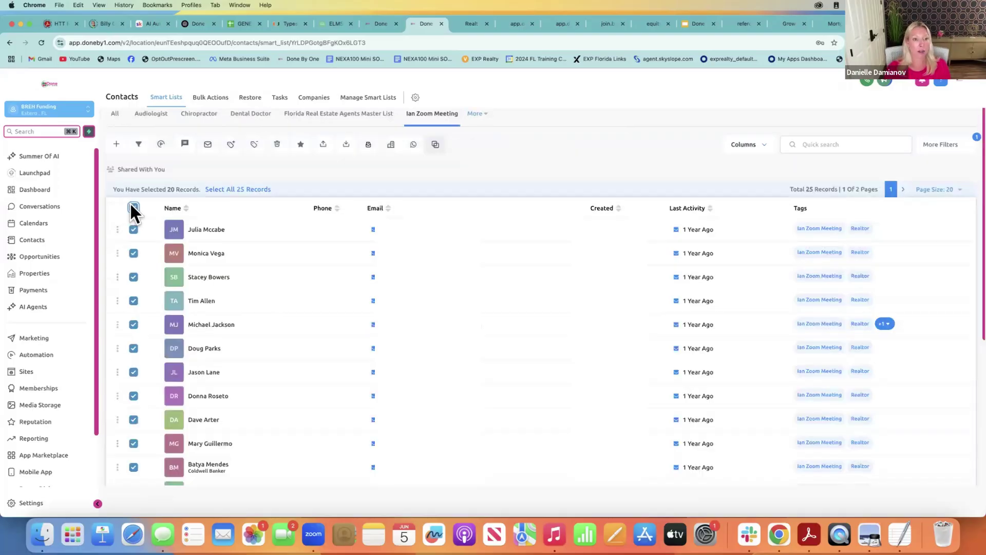
{"action": "left_click", "coordinate": [245, 190]}
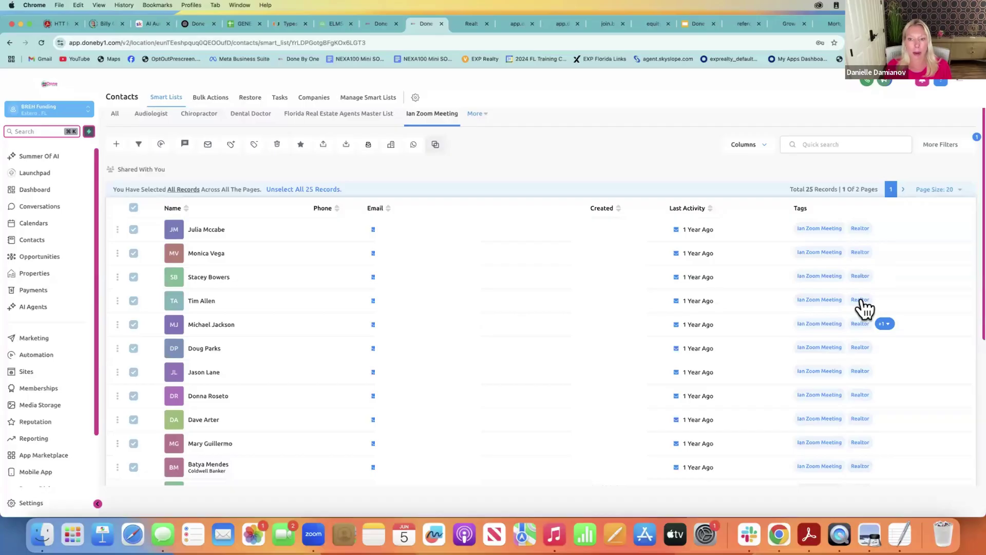
{"action": "left_click", "coordinate": [323, 190]}
{"action": "left_click", "coordinate": [805, 144]}
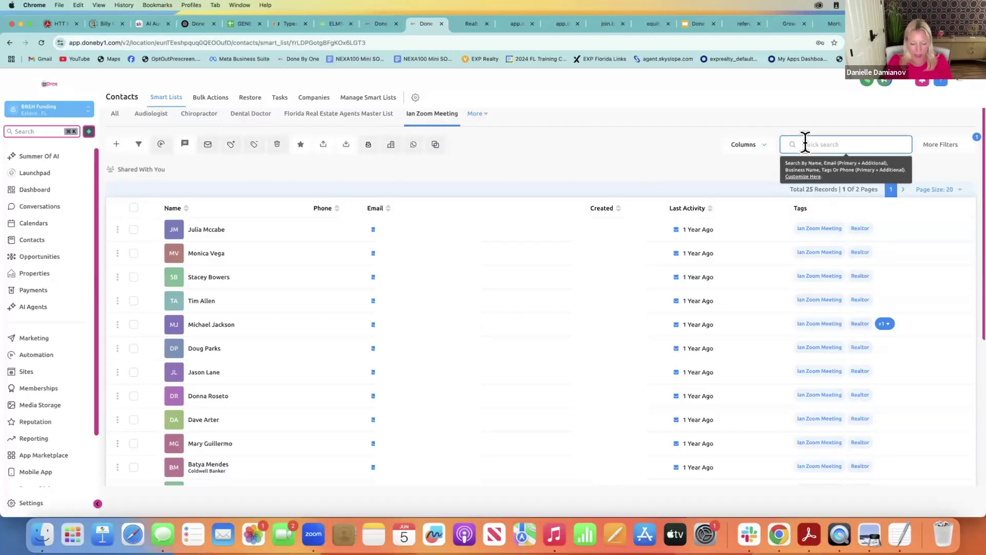
{"action": "type", "text": "past client"}
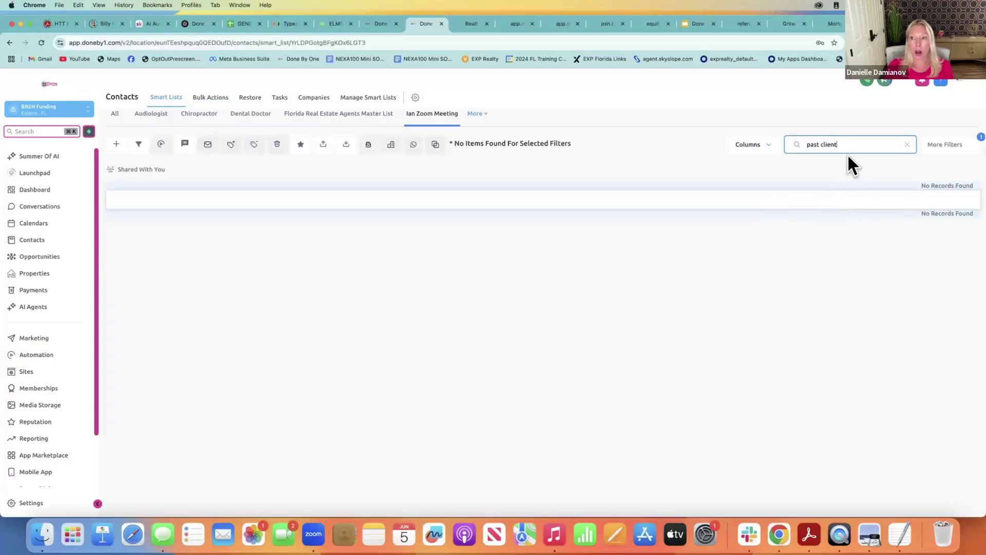
Change the search to 'Past Clients' and clear all filters, removing the import batch filter
{"action": "key", "text": "BackSpace"}
{"action": "key", "text": "BackSpace"}
{"action": "key", "text": "BackSpace"}
{"action": "key", "text": "BackSpace"}
{"action": "key", "text": "BackSpace"}
{"action": "key", "text": "BackSpace"}
{"action": "key", "text": "BackSpace"}
{"action": "key", "text": "BackSpace"}
{"action": "key", "text": "BackSpace"}
{"action": "key", "text": "BackSpace"}
{"action": "key", "text": "BackSpace"}
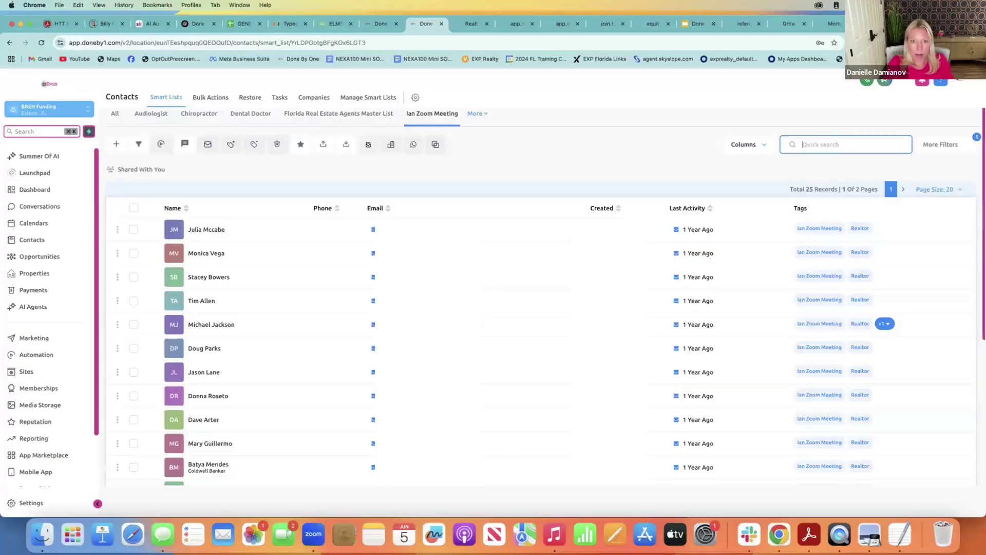
{"action": "type", "text": "Past"}
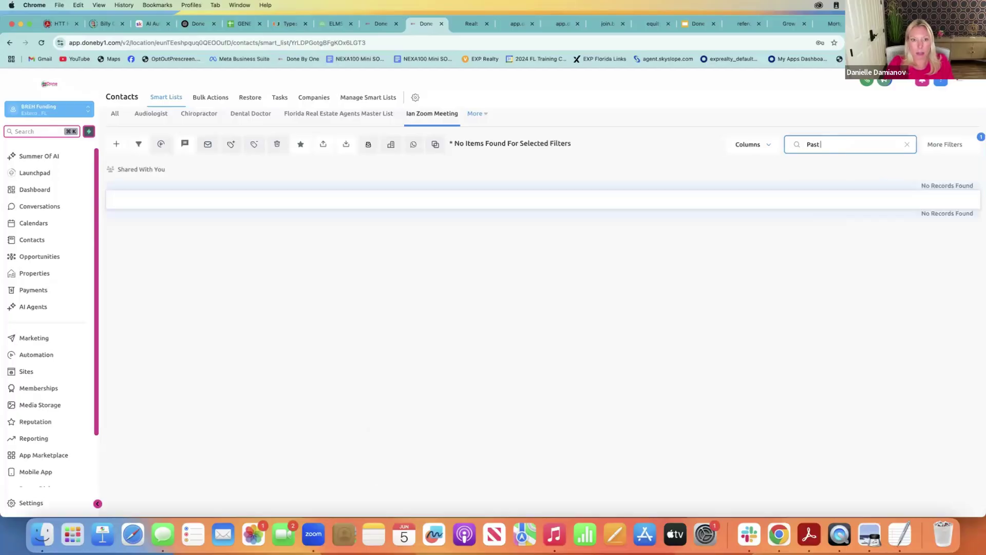
{"action": "type", "text": " Client"}
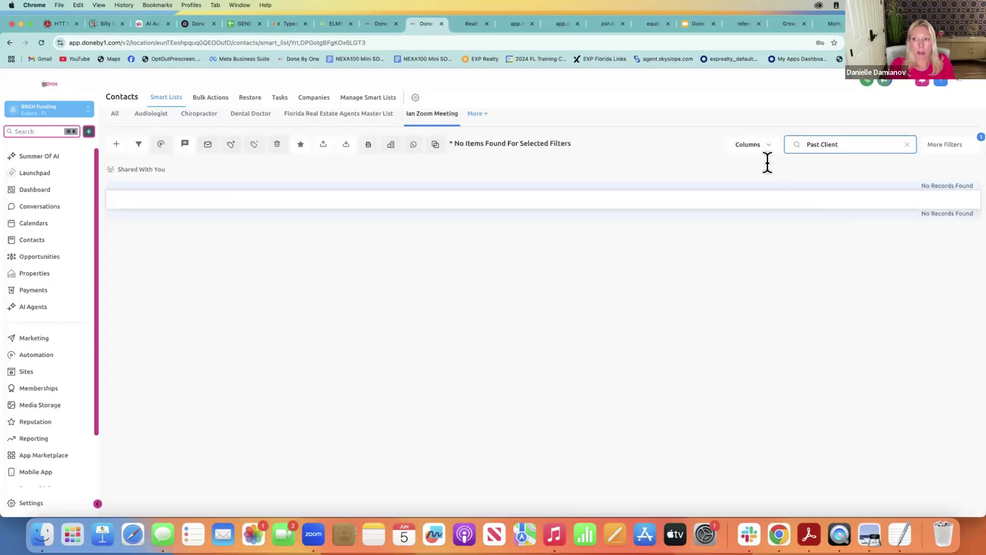
{"action": "type", "text": "s"}
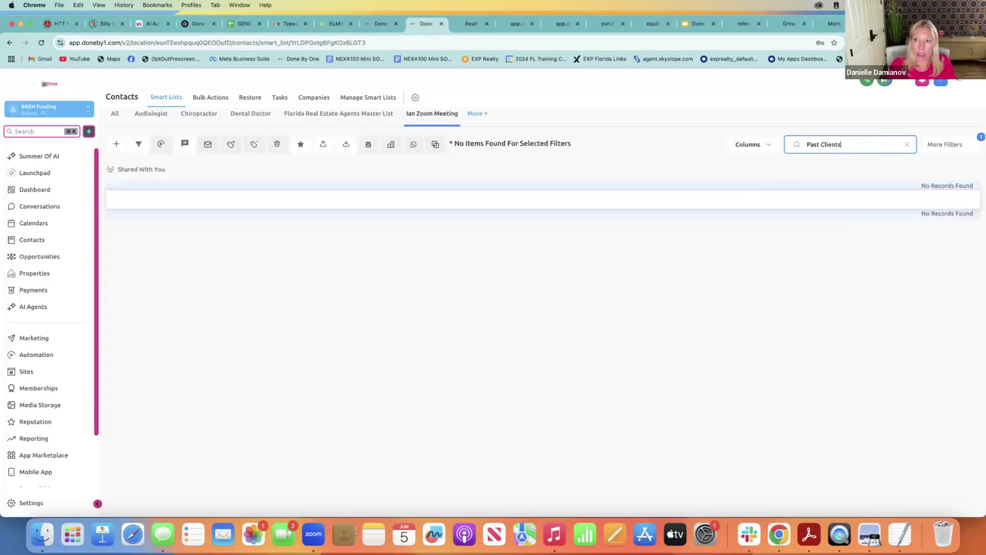
{"action": "left_click", "coordinate": [943, 145]}
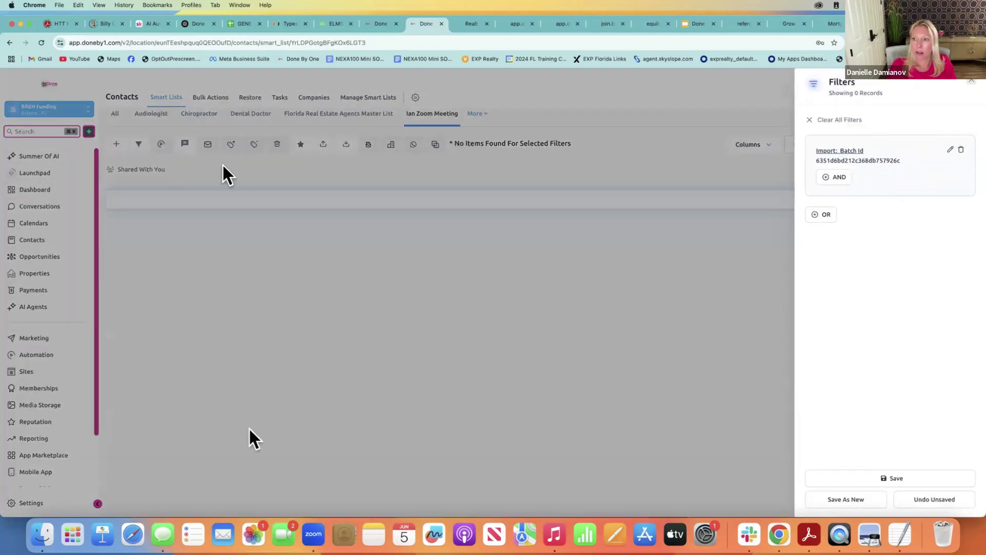
{"action": "left_click", "coordinate": [828, 118]}
{"action": "left_click", "coordinate": [673, 144]}
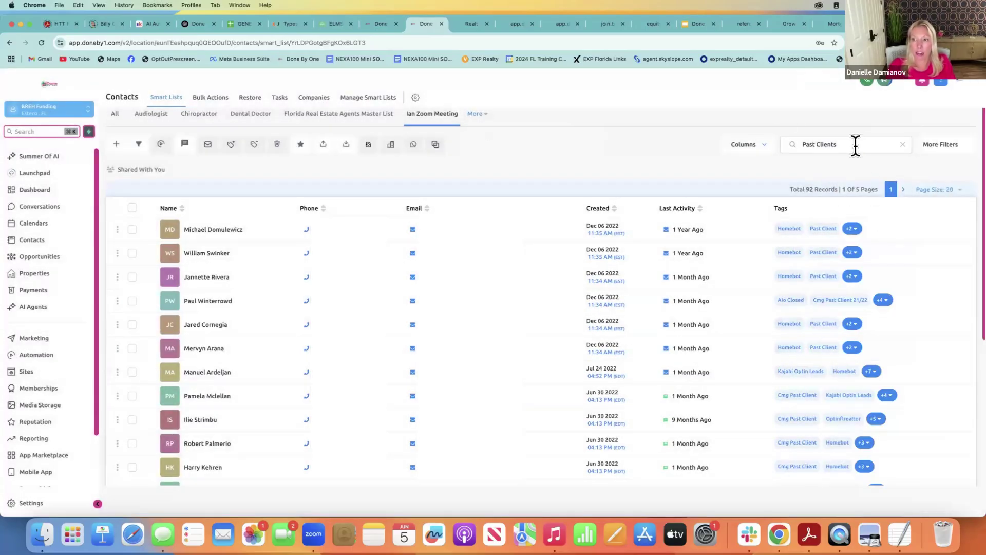
Narrow the search to 'Past Client', then select all 643 records and clear the selection
{"action": "left_click", "coordinate": [854, 144]}
{"action": "key", "text": "BackSpace"}
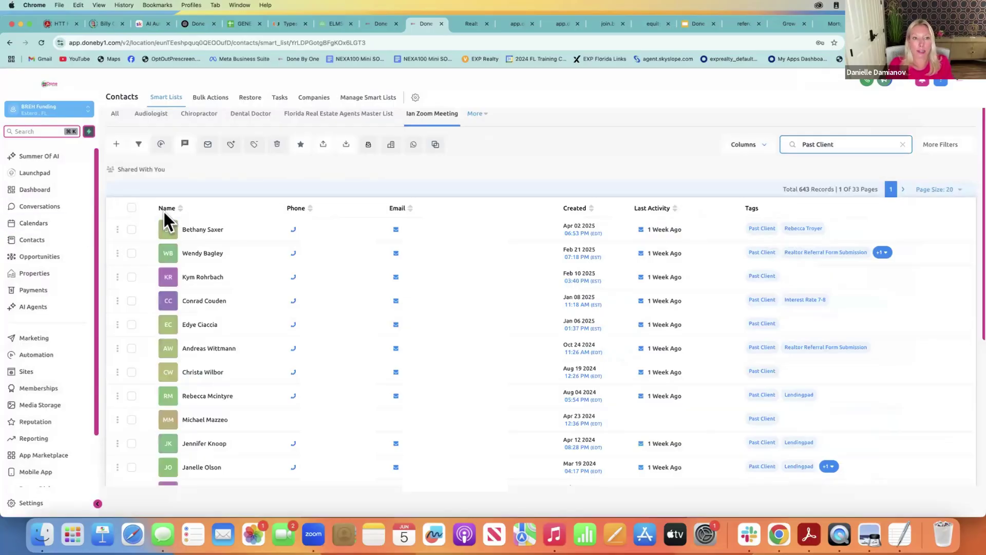
{"action": "left_click", "coordinate": [132, 207]}
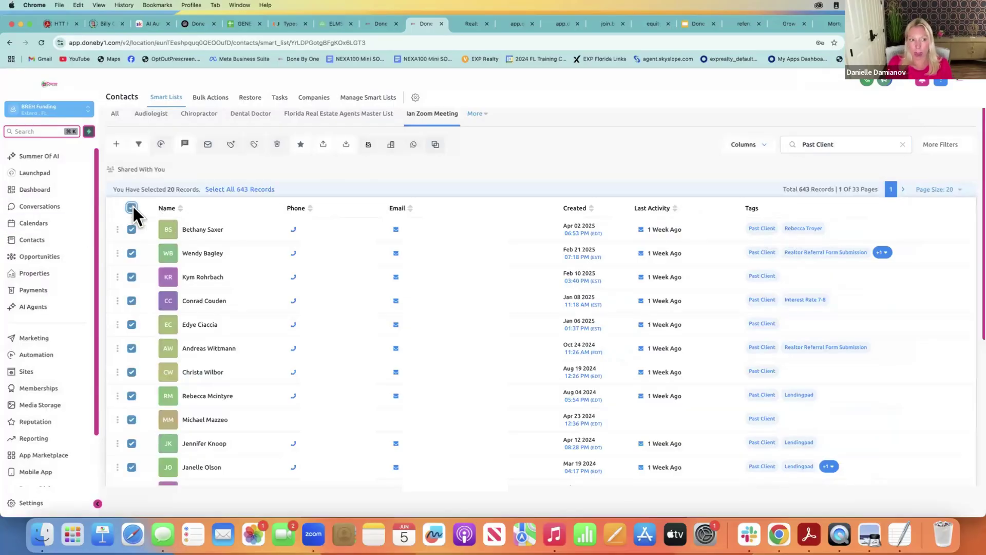
{"action": "left_click", "coordinate": [246, 190]}
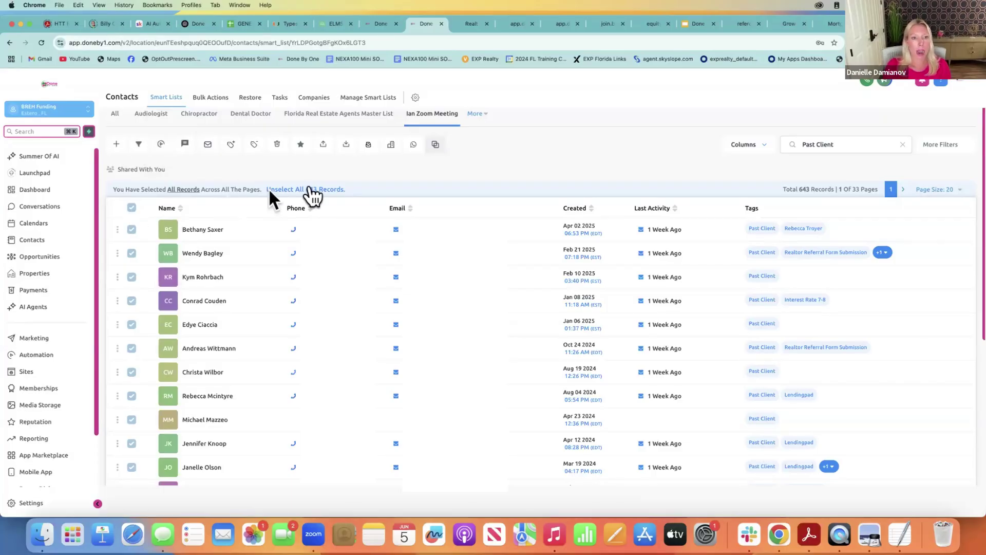
{"action": "left_click", "coordinate": [299, 189]}
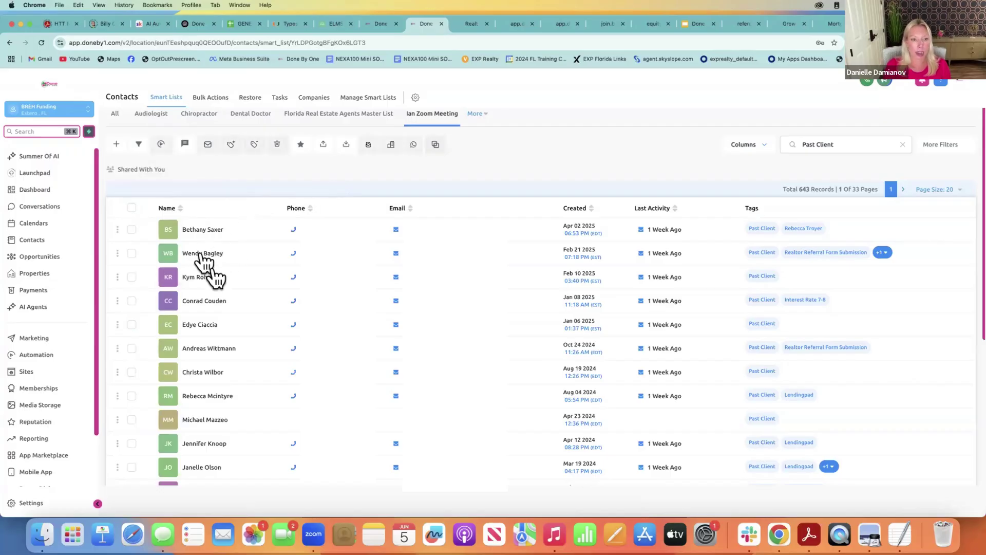
Open the second past-client contact's record and scroll through its fields
{"action": "left_click", "coordinate": [218, 253]}
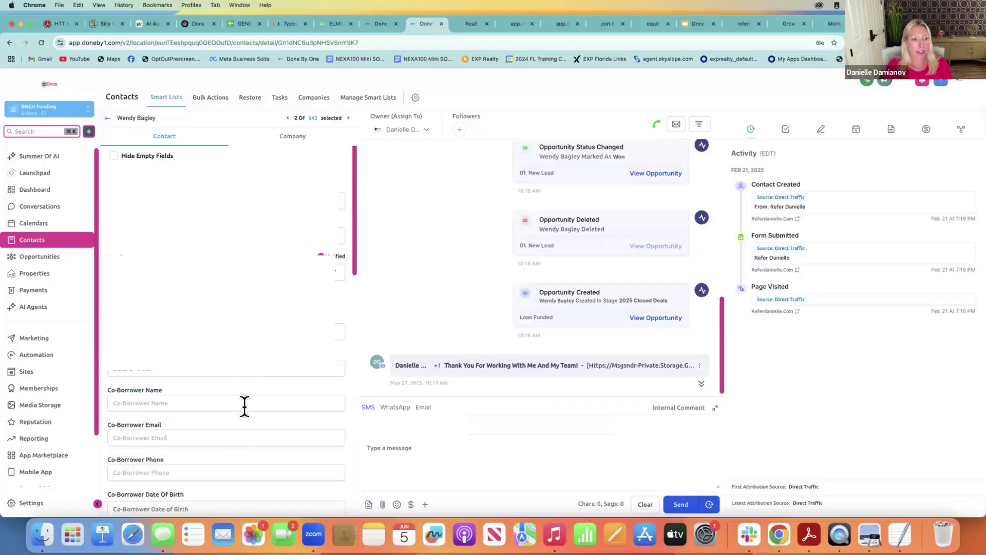
{"action": "left_click_drag", "start_coordinate": [355, 162], "coordinate": [356, 202]}
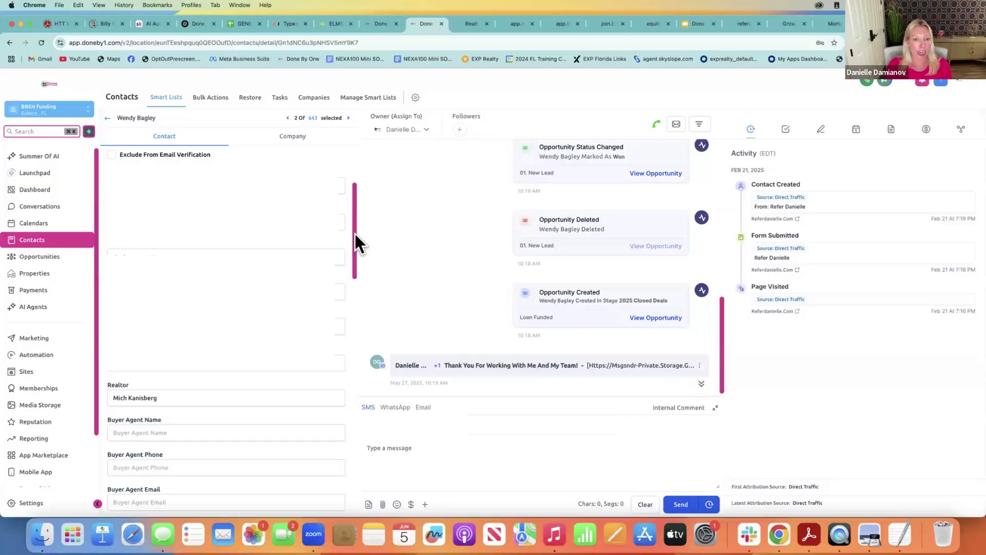
{"action": "left_click_drag", "start_coordinate": [356, 237], "coordinate": [392, 253]}
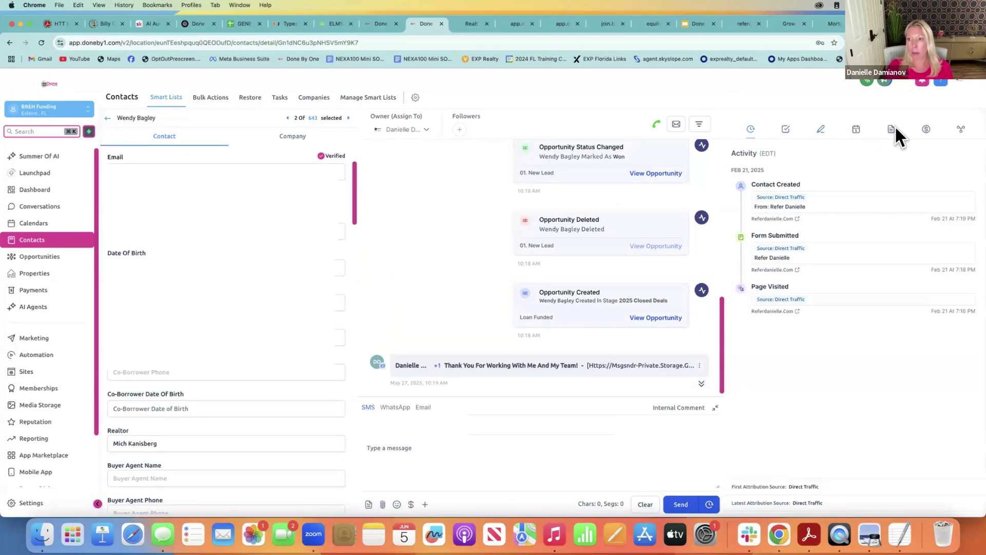
View the contact's Notes, start a new note, then show its empty task list
{"action": "left_click", "coordinate": [820, 131]}
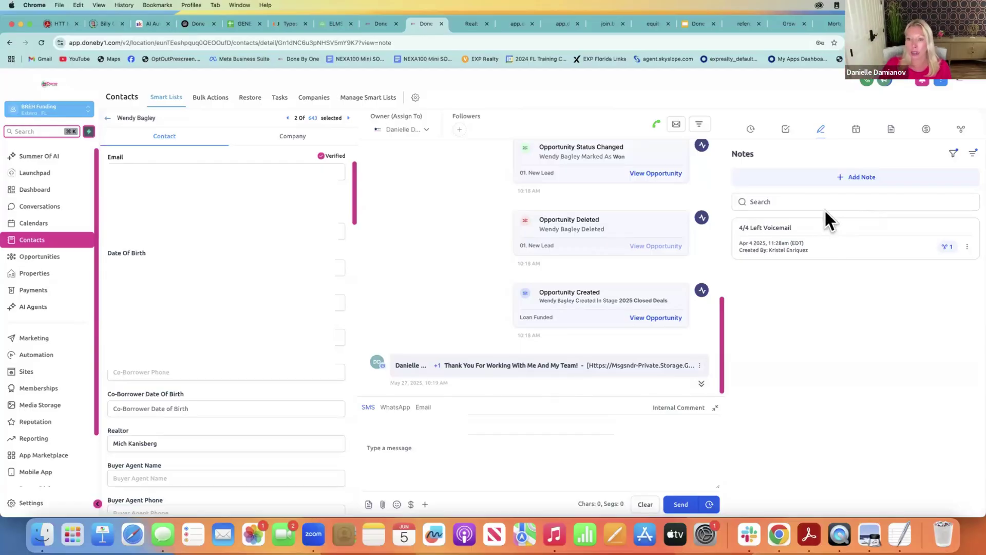
{"action": "left_click", "coordinate": [864, 186]}
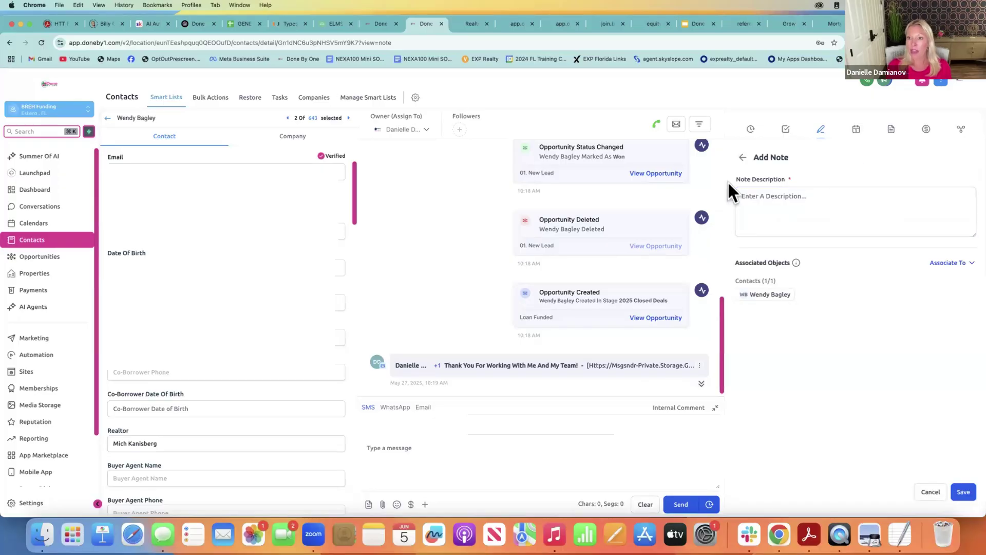
{"action": "left_click", "coordinate": [786, 132]}
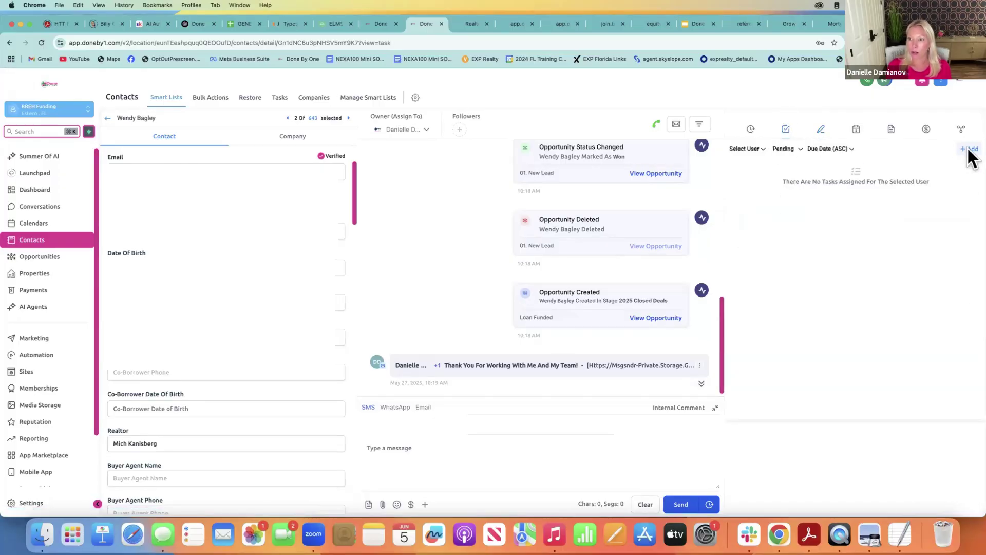
{"action": "left_click", "coordinate": [969, 150]}
{"action": "left_click", "coordinate": [477, 172]}
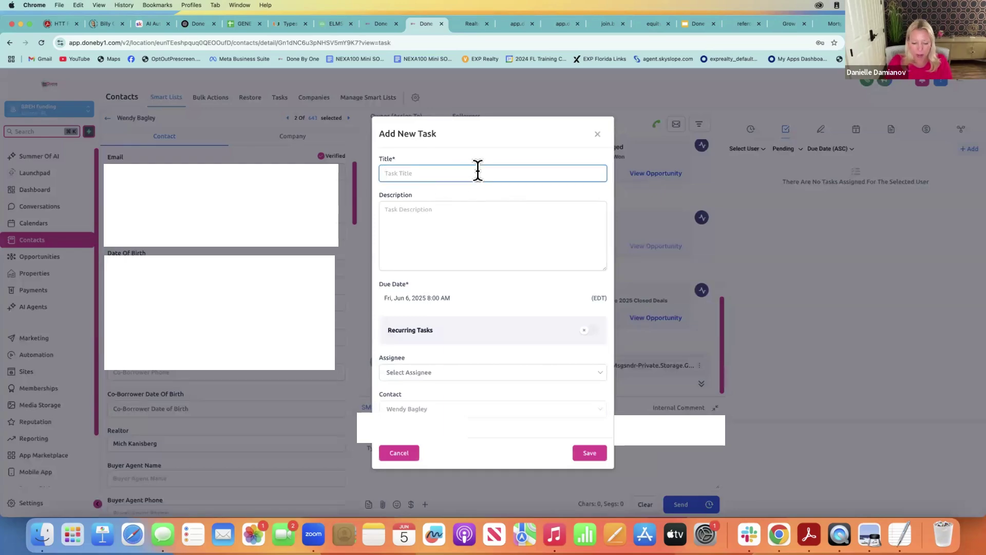
{"action": "type", "text": "Follow Up"}
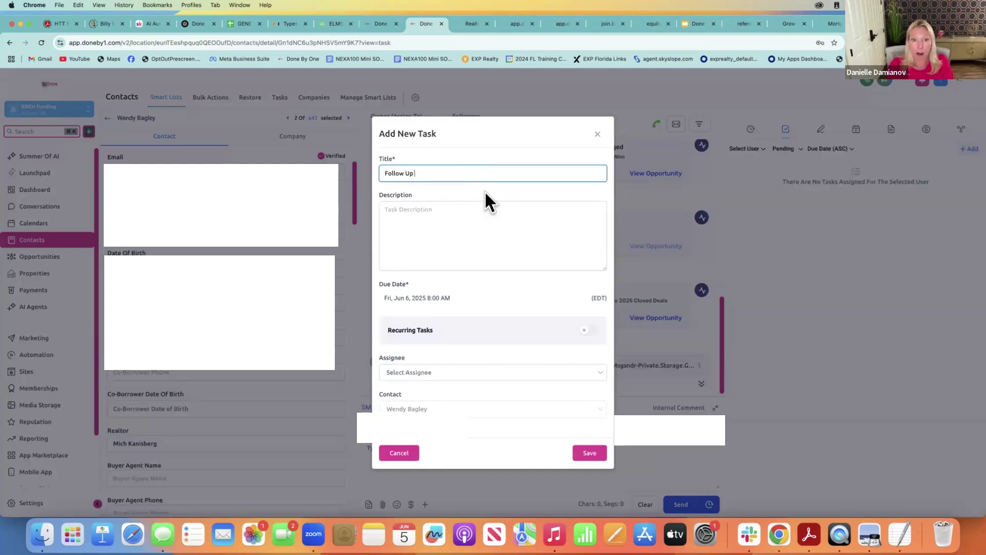
{"action": "left_click", "coordinate": [480, 208]}
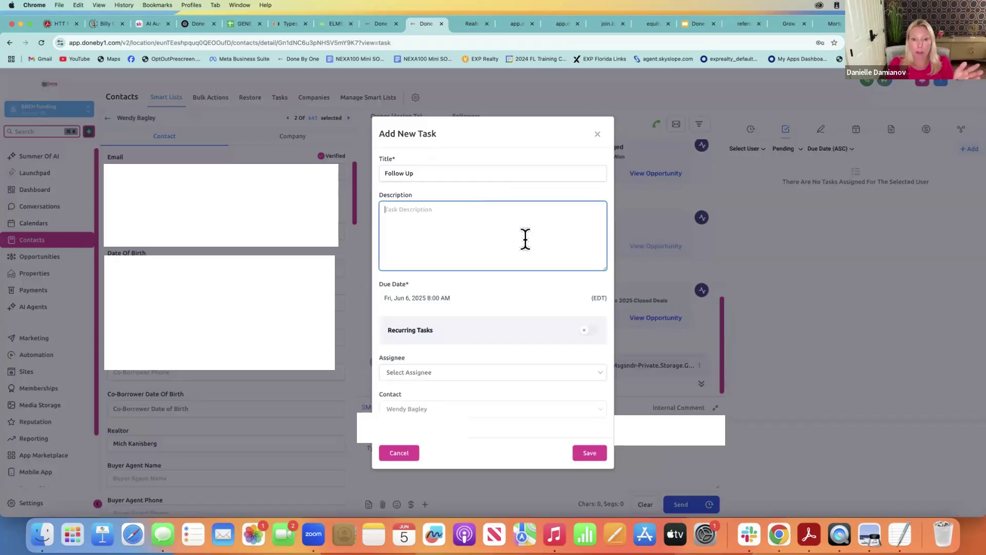
{"action": "left_click", "coordinate": [427, 373]}
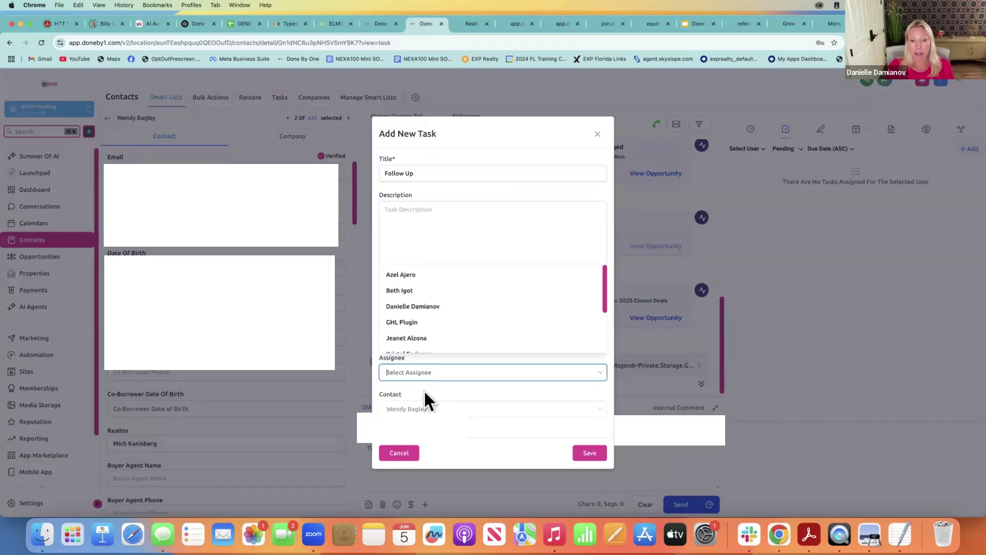
{"action": "left_click", "coordinate": [465, 225]}
{"action": "left_click", "coordinate": [586, 454]}
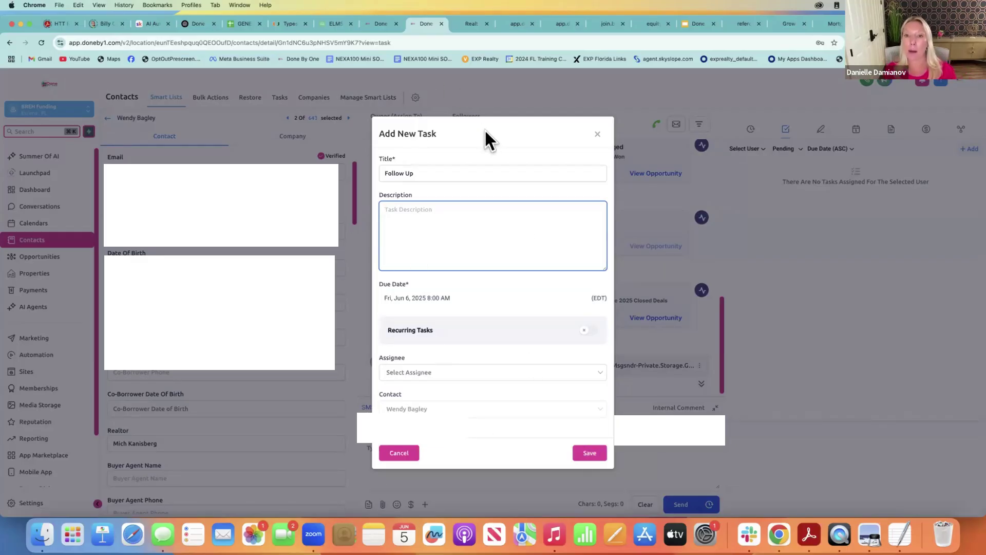
{"action": "left_click", "coordinate": [598, 136]}
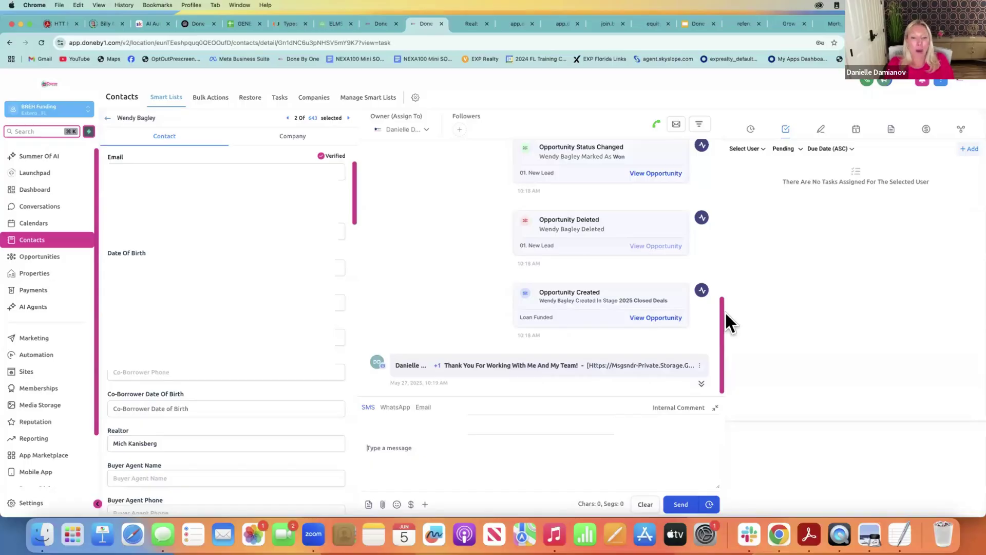
Draft an unsent follow-up SMS, preview the scheduling options without scheduling, then view all 153 tasks
{"action": "type", "text": "Hey W"}
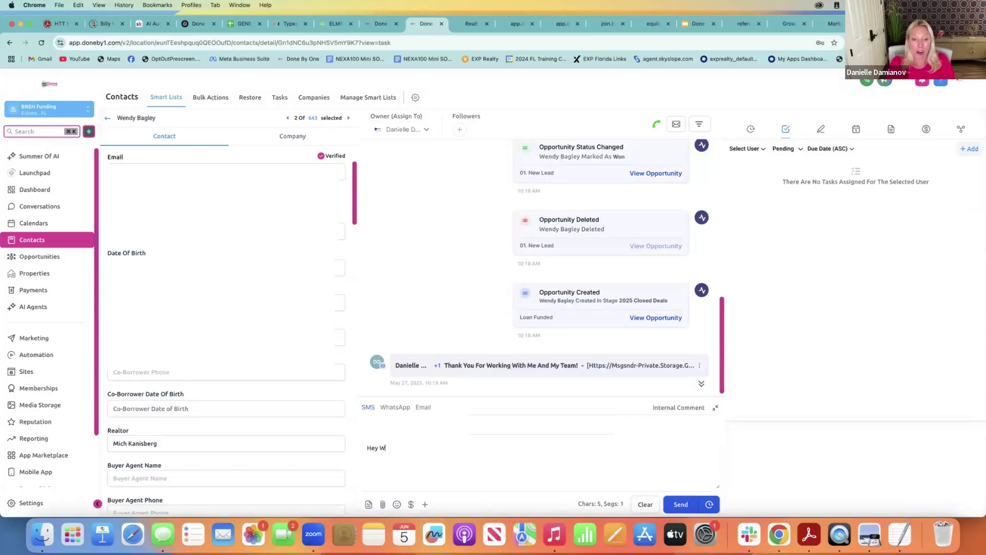
{"action": "type", "text": "endy "}
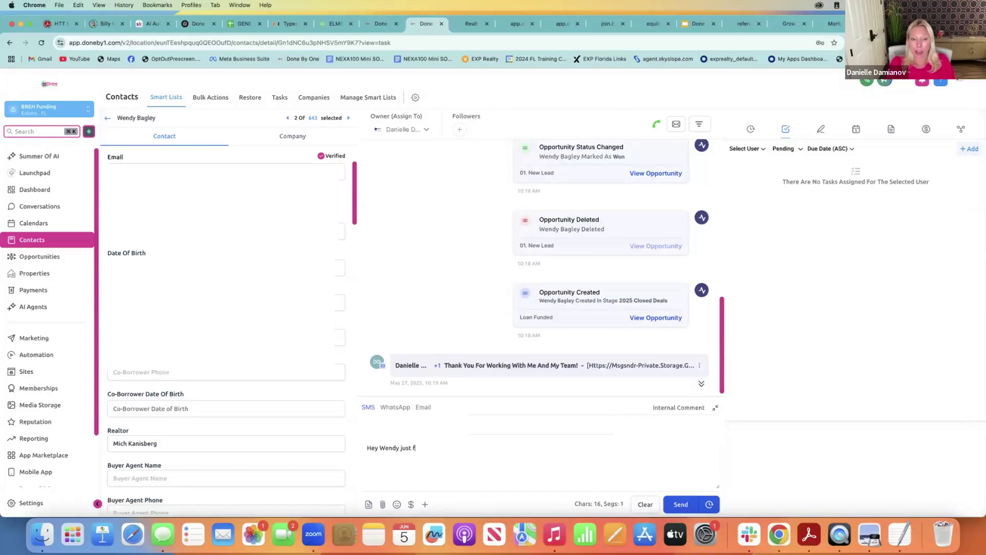
{"action": "type", "text": "just following up with you since your leae"}
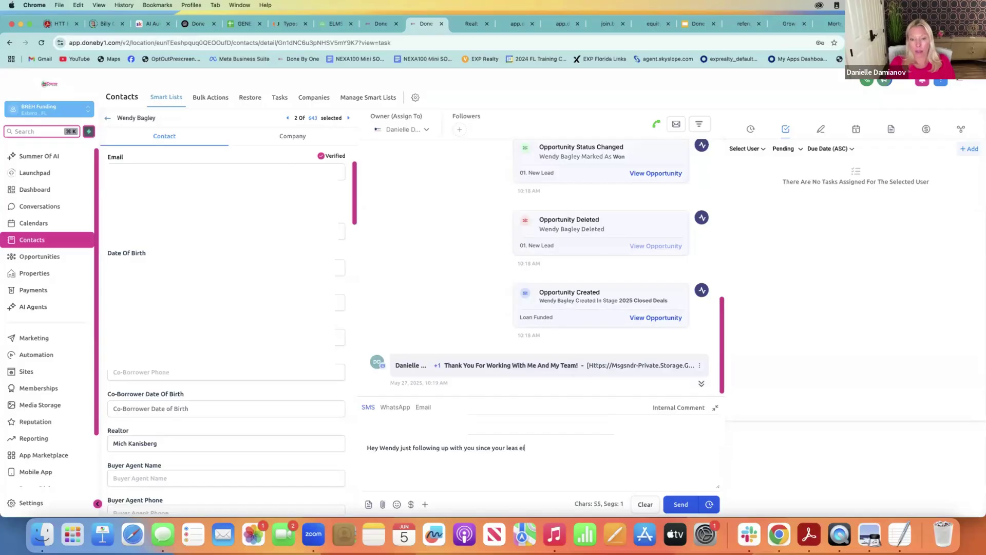
{"action": "left_click", "coordinate": [709, 504]}
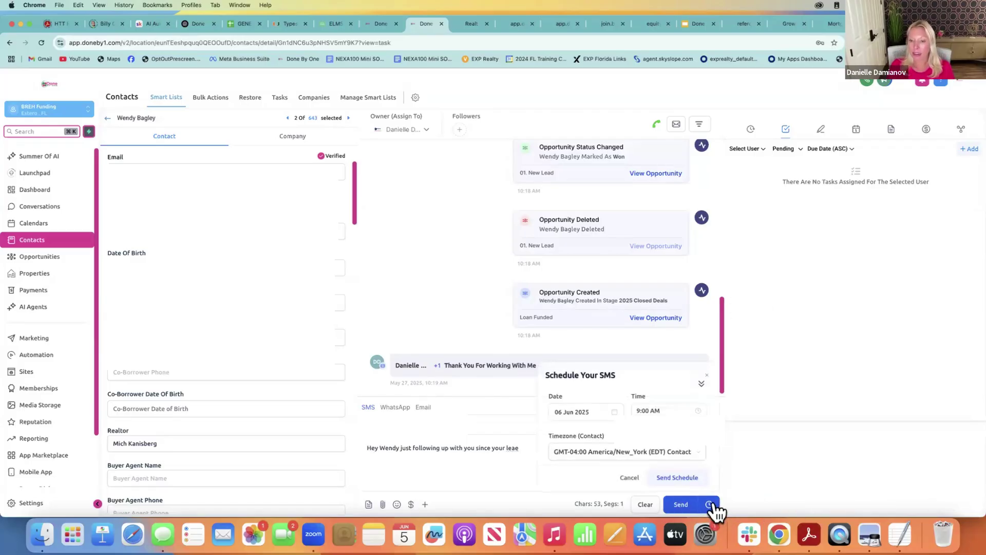
{"action": "left_click", "coordinate": [580, 411]}
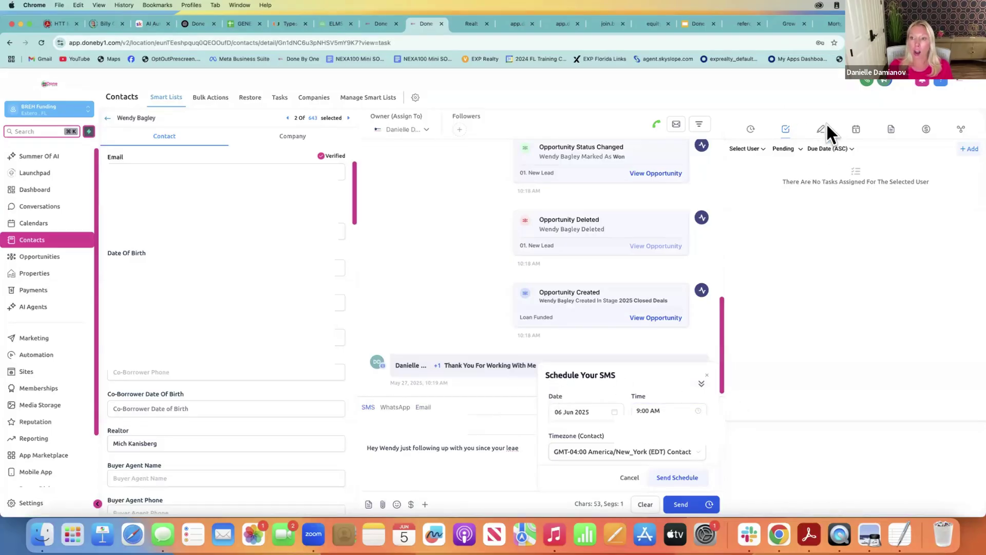
{"action": "left_click", "coordinate": [707, 377]}
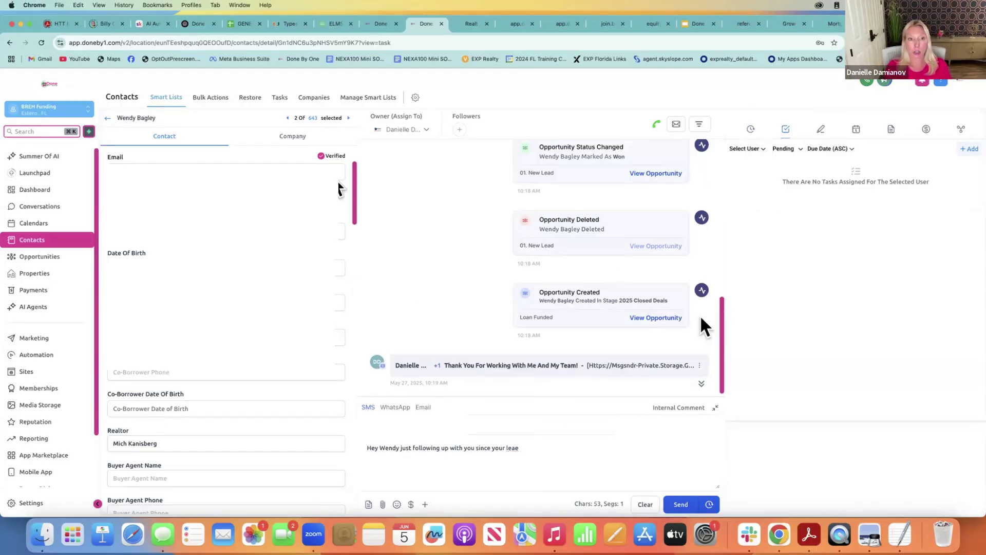
{"action": "left_click", "coordinate": [281, 103]}
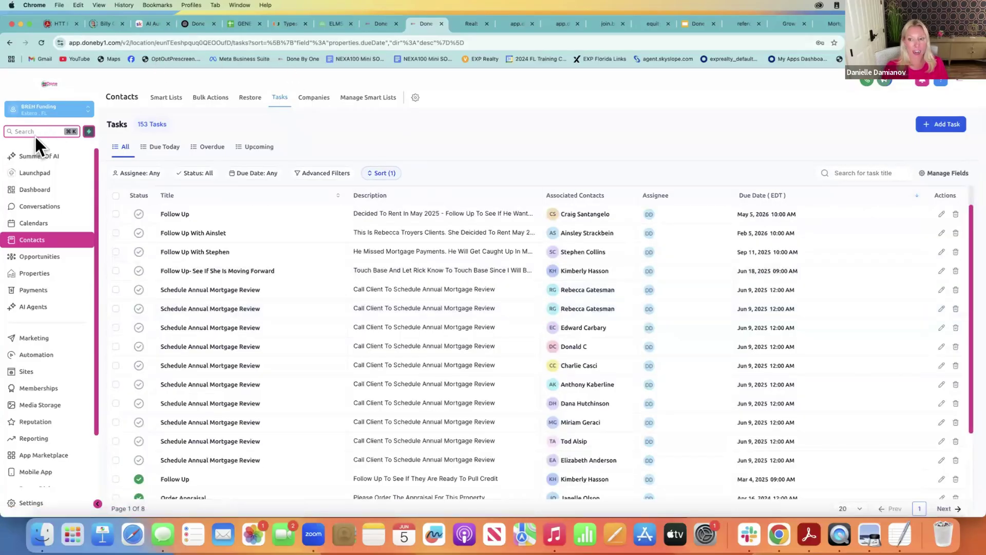
Scroll the task list, check the Assignee filter without applying it, and return to all Contacts
{"action": "scroll", "coordinate": [970, 426], "scroll_direction": "down", "scroll_amount": 2}
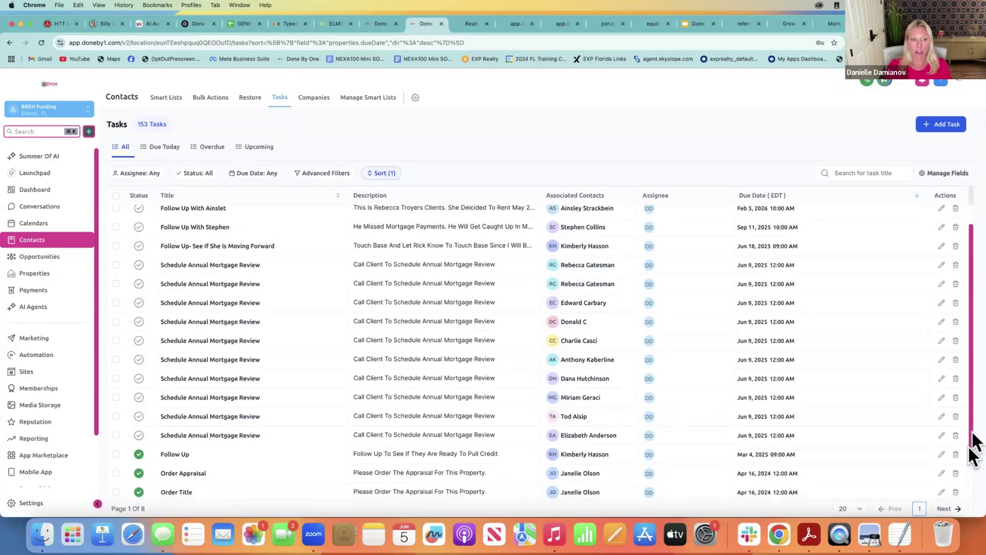
{"action": "scroll", "coordinate": [972, 452], "scroll_direction": "down", "scroll_amount": 3}
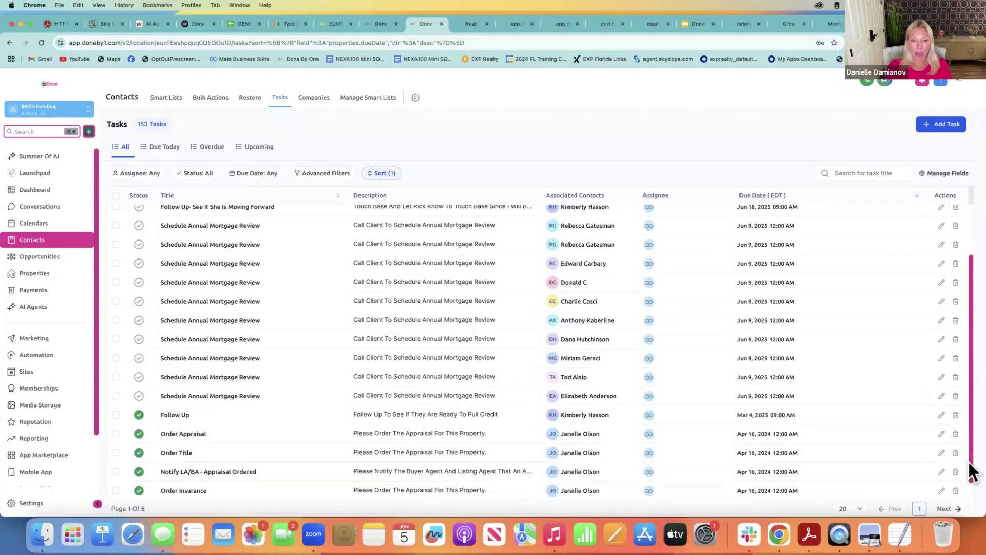
{"action": "scroll", "coordinate": [972, 472], "scroll_direction": "down", "scroll_amount": 2}
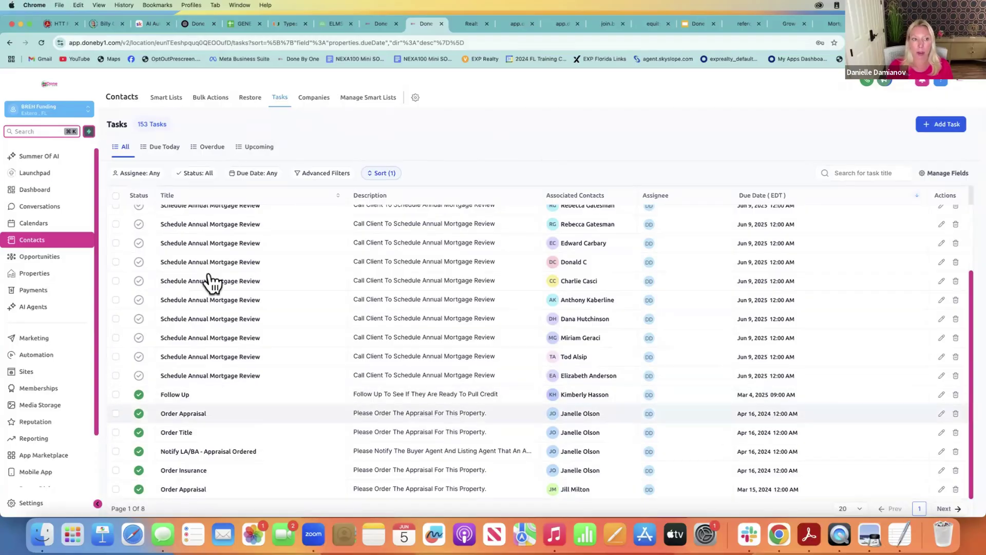
{"action": "left_click", "coordinate": [152, 173]}
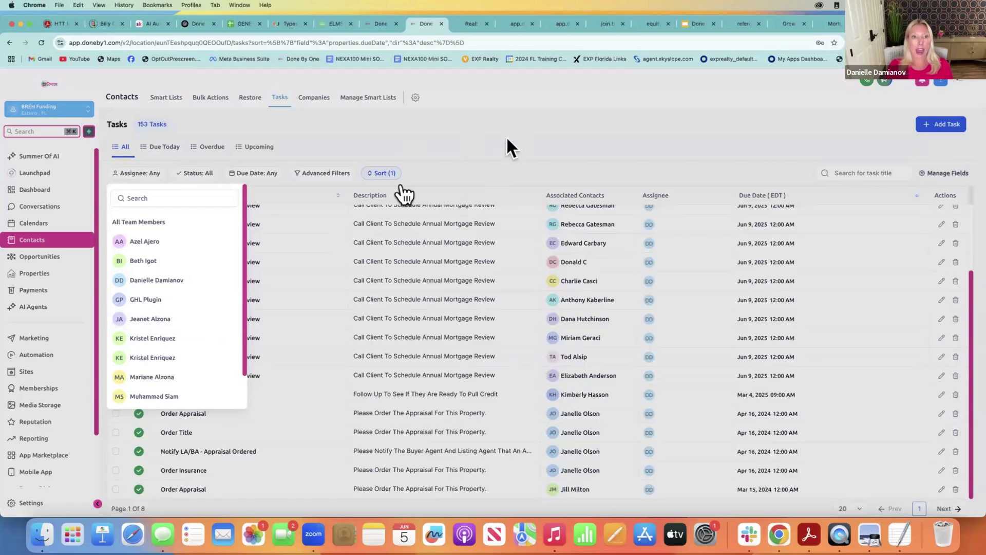
{"action": "left_click", "coordinate": [506, 136]}
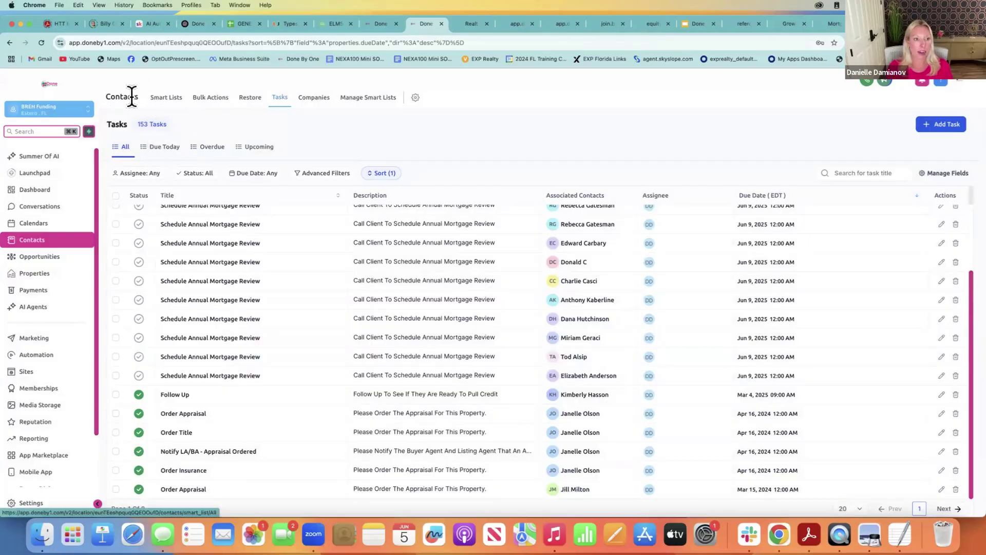
{"action": "left_click", "coordinate": [153, 98]}
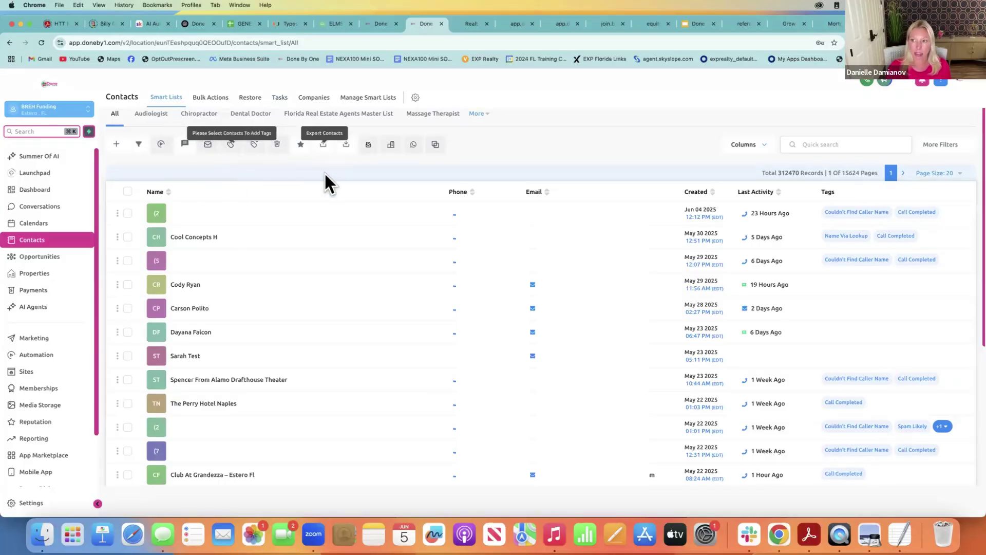
Go to Opportunities, open the Pipelines list, and bring up the Create New Pipeline form
{"action": "left_click", "coordinate": [50, 265]}
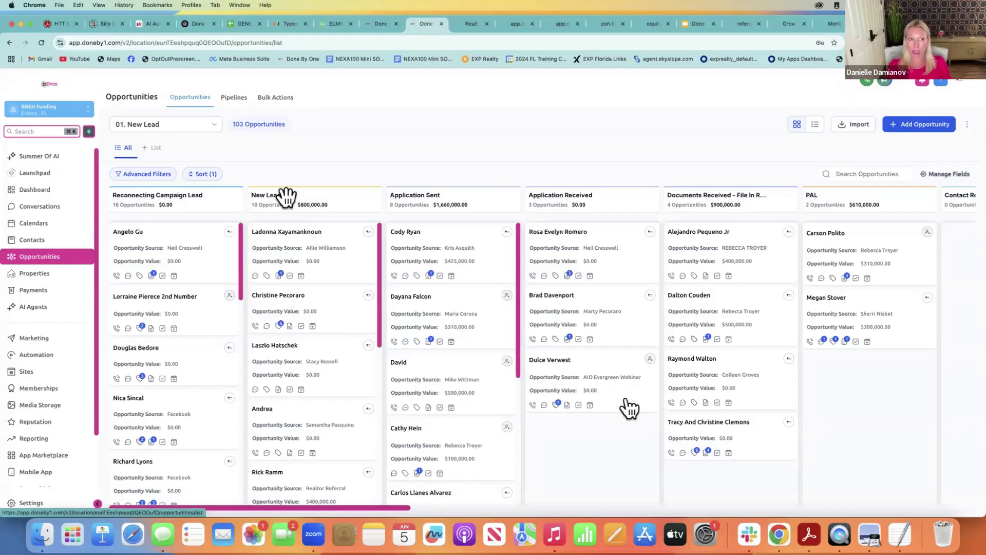
{"action": "left_click", "coordinate": [240, 98]}
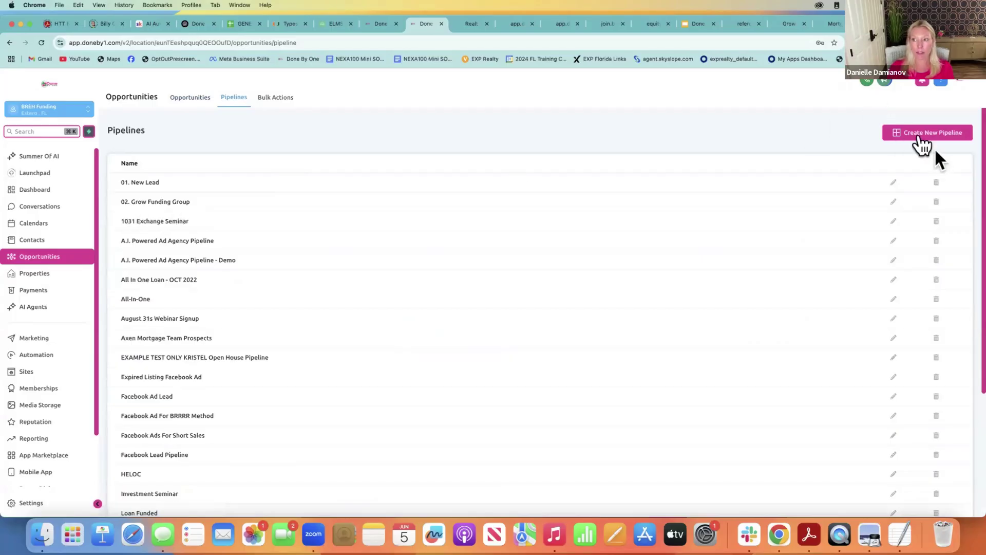
{"action": "left_click", "coordinate": [920, 135]}
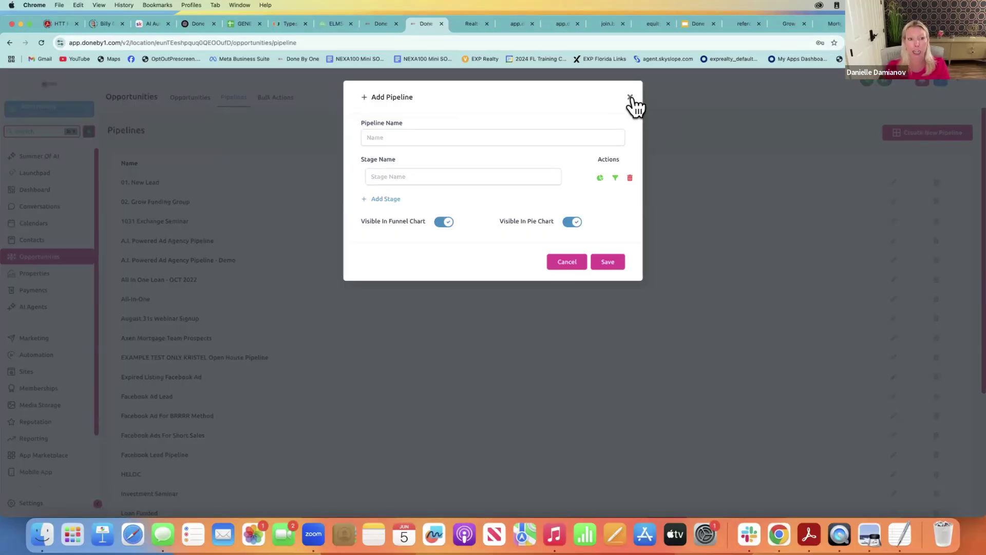
Discard the Add Pipeline form and edit 02. Grow Funding Group to view its twelve stages
{"action": "left_click", "coordinate": [630, 98]}
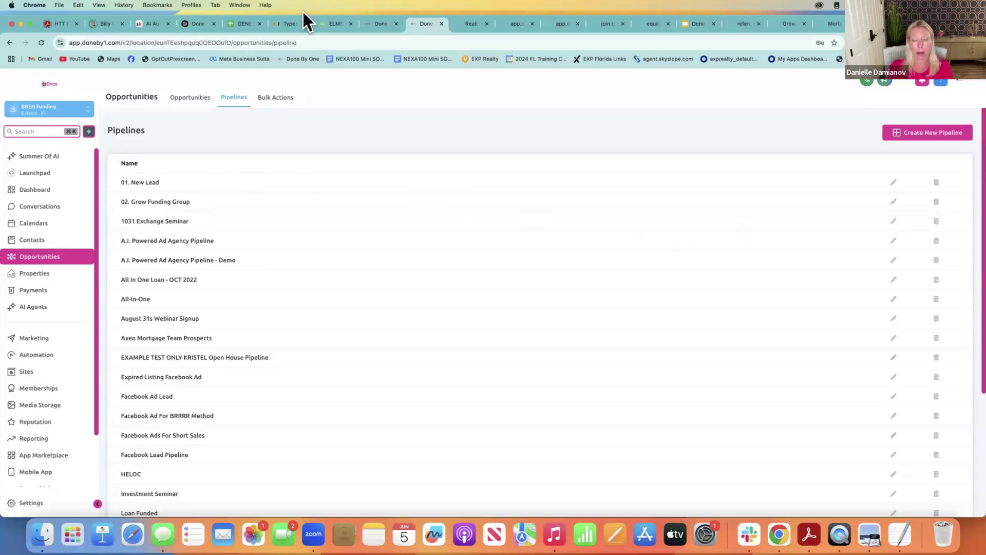
{"action": "left_click", "coordinate": [894, 202]}
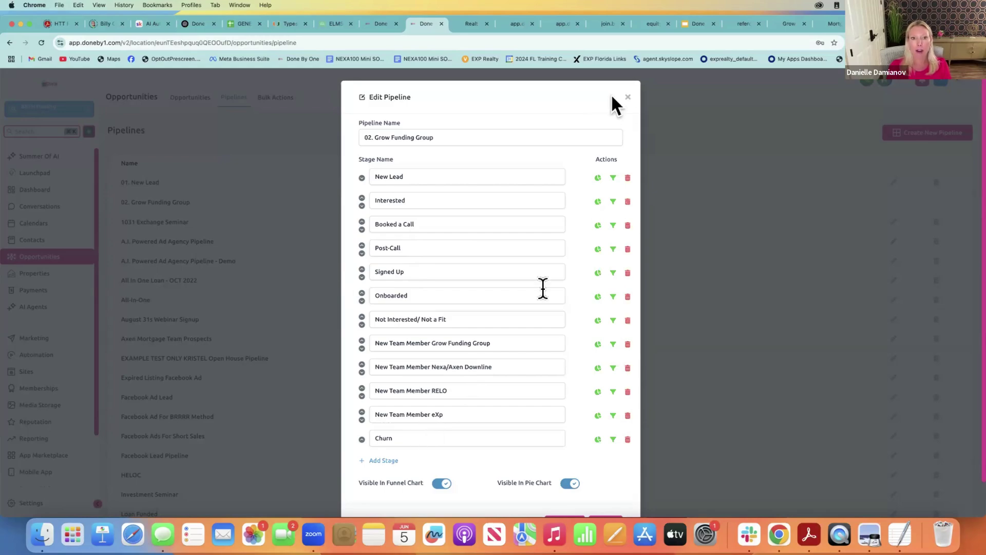
Close the pipeline editor unchanged and return to the 01. New Lead opportunities board
{"action": "left_click", "coordinate": [628, 96]}
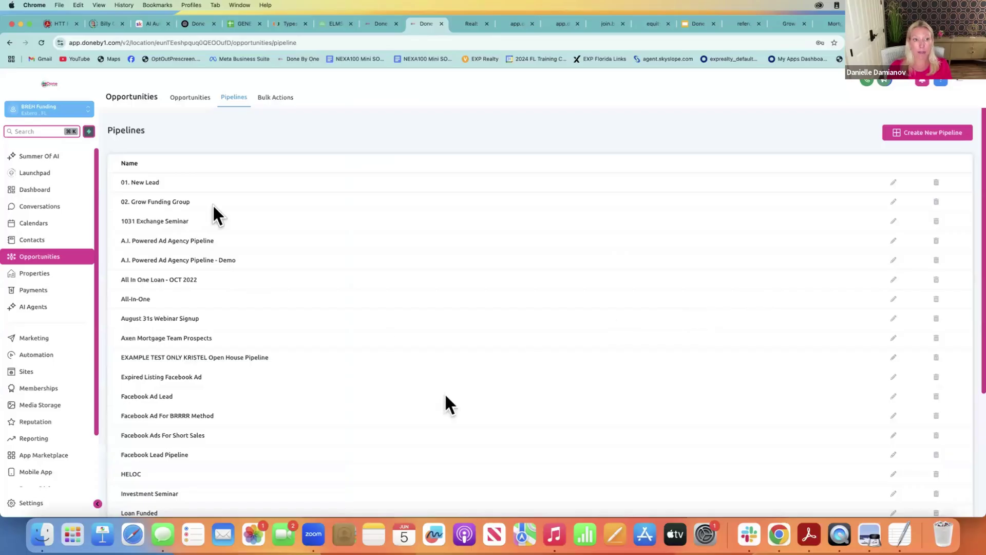
{"action": "left_click", "coordinate": [190, 99]}
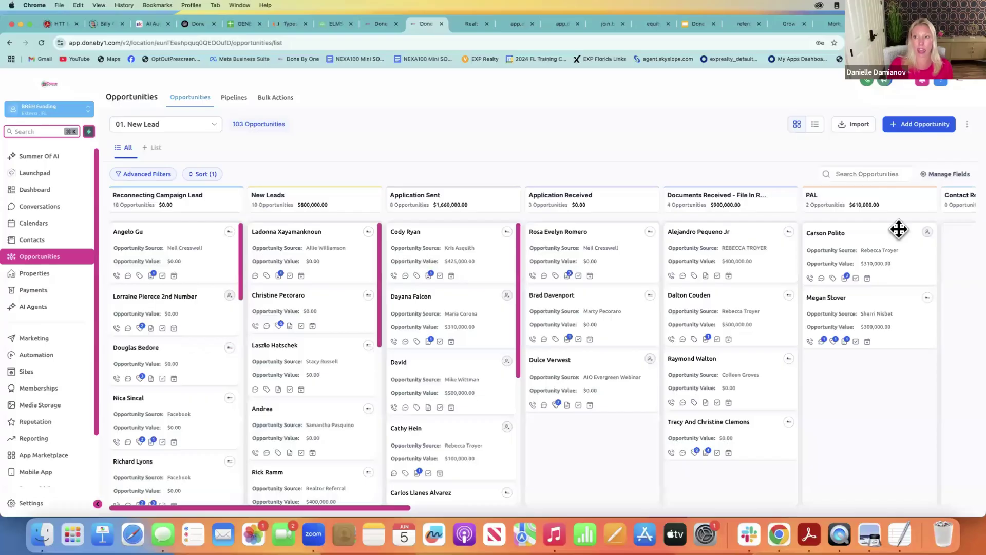
{"action": "left_click", "coordinate": [920, 135]}
{"action": "left_click", "coordinate": [397, 211]}
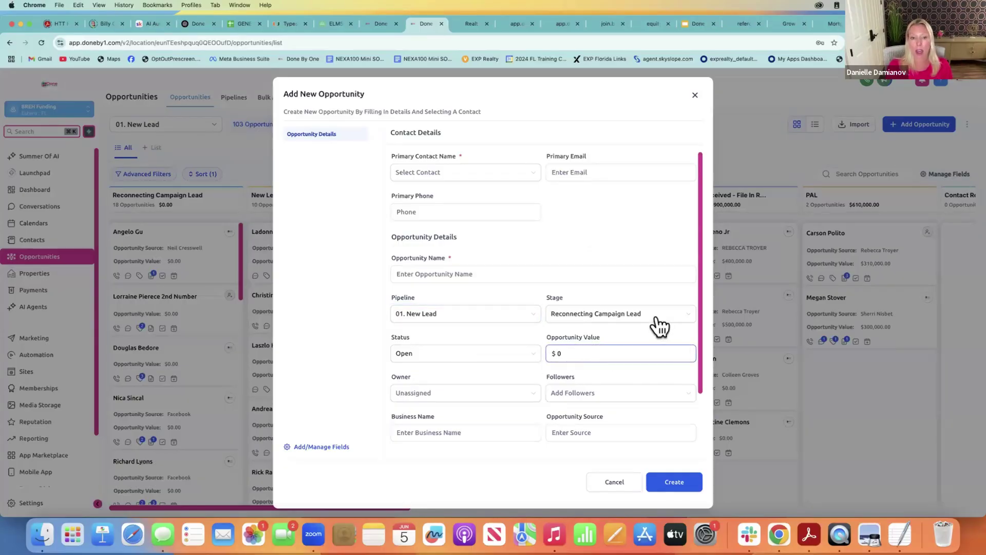
{"action": "left_click", "coordinate": [429, 396]}
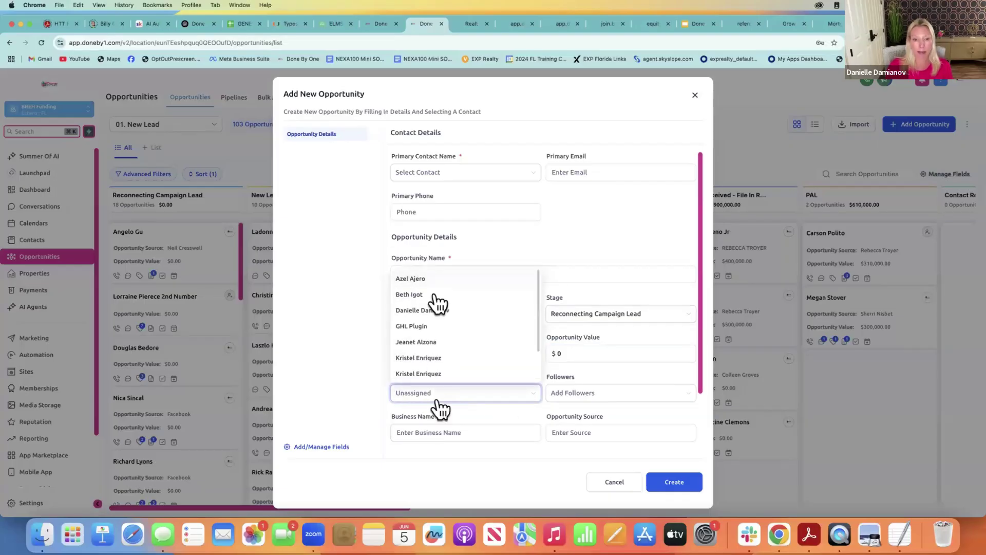
{"action": "left_click", "coordinate": [629, 207]}
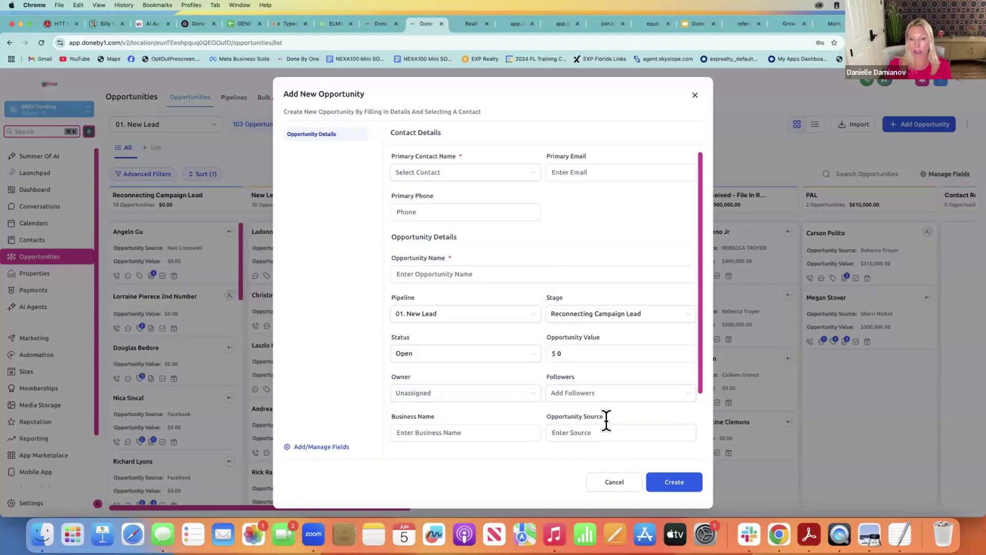
{"action": "left_click", "coordinate": [575, 432]}
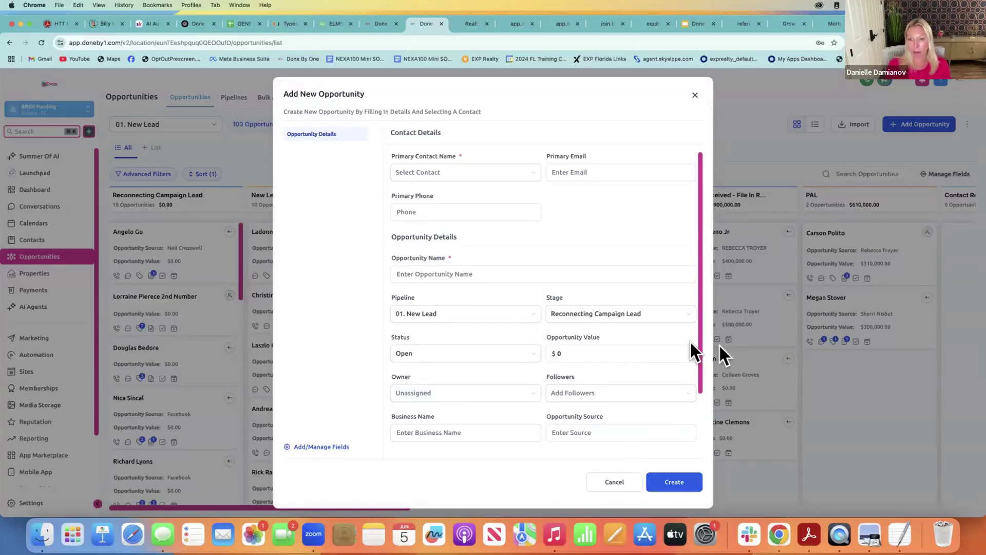
{"action": "left_click_drag", "start_coordinate": [700, 336], "coordinate": [698, 442]}
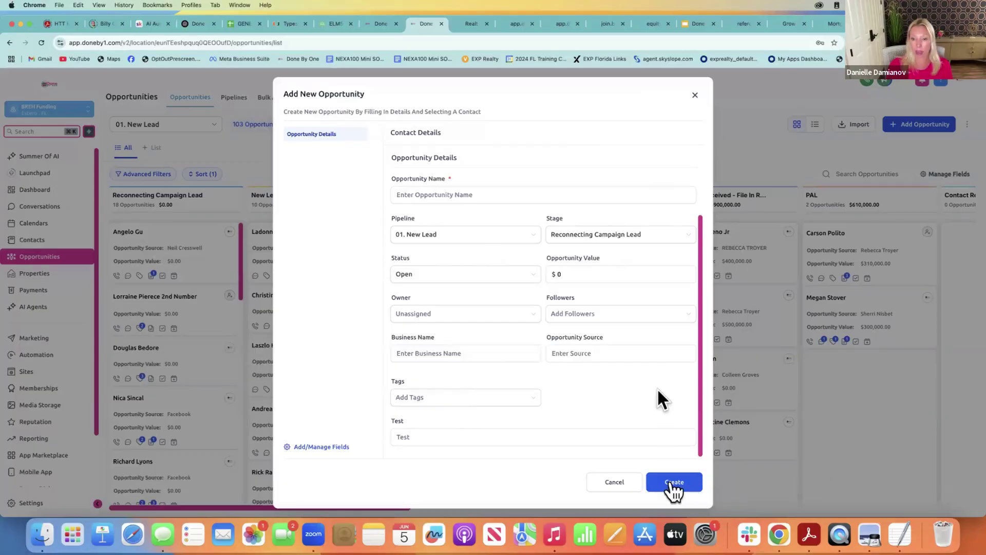
{"action": "left_click", "coordinate": [697, 96]}
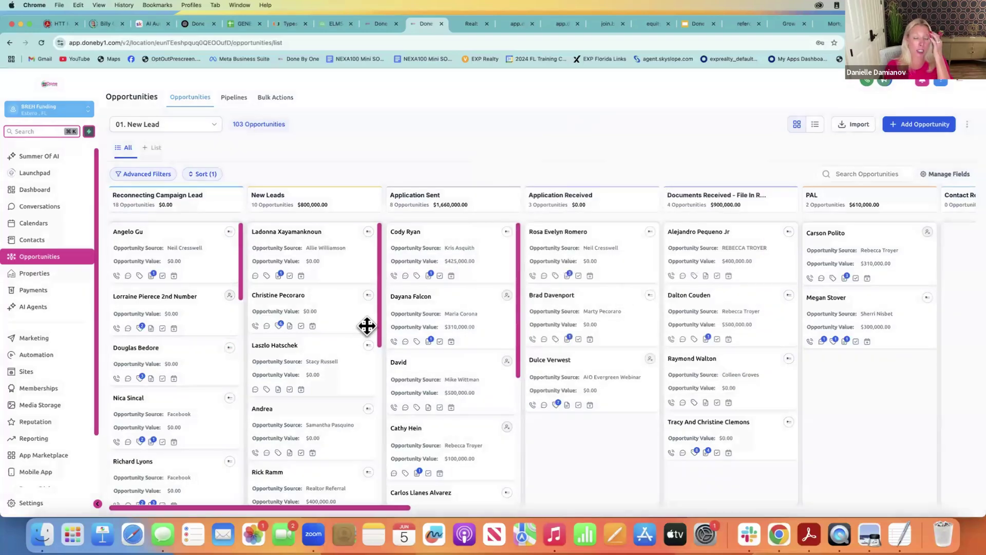
Start a new opportunity for the test contact, entering its primary email and phone number
{"action": "left_click", "coordinate": [909, 128]}
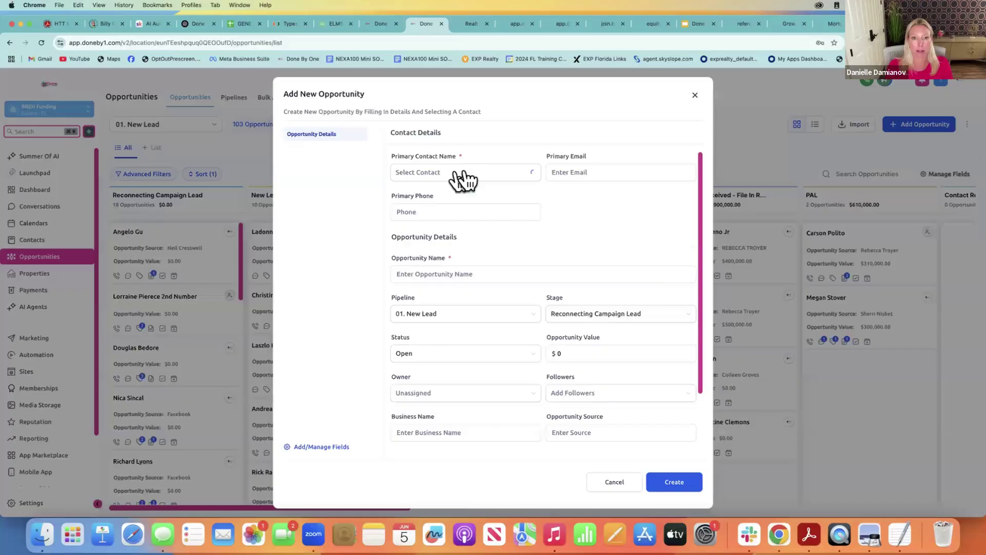
{"action": "left_click", "coordinate": [463, 175]}
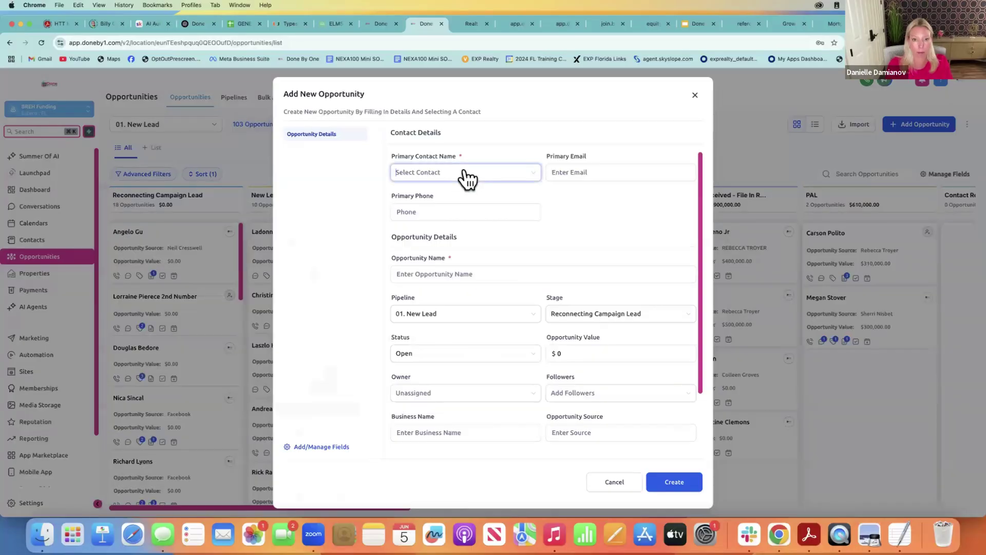
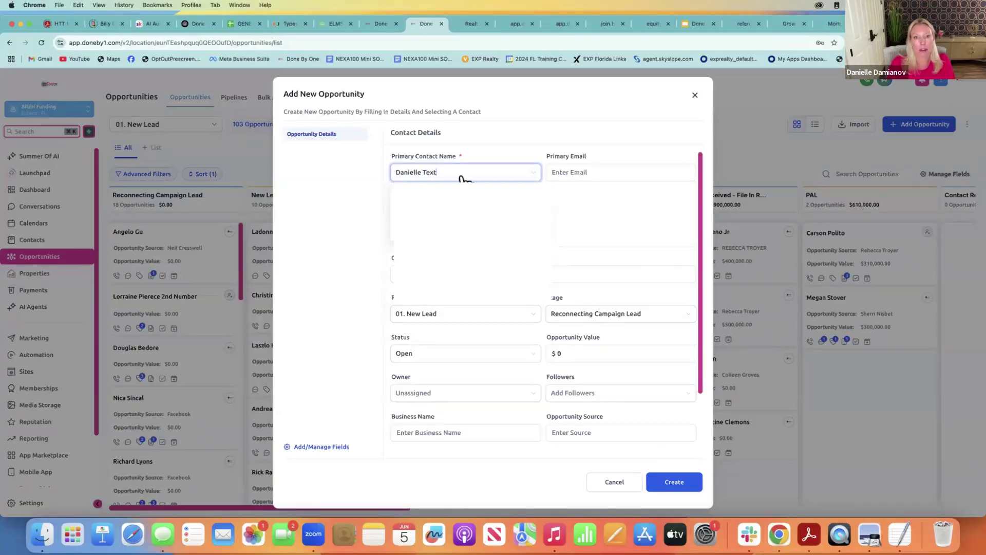
{"action": "key", "text": "Return"}
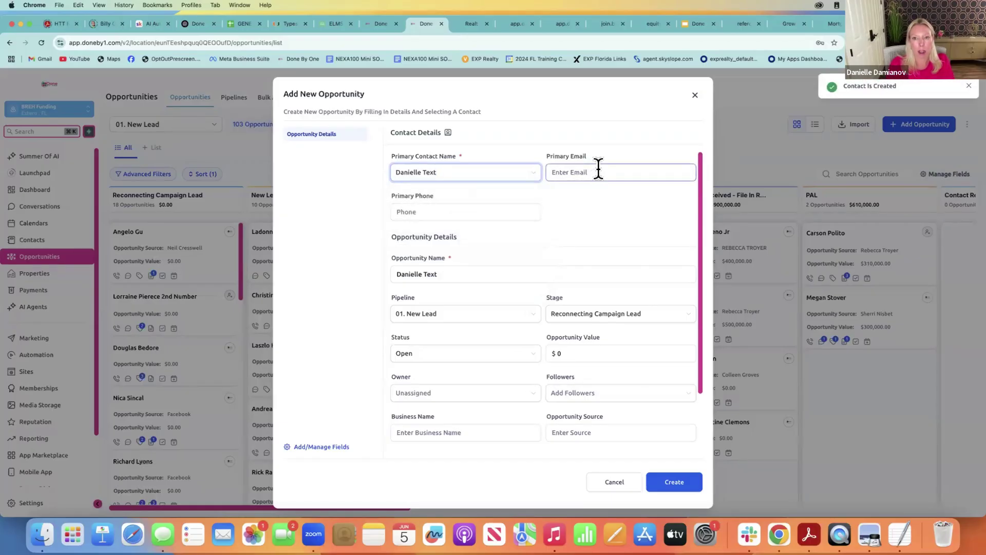
{"action": "left_click", "coordinate": [596, 171]}
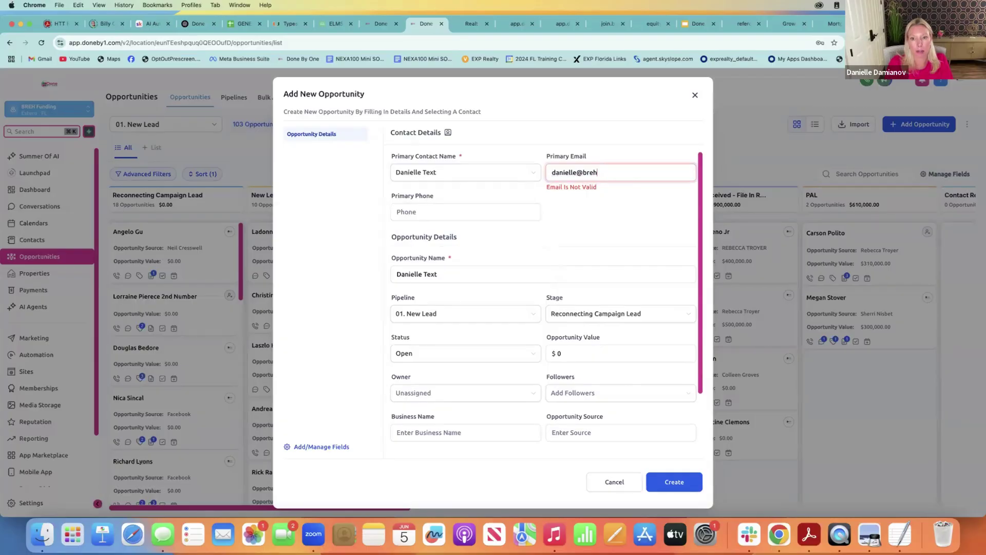
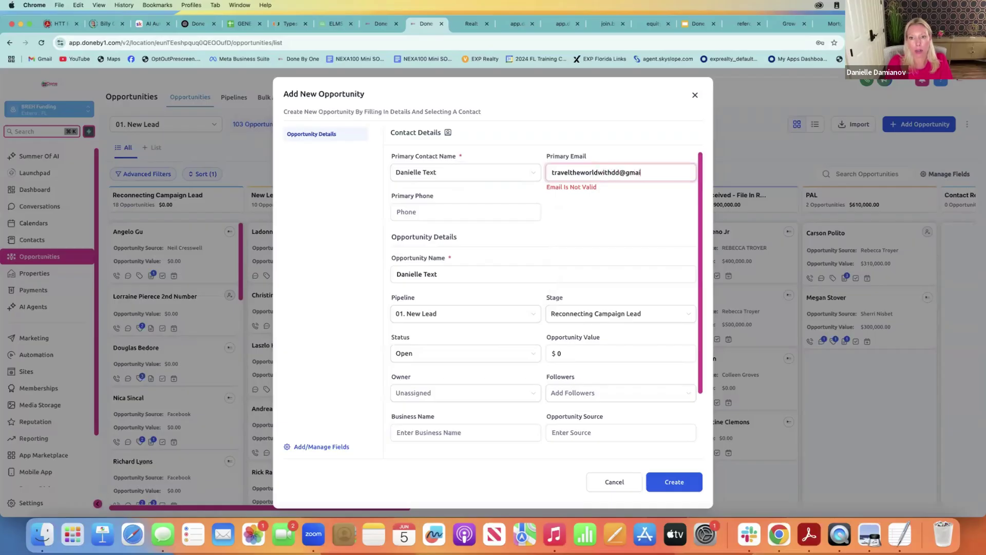
{"action": "key", "text": "Tab"}
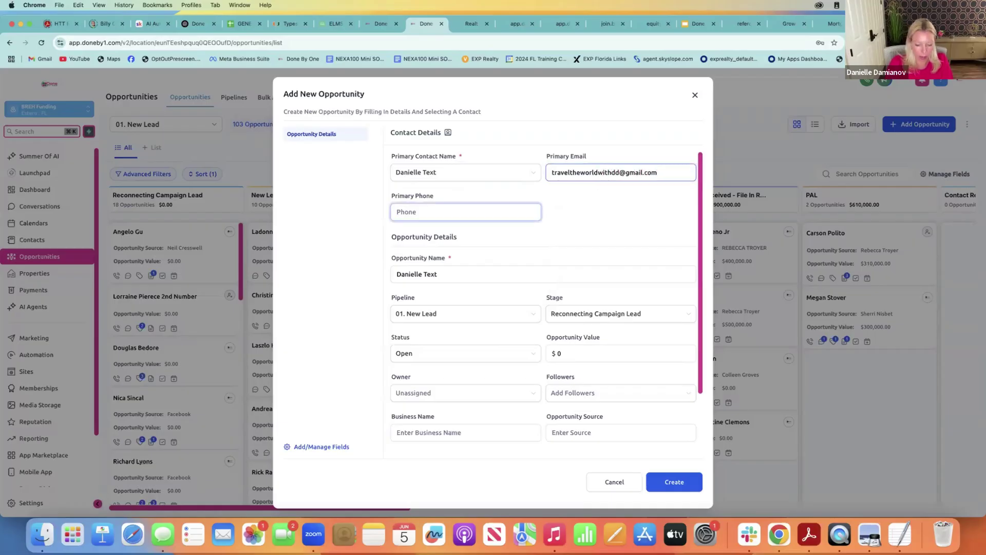
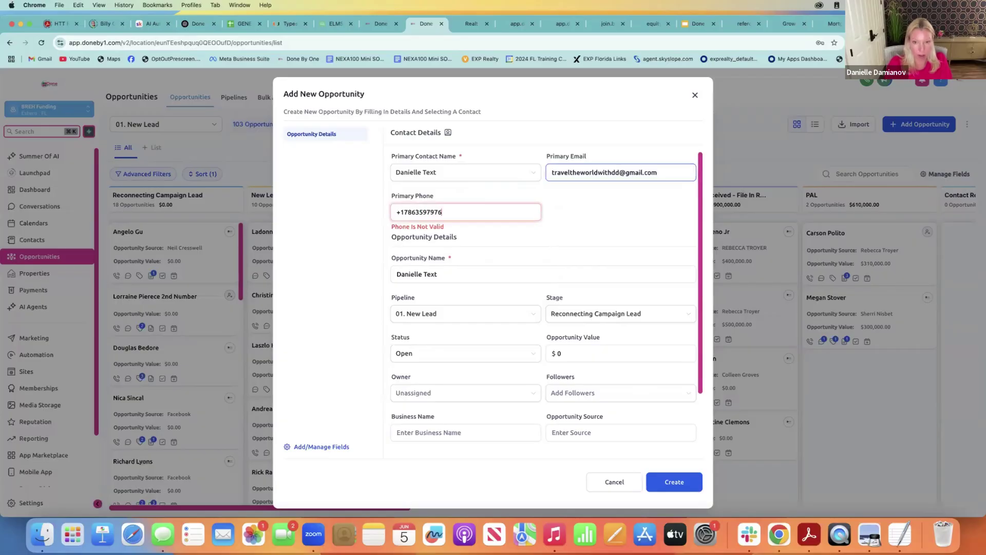
{"action": "key", "text": "Tab"}
Fill in the opportunity source, set value 500000 and stage Application Sent, and create it
{"action": "left_click", "coordinate": [616, 432]}
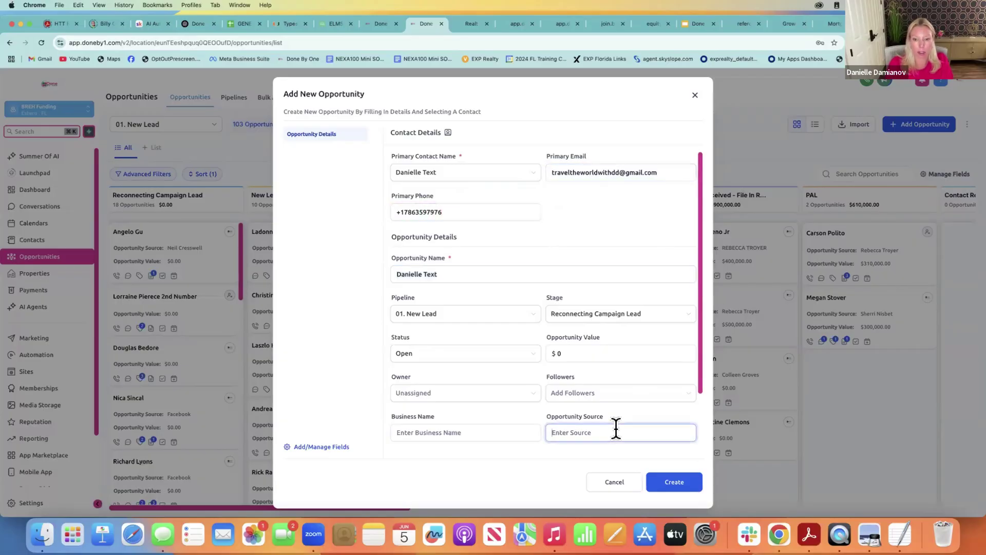
{"action": "type", "text": "John Smith"}
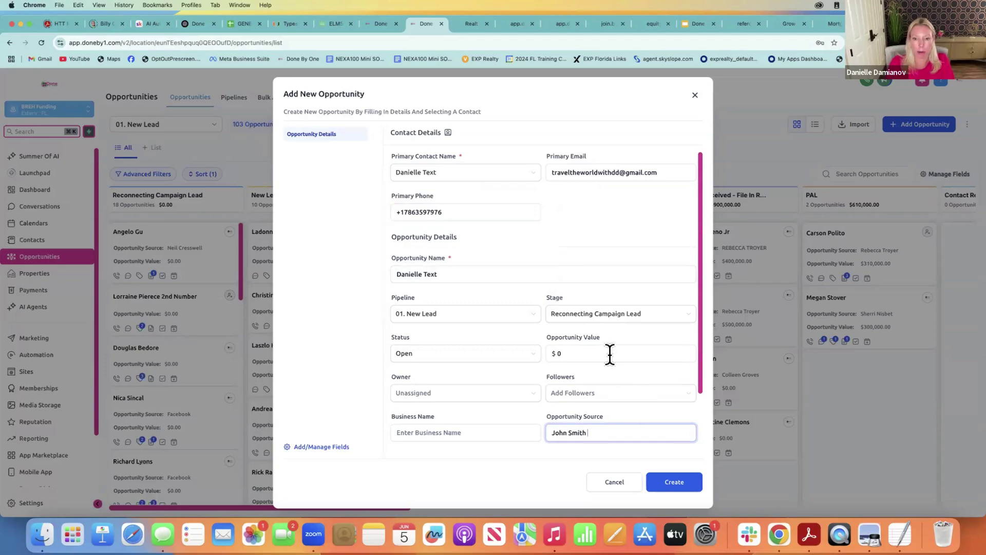
{"action": "left_click", "coordinate": [610, 354]}
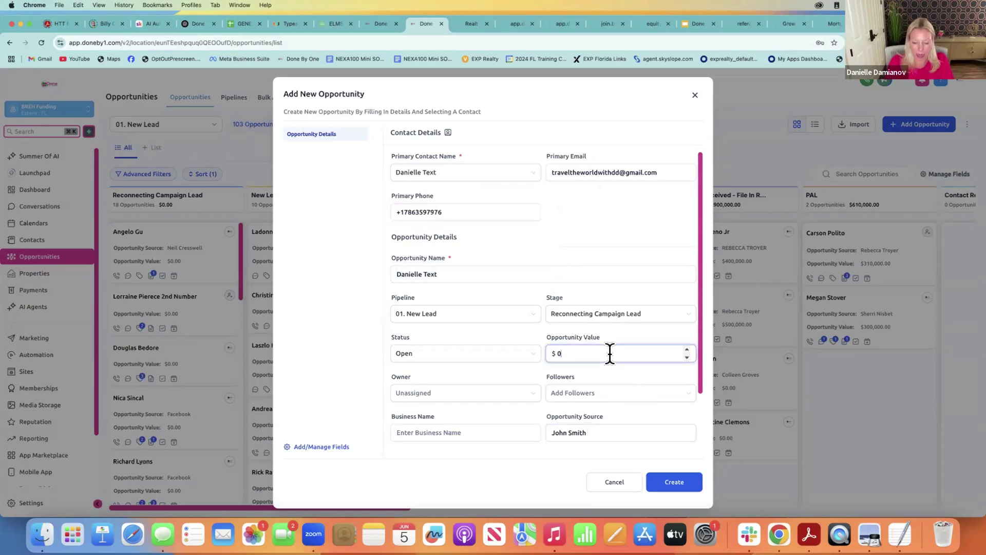
{"action": "key", "text": "BackSpace"}
{"action": "type", "text": "500000"}
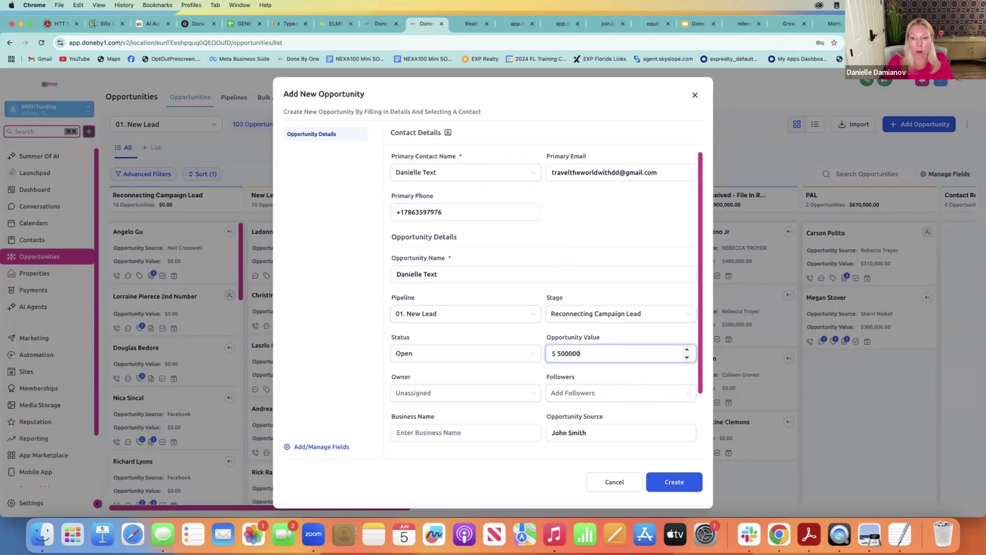
{"action": "left_click", "coordinate": [606, 317]}
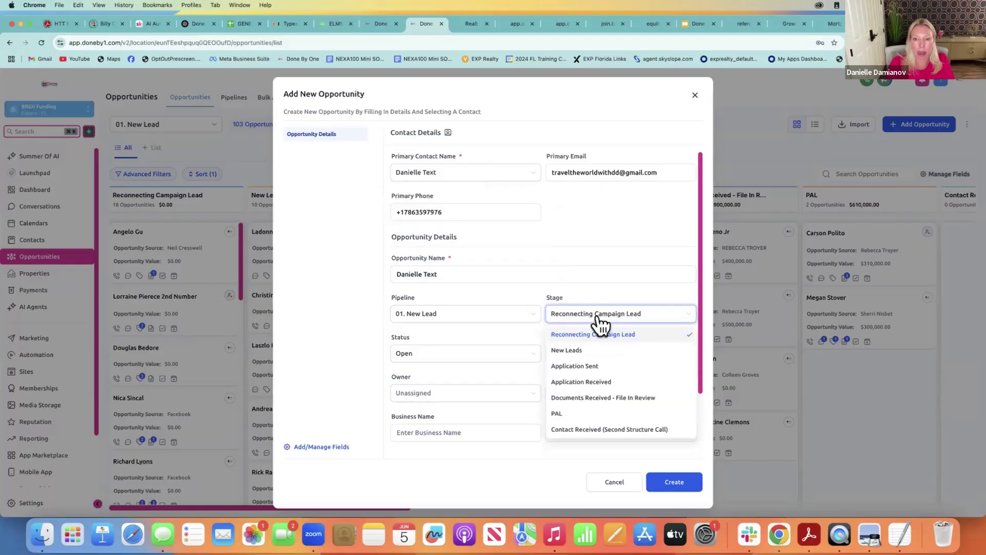
{"action": "left_click", "coordinate": [577, 367]}
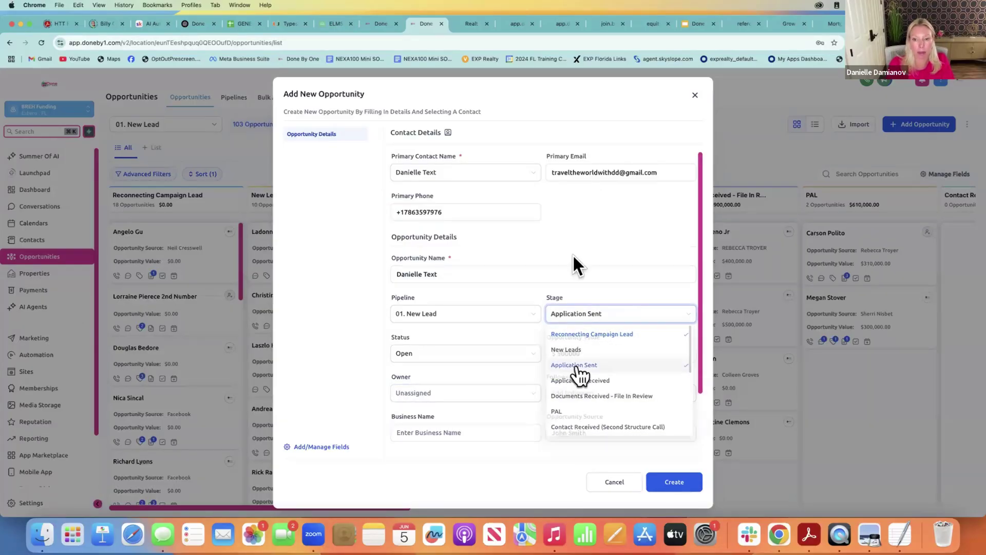
{"action": "left_click", "coordinate": [673, 483]}
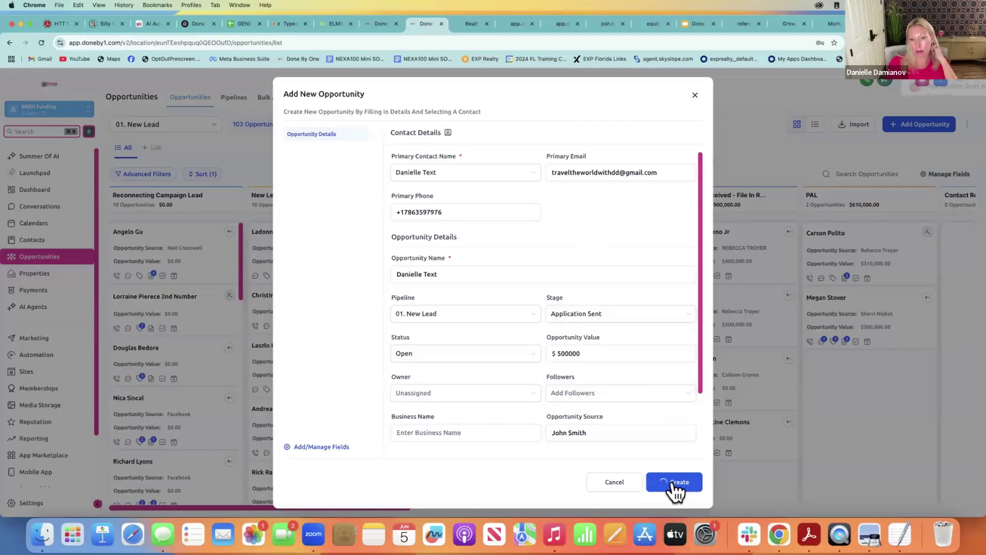
{"action": "left_click", "coordinate": [696, 96]}
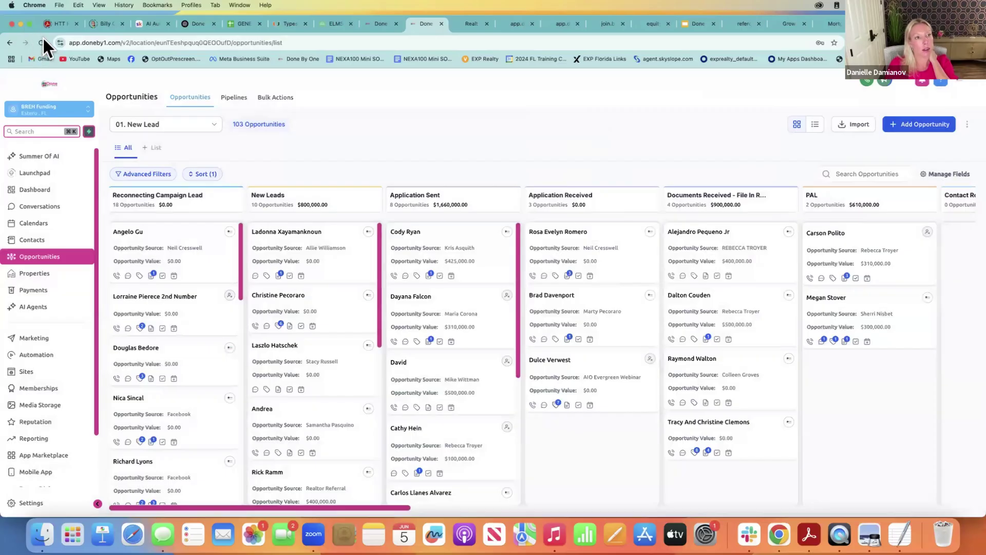
Reload the Opportunities board, then switch to the client-referral web form in another tab
{"action": "left_click", "coordinate": [43, 39]}
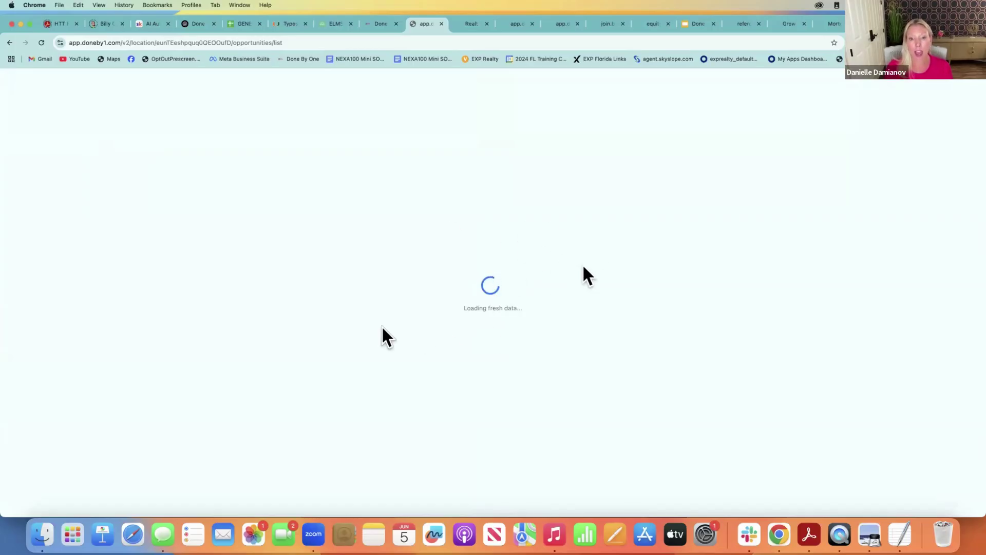
{"action": "left_click", "coordinate": [738, 21]}
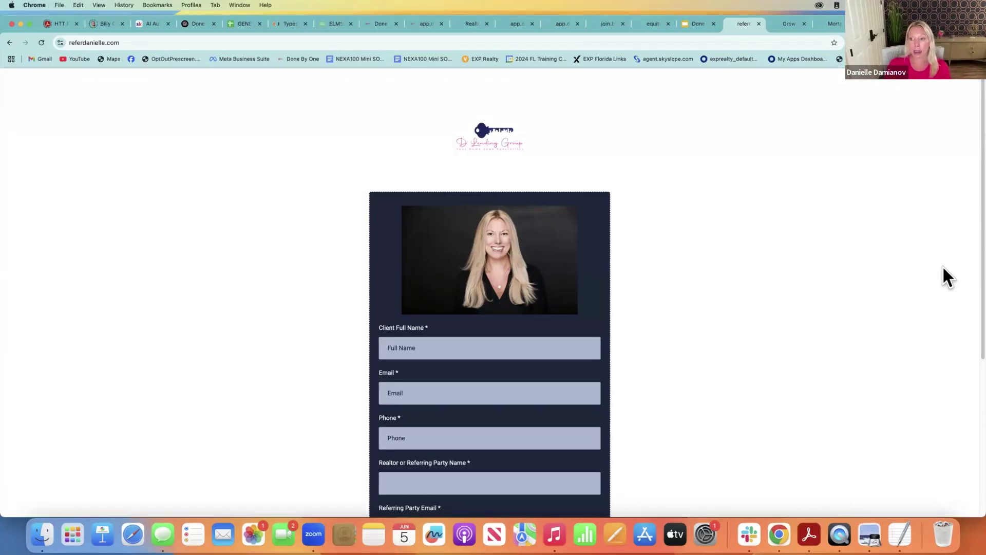
Scroll down the referral form, then return to the CRM board now showing 104 opportunities
{"action": "scroll", "coordinate": [970, 297], "scroll_direction": "down", "scroll_amount": 5}
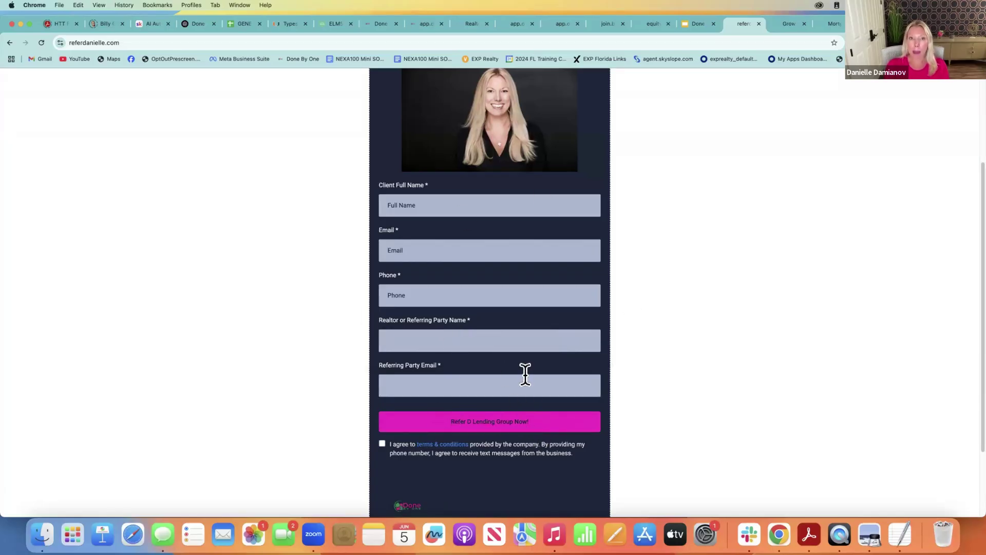
{"action": "left_click", "coordinate": [419, 23]}
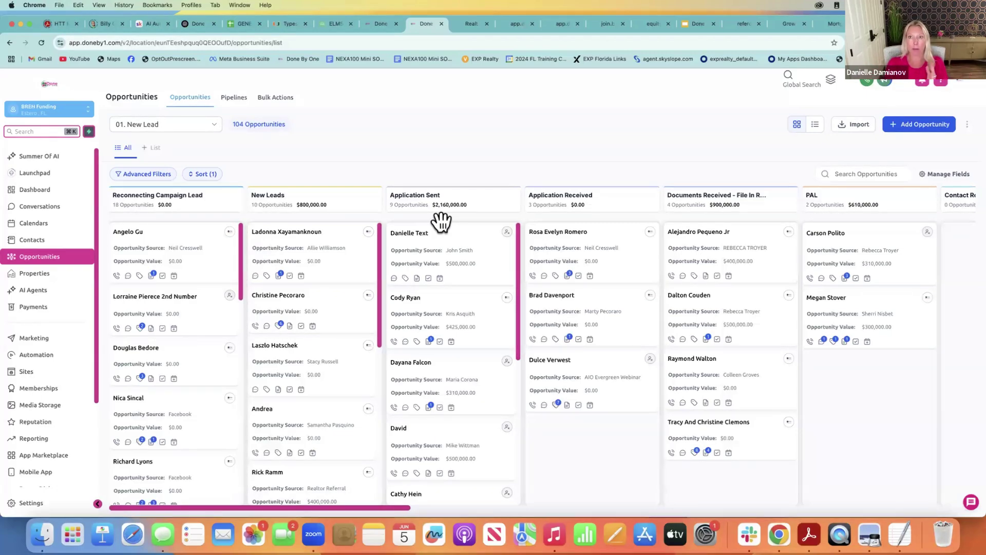
{"action": "left_click", "coordinate": [735, 23]}
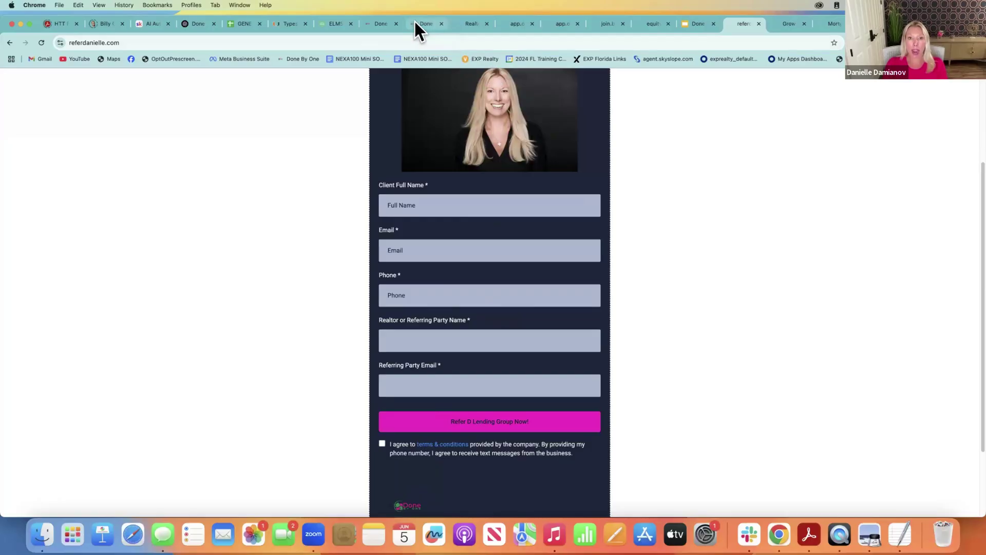
{"action": "left_click", "coordinate": [463, 23]}
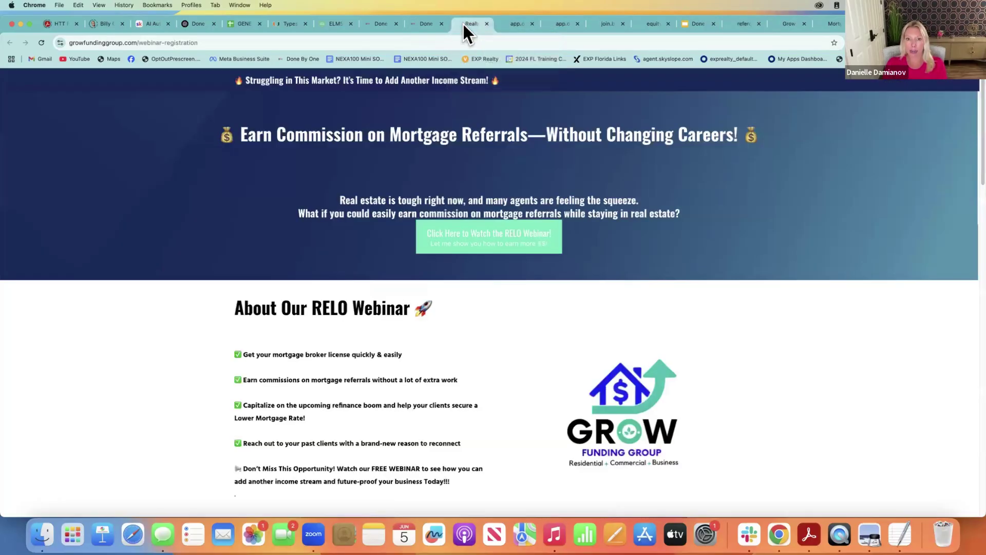
{"action": "left_click", "coordinate": [416, 21]}
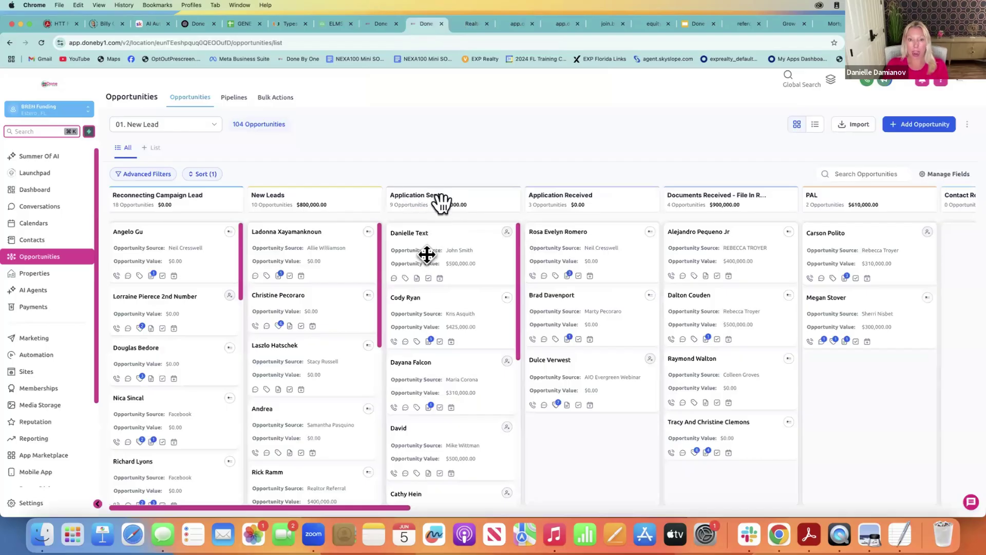
Check the new opportunity's contact record, then open the next Application Sent lead's contact page
{"action": "left_click", "coordinate": [421, 234]}
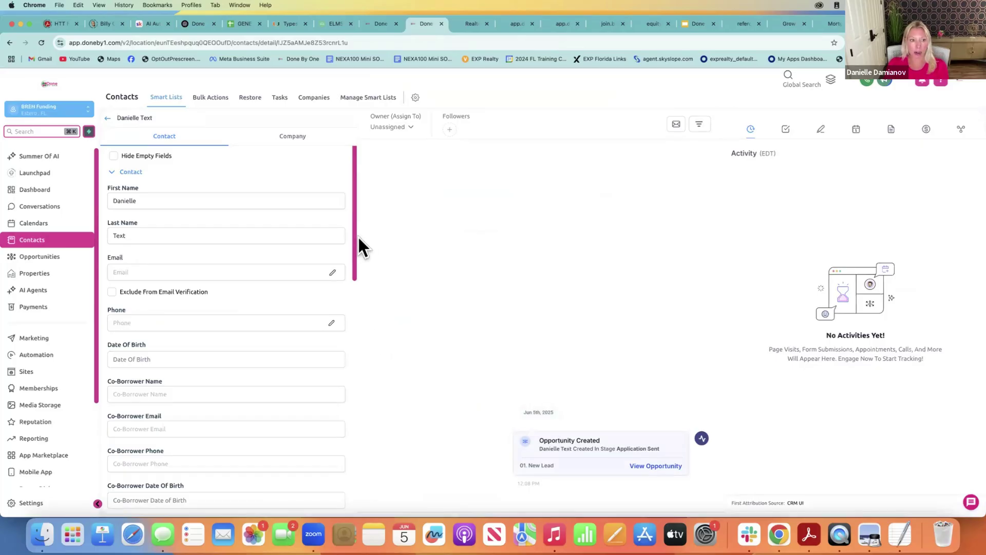
{"action": "scroll", "coordinate": [353, 257], "scroll_direction": "down", "scroll_amount": 3}
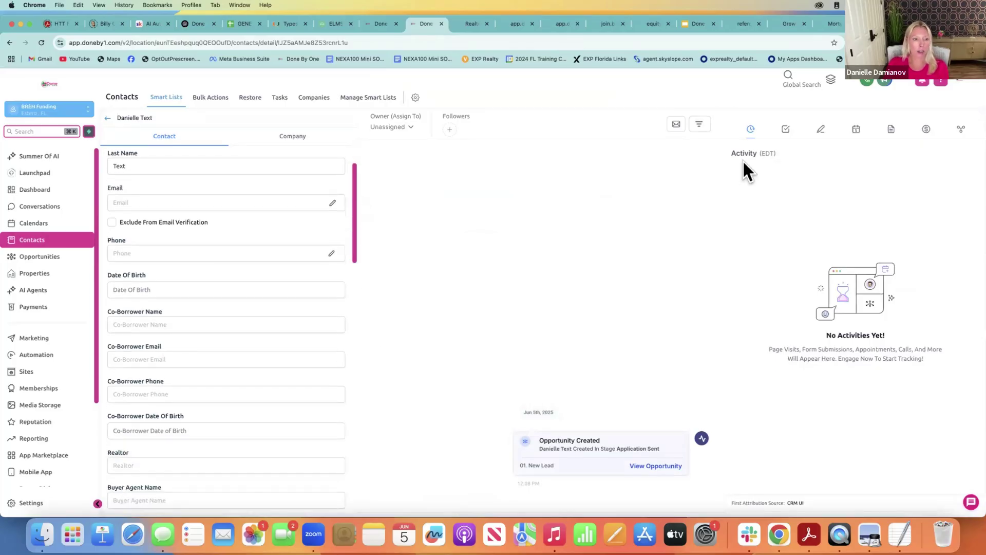
{"action": "left_click", "coordinate": [108, 118]}
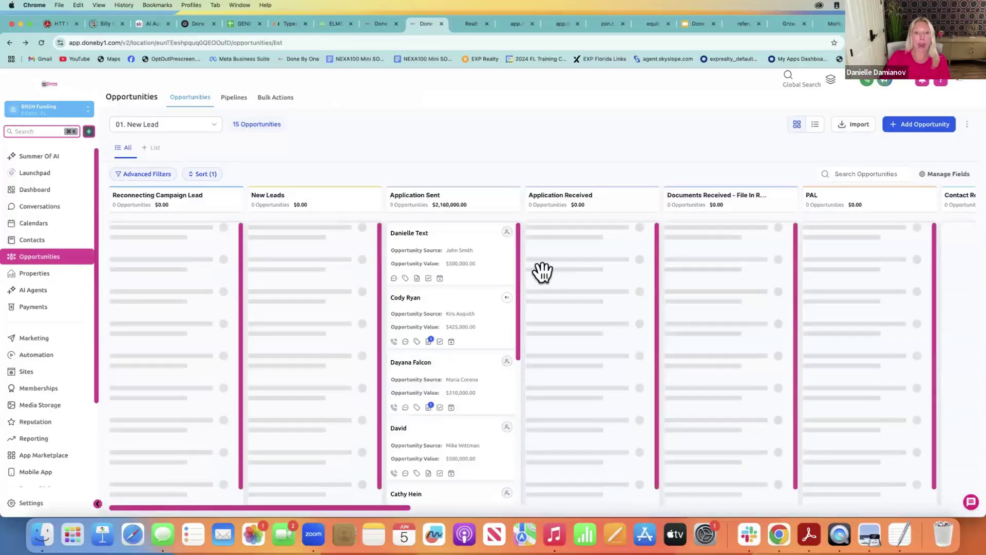
{"action": "left_click", "coordinate": [405, 300]}
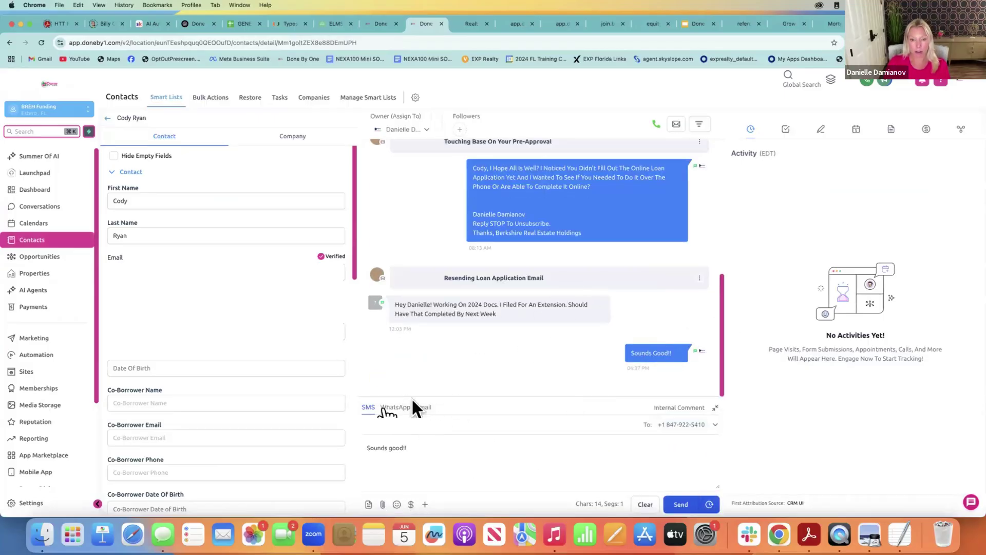
Switch the reply composer to Email and insert the Initial Loan Application snippet
{"action": "left_click", "coordinate": [421, 407]}
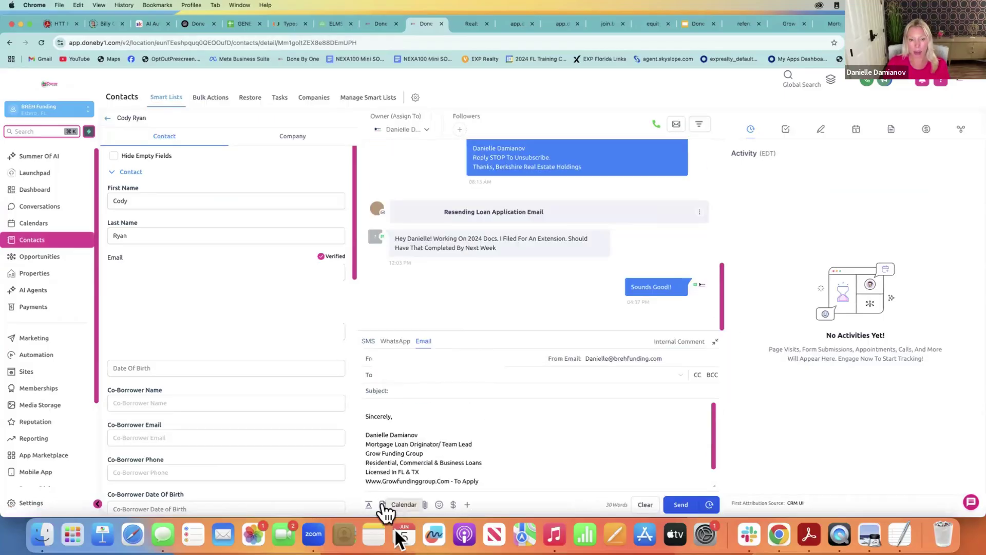
{"action": "left_click", "coordinate": [383, 504]}
{"action": "left_click", "coordinate": [411, 442]}
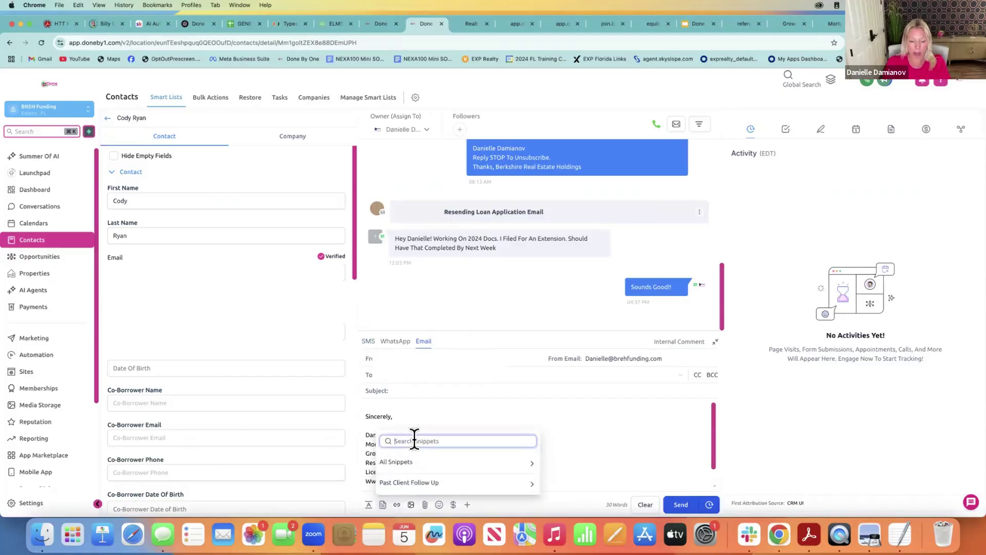
{"action": "type", "text": "ini"}
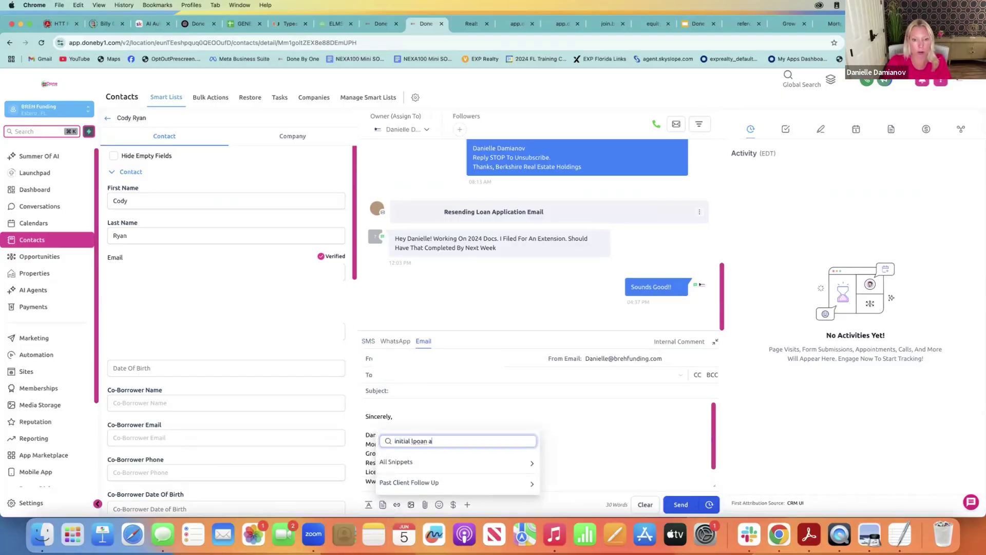
{"action": "type", "text": "tial lpoan a"}
{"action": "key", "text": "BackSpace"}
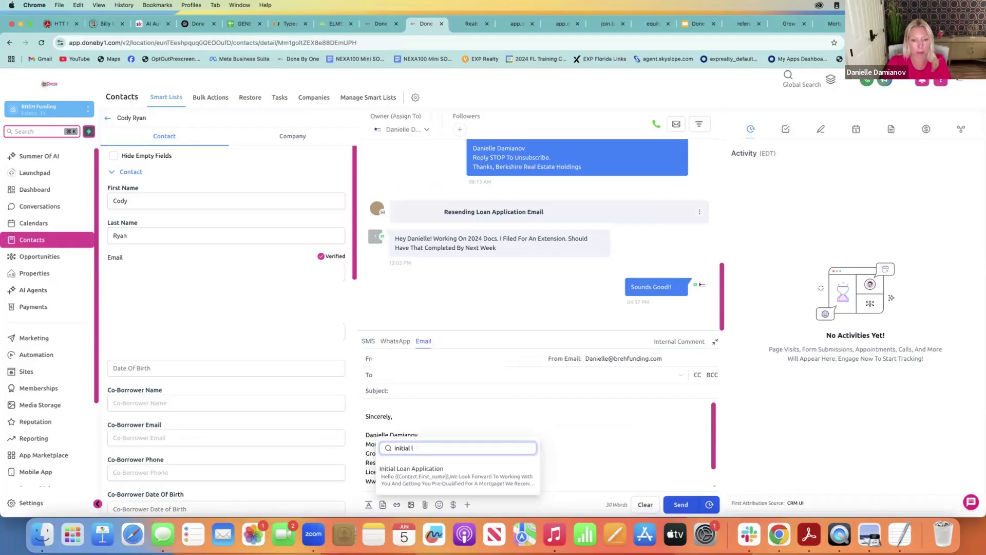
{"action": "left_click", "coordinate": [435, 468]}
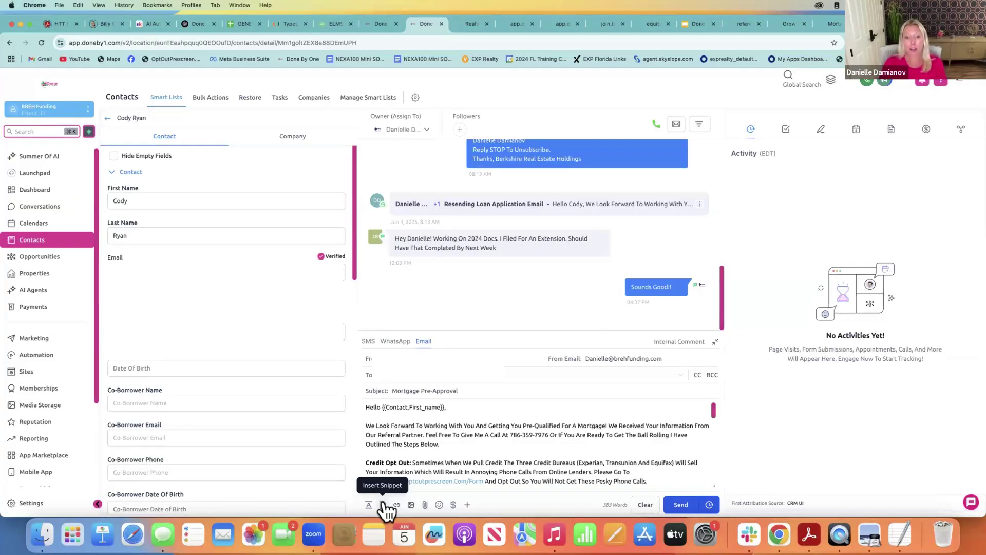
Close the snippet list and review the Mortgage Pre-Approval steps and required documents in the body
{"action": "left_click", "coordinate": [382, 504]}
{"action": "type", "text": "initial l"}
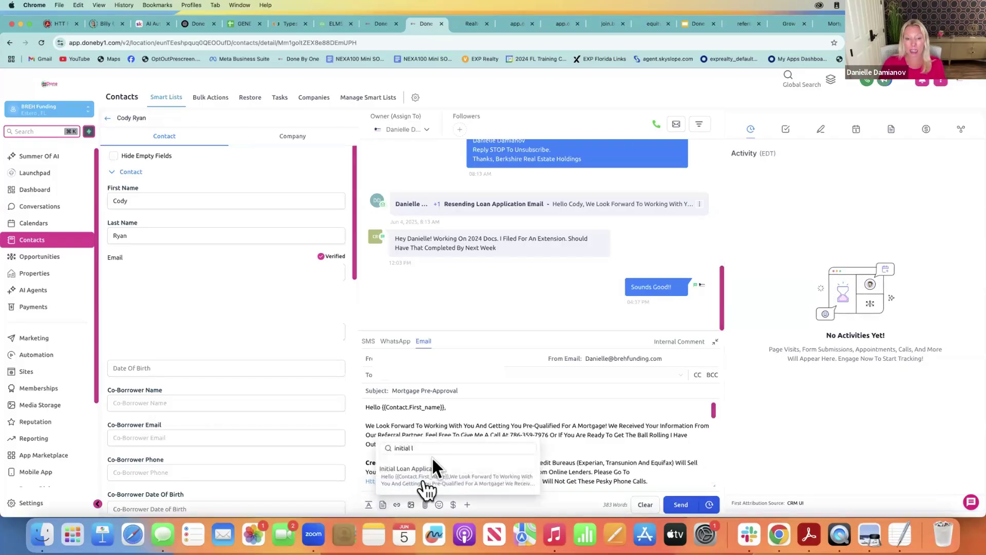
{"action": "left_click", "coordinate": [634, 445]}
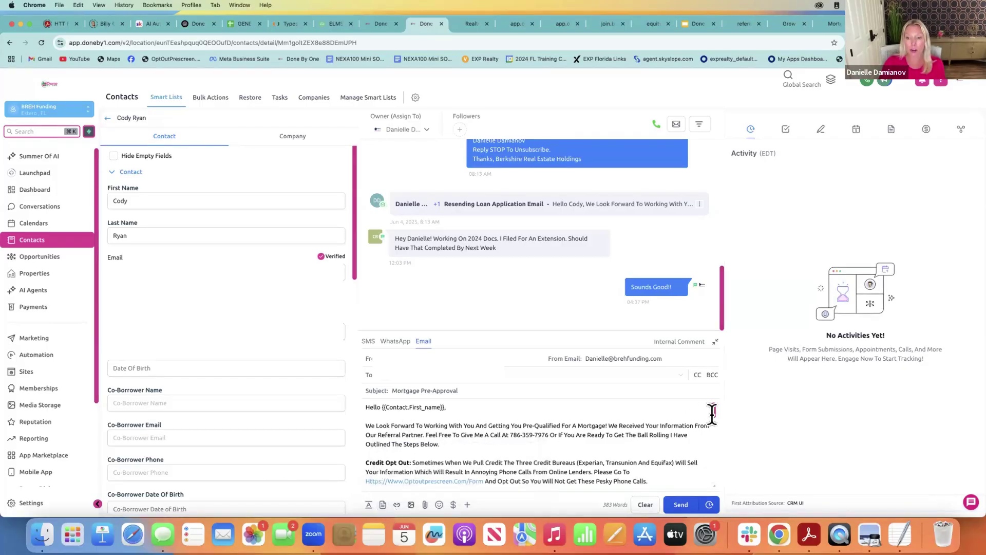
{"action": "left_click_drag", "start_coordinate": [714, 413], "coordinate": [714, 439]}
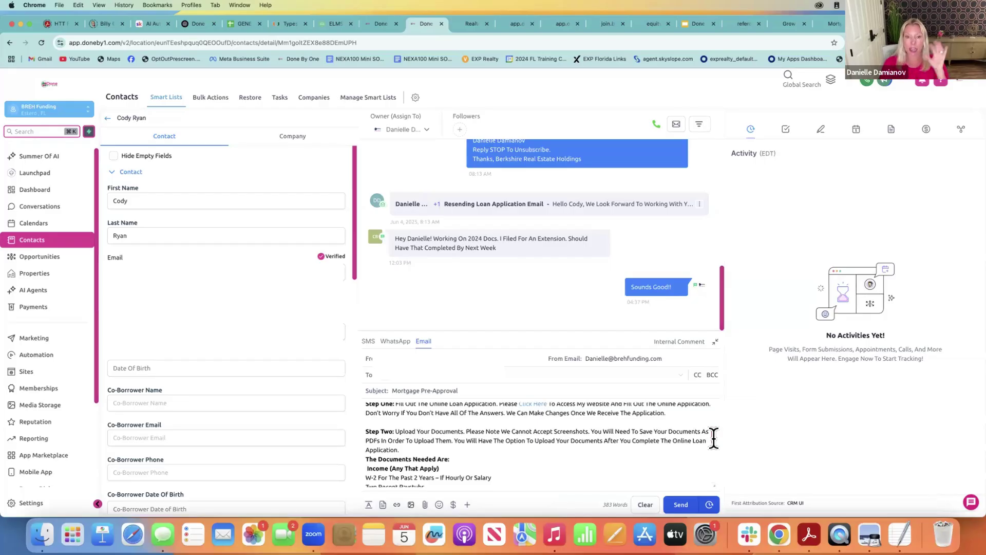
{"action": "left_click_drag", "start_coordinate": [714, 438], "coordinate": [714, 439]}
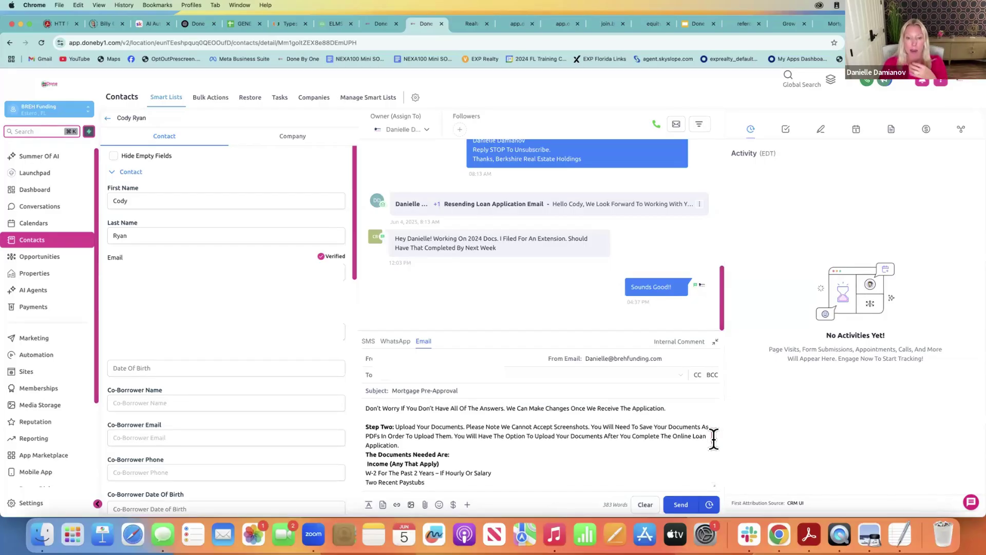
{"action": "scroll", "coordinate": [714, 439], "scroll_direction": "up", "scroll_amount": 1}
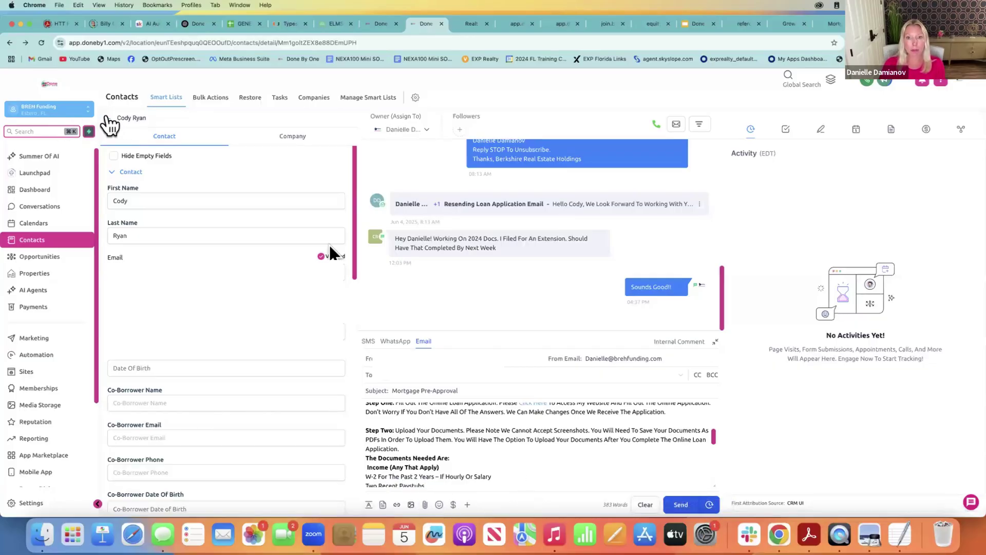
Return to the Opportunities pipeline board, view one lead's conversation, then go back
{"action": "left_click", "coordinate": [107, 118]}
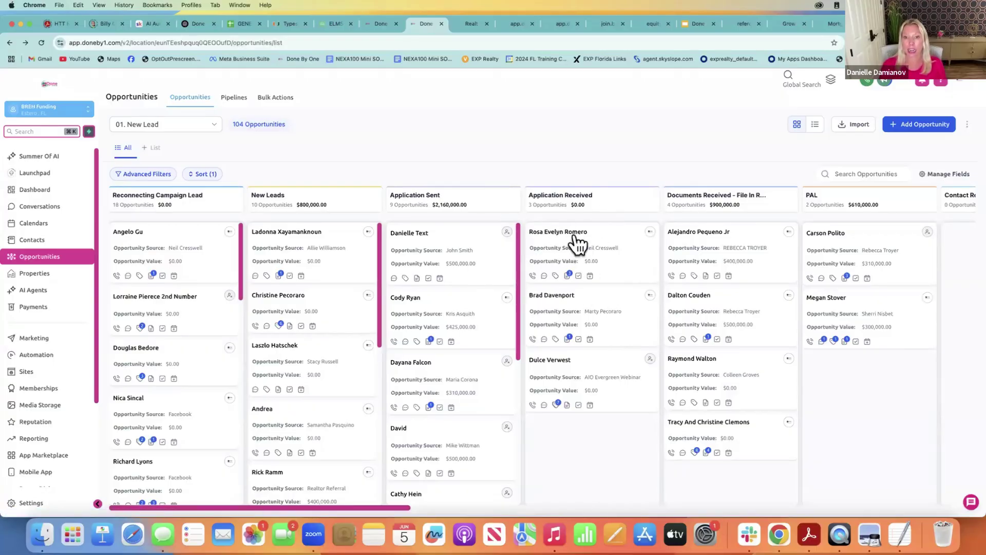
{"action": "left_click", "coordinate": [574, 232]}
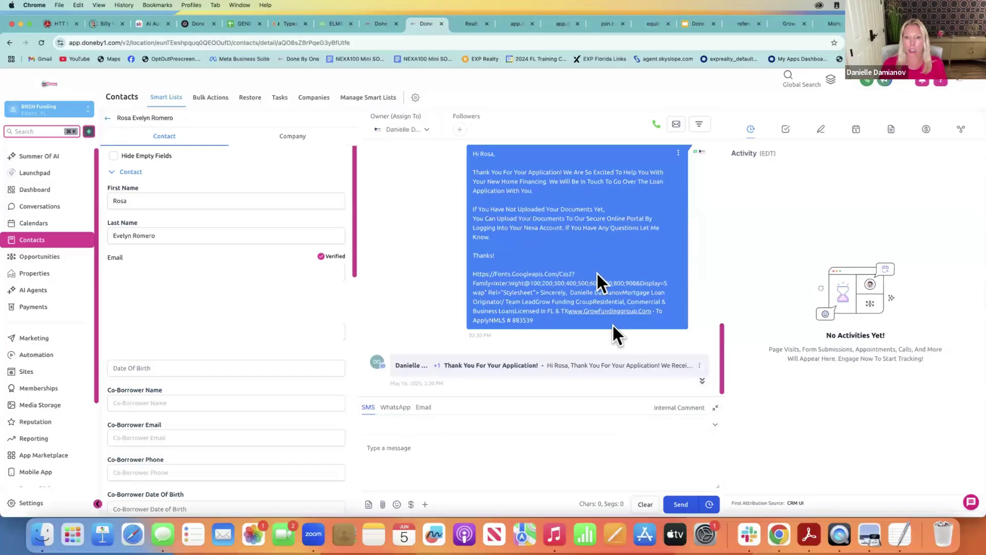
{"action": "left_click", "coordinate": [106, 117]}
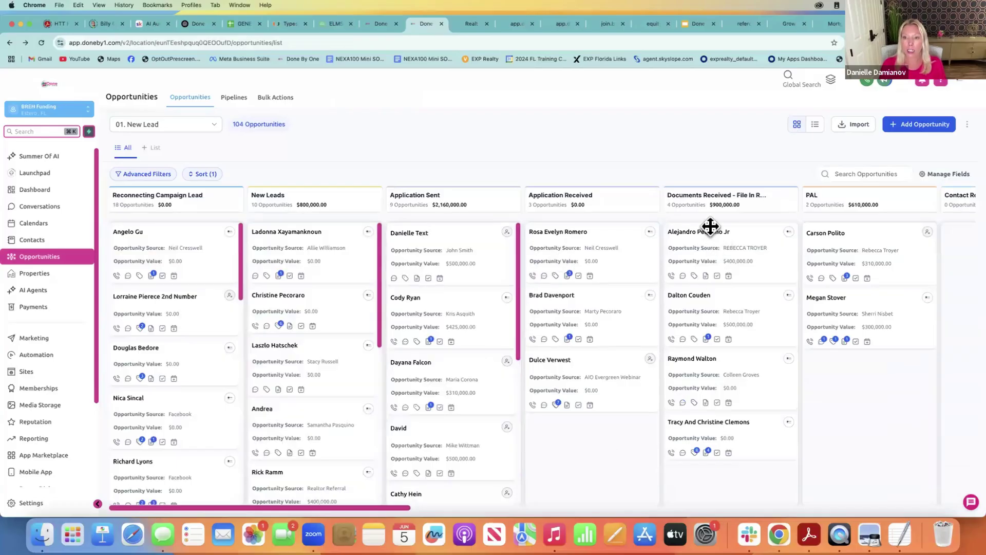
Read a second lead's Documents Needed email, then return to the 01. New Lead board
{"action": "left_click", "coordinate": [709, 229]}
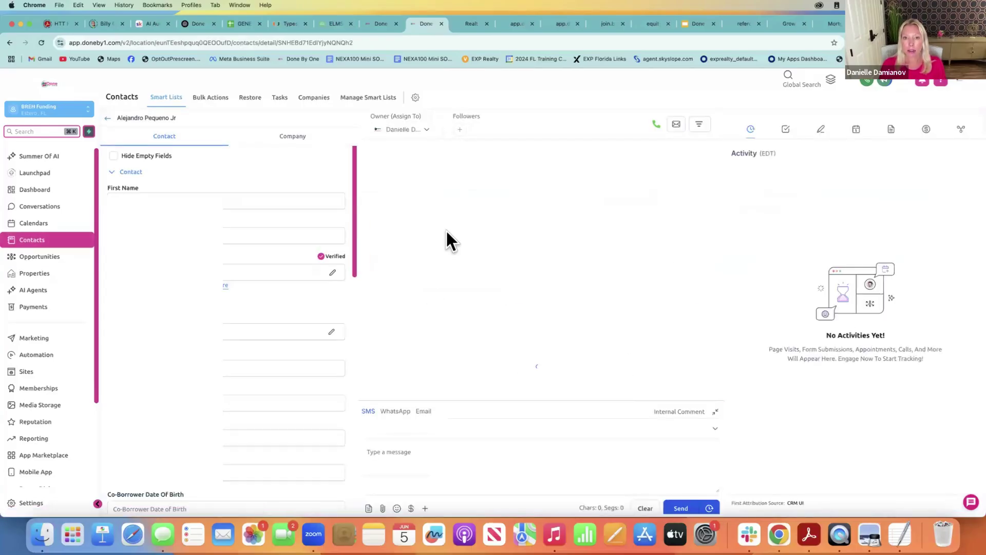
{"action": "left_click", "coordinate": [467, 259]}
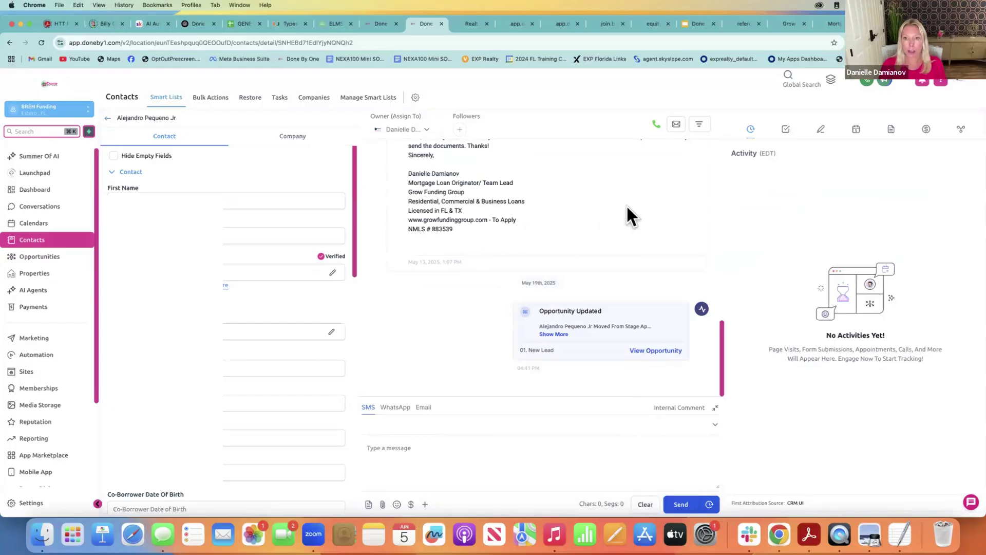
{"action": "left_click_drag", "start_coordinate": [723, 328], "coordinate": [727, 268]}
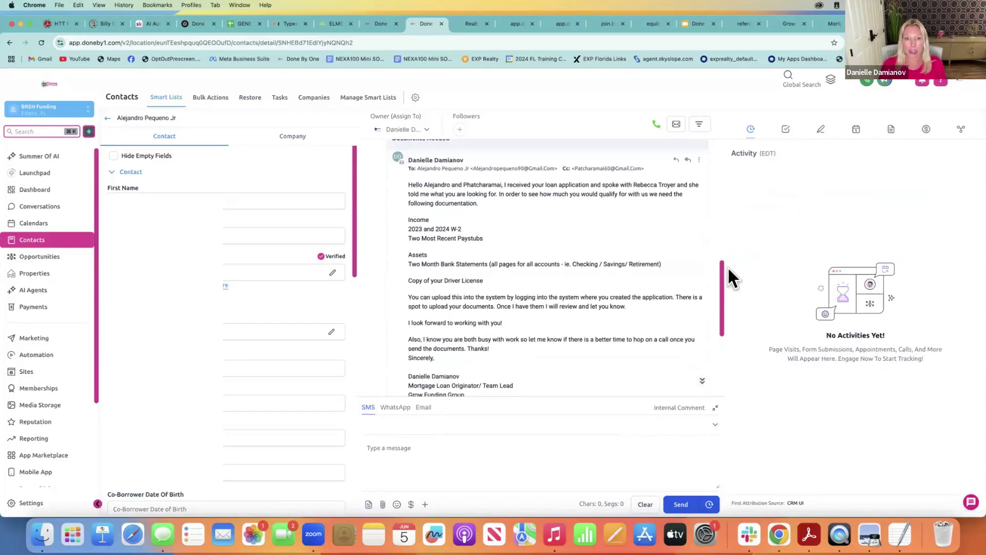
{"action": "left_click", "coordinate": [107, 117]}
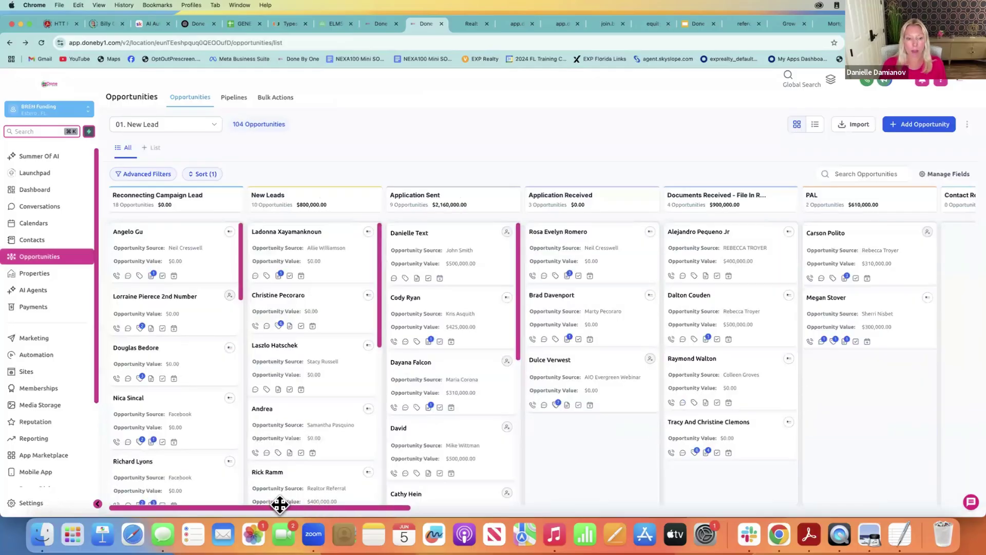
{"action": "left_click_drag", "start_coordinate": [280, 505], "coordinate": [374, 510]}
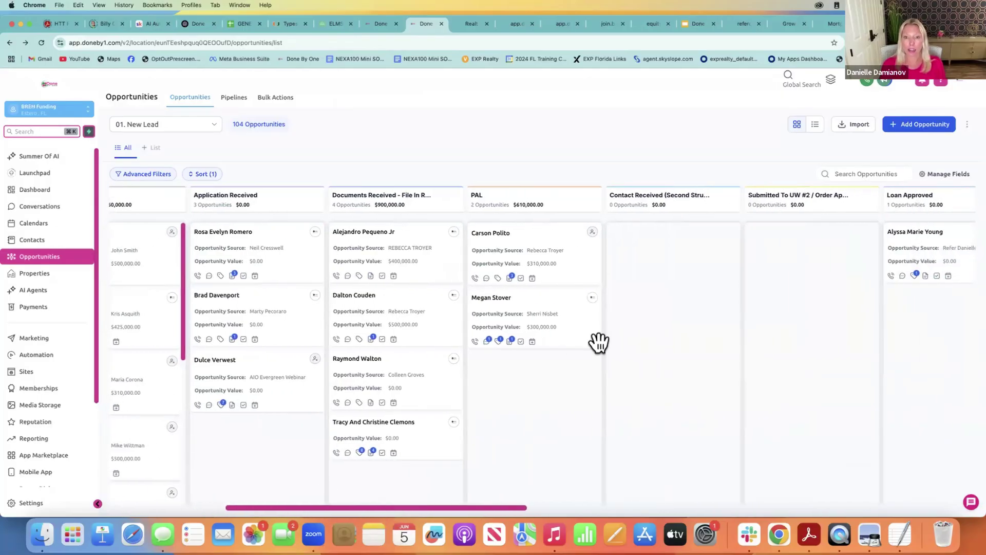
{"action": "left_click", "coordinate": [506, 234]}
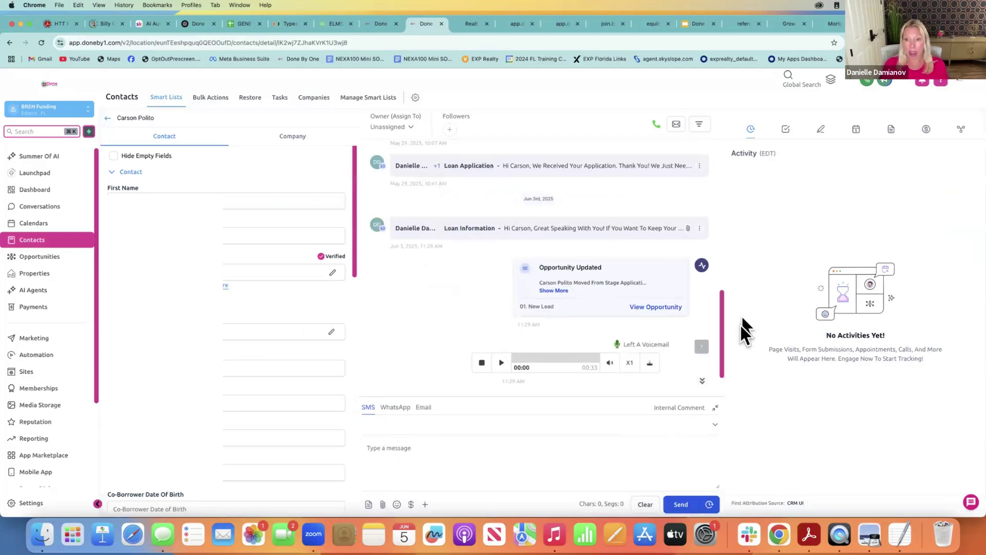
{"action": "left_click_drag", "start_coordinate": [722, 325], "coordinate": [722, 347]}
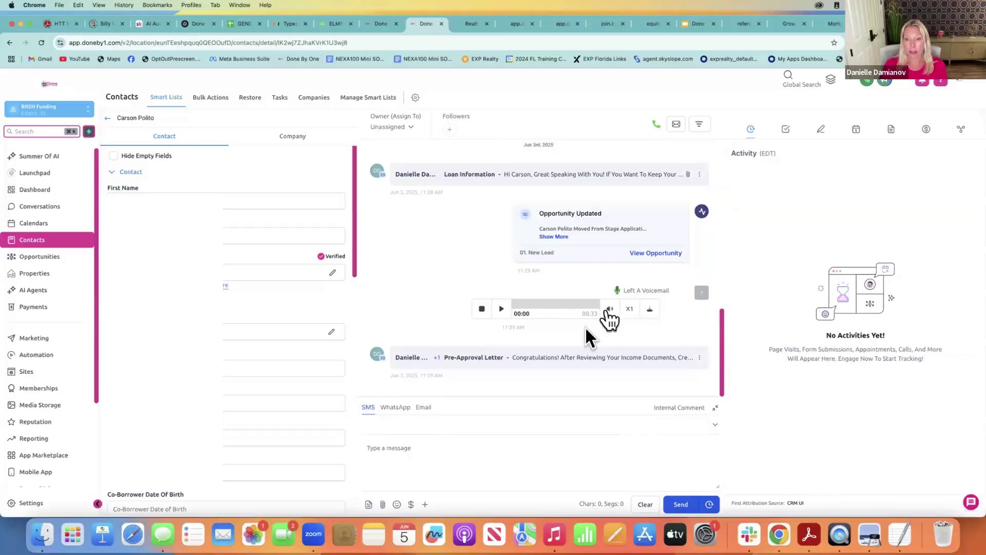
{"action": "left_click", "coordinate": [471, 357]}
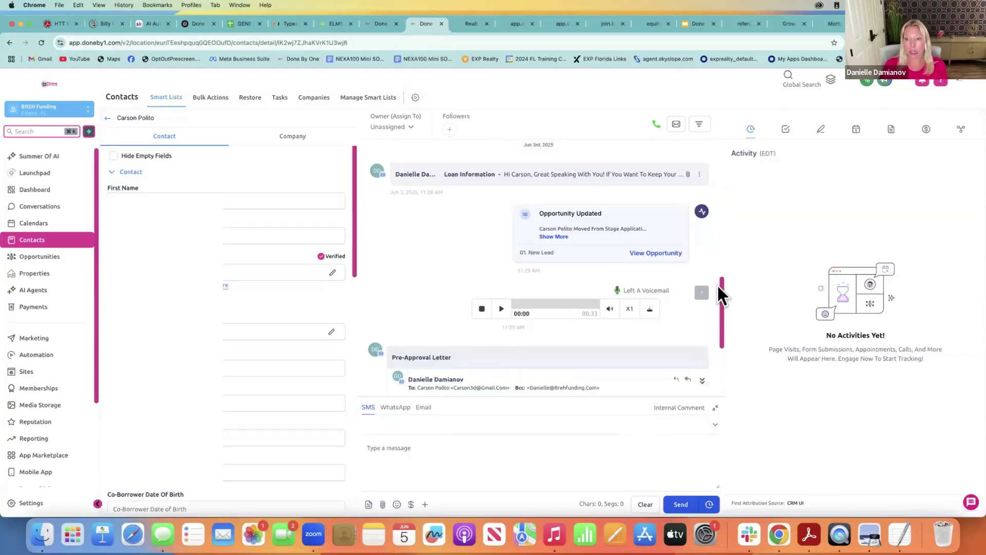
{"action": "left_click_drag", "start_coordinate": [721, 283], "coordinate": [723, 338]}
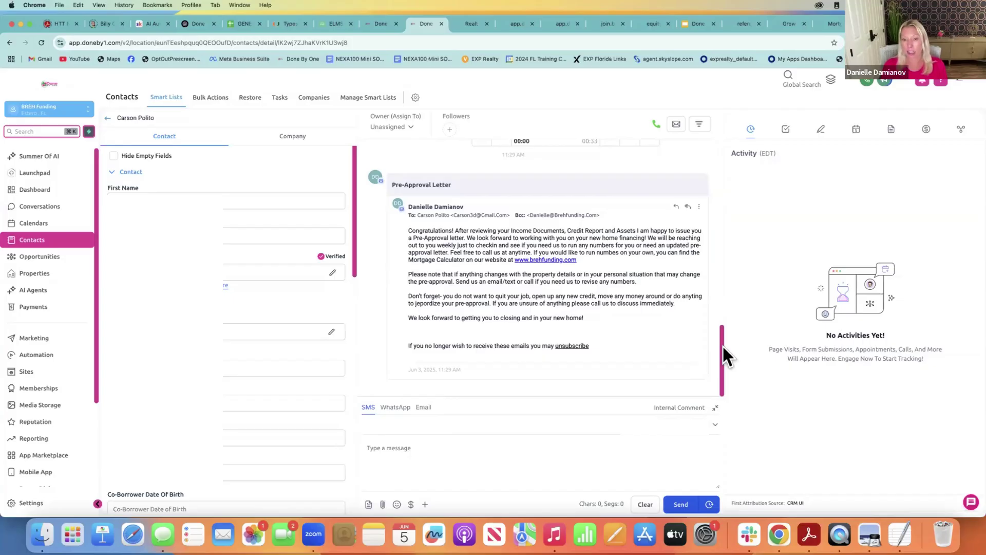
{"action": "scroll", "coordinate": [723, 319], "scroll_direction": "up", "scroll_amount": 3}
{"action": "scroll", "coordinate": [724, 292], "scroll_direction": "up", "scroll_amount": 3}
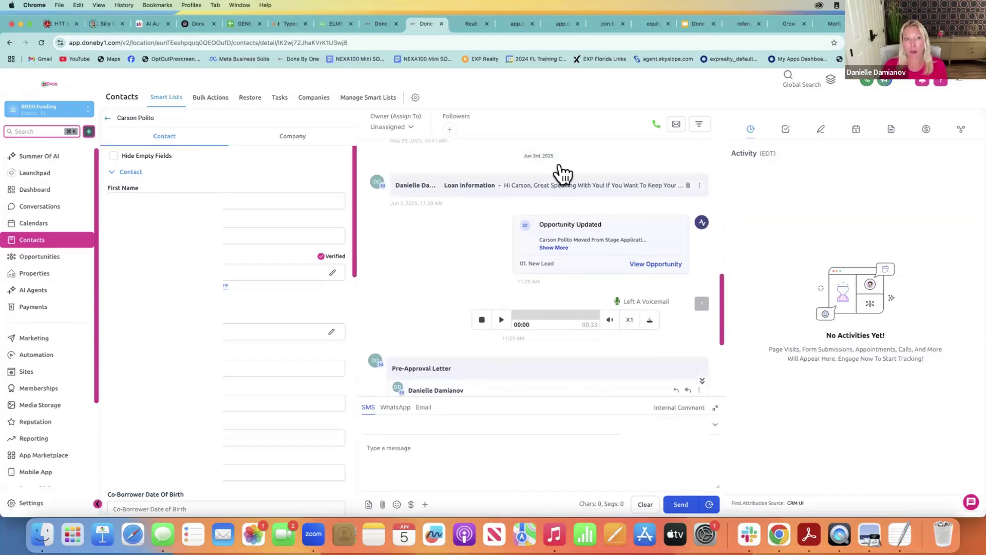
{"action": "left_click", "coordinate": [106, 119]}
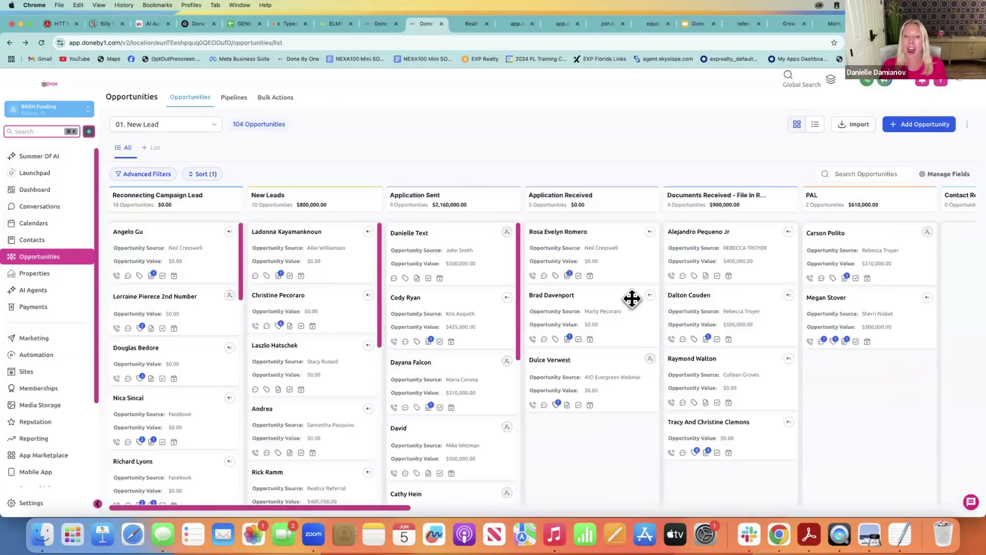
{"action": "left_click_drag", "start_coordinate": [362, 506], "coordinate": [480, 506]}
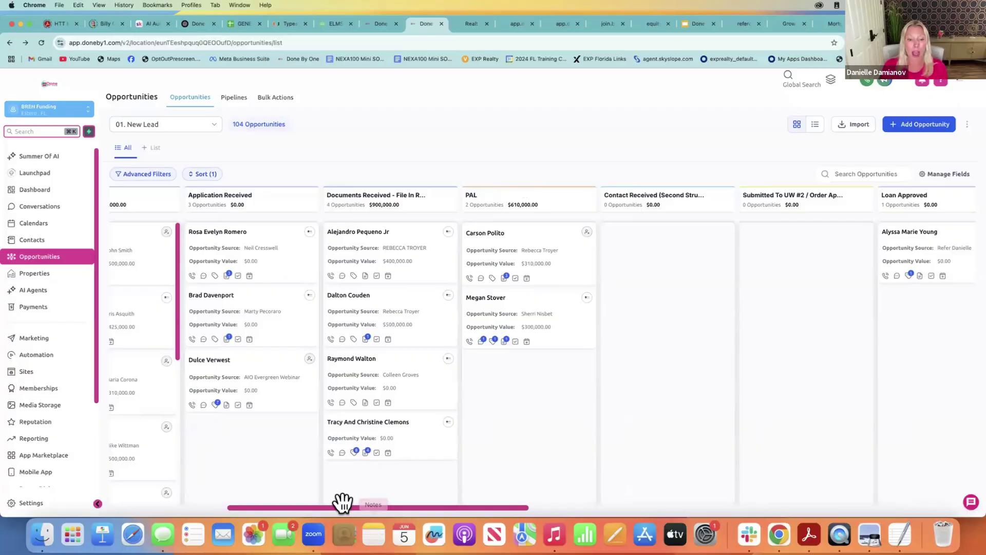
{"action": "left_click_drag", "start_coordinate": [337, 507], "coordinate": [301, 503]}
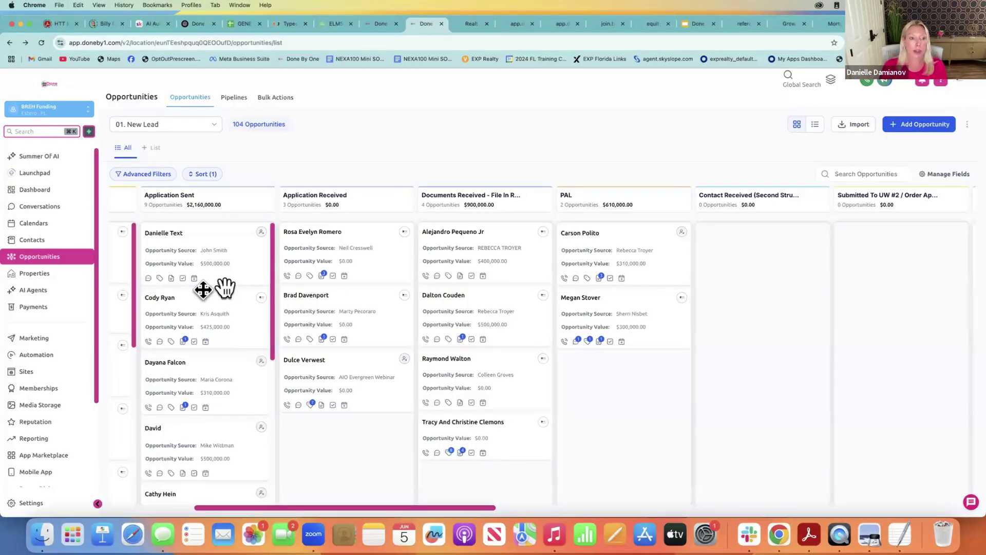
{"action": "left_click", "coordinate": [168, 299]}
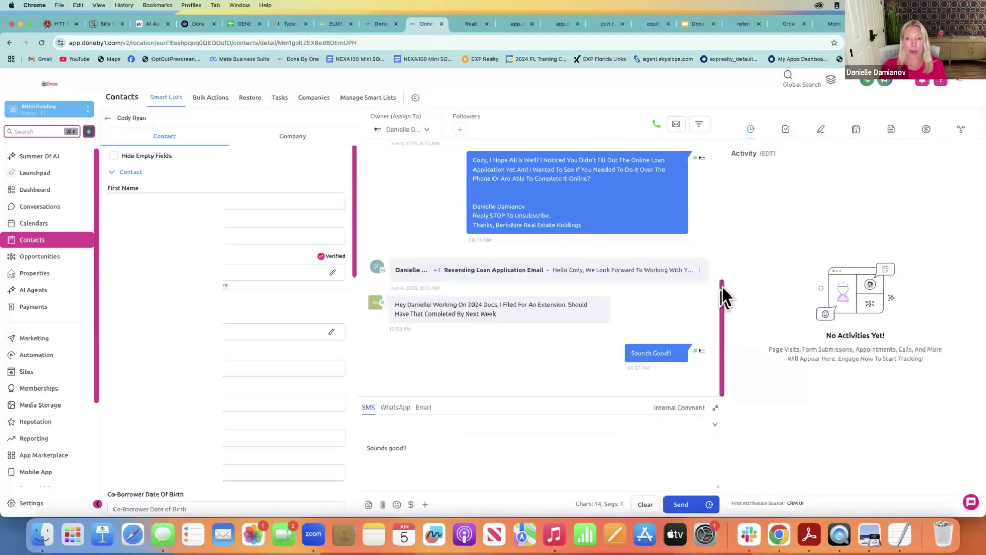
{"action": "left_click_drag", "start_coordinate": [722, 286], "coordinate": [717, 242]}
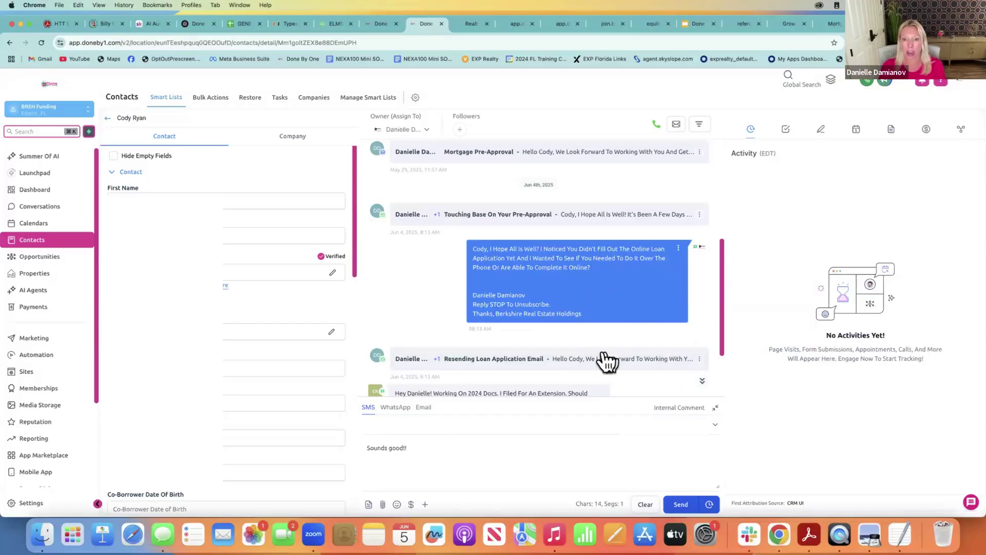
{"action": "left_click", "coordinate": [593, 364]}
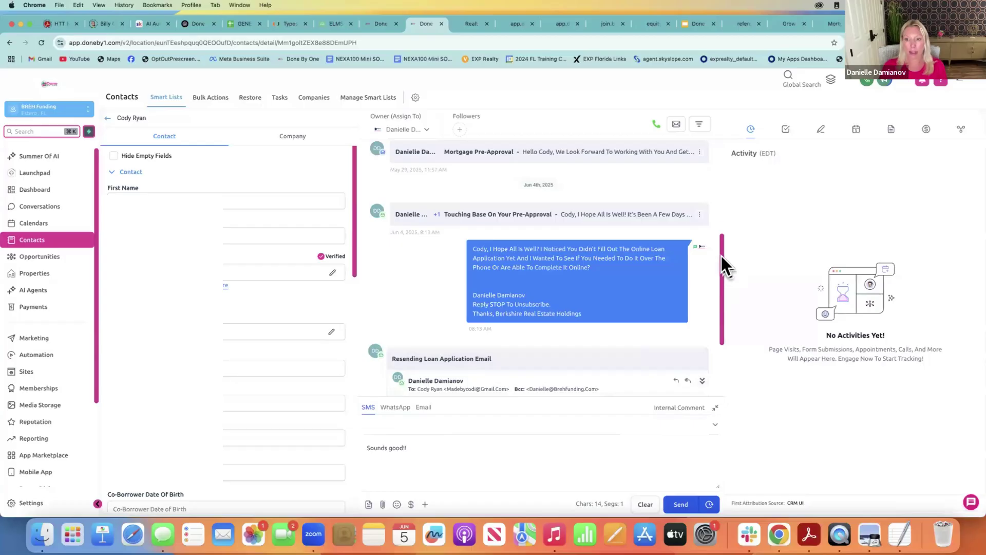
{"action": "left_click_drag", "start_coordinate": [721, 209], "coordinate": [730, 406]}
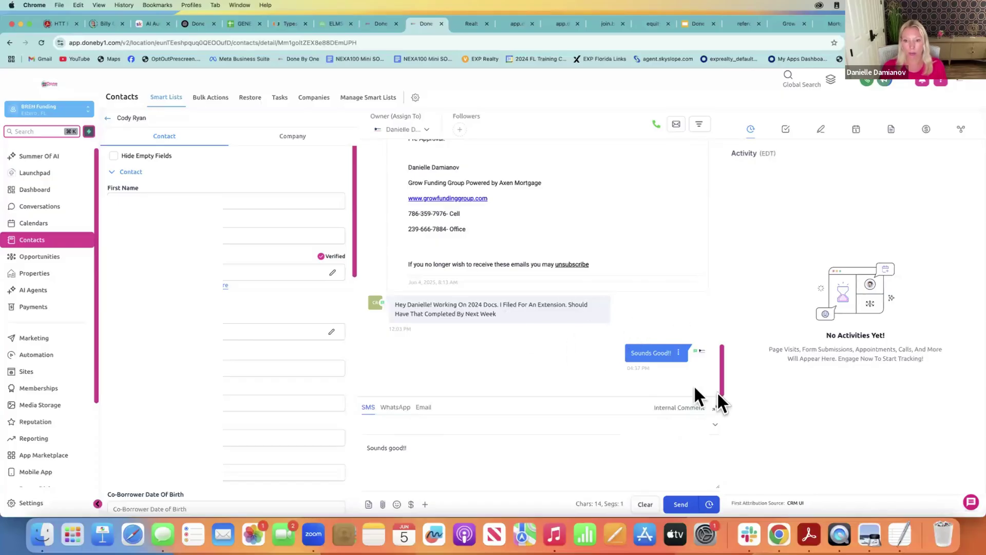
{"action": "left_click", "coordinate": [108, 118]}
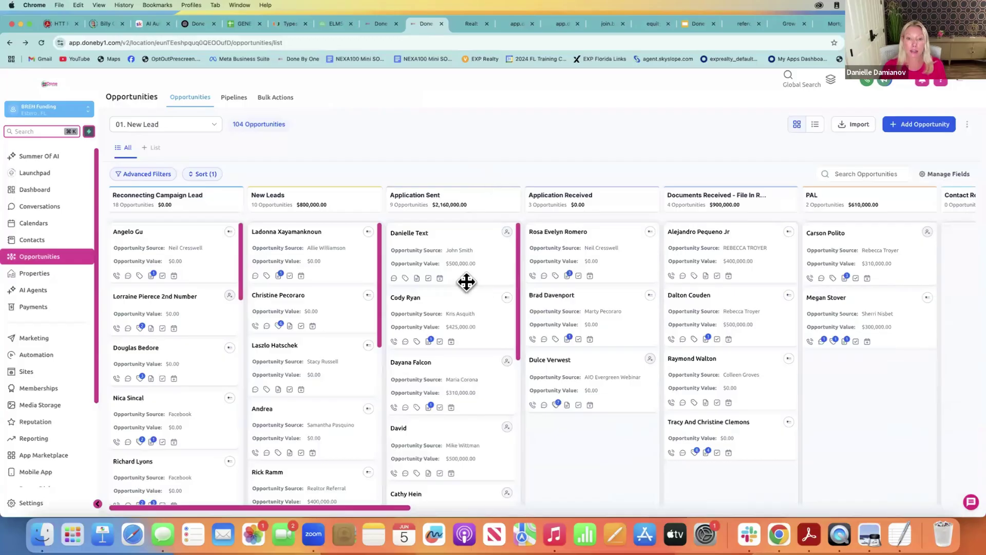
{"action": "left_click_drag", "start_coordinate": [309, 508], "coordinate": [554, 509]}
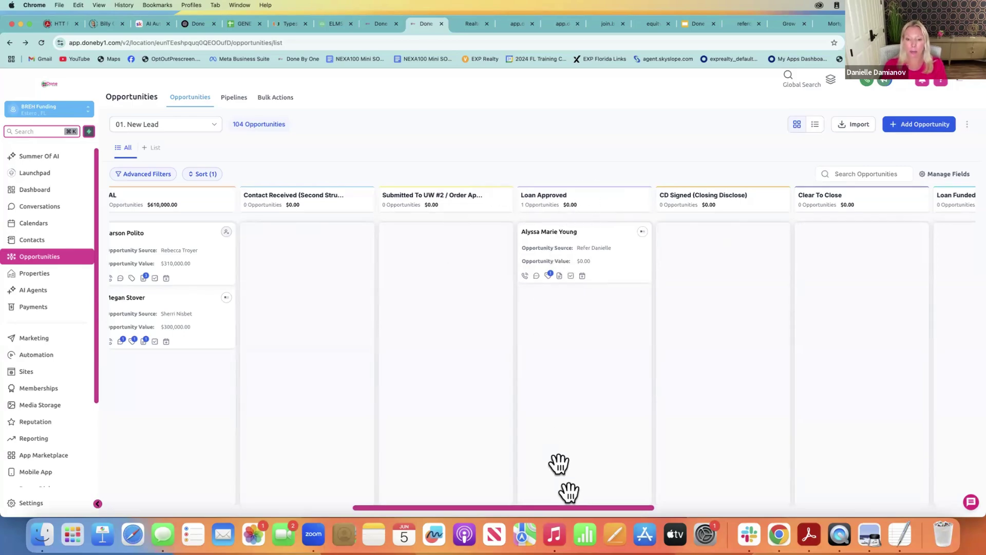
Move the lead's card from Loan Approved into CD Signed (Closing Disclose) on the board
{"action": "left_click_drag", "start_coordinate": [569, 510], "coordinate": [675, 508]}
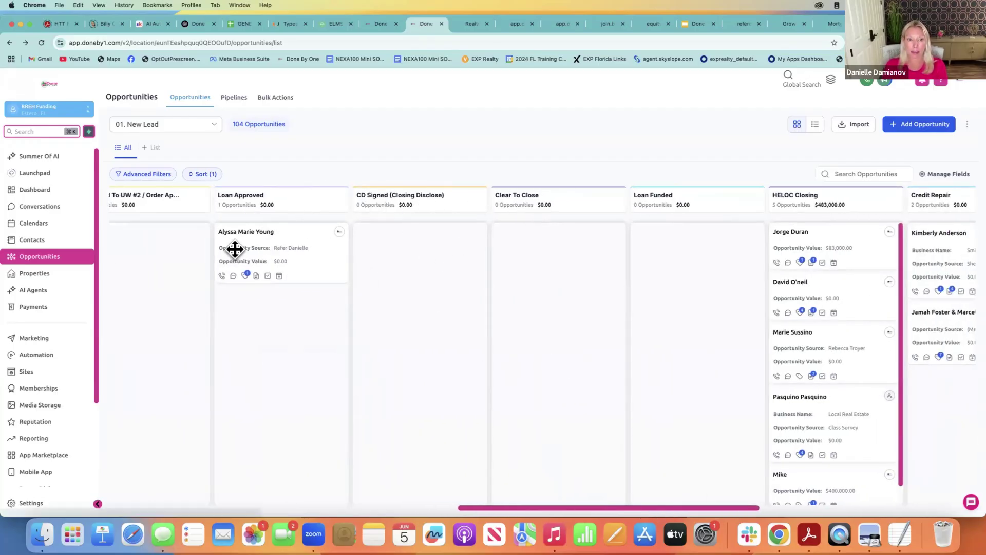
{"action": "left_click_drag", "start_coordinate": [231, 249], "coordinate": [396, 216]}
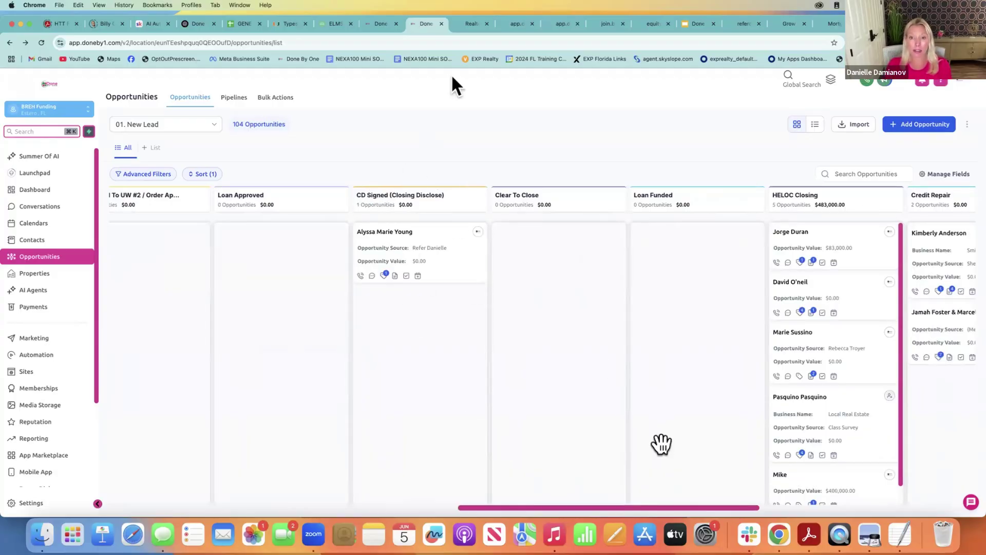
{"action": "left_click_drag", "start_coordinate": [524, 508], "coordinate": [633, 508]}
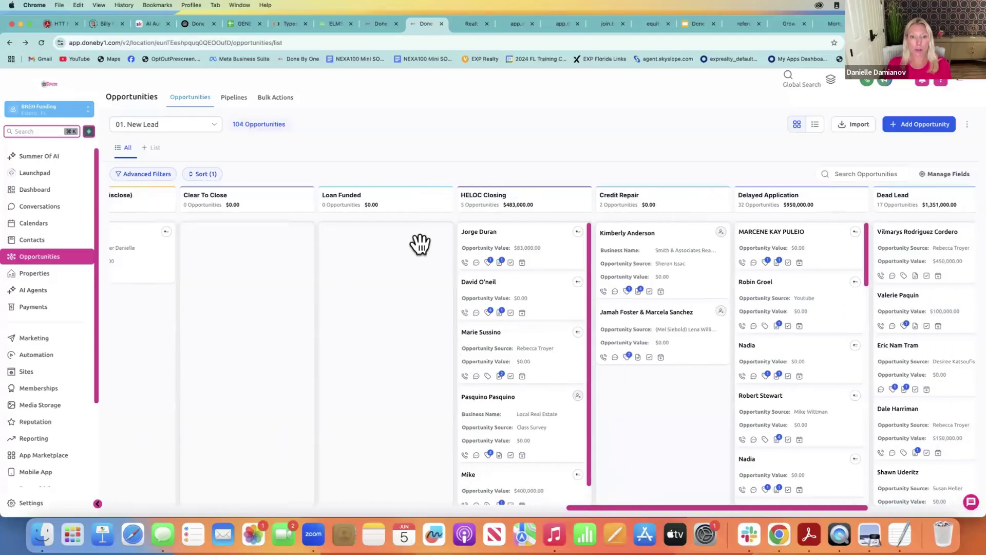
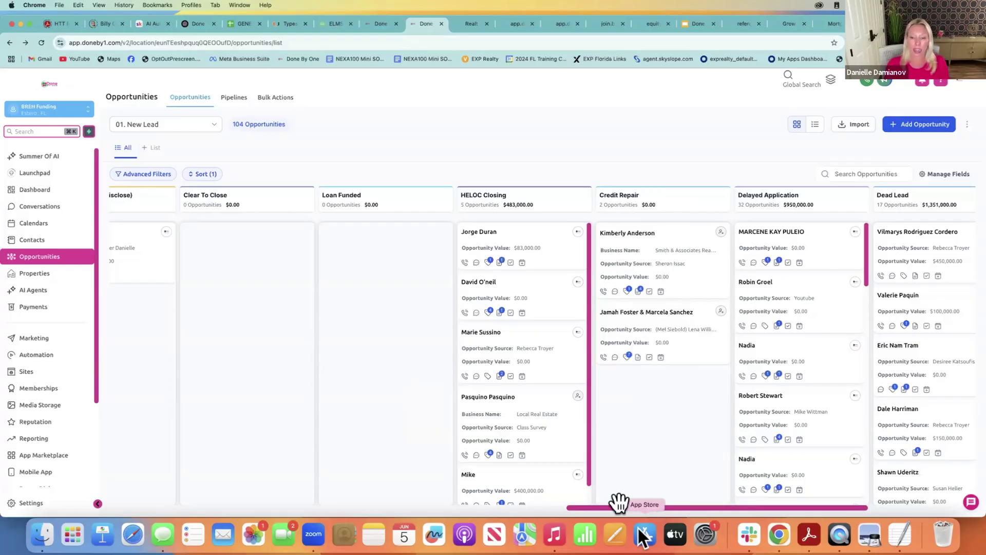
Open Payments > All Documents & Contracts to list the 5 drafts, such as Insurance Proposal
{"action": "left_click_drag", "start_coordinate": [619, 508], "coordinate": [140, 396]}
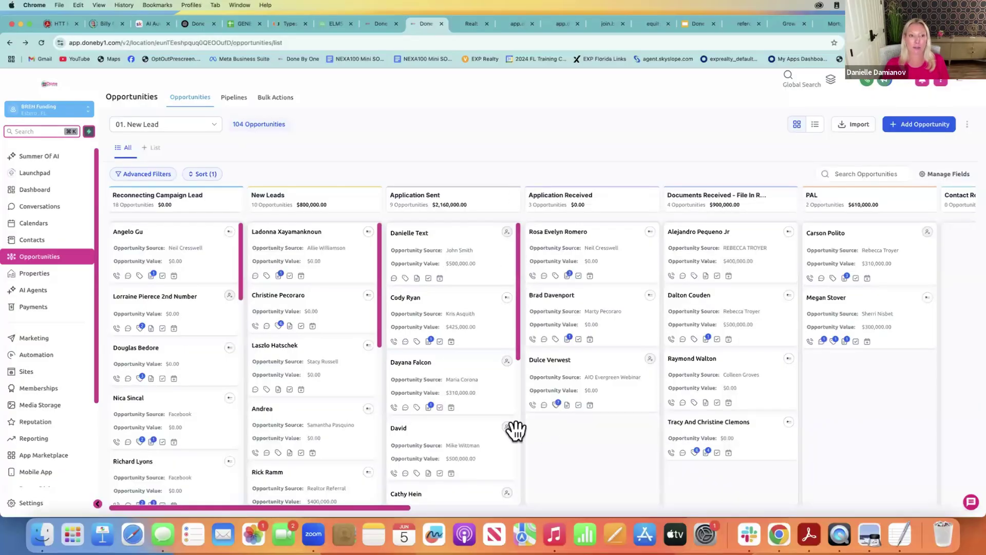
{"action": "left_click", "coordinate": [46, 314]}
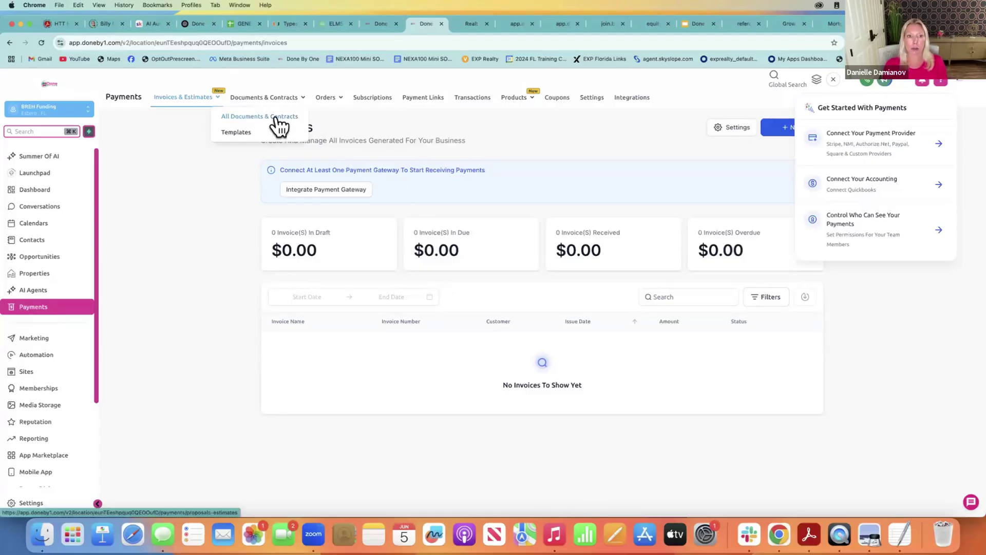
{"action": "left_click", "coordinate": [278, 117]}
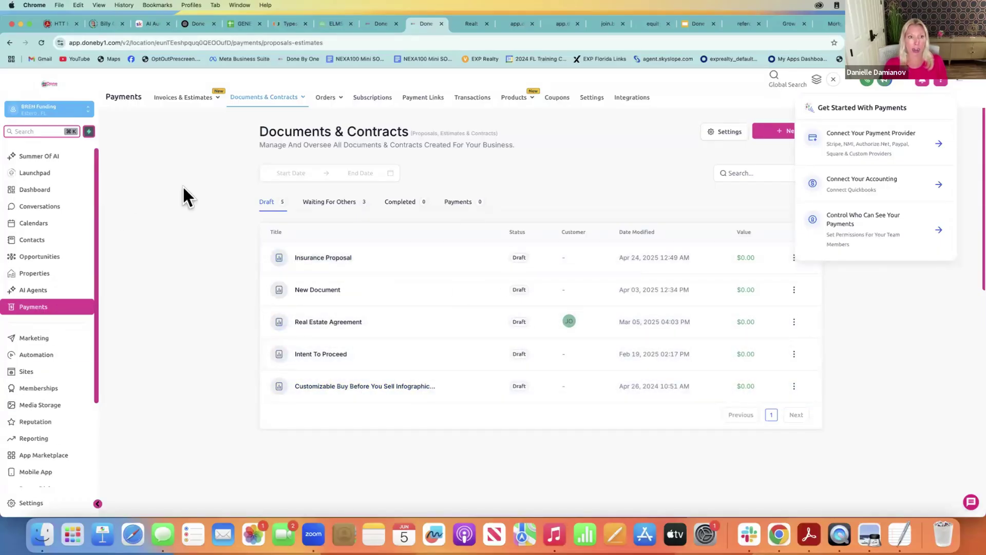
{"action": "mouse_move", "coordinate": [263, 100]}
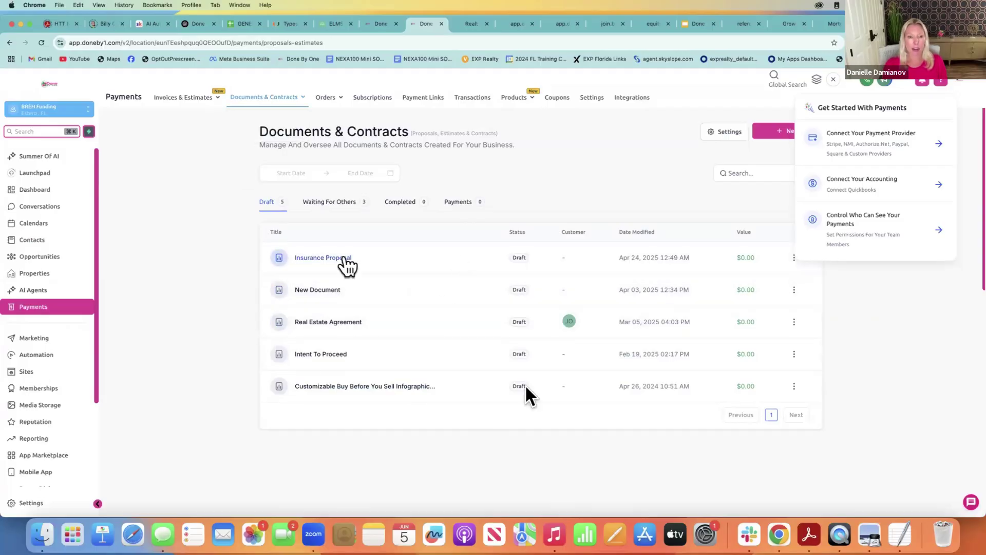
Open Marketing's Social Planner and switch to the Done By One account's 167-post list
{"action": "left_click", "coordinate": [32, 340]}
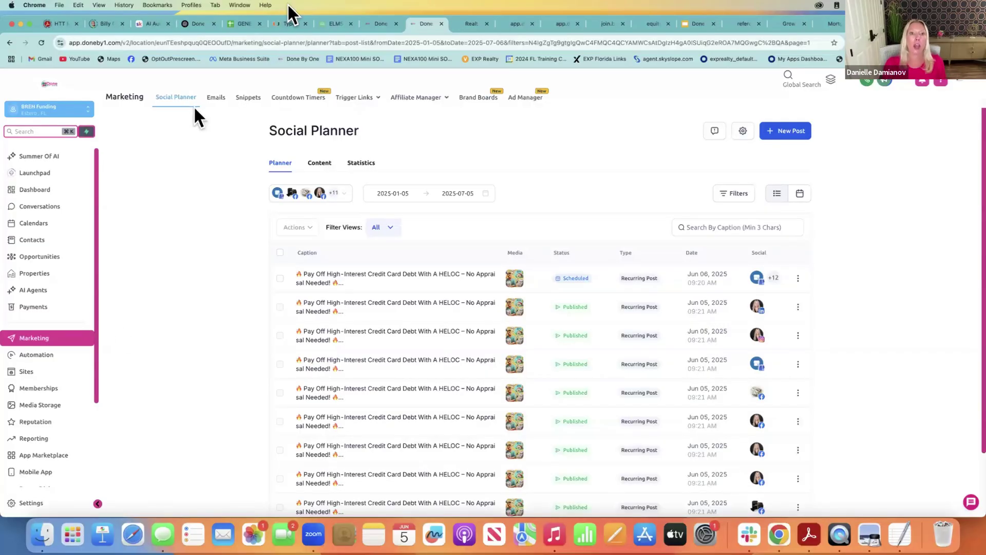
{"action": "left_click", "coordinate": [369, 32]}
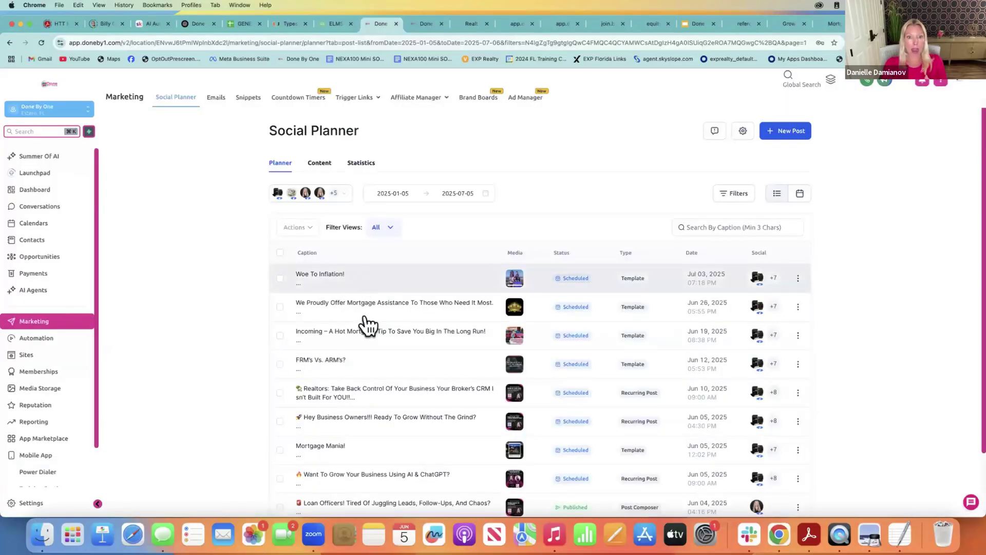
{"action": "scroll", "coordinate": [969, 314], "scroll_direction": "down", "scroll_amount": 2}
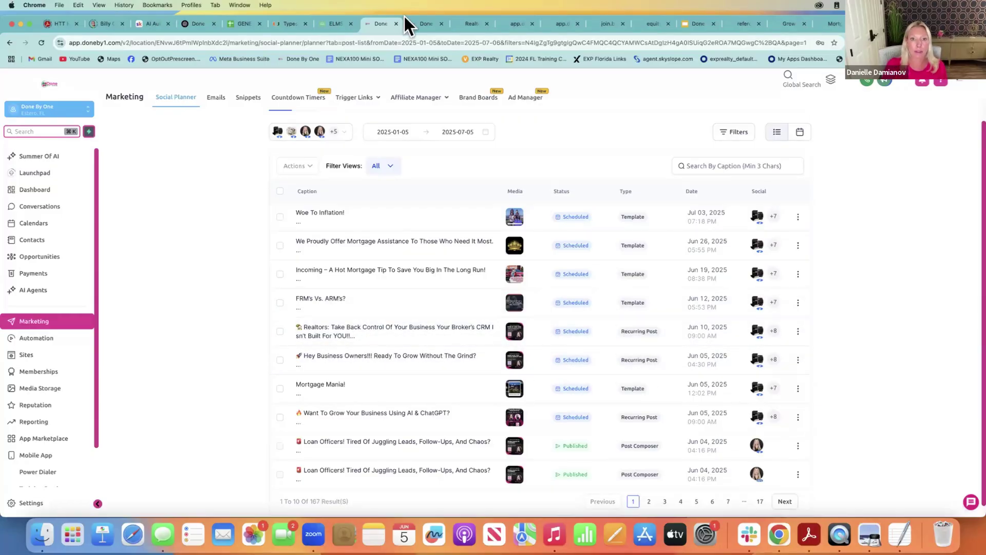
{"action": "left_click", "coordinate": [422, 19]}
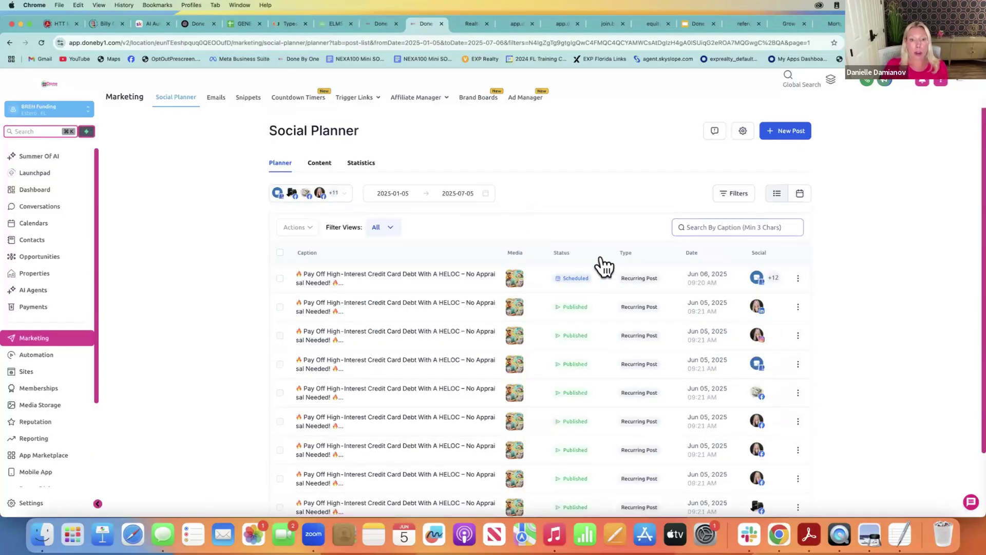
{"action": "left_click", "coordinate": [368, 23]}
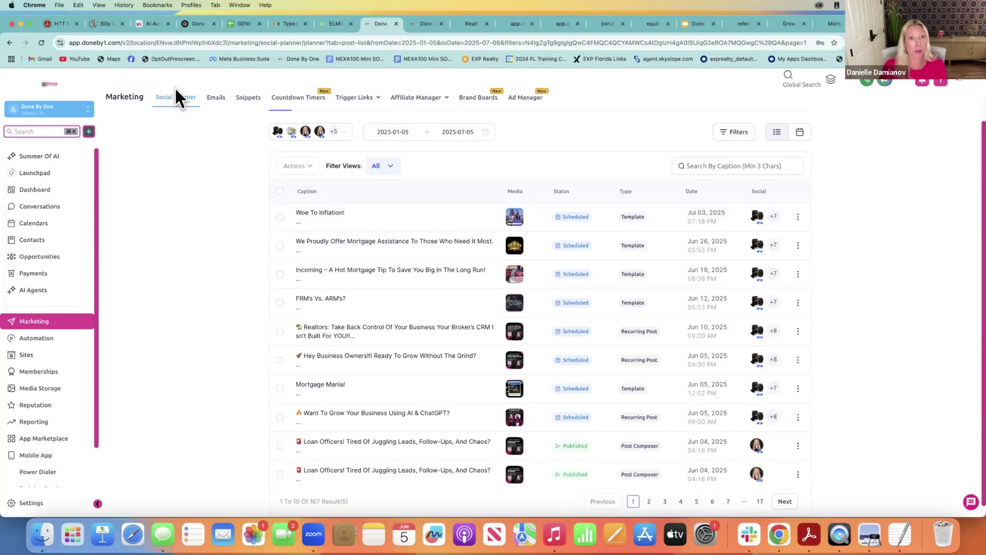
Review the Emails statistics: 405 delivered, 67.90% open rate, 5 unsubscribes for May 30–Jun 05
{"action": "left_click", "coordinate": [217, 98]}
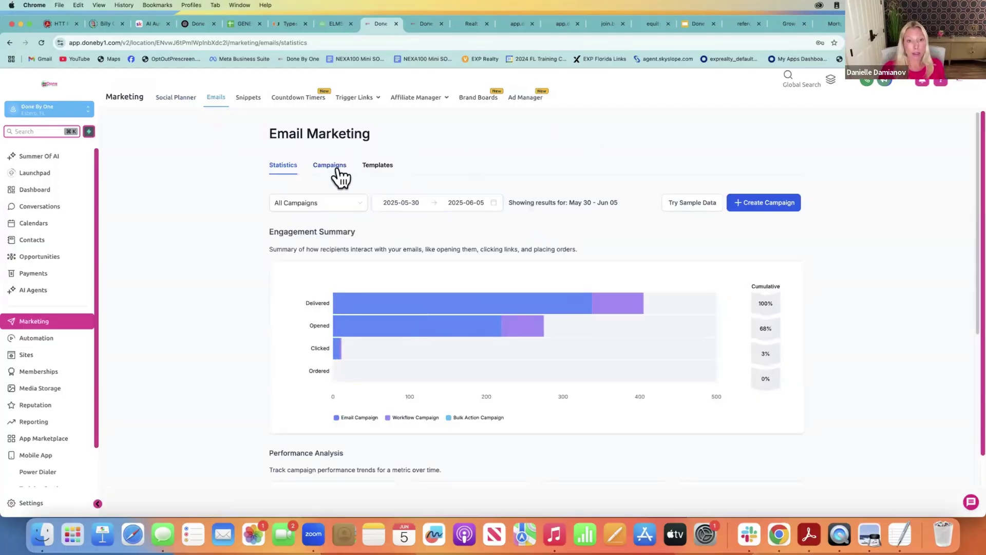
{"action": "mouse_move", "coordinate": [396, 309]}
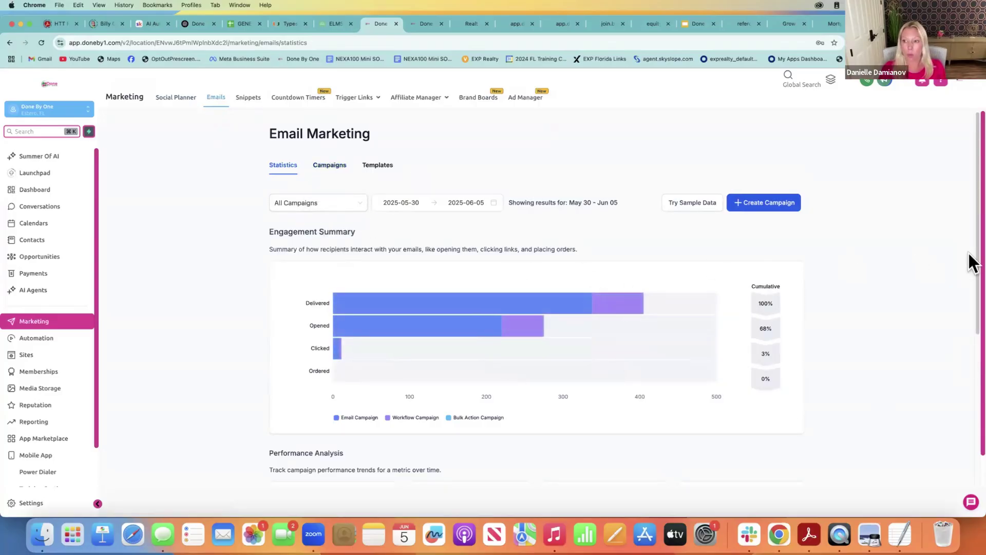
{"action": "scroll", "coordinate": [954, 365], "scroll_direction": "down", "scroll_amount": 5}
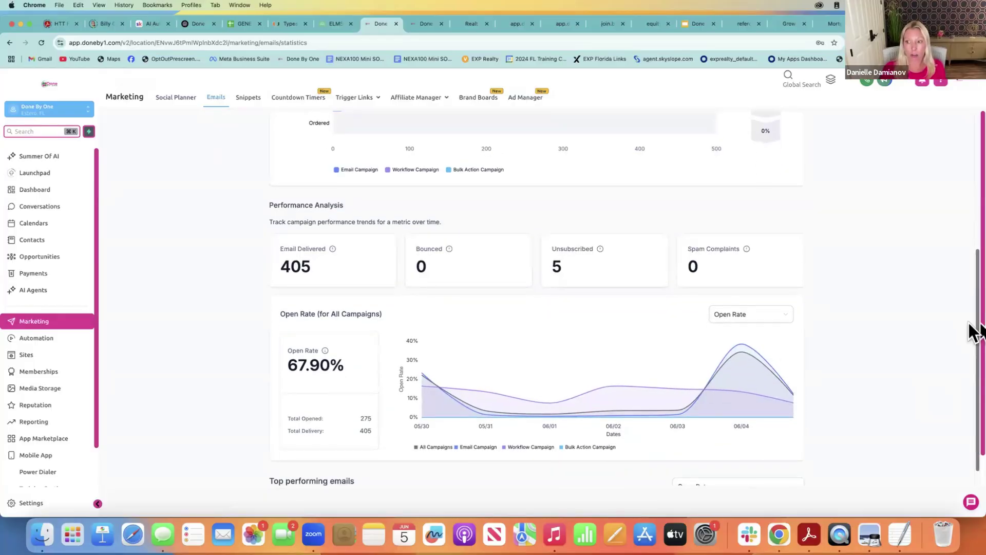
{"action": "scroll", "coordinate": [950, 385], "scroll_direction": "down", "scroll_amount": 2}
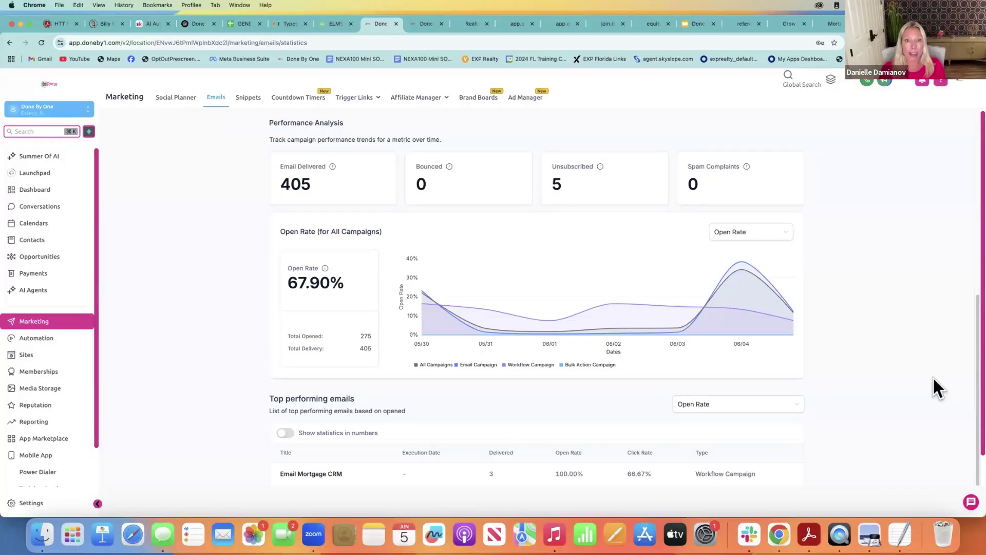
{"action": "scroll", "coordinate": [970, 316], "scroll_direction": "up", "scroll_amount": 5}
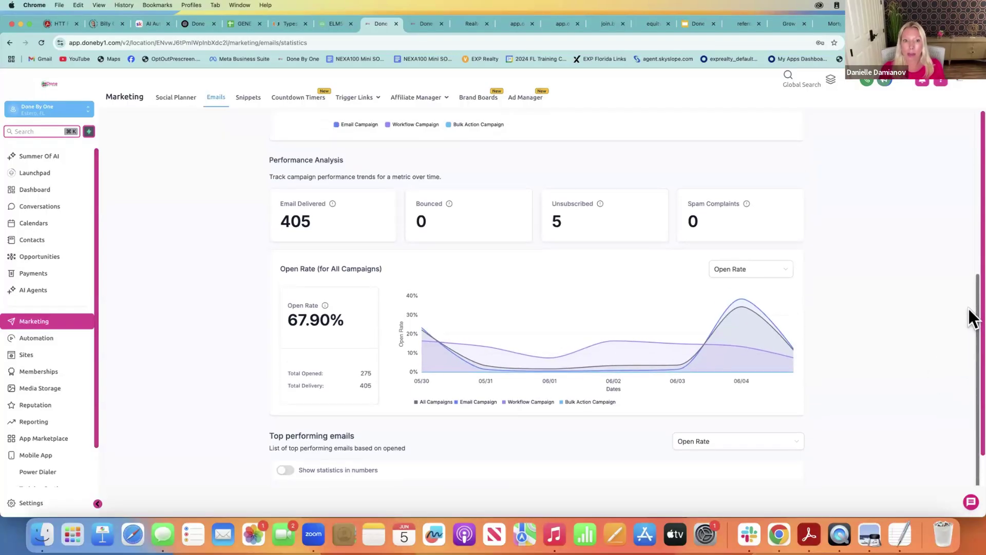
{"action": "scroll", "coordinate": [953, 236], "scroll_direction": "up", "scroll_amount": 2}
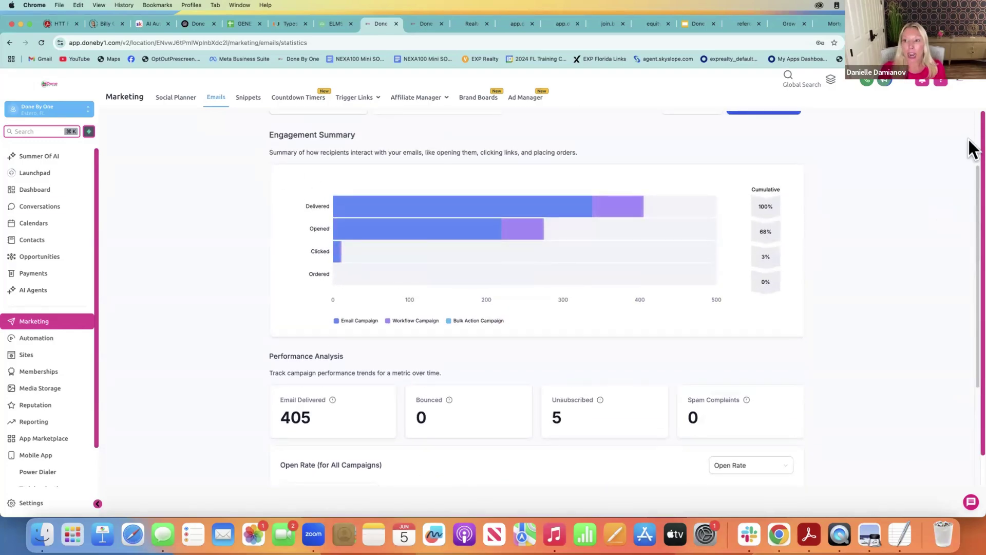
{"action": "scroll", "coordinate": [971, 149], "scroll_direction": "up", "scroll_amount": 3}
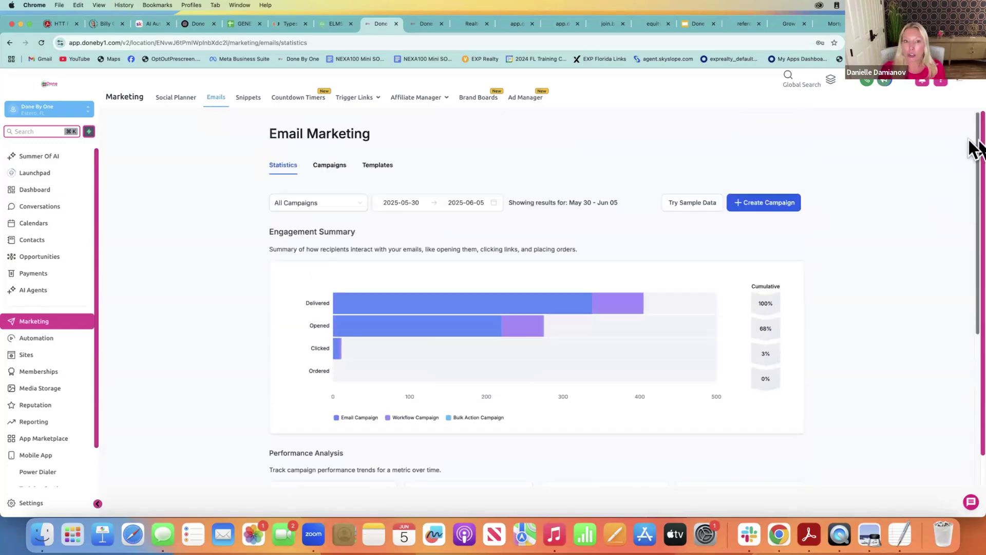
{"action": "right_click", "coordinate": [328, 165]}
{"action": "left_click", "coordinate": [324, 165]}
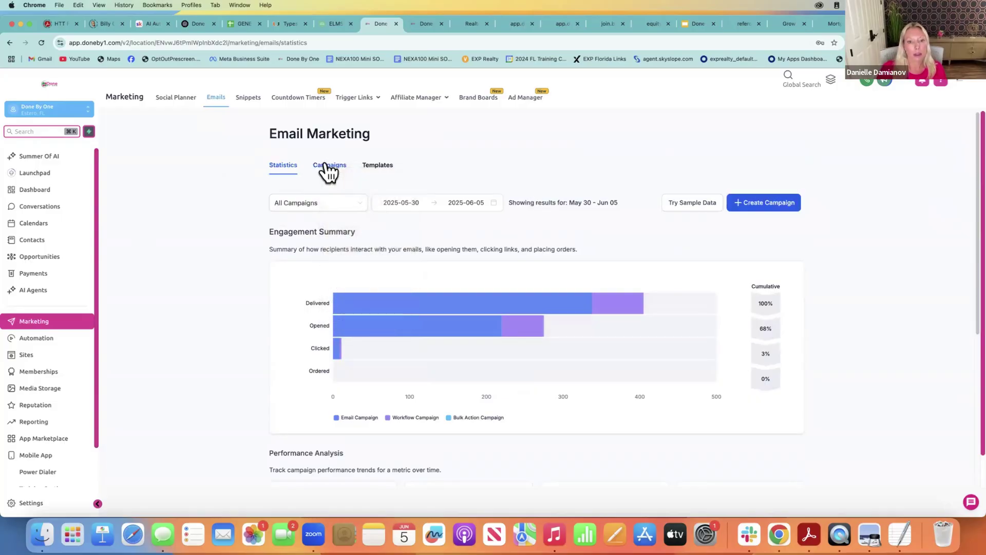
Scroll through the email campaigns list, then return to the Social Planner post list
{"action": "left_click", "coordinate": [325, 166]}
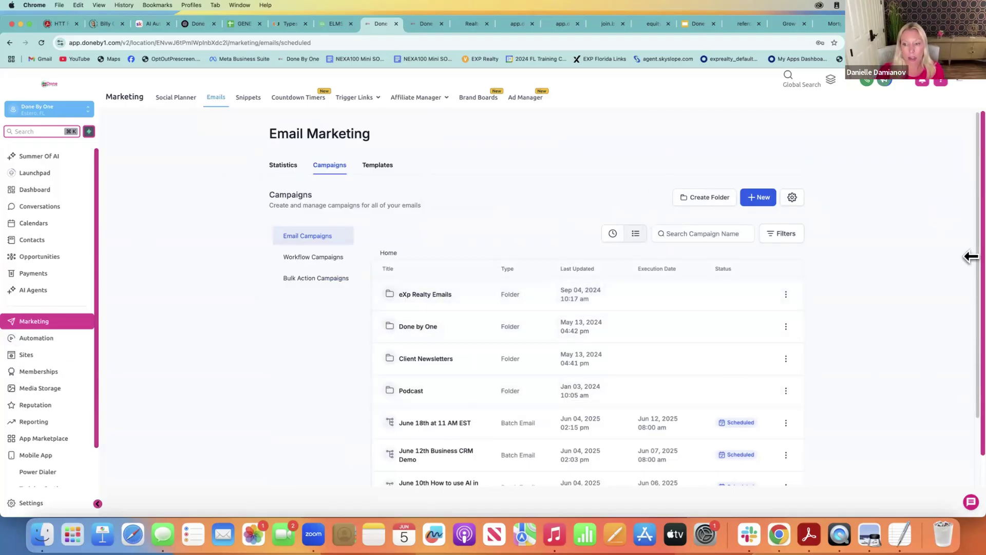
{"action": "scroll", "coordinate": [969, 341], "scroll_direction": "down", "scroll_amount": 4}
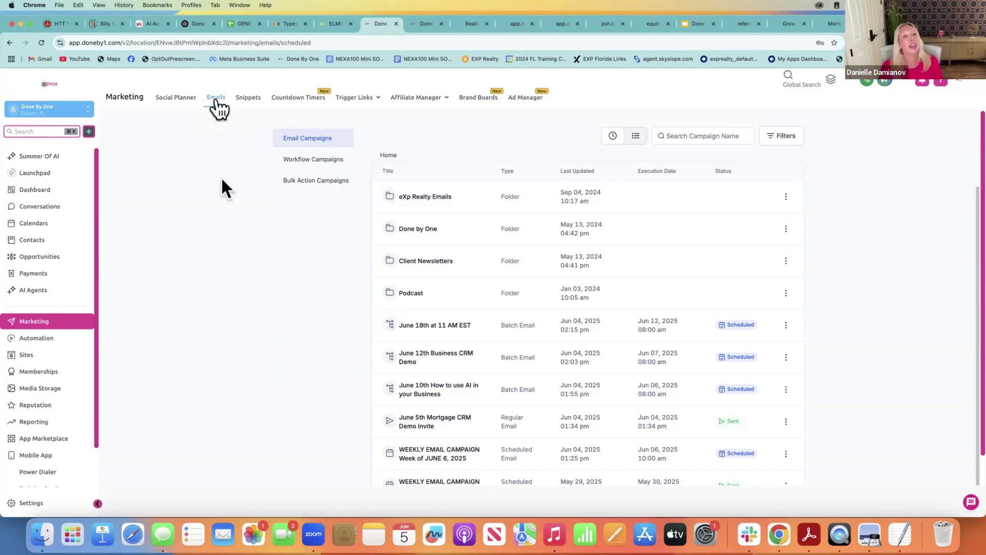
{"action": "left_click", "coordinate": [190, 99]}
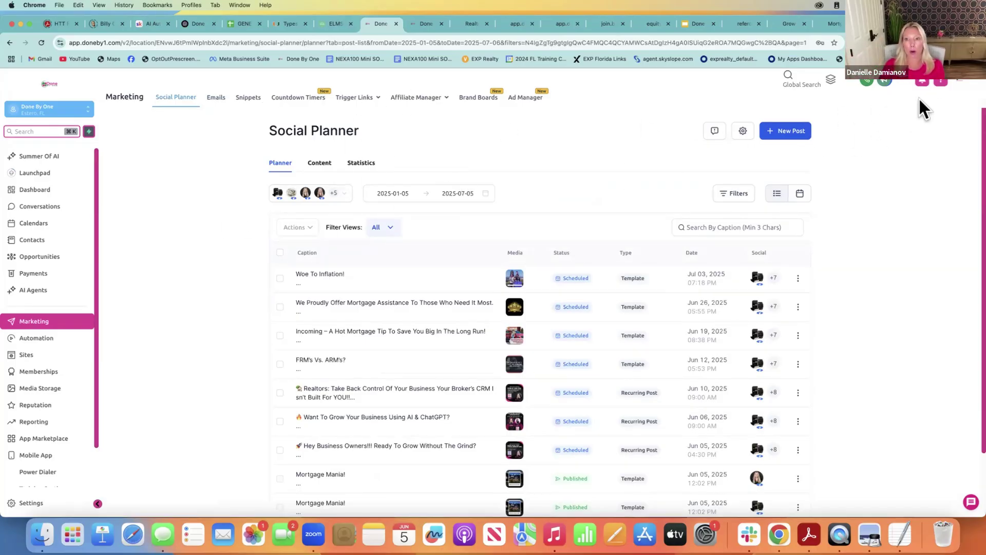
Choose Social Planner Templates from the New Post menu to show template packs like Mortgage Broker
{"action": "left_click", "coordinate": [790, 135]}
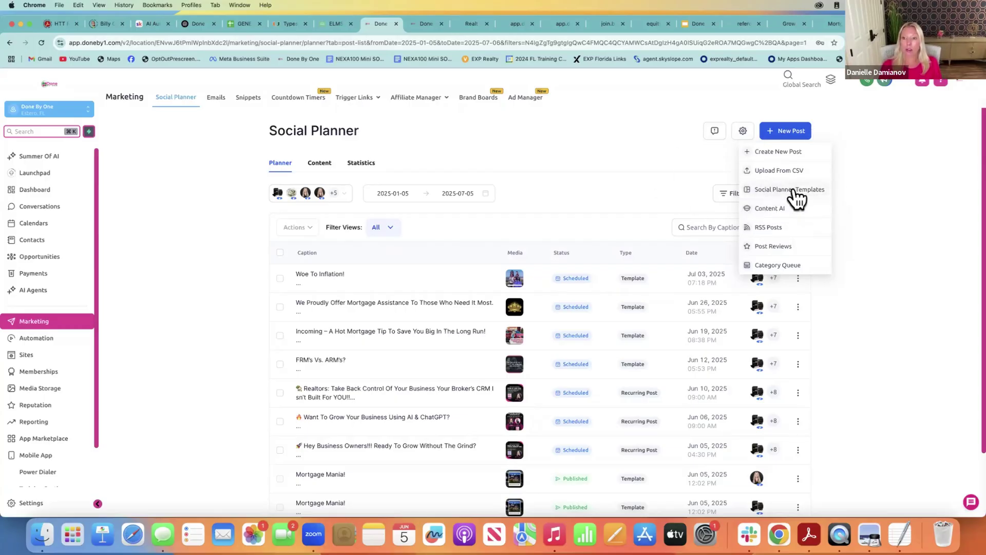
{"action": "left_click", "coordinate": [791, 191]}
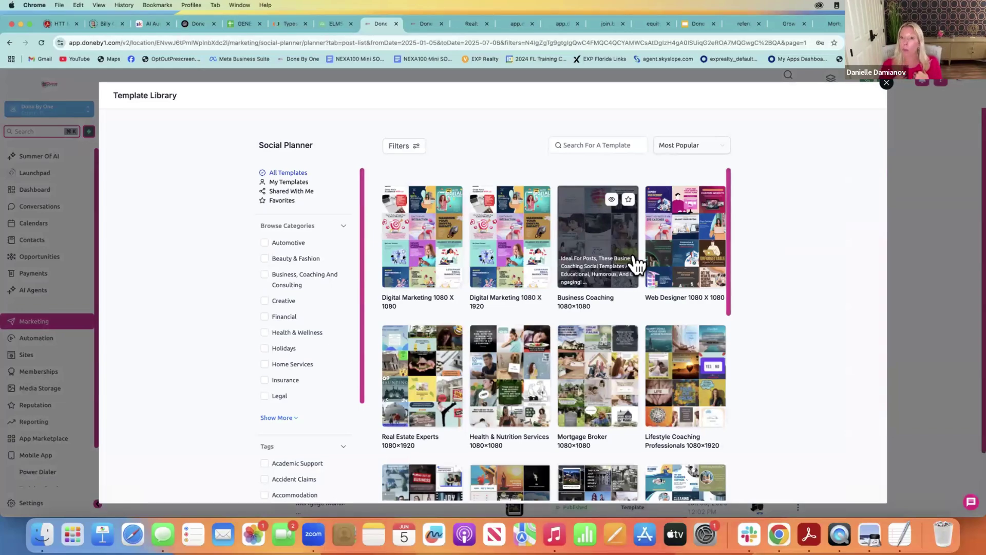
Search templates for 'm', preview the Mortgage Assistance/Lenders pack, then close the Template Library
{"action": "left_click", "coordinate": [595, 141]}
{"action": "type", "text": "mortgage"}
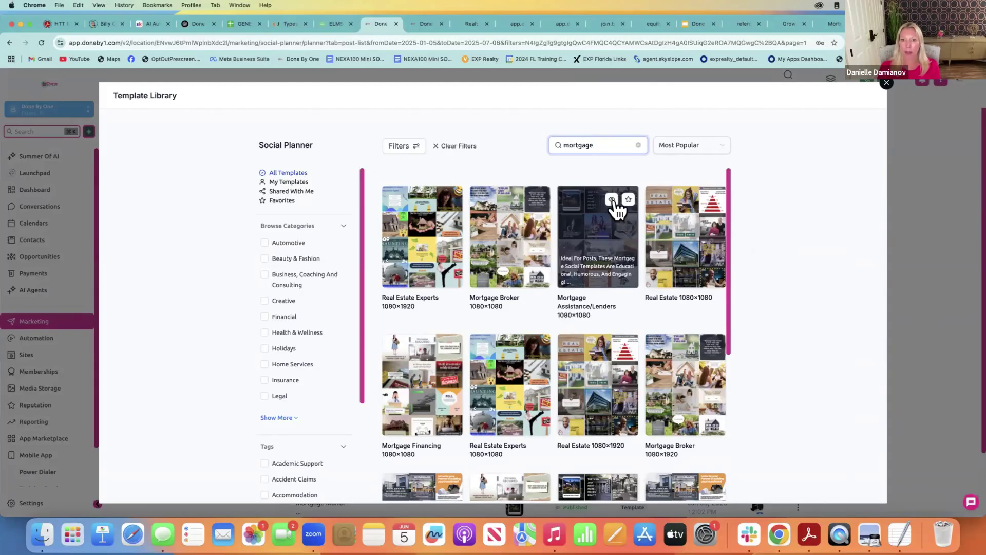
{"action": "left_click", "coordinate": [612, 199]}
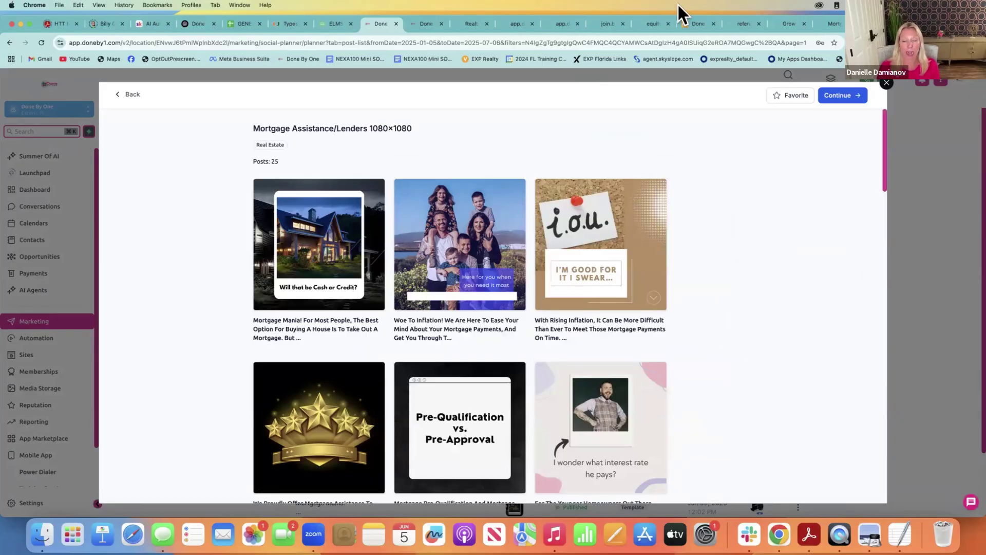
{"action": "left_click", "coordinate": [134, 95]}
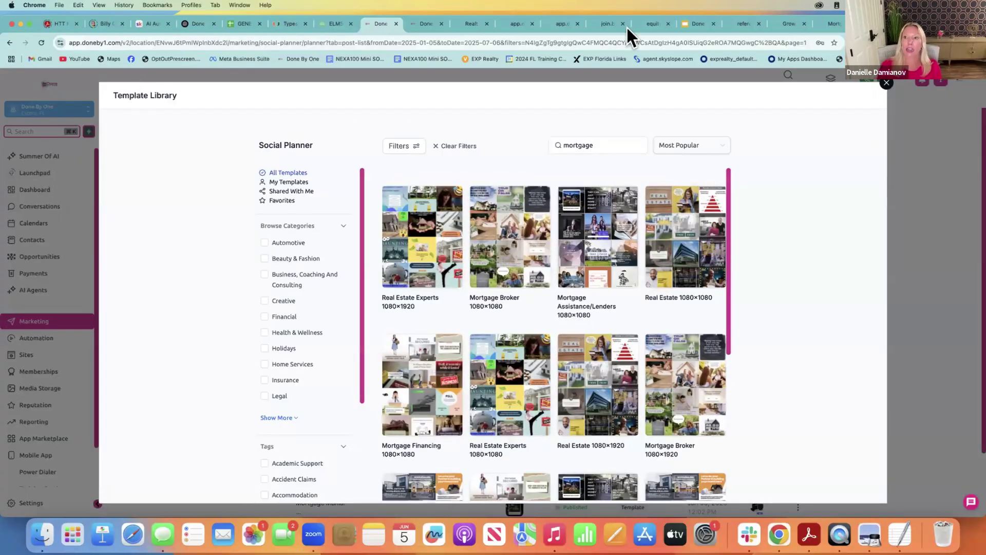
{"action": "left_click", "coordinate": [887, 83]}
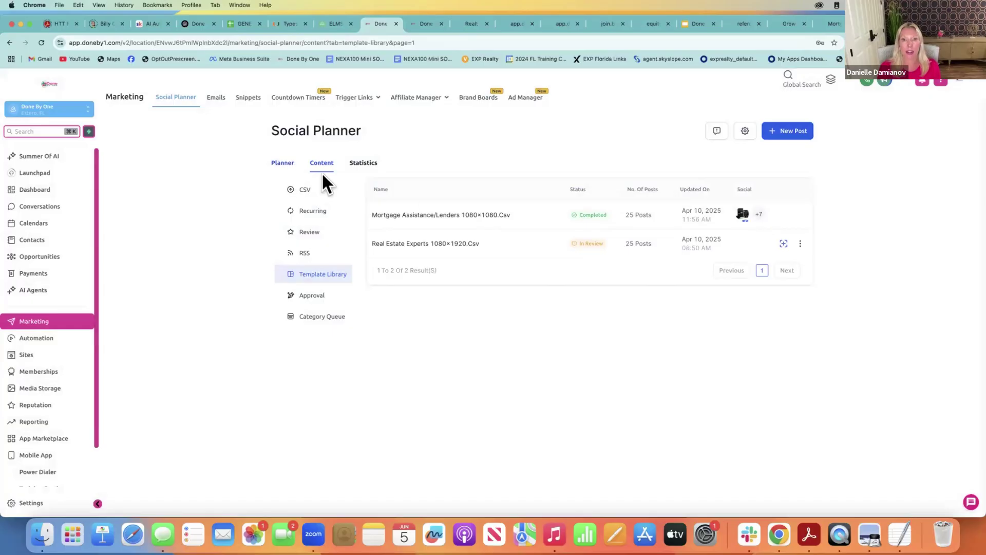
{"action": "left_click", "coordinate": [425, 23]}
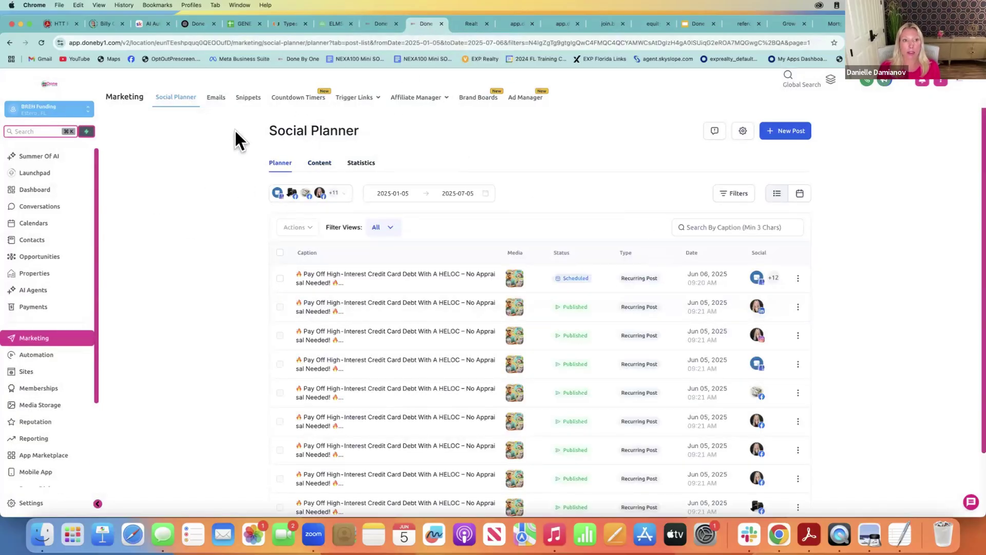
{"action": "left_click", "coordinate": [216, 103]}
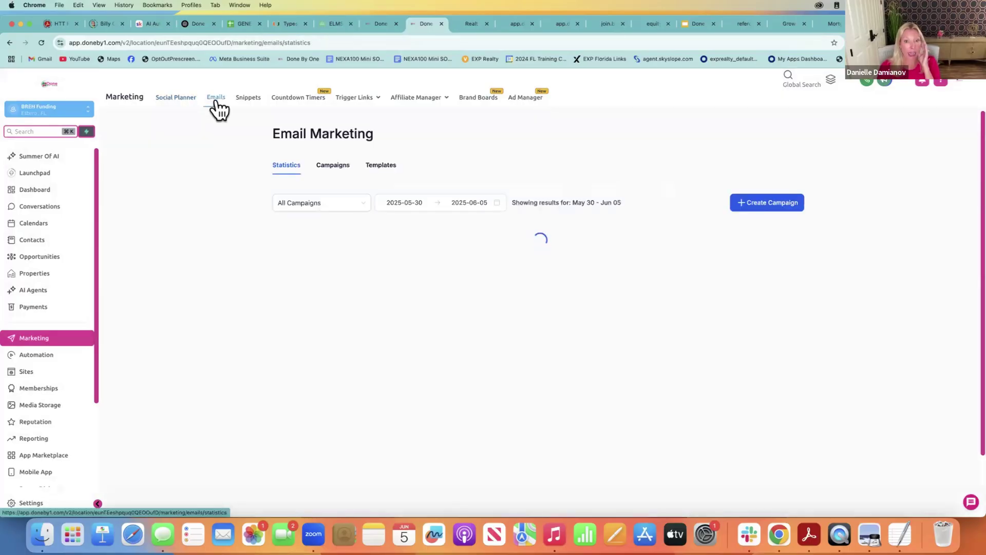
{"action": "left_click", "coordinate": [343, 171]}
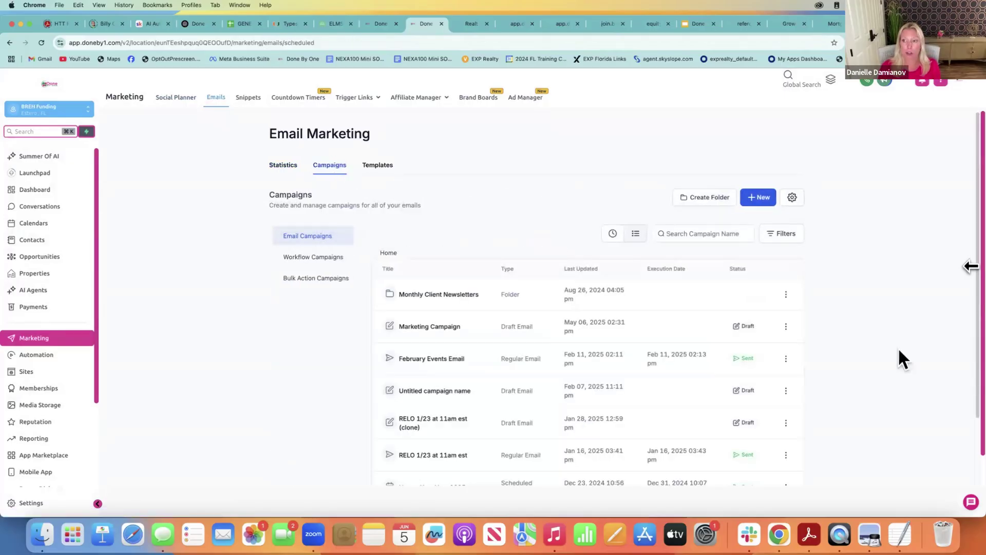
{"action": "scroll", "coordinate": [969, 339], "scroll_direction": "down", "scroll_amount": 1}
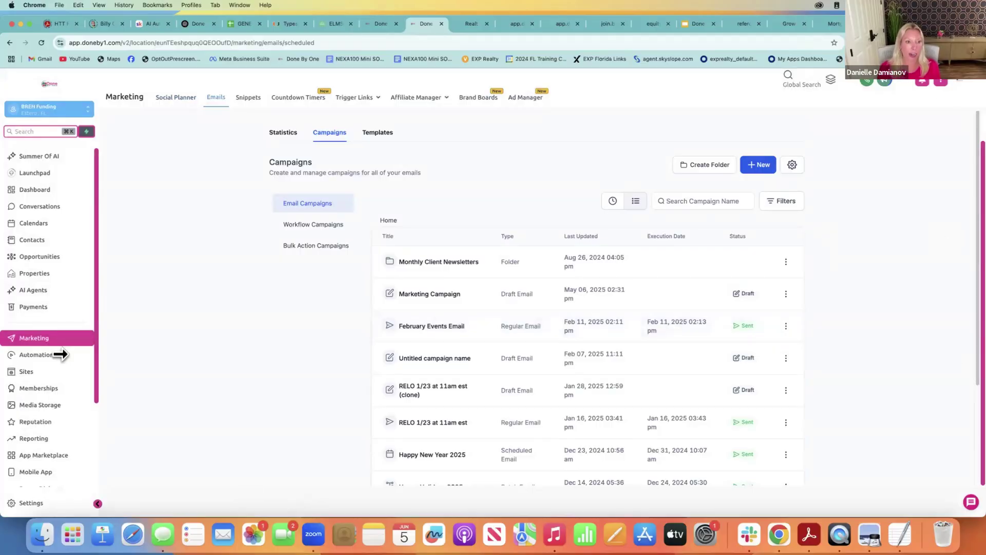
Open Sites to list the funnel folders, then bring up the GROW Funding Group website
{"action": "left_click", "coordinate": [58, 366]}
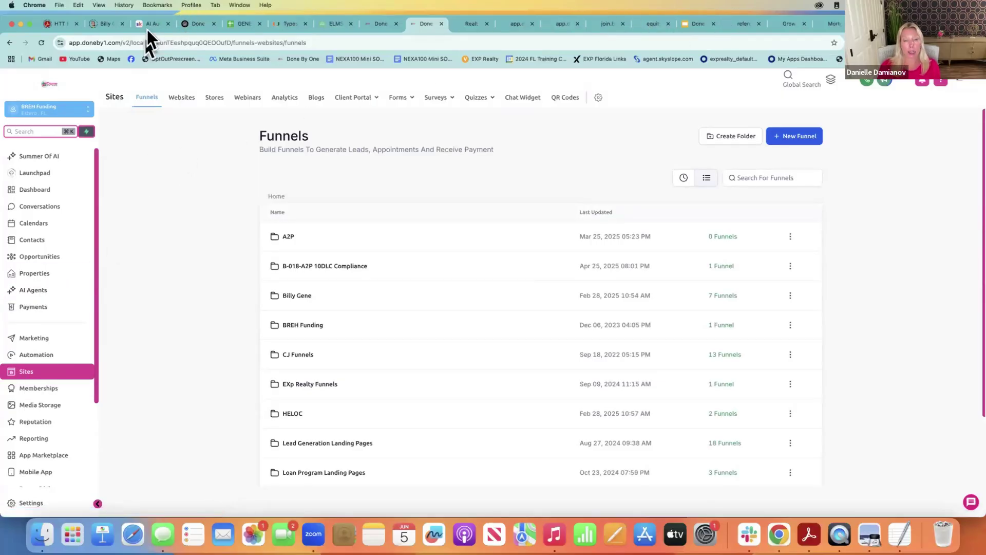
{"action": "left_click", "coordinate": [787, 23]}
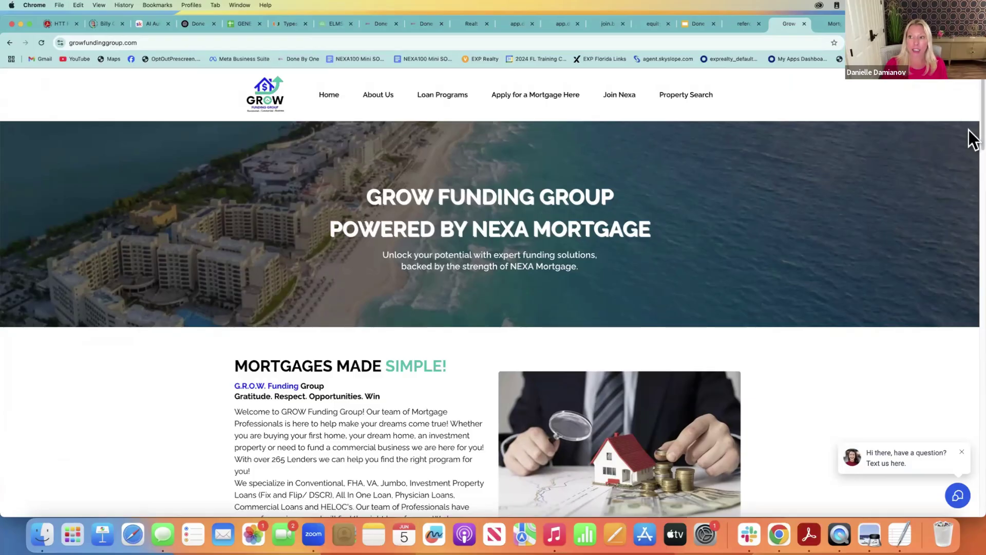
Scroll the GROW Funding Group homepage to its 'Mortgages Made Simple!' introduction
{"action": "scroll", "coordinate": [970, 139], "scroll_direction": "down", "scroll_amount": 3}
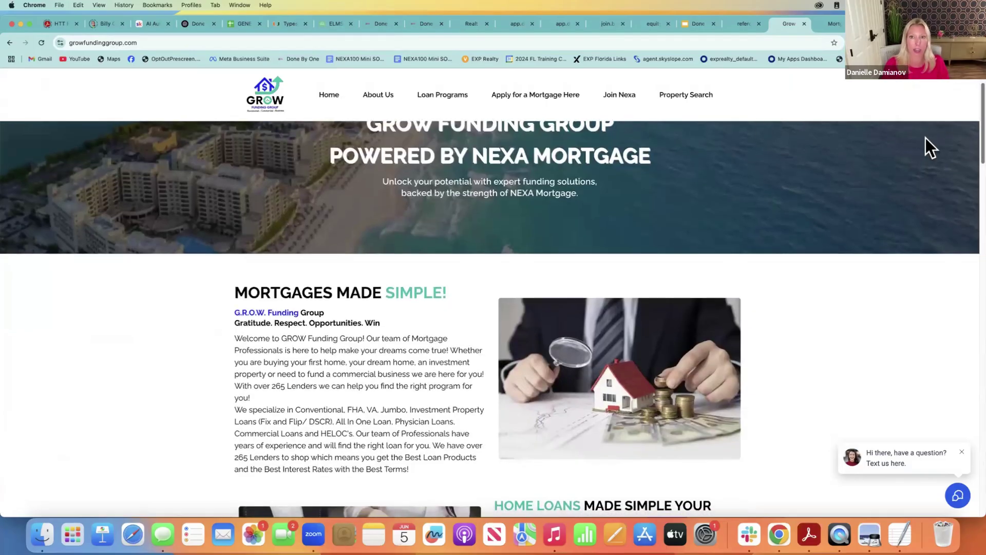
{"action": "mouse_move", "coordinate": [619, 103]}
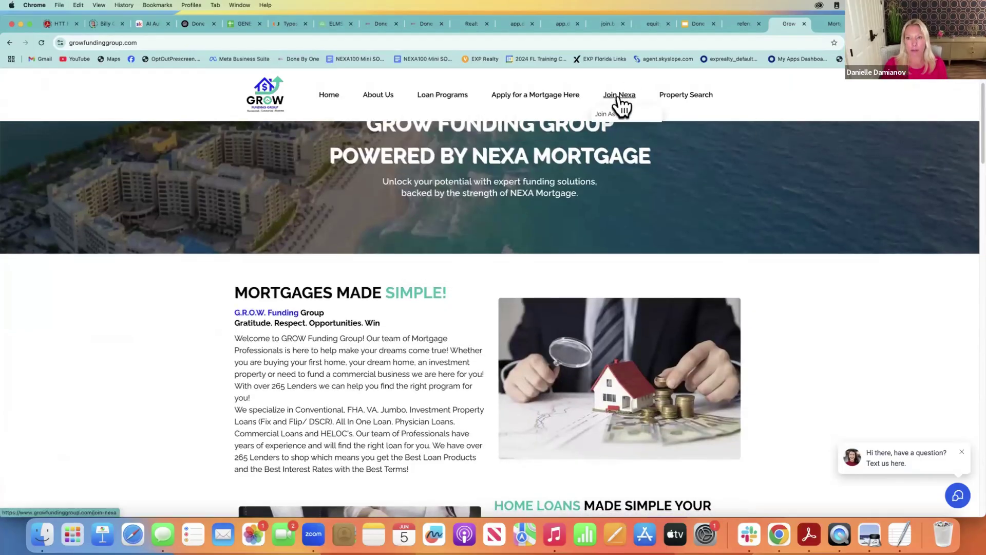
{"action": "mouse_move", "coordinate": [484, 108]}
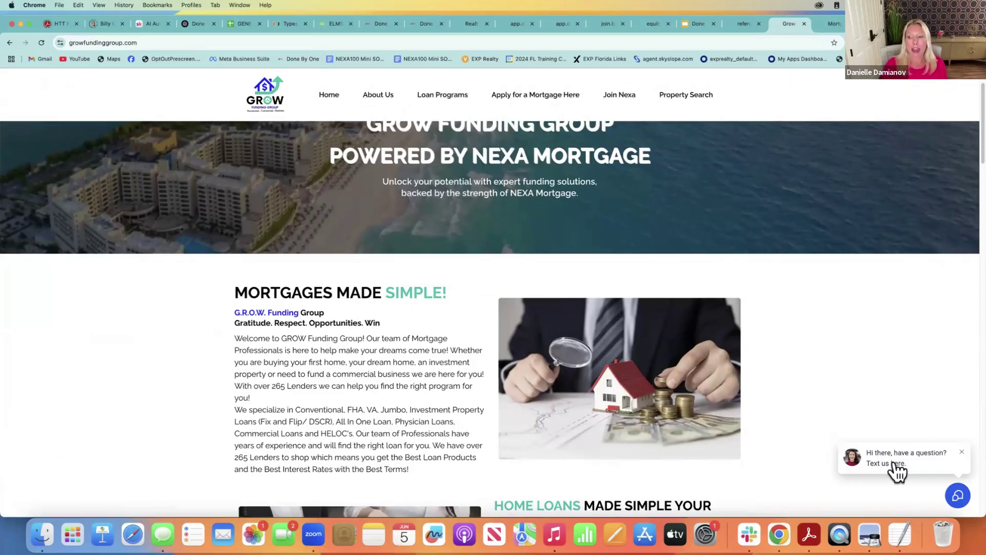
Start a new website chat and ask 'How much down for an FHA Loan?' and 'What about a VA Loan?'
{"action": "left_click", "coordinate": [959, 496]}
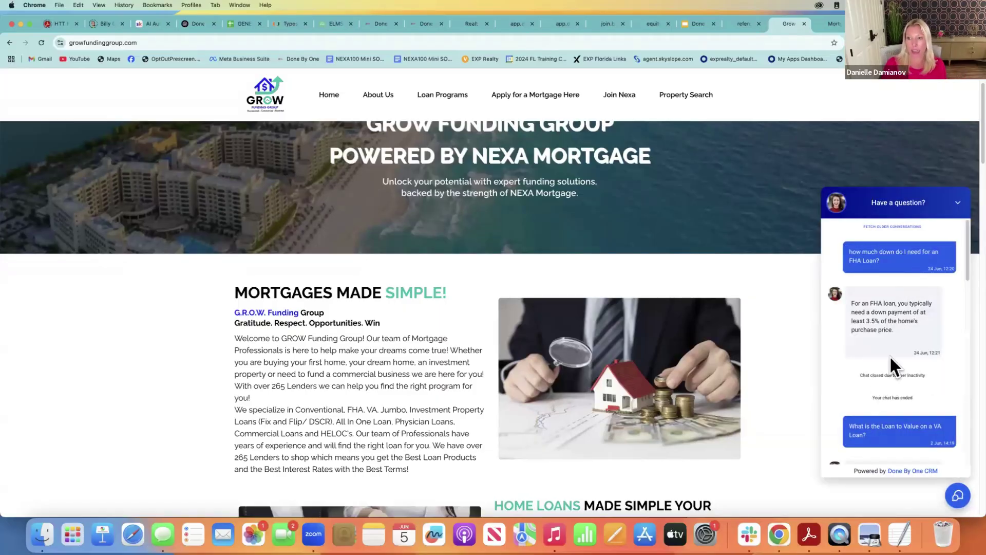
{"action": "left_click_drag", "start_coordinate": [968, 238], "coordinate": [966, 461]}
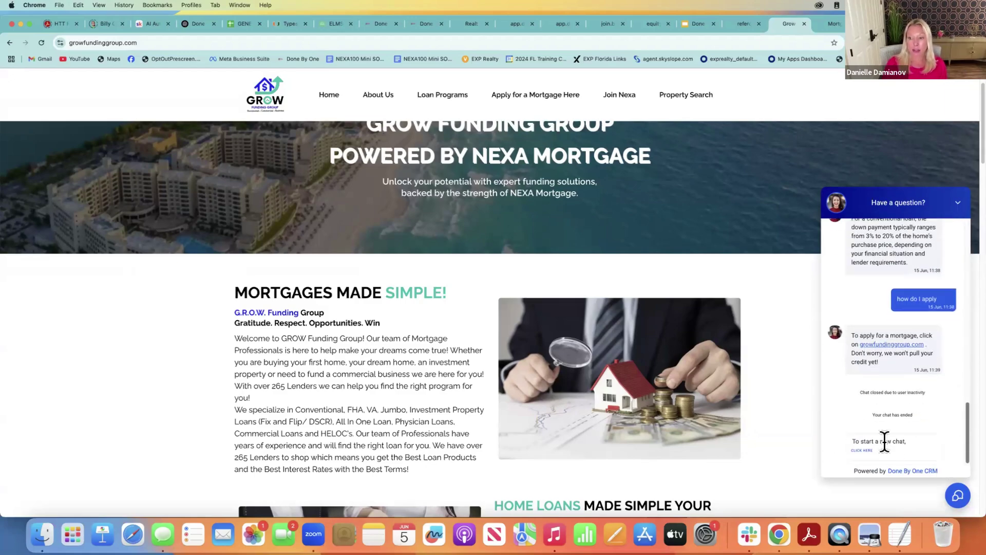
{"action": "left_click", "coordinate": [871, 450]}
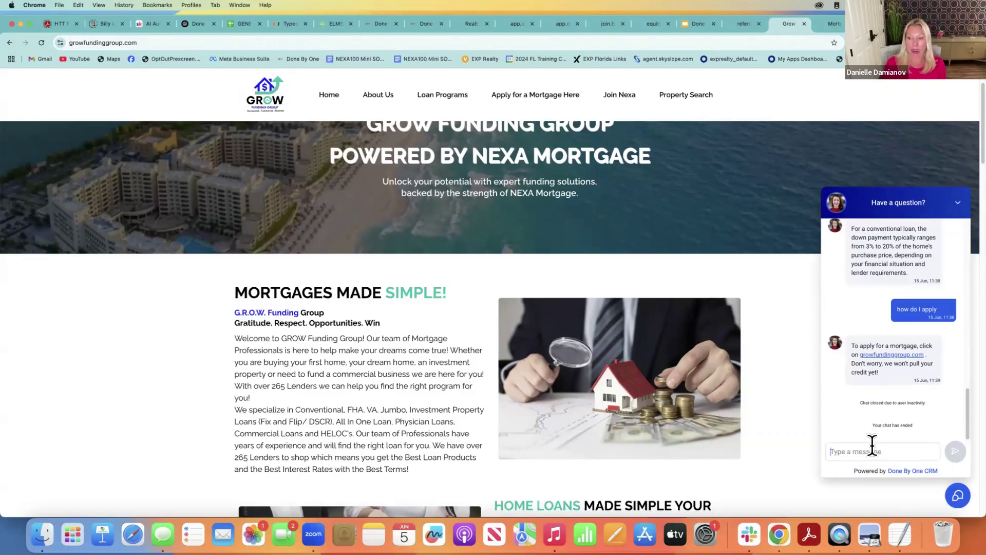
{"action": "type", "text": "How much down for"}
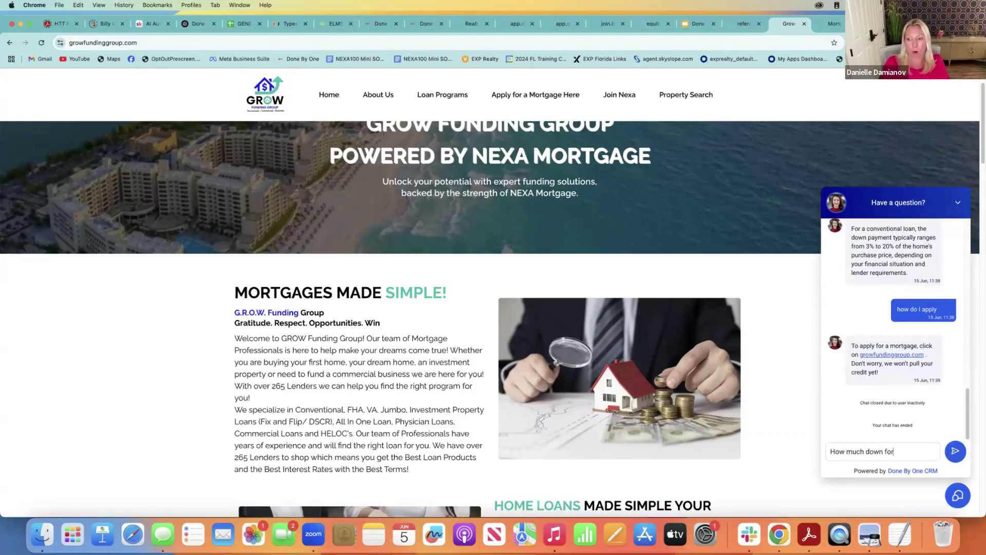
{"action": "type", "text": " an FHA Loan?"}
{"action": "key", "text": "Return"}
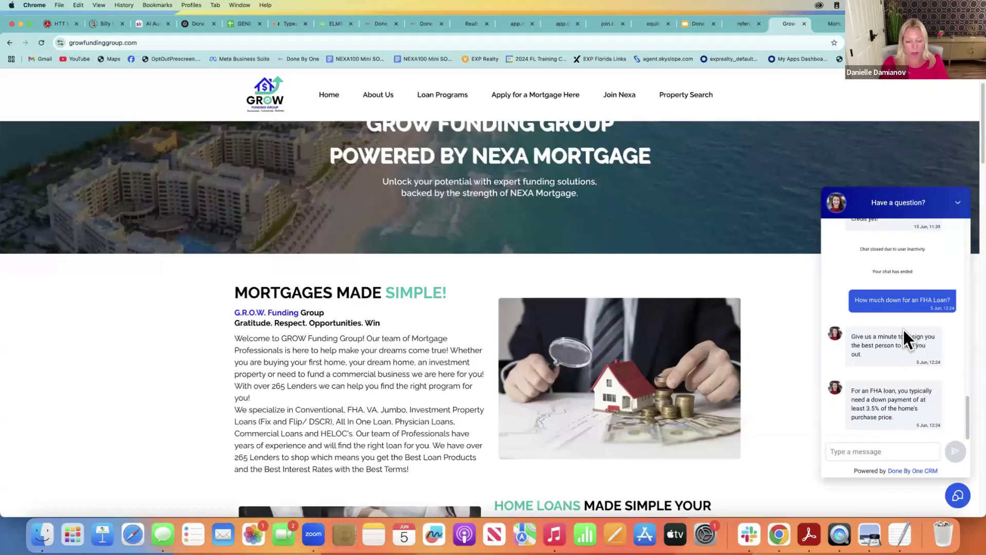
{"action": "type", "text": "What about a V"}
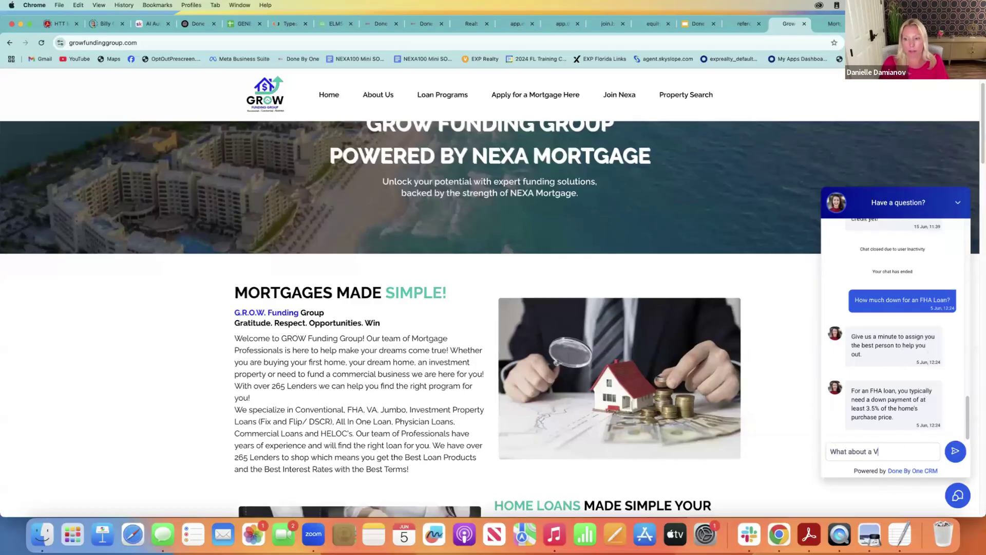
{"action": "type", "text": "A Loan?"}
{"action": "key", "text": "Return"}
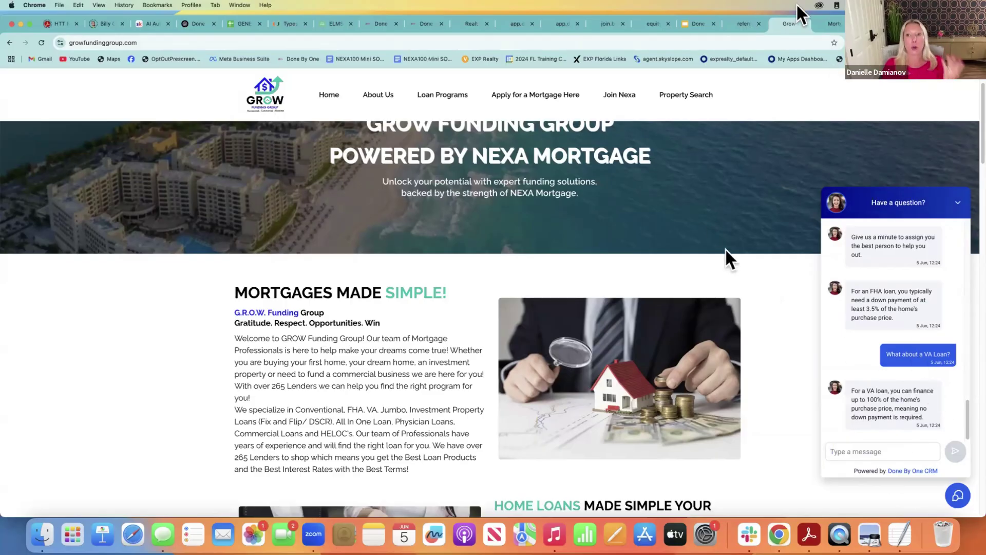
Review the BREH Funding site, RELO webinar and Short Sale Secrets pages, then return to Funnels
{"action": "left_click", "coordinate": [828, 23]}
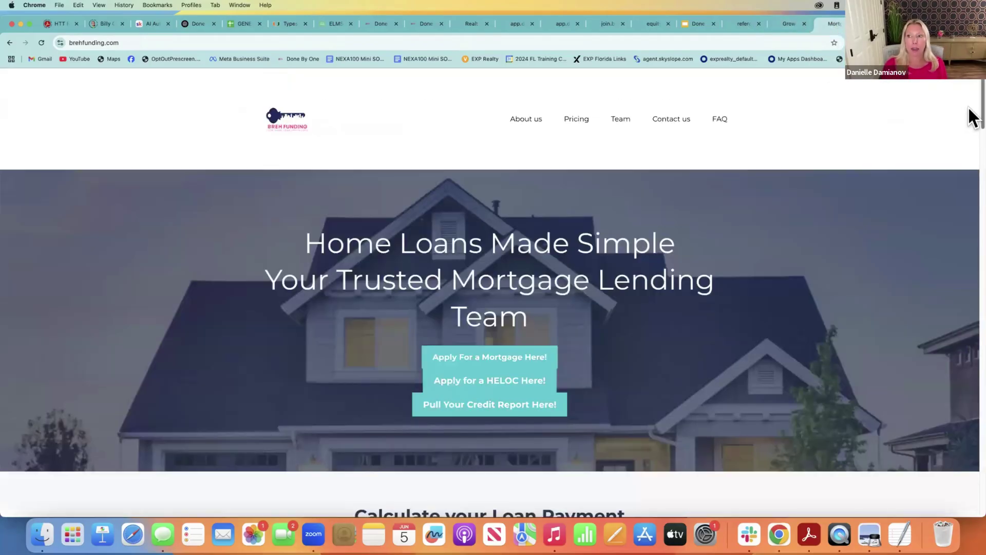
{"action": "left_click_drag", "start_coordinate": [982, 108], "coordinate": [954, 96]}
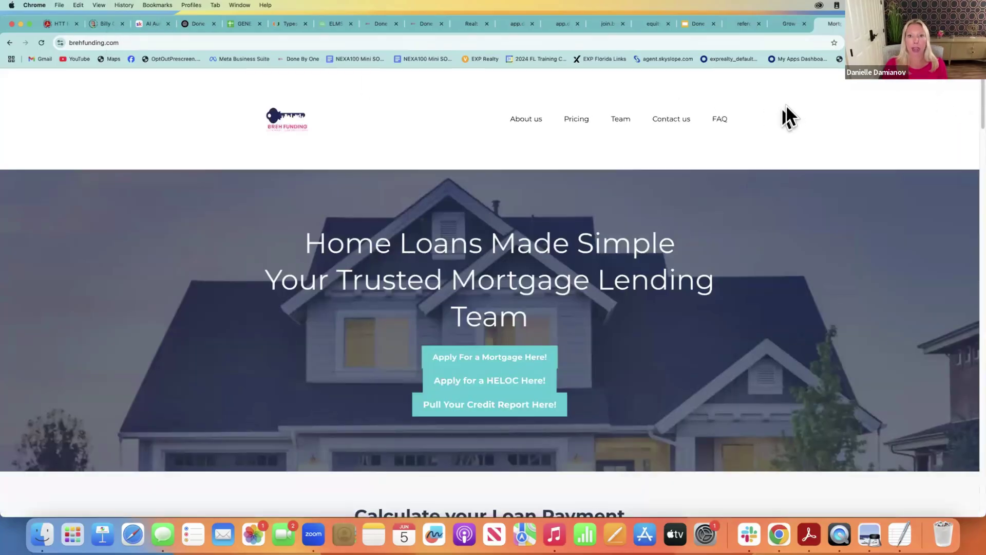
{"action": "left_click", "coordinate": [465, 22]}
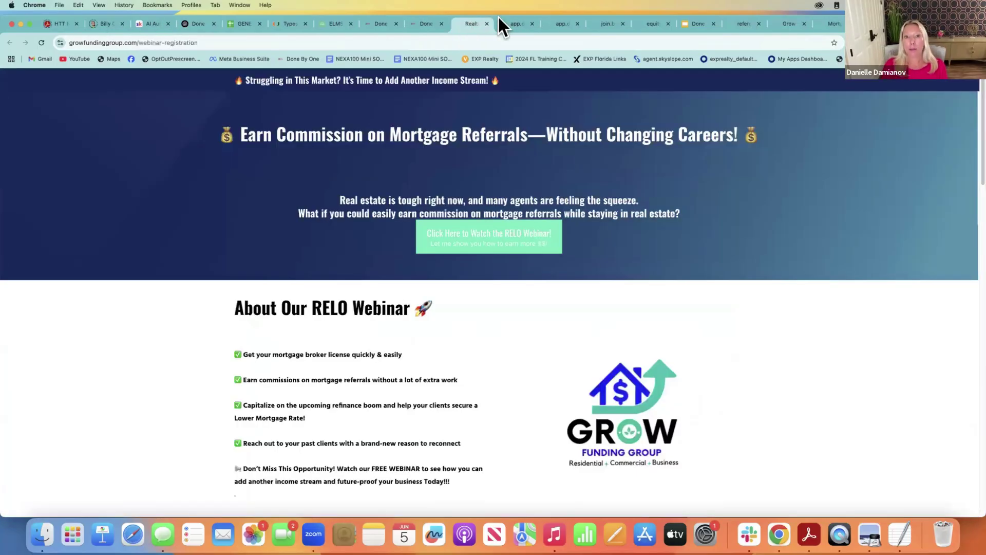
{"action": "left_click", "coordinate": [510, 23]}
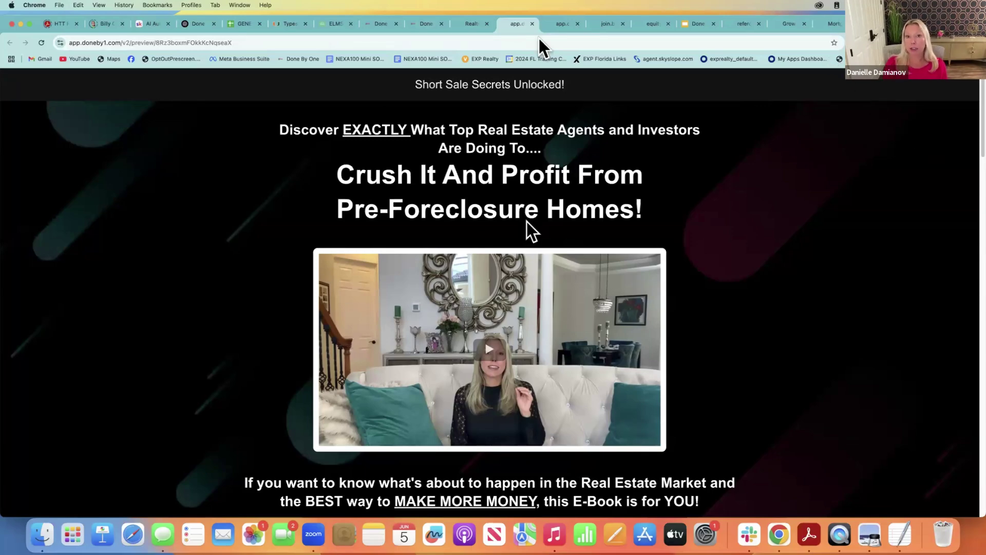
{"action": "left_click", "coordinate": [467, 24]}
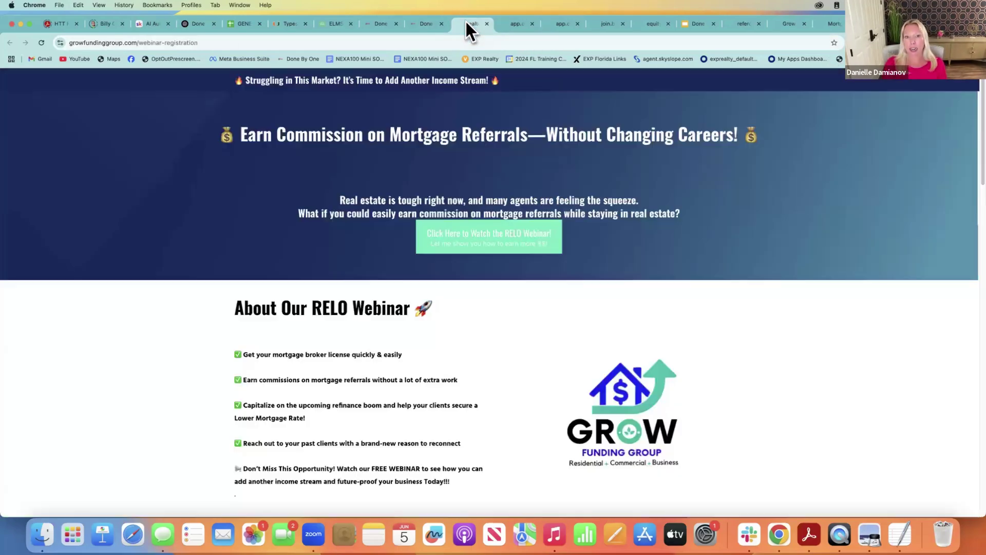
{"action": "left_click", "coordinate": [417, 25]}
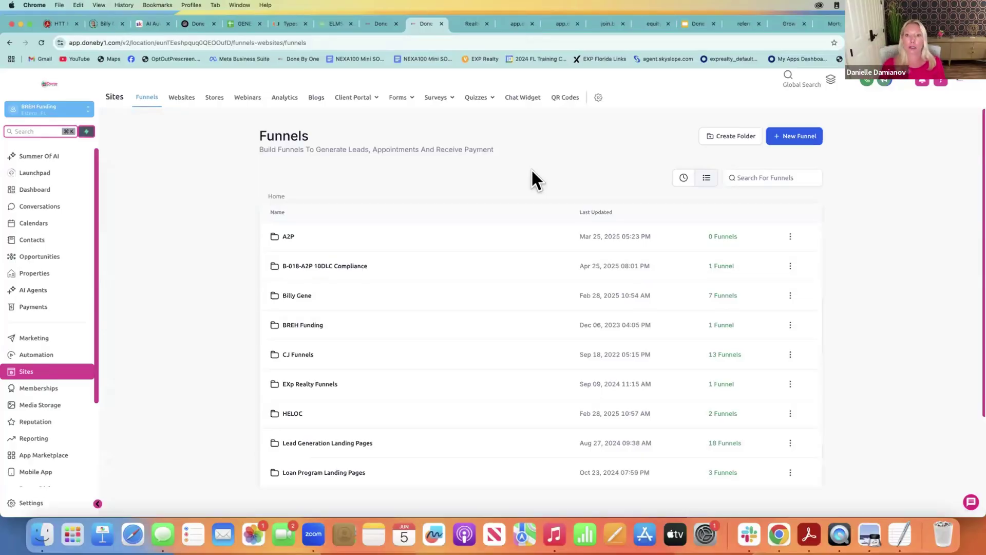
Close the Join Nexa Discovery Call booking page and dismiss the NEXA registration popup
{"action": "left_click", "coordinate": [561, 21]}
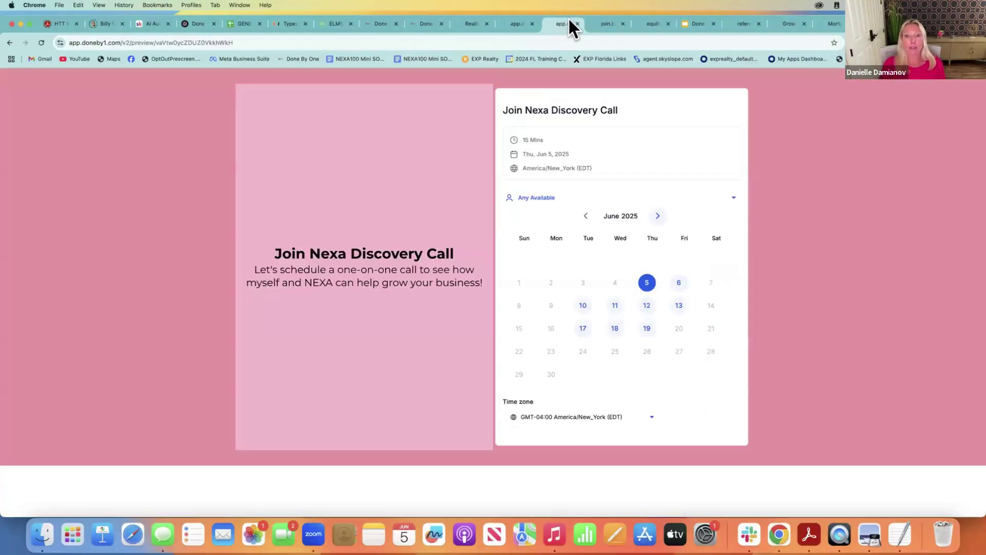
{"action": "left_click", "coordinate": [576, 23]}
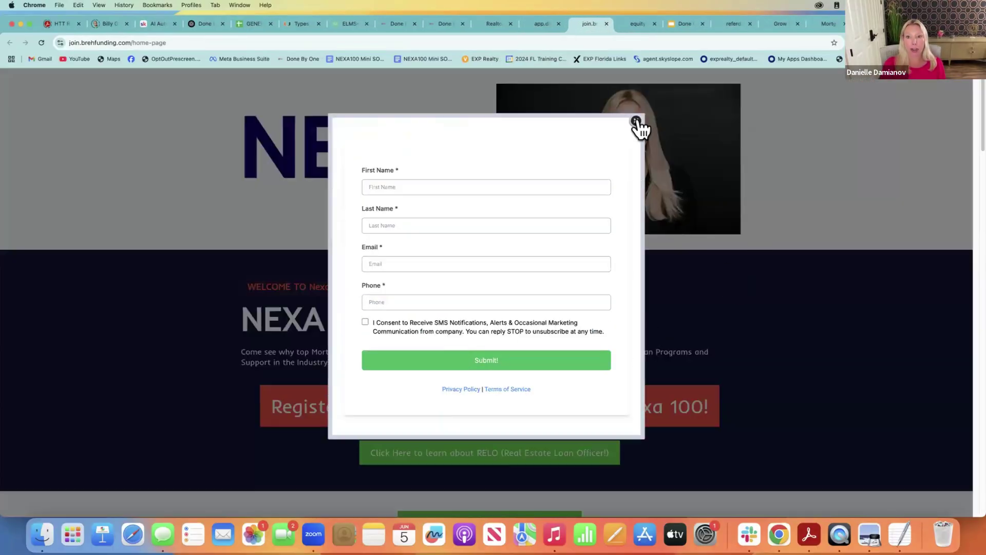
{"action": "left_click", "coordinate": [636, 121]}
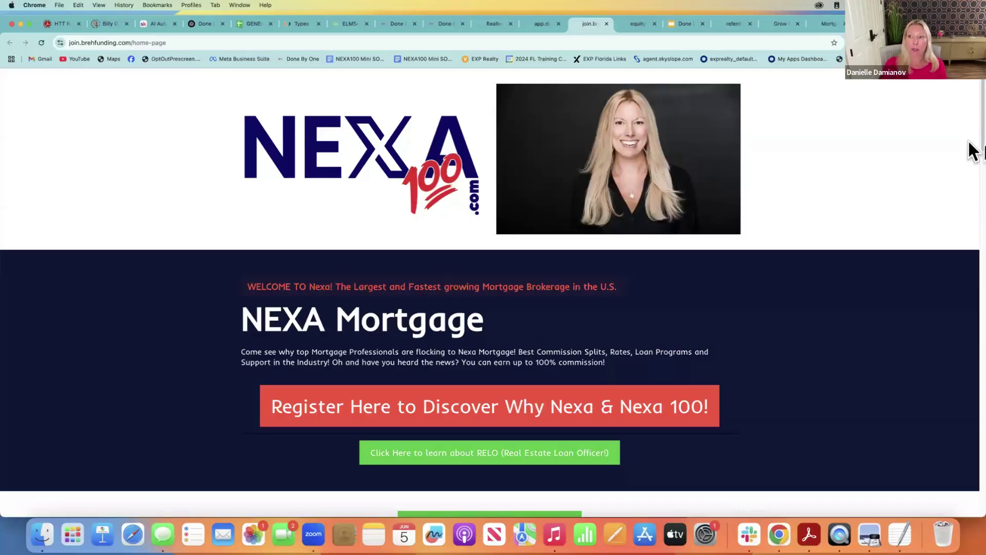
Scroll through the NEXA page, then bring up the HomeSafe home-equity landing page
{"action": "left_click_drag", "start_coordinate": [968, 143], "coordinate": [969, 181]}
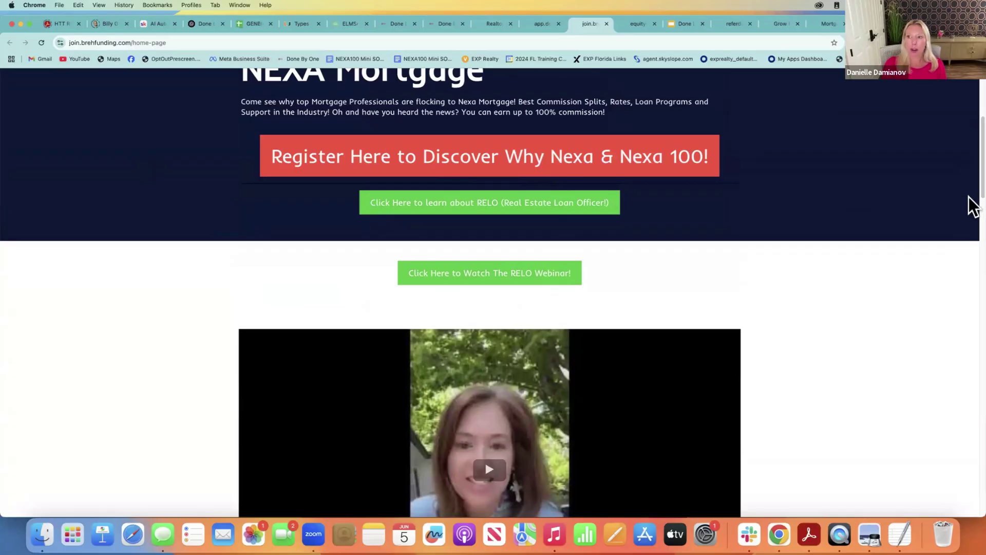
{"action": "left_click_drag", "start_coordinate": [972, 198], "coordinate": [817, 131]}
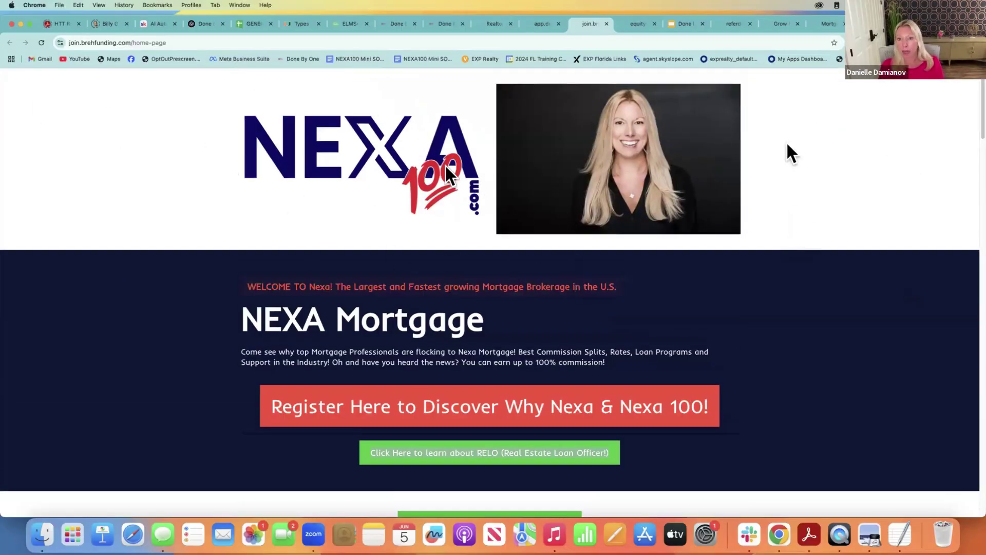
{"action": "left_click", "coordinate": [636, 23]}
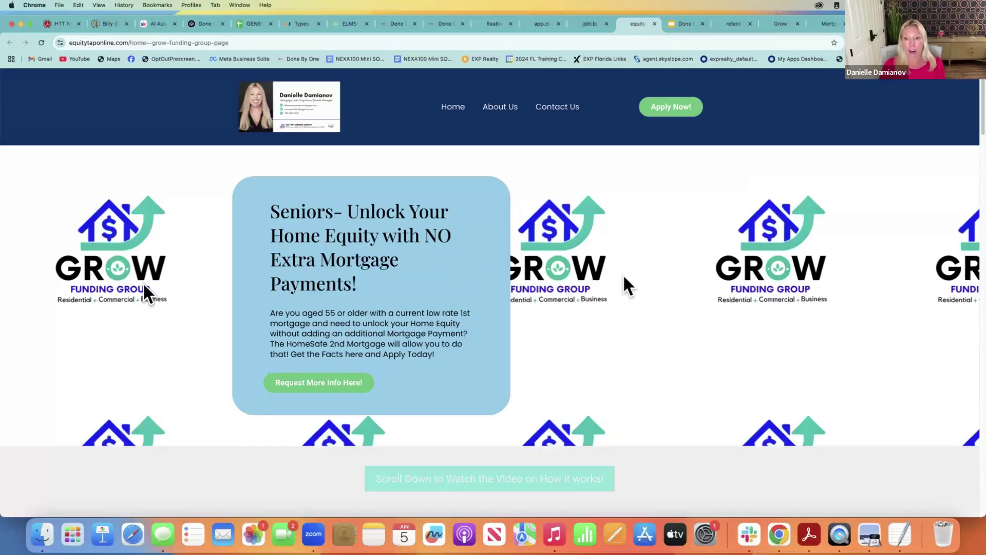
Open and close the HomeSafe request-info lead form, then scroll down the equity page
{"action": "left_click", "coordinate": [310, 385]}
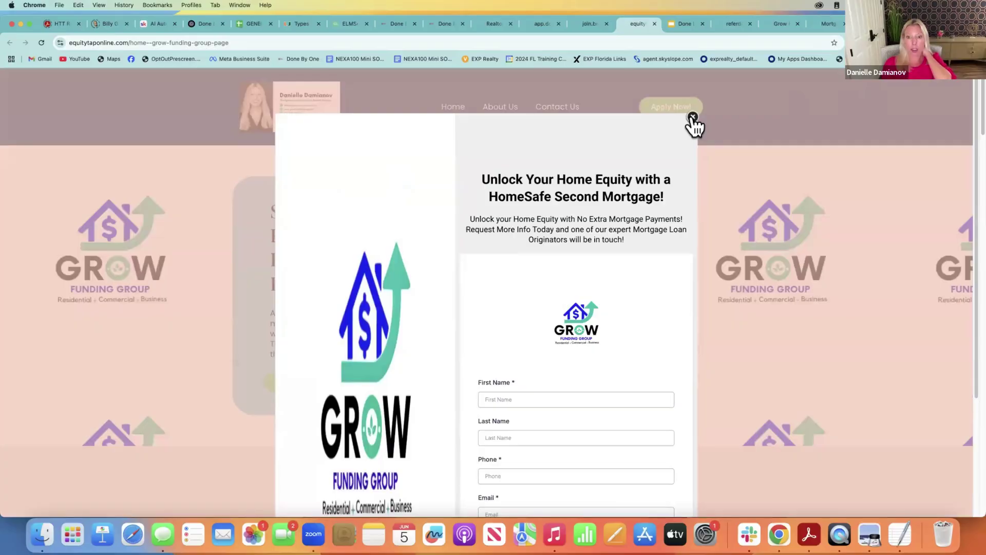
{"action": "left_click", "coordinate": [693, 118]}
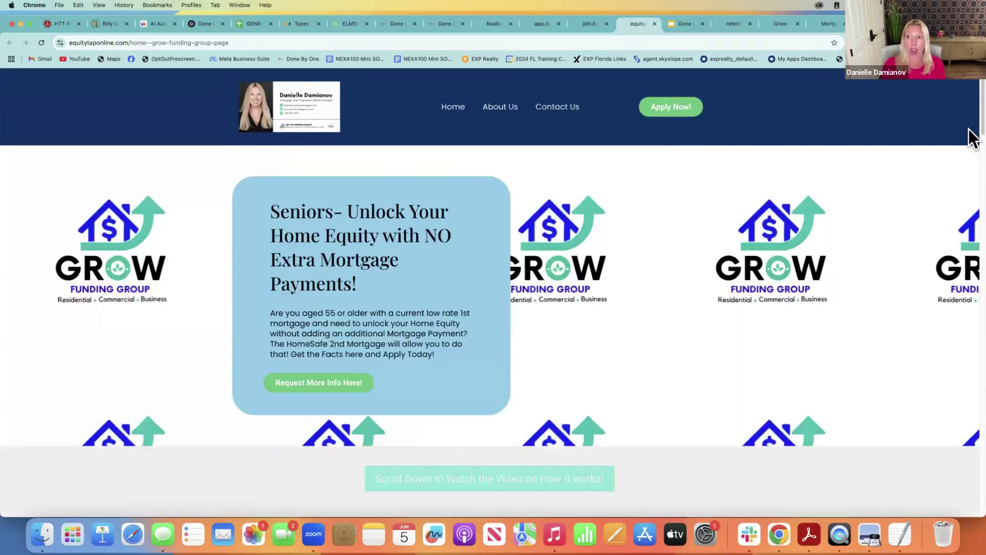
{"action": "scroll", "coordinate": [970, 185], "scroll_direction": "down", "scroll_amount": 8}
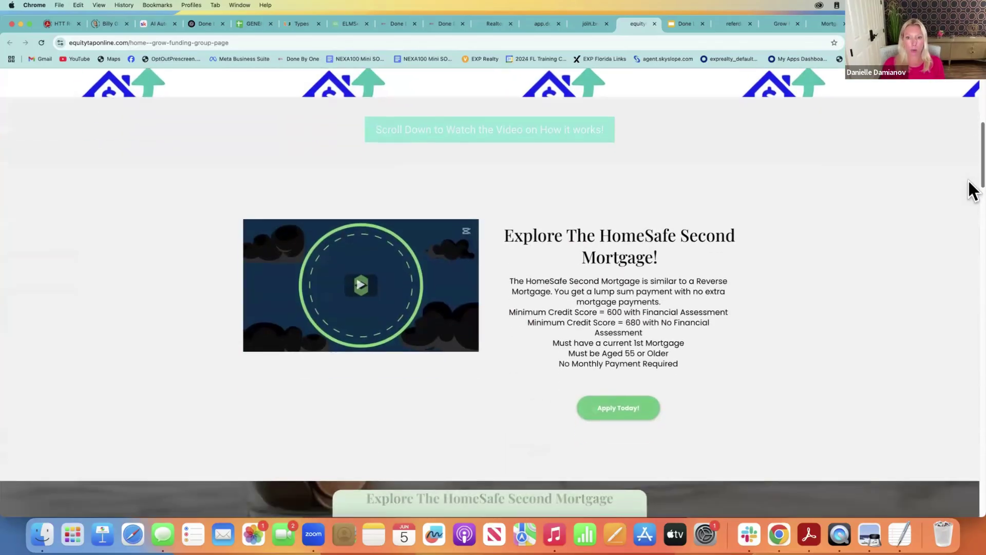
{"action": "scroll", "coordinate": [972, 208], "scroll_direction": "down", "scroll_amount": 13}
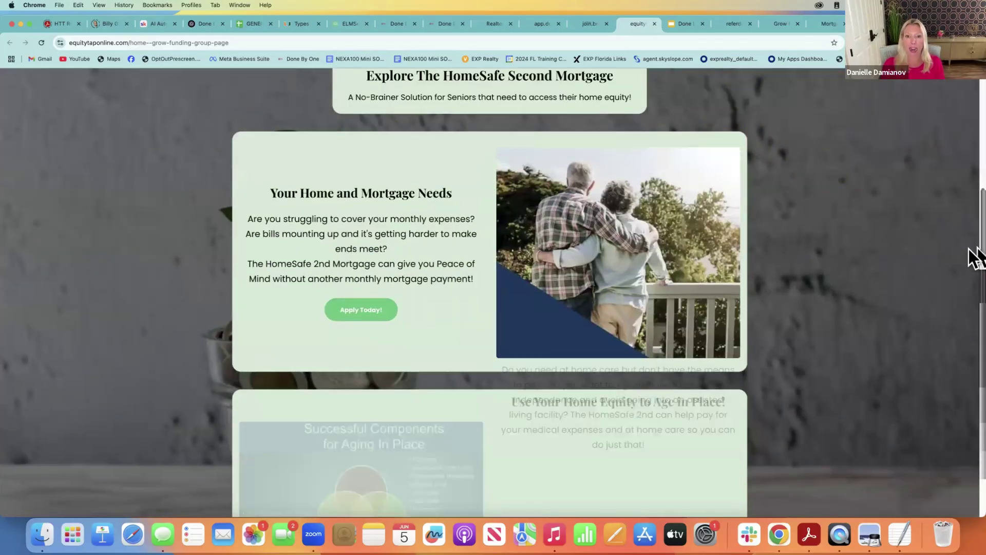
{"action": "scroll", "coordinate": [973, 293], "scroll_direction": "down", "scroll_amount": 1}
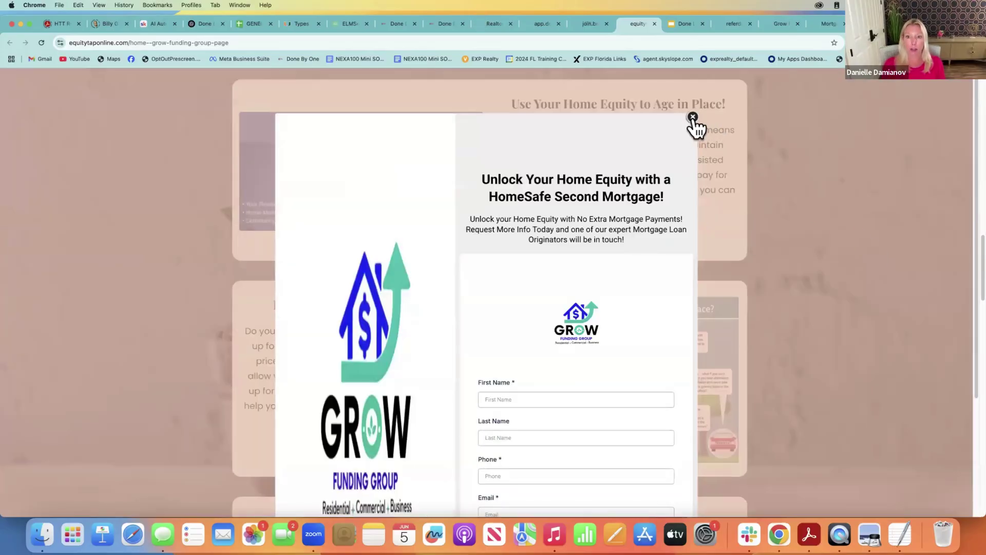
Close the sign-up popup and scroll to the Client Testimonials section showing a 5.00 rating
{"action": "left_click", "coordinate": [693, 117]}
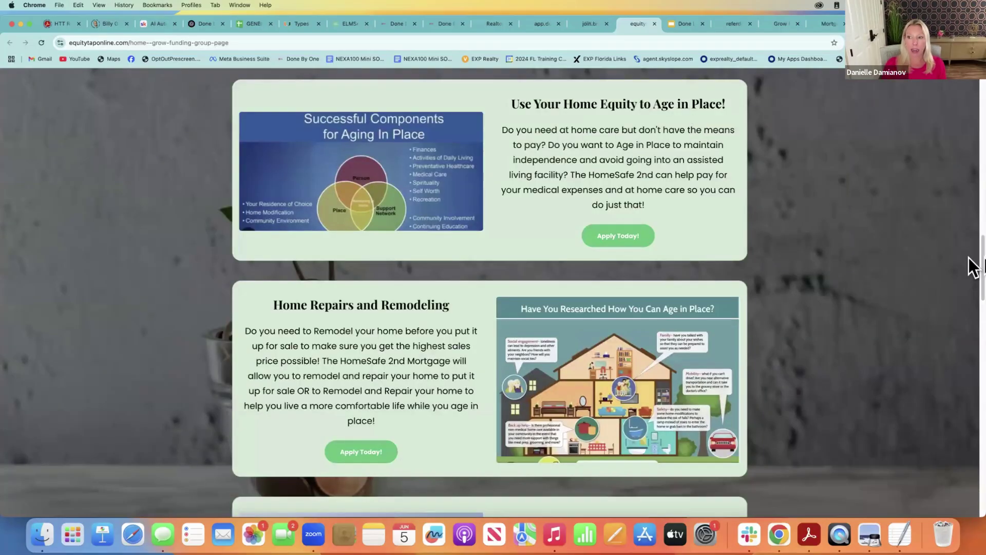
{"action": "scroll", "coordinate": [972, 267], "scroll_direction": "down", "scroll_amount": 3}
{"action": "scroll", "coordinate": [637, 224], "scroll_direction": "up", "scroll_amount": 1}
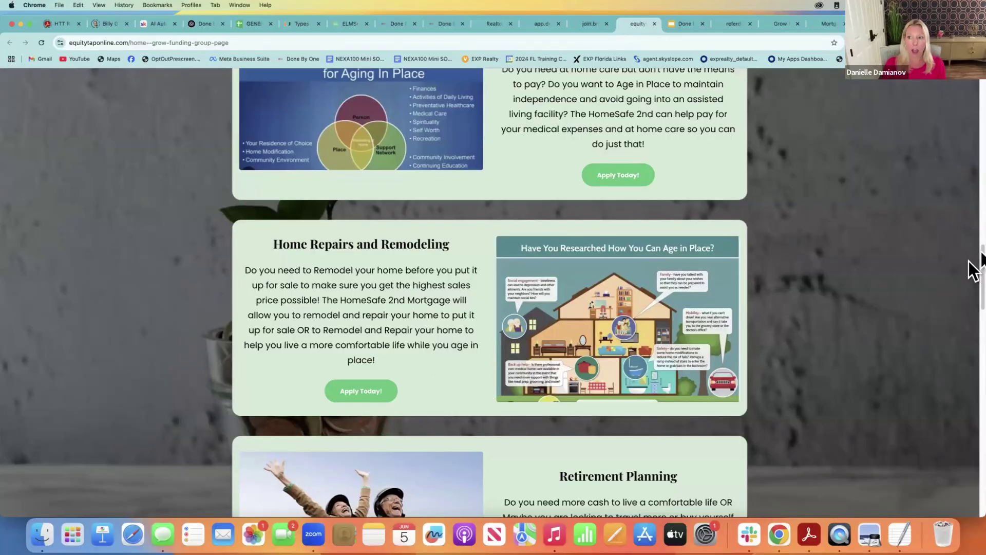
{"action": "scroll", "coordinate": [970, 298], "scroll_direction": "down", "scroll_amount": 5}
{"action": "scroll", "coordinate": [973, 314], "scroll_direction": "down", "scroll_amount": 10}
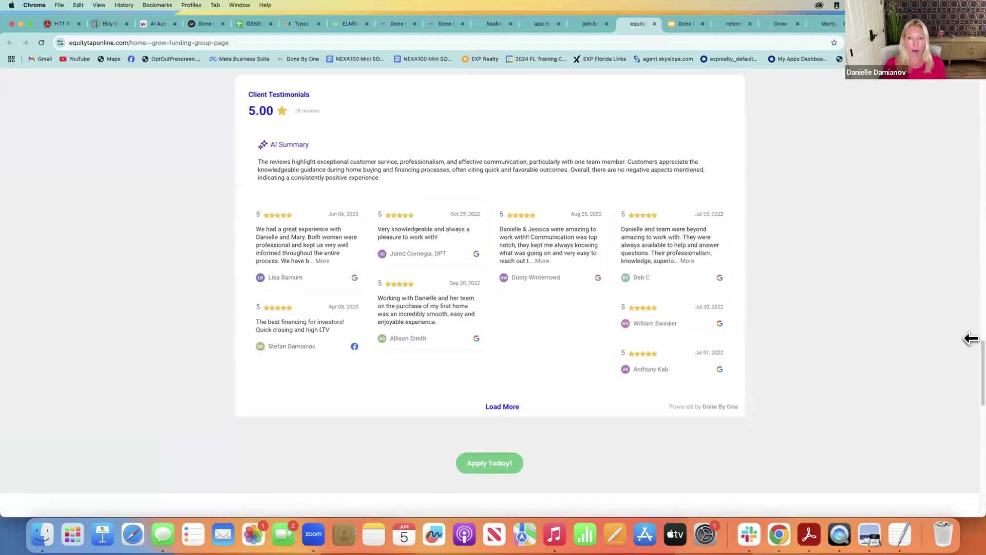
{"action": "left_click_drag", "start_coordinate": [969, 417], "coordinate": [969, 110]}
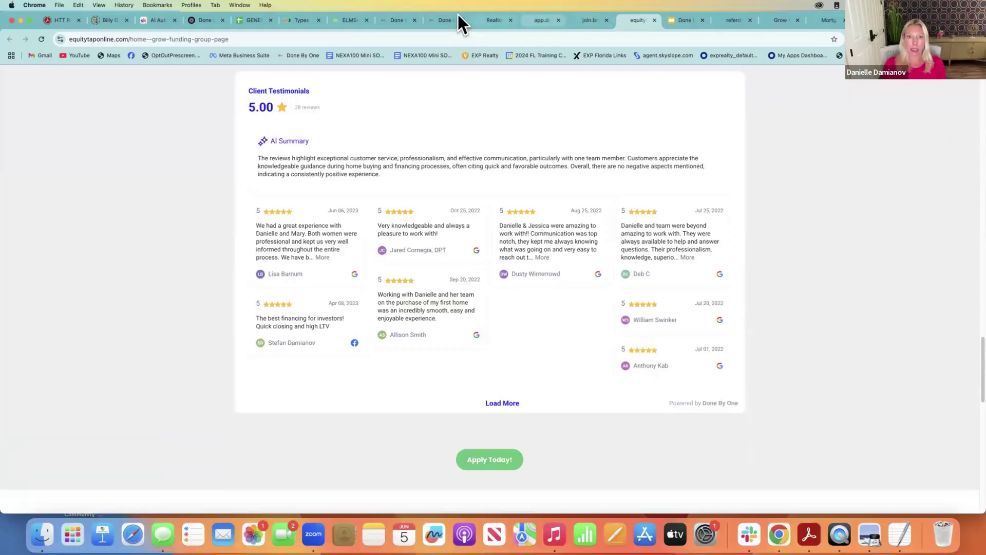
From the CRM Funnels list, begin a New Funnel using the From Templates option
{"action": "left_click", "coordinate": [442, 18]}
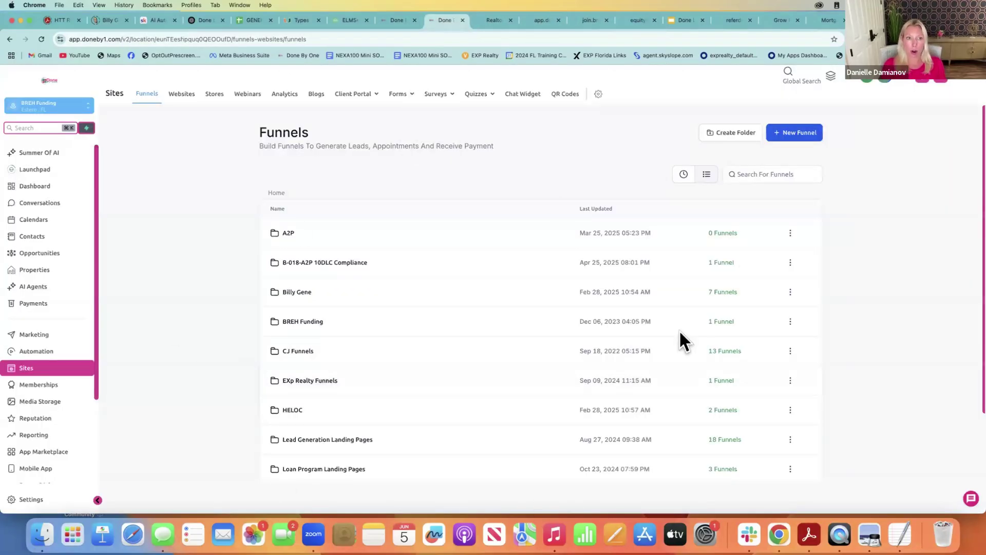
{"action": "left_click", "coordinate": [797, 132]}
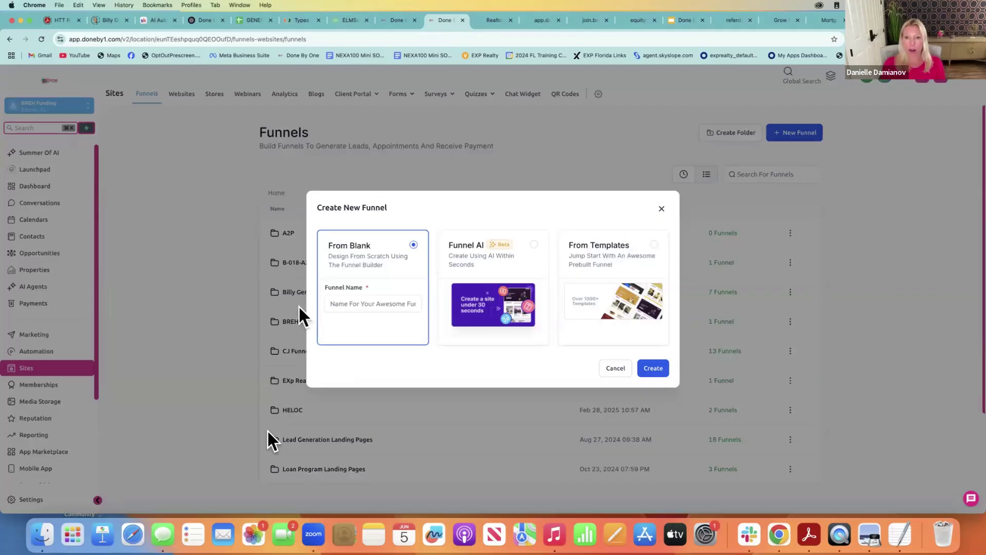
{"action": "left_click", "coordinate": [612, 255]}
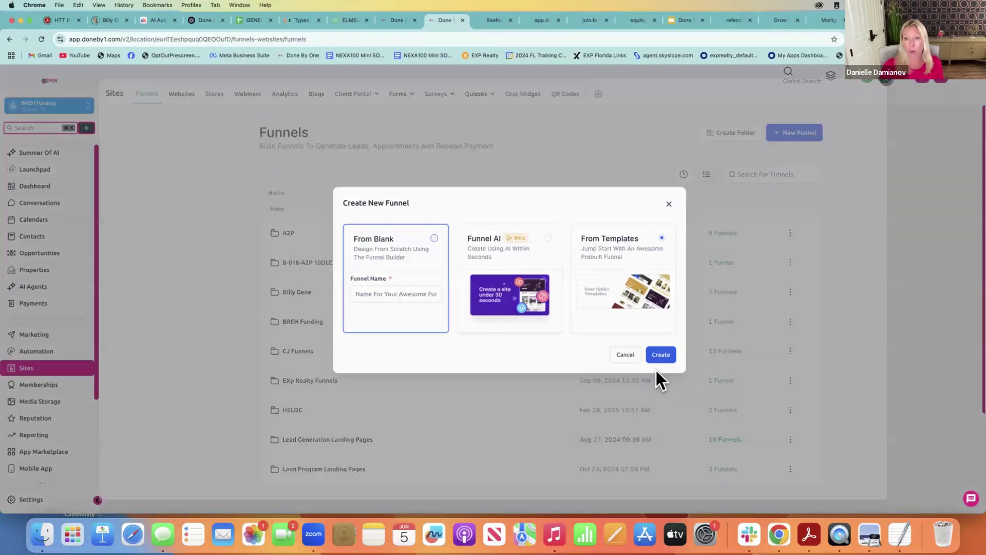
Browse the funnel Template Library and preview the Limited Time Design Offer template
{"action": "left_click", "coordinate": [655, 370]}
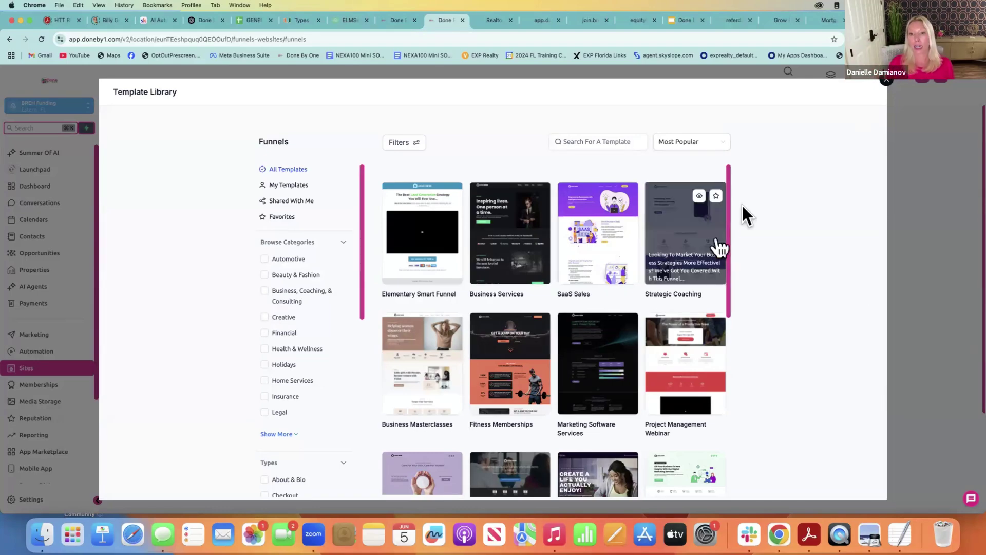
{"action": "left_click_drag", "start_coordinate": [727, 200], "coordinate": [743, 369]}
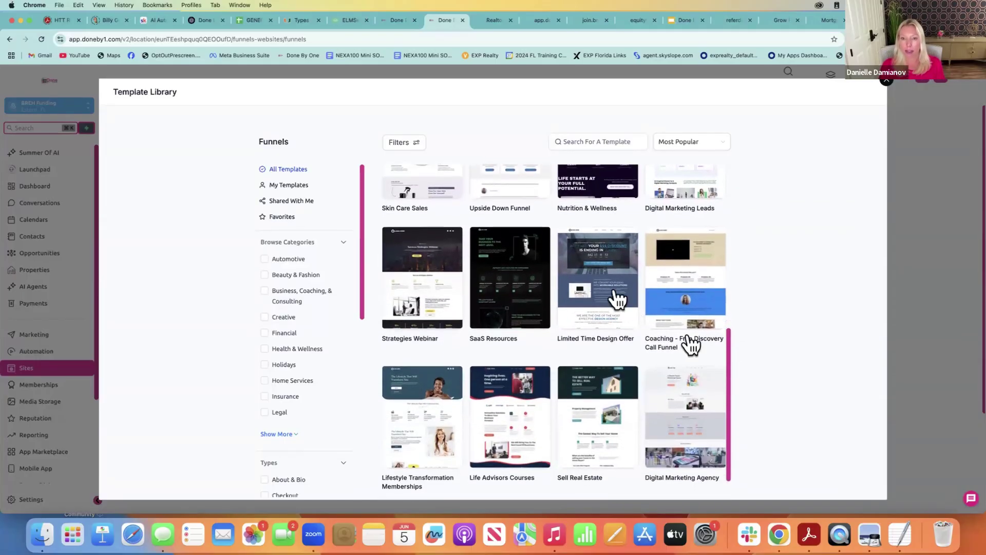
{"action": "left_click", "coordinate": [612, 240]}
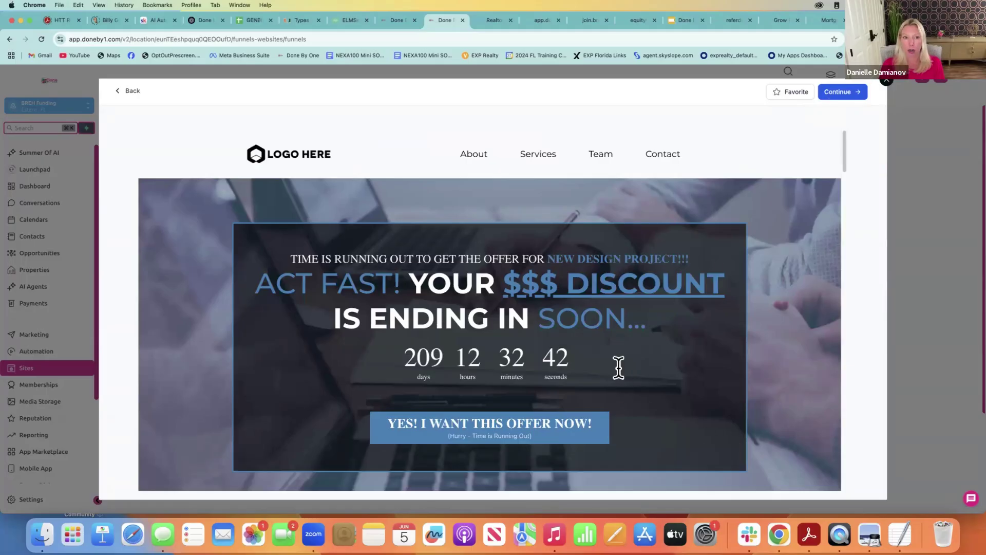
Scroll through the Limited Time Design Offer preview, go back, and close the template library
{"action": "scroll", "coordinate": [841, 199], "scroll_direction": "down", "scroll_amount": 3}
{"action": "scroll", "coordinate": [841, 200], "scroll_direction": "down", "scroll_amount": 15}
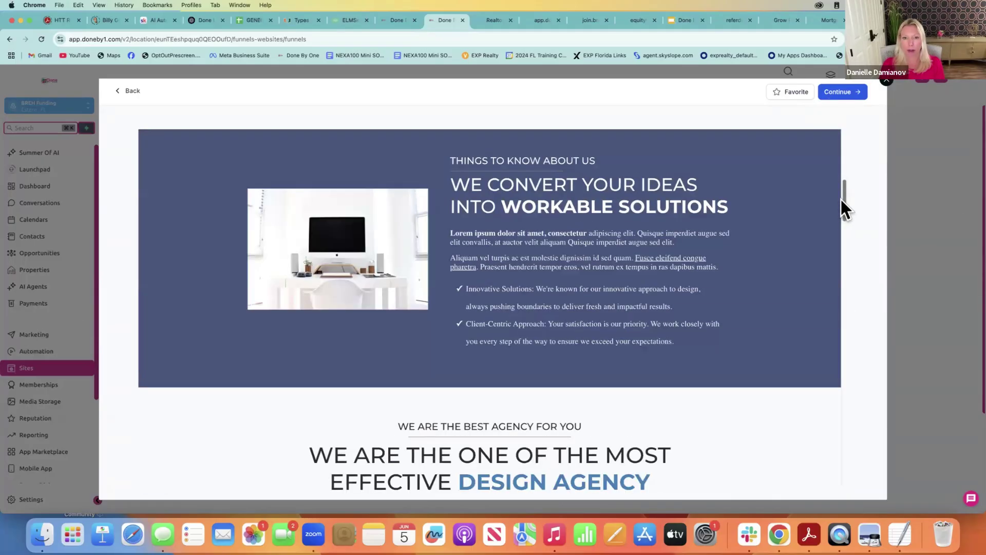
{"action": "scroll", "coordinate": [827, 406], "scroll_direction": "down", "scroll_amount": 10}
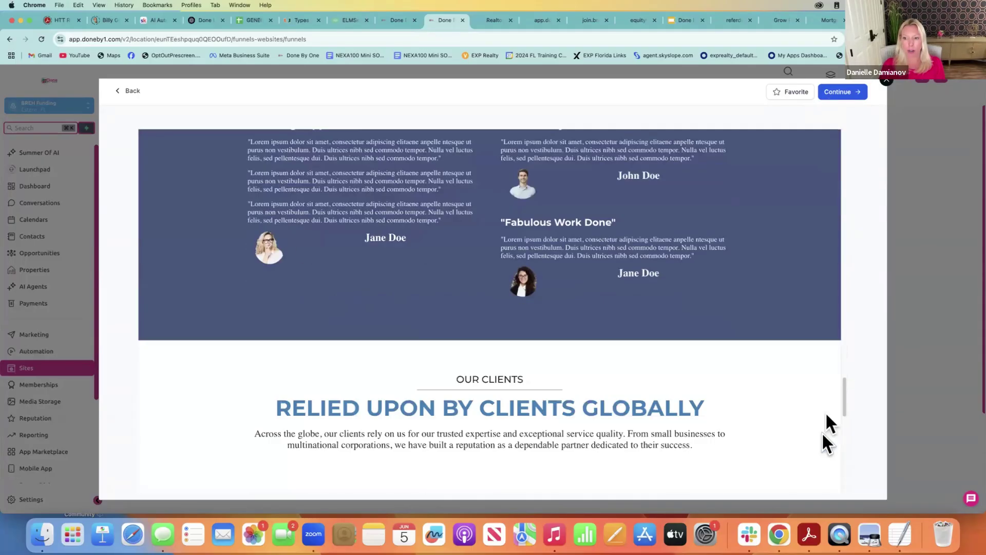
{"action": "scroll", "coordinate": [808, 308], "scroll_direction": "up", "scroll_amount": 15}
{"action": "scroll", "coordinate": [810, 176], "scroll_direction": "up", "scroll_amount": 5}
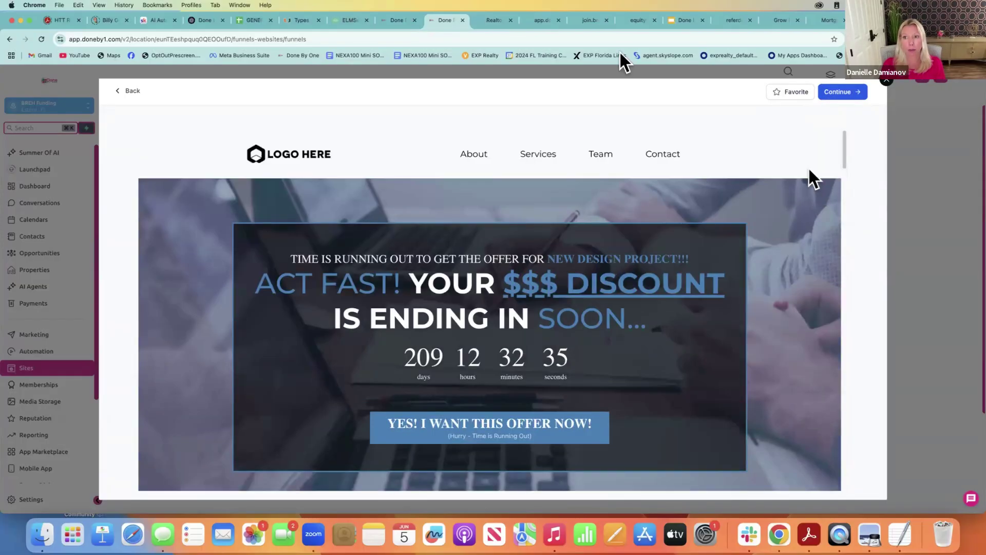
{"action": "left_click", "coordinate": [123, 93]}
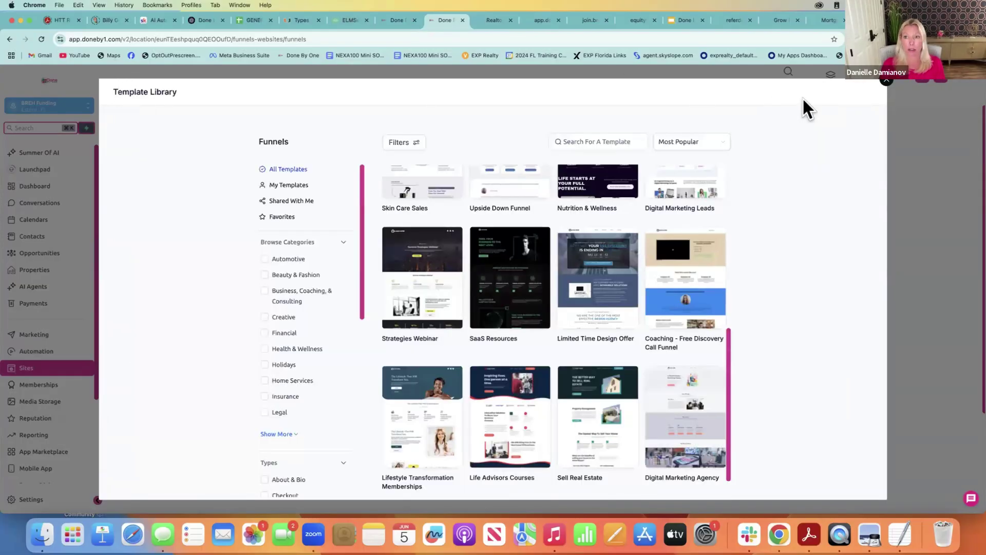
{"action": "left_click", "coordinate": [884, 82]}
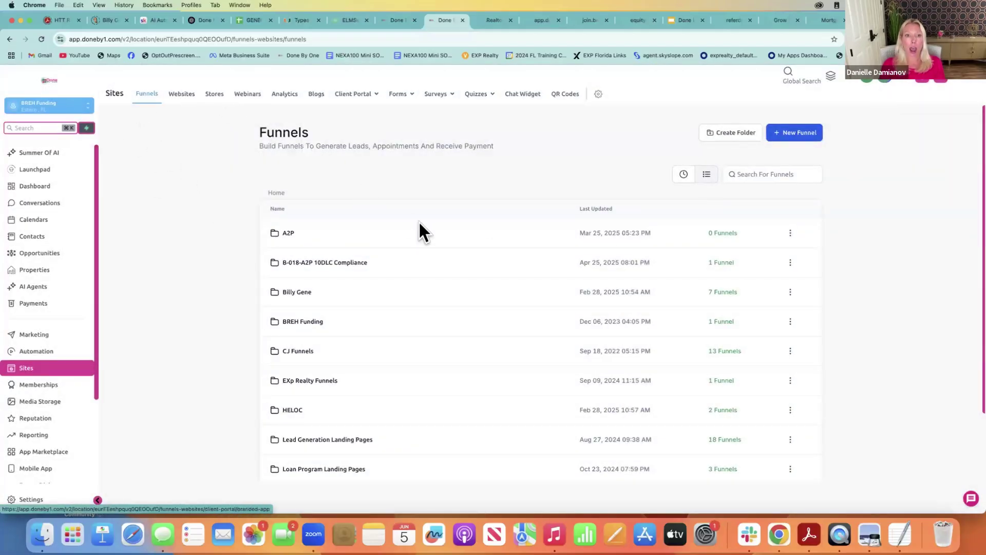
Show the Webinar Funnels list, then view the live RELO Webinar registration page
{"action": "left_click", "coordinate": [256, 102]}
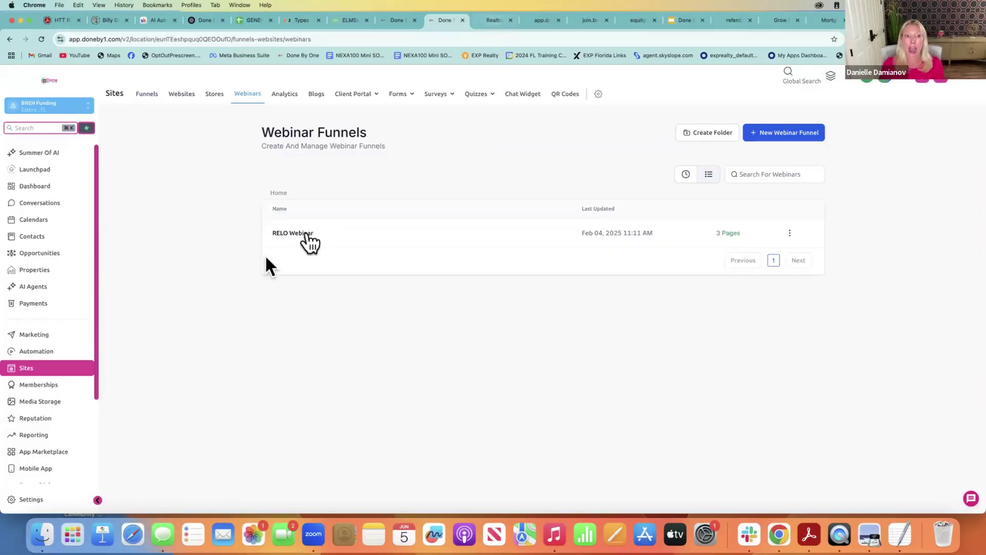
{"action": "left_click", "coordinate": [488, 20]}
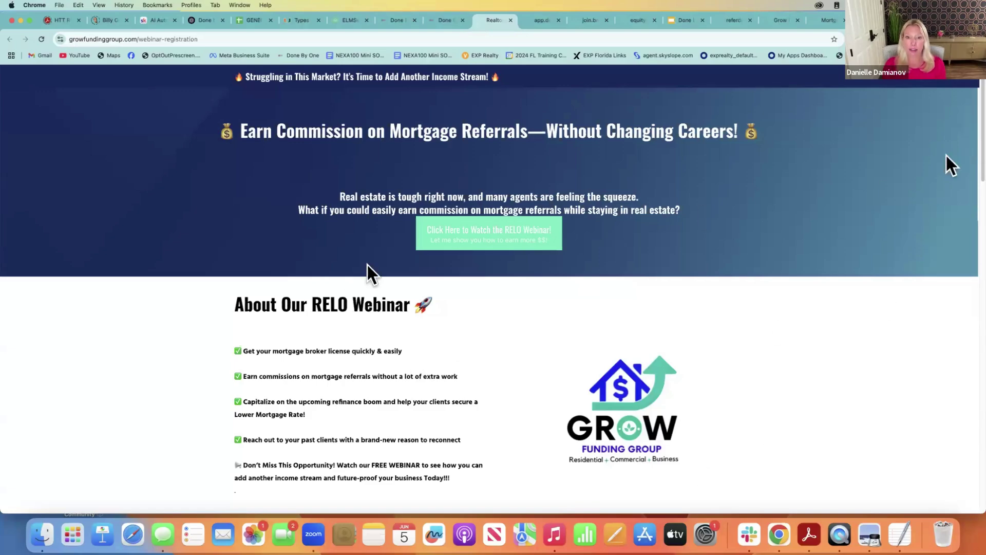
Open and close the Watch the RELO Webinar sign-up form, then return to Webinar Funnels
{"action": "left_click", "coordinate": [489, 242]}
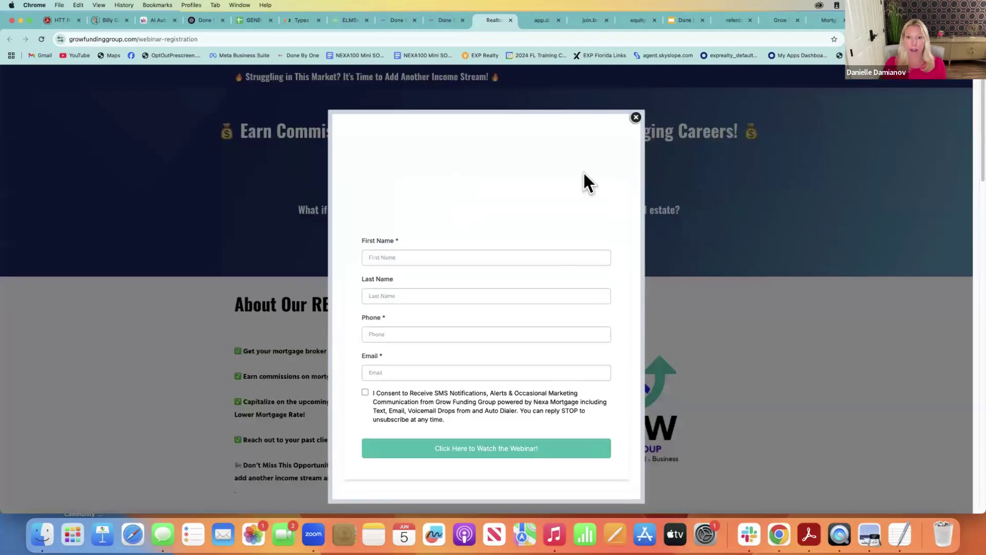
{"action": "left_click", "coordinate": [637, 118]}
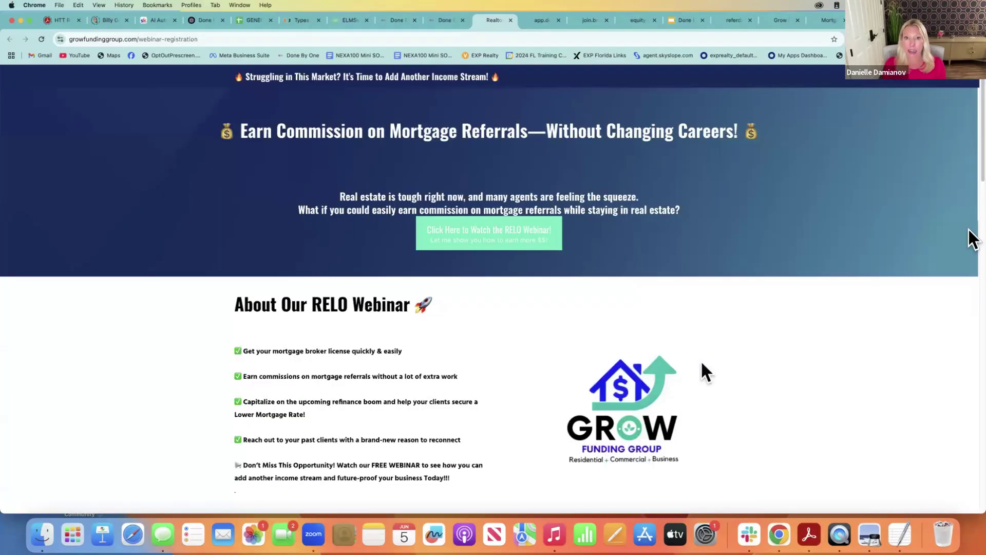
{"action": "left_click", "coordinate": [431, 19]}
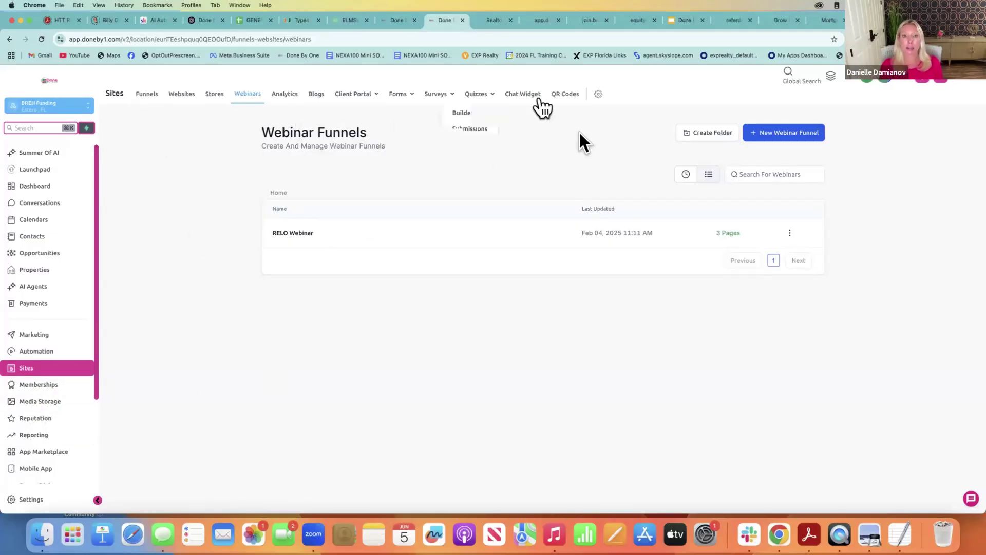
Go to the Sites QR Codes page with the Open House folder and three QR codes
{"action": "left_click", "coordinate": [569, 98]}
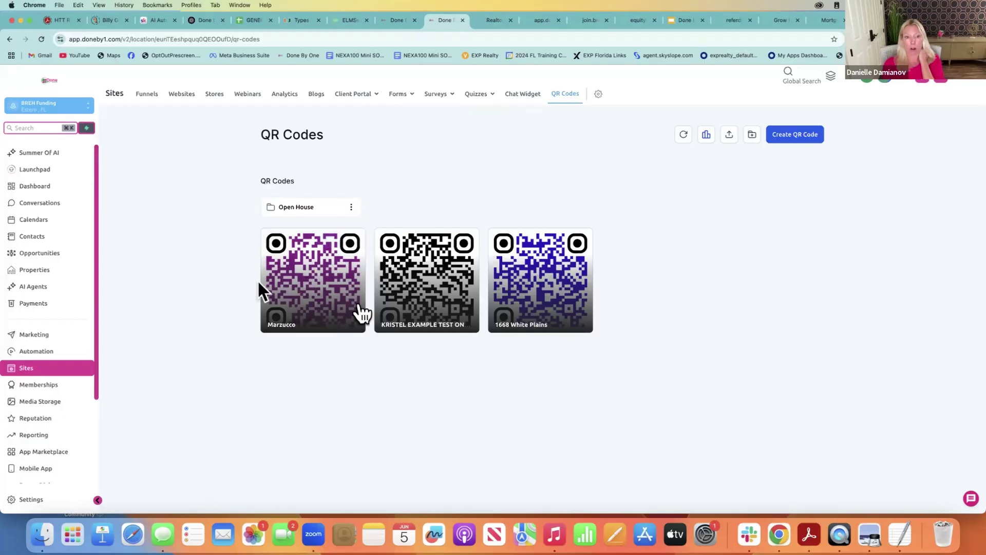
{"action": "mouse_move", "coordinate": [361, 312]}
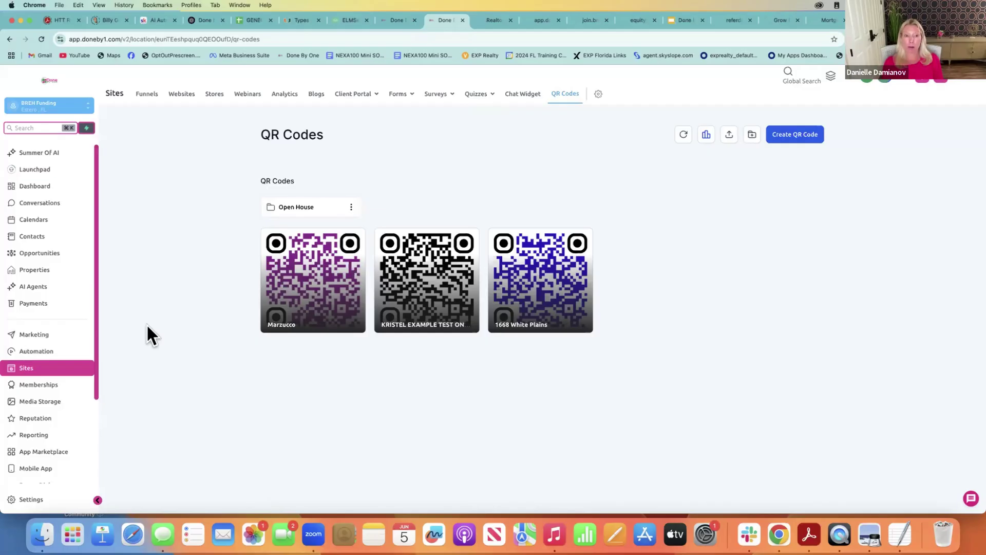
{"action": "mouse_move", "coordinate": [273, 302]}
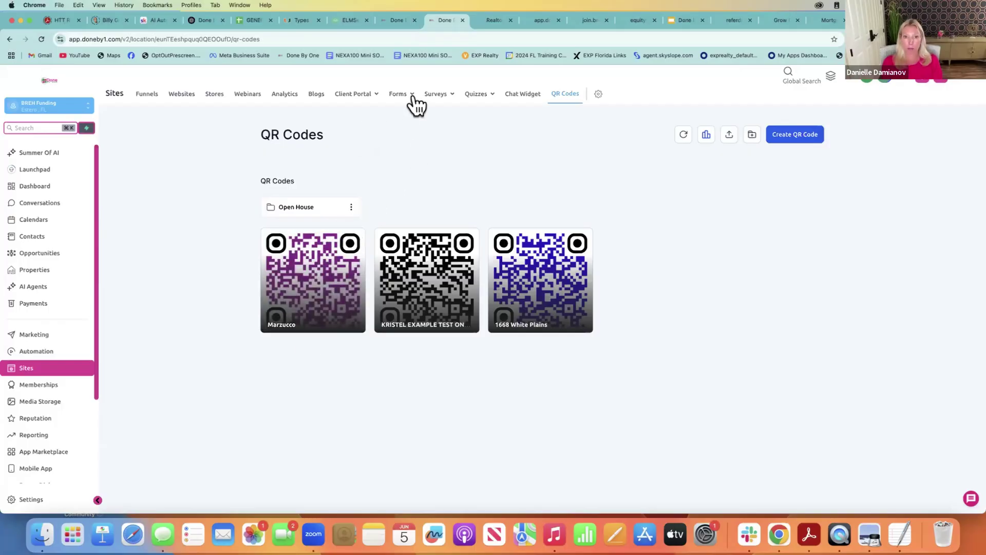
{"action": "mouse_move", "coordinate": [404, 103]}
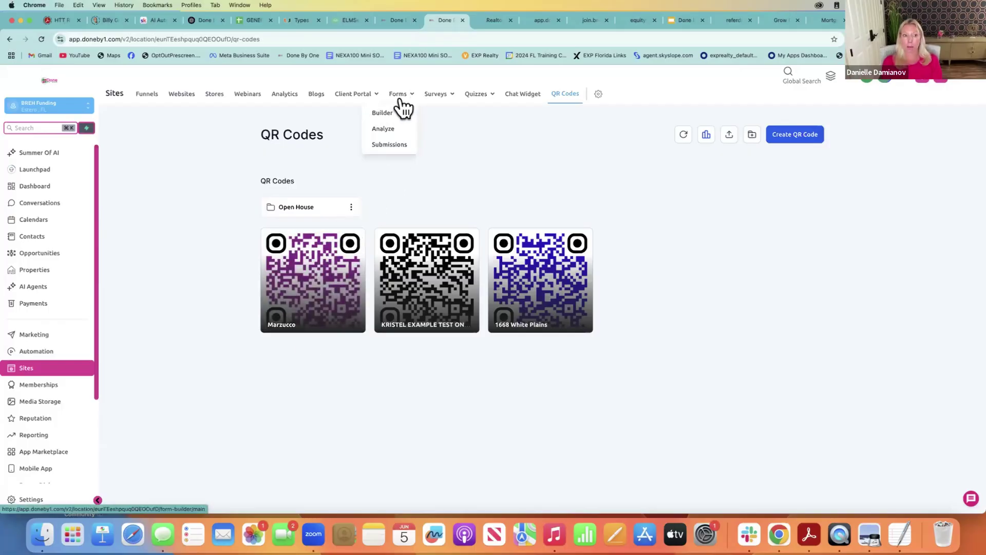
{"action": "mouse_move", "coordinate": [317, 303]}
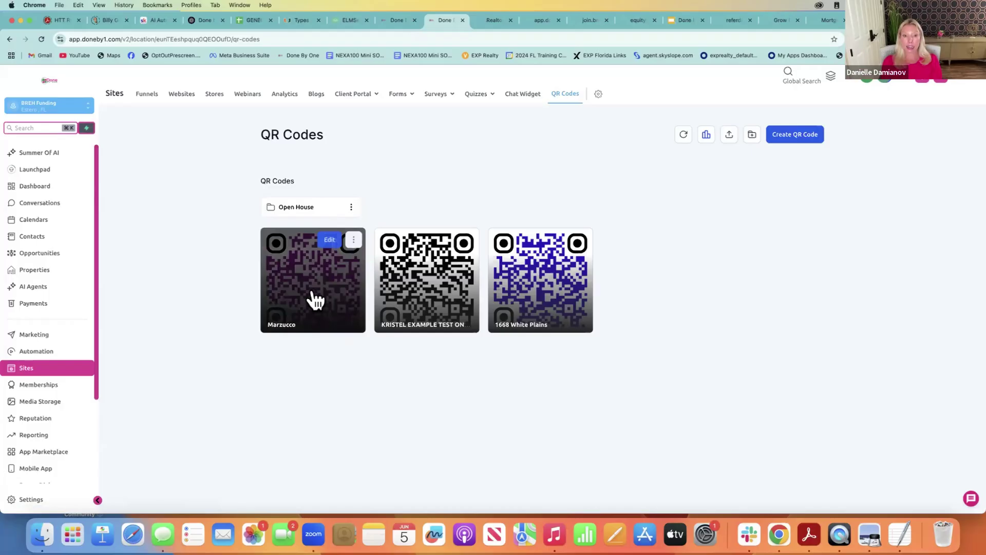
Go to Opportunities to see the 01. New Lead pipeline with 104 opportunities
{"action": "left_click", "coordinate": [50, 257]}
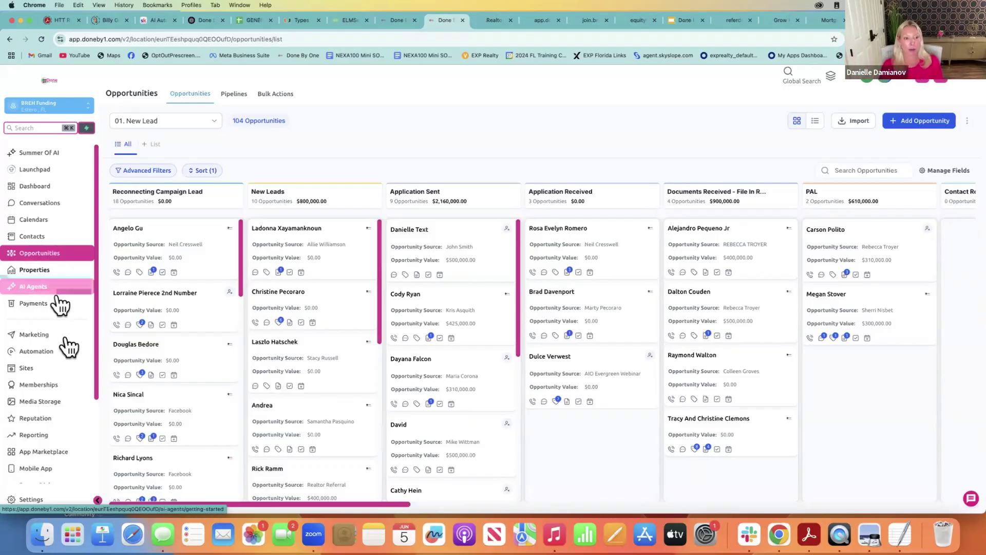
Go to Sites to list funnel folders such as A2P, CJ Funnels and HELOC
{"action": "left_click", "coordinate": [54, 377]}
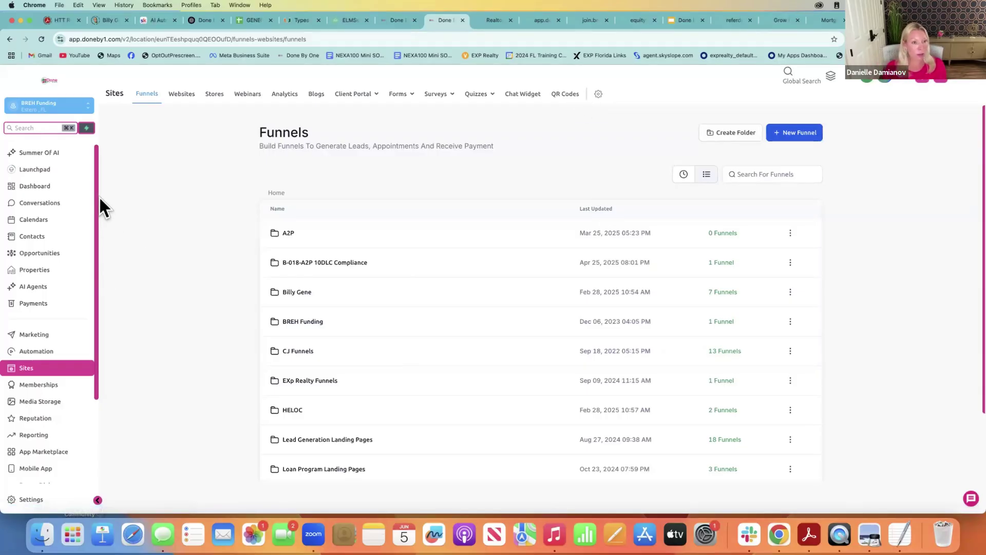
From Memberships course products, open Mortgage Team SOP and preview its 6-lesson learner view
{"action": "left_click_drag", "start_coordinate": [97, 193], "coordinate": [101, 277]}
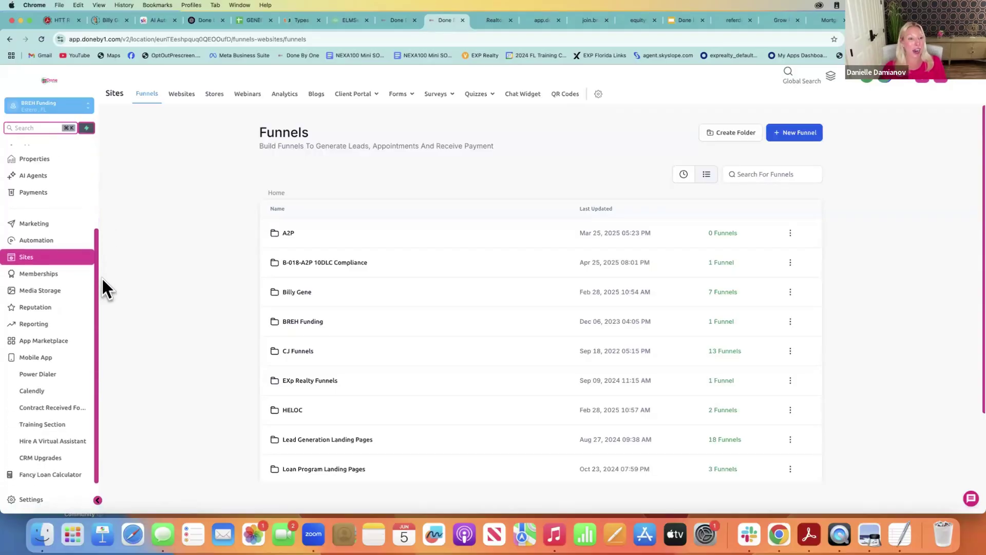
{"action": "left_click", "coordinate": [48, 277]}
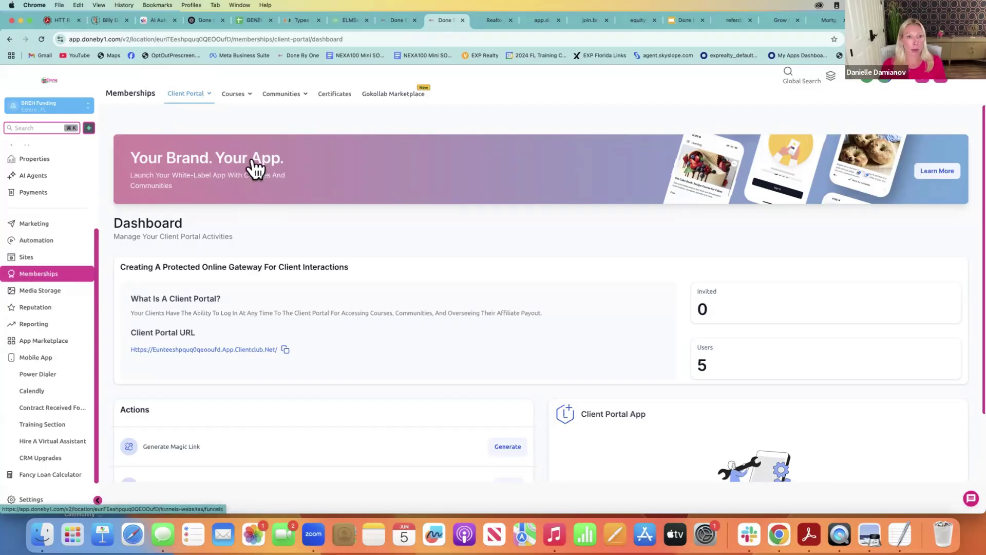
{"action": "mouse_move", "coordinate": [237, 107]}
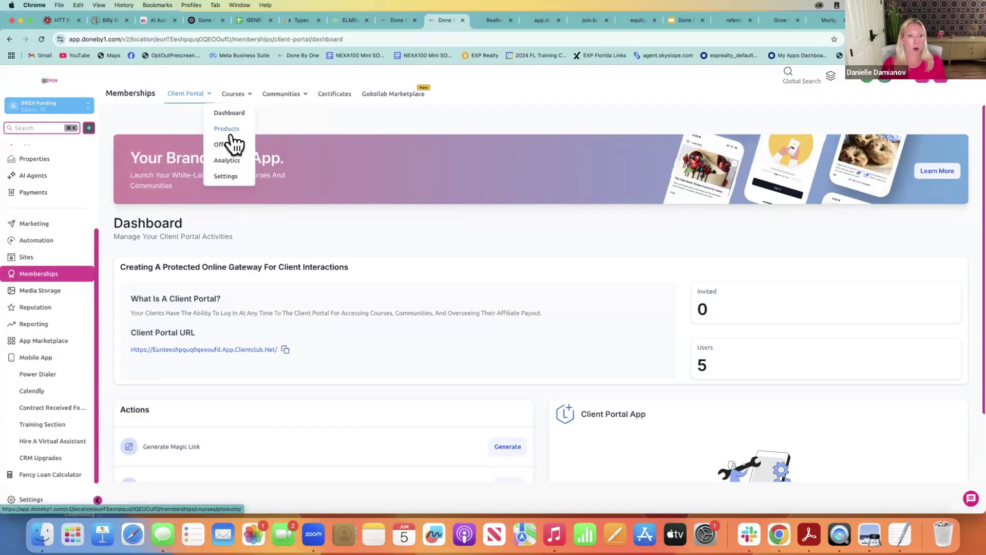
{"action": "left_click", "coordinate": [229, 131]}
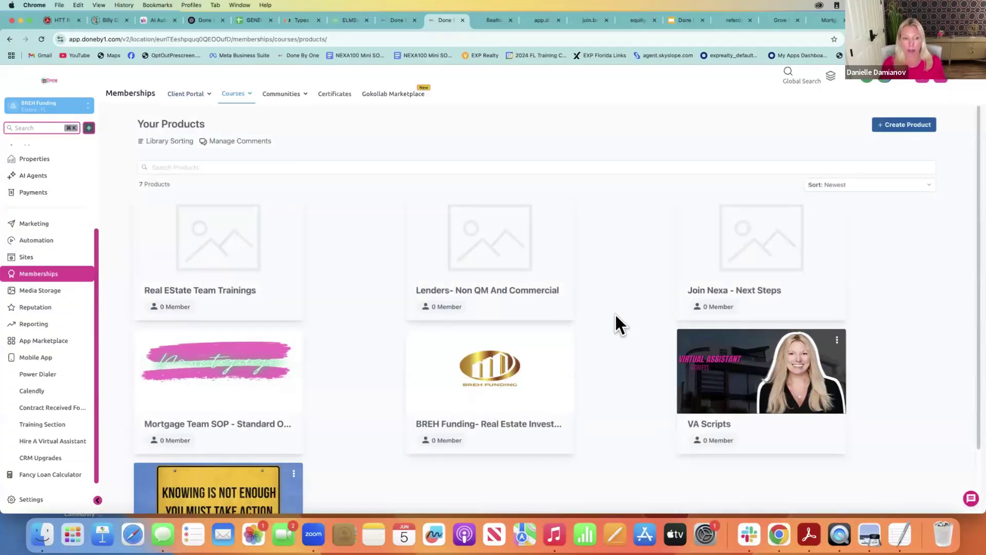
{"action": "left_click", "coordinate": [244, 391]}
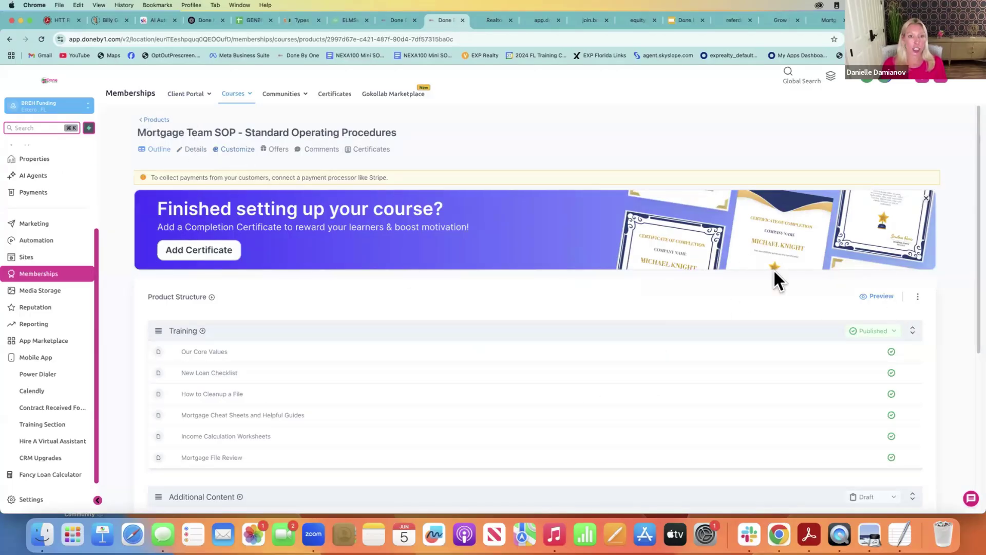
{"action": "left_click", "coordinate": [884, 298]}
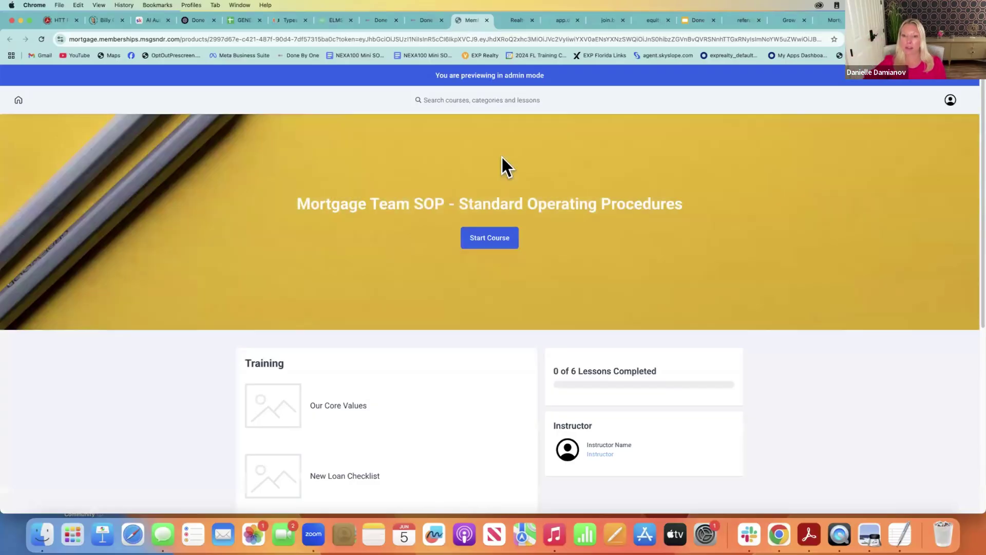
Read the Income Calculation Worksheets lesson, then return to the Mortgage Team SOP outline in the CRM tab
{"action": "left_click_drag", "start_coordinate": [969, 135], "coordinate": [969, 378]}
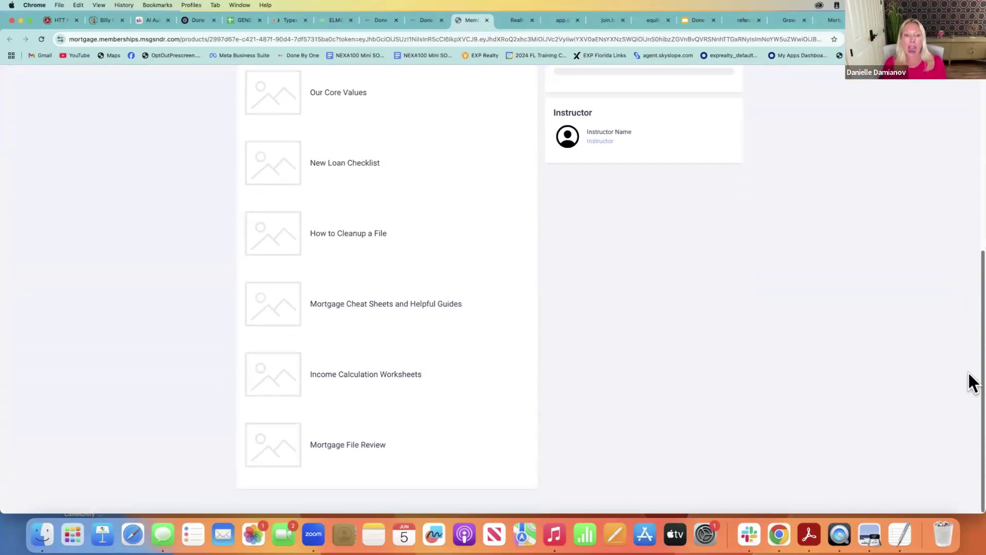
{"action": "left_click", "coordinate": [396, 374]}
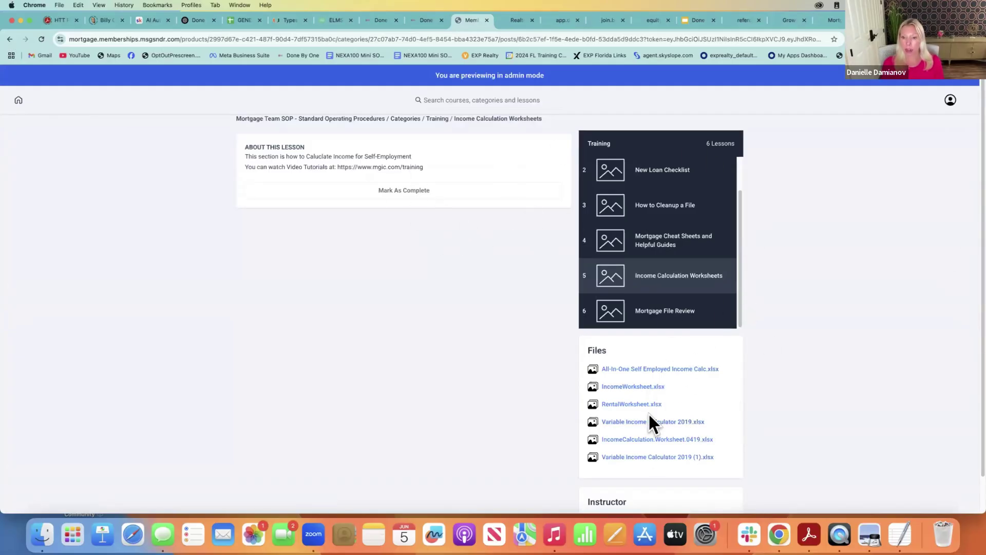
{"action": "scroll", "coordinate": [970, 288], "scroll_direction": "down", "scroll_amount": 2}
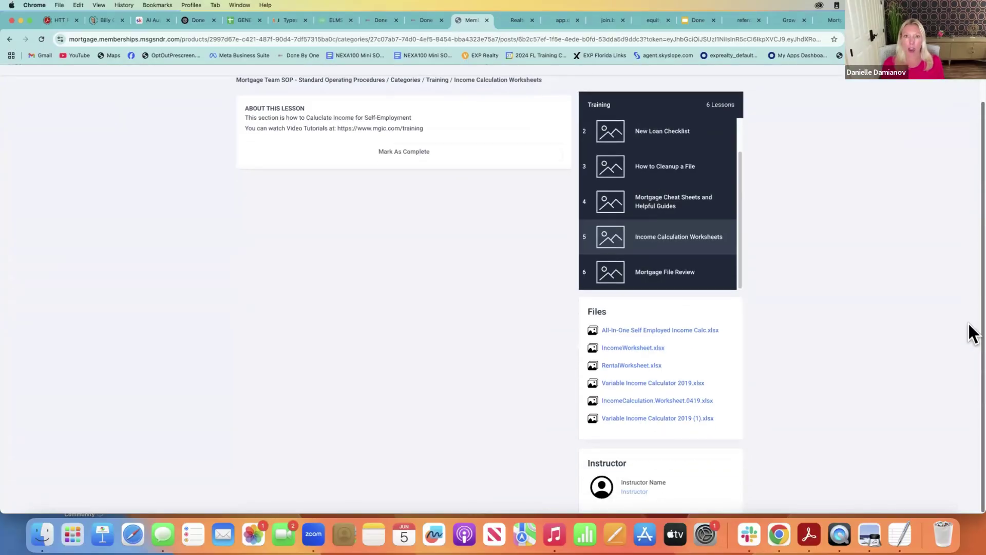
{"action": "scroll", "coordinate": [969, 297], "scroll_direction": "up", "scroll_amount": 2}
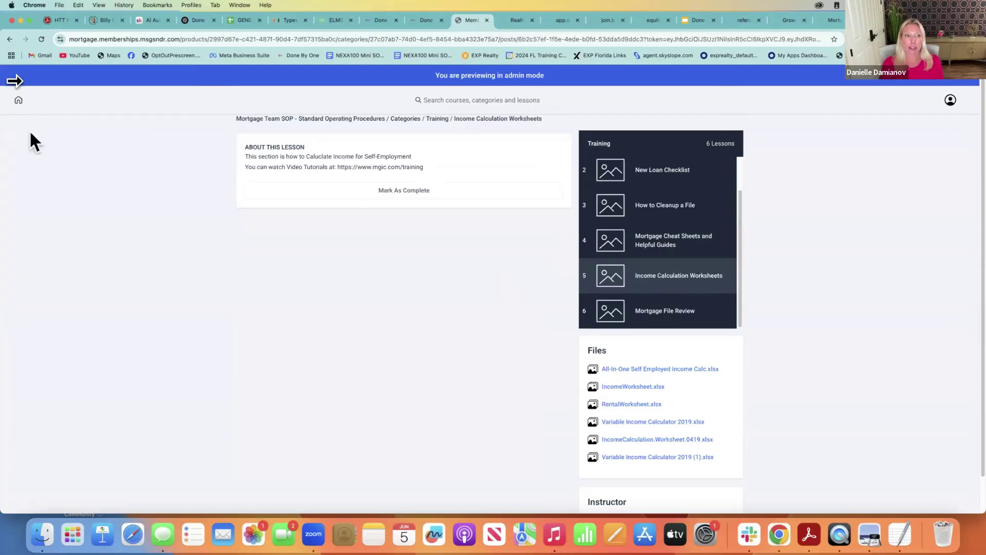
{"action": "left_click", "coordinate": [7, 39]}
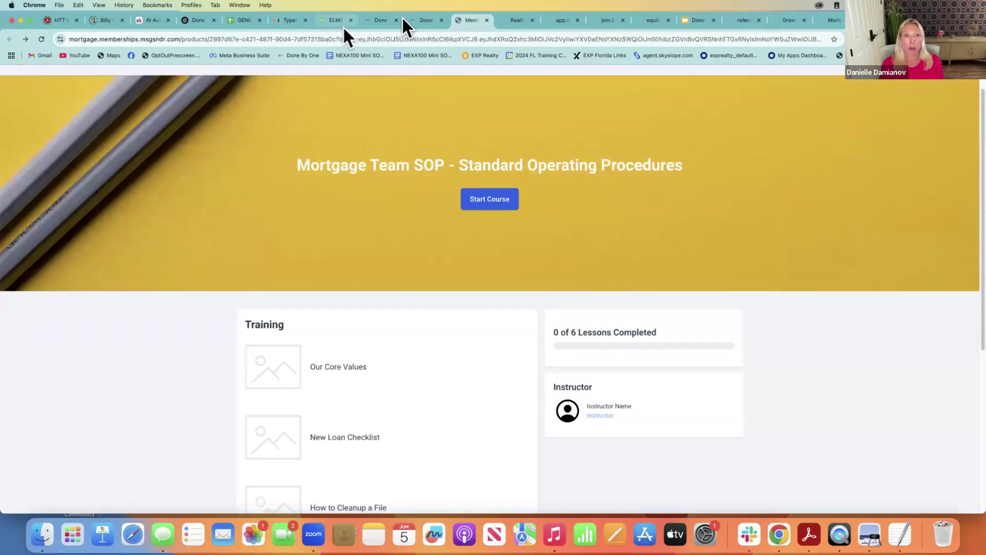
{"action": "left_click", "coordinate": [417, 21]}
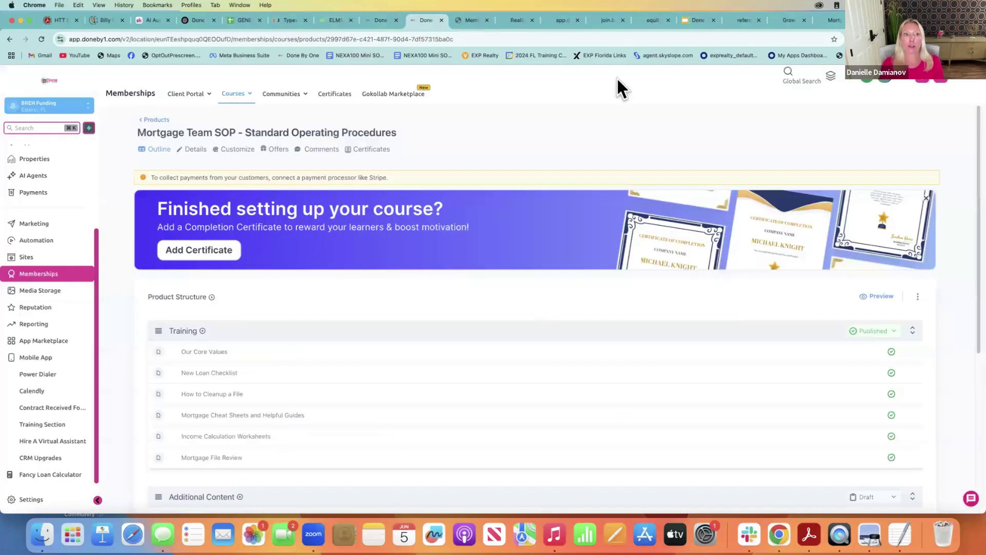
Preview the VA Scripts course and scroll to its Homebot Leads and Scripts lessons
{"action": "left_click", "coordinate": [149, 119]}
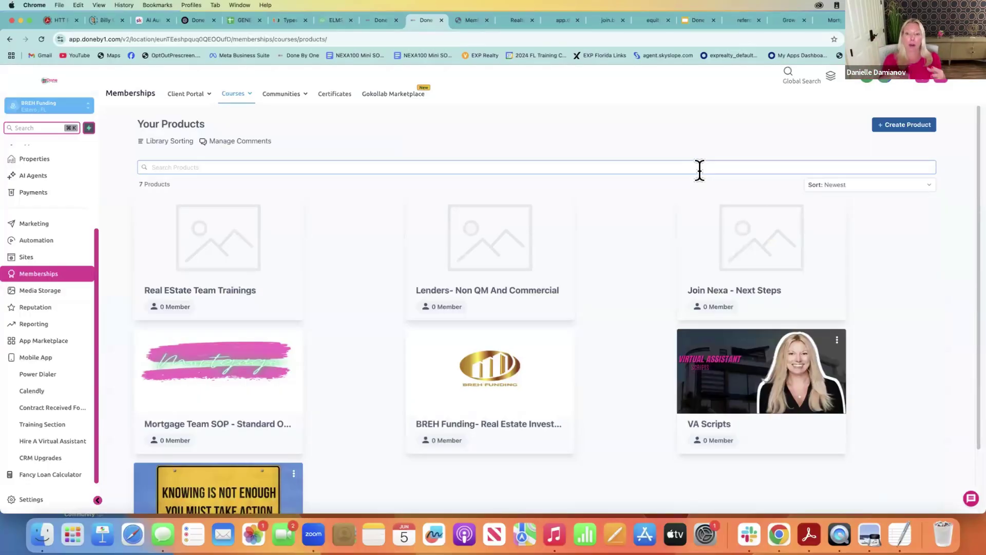
{"action": "left_click", "coordinate": [744, 390]}
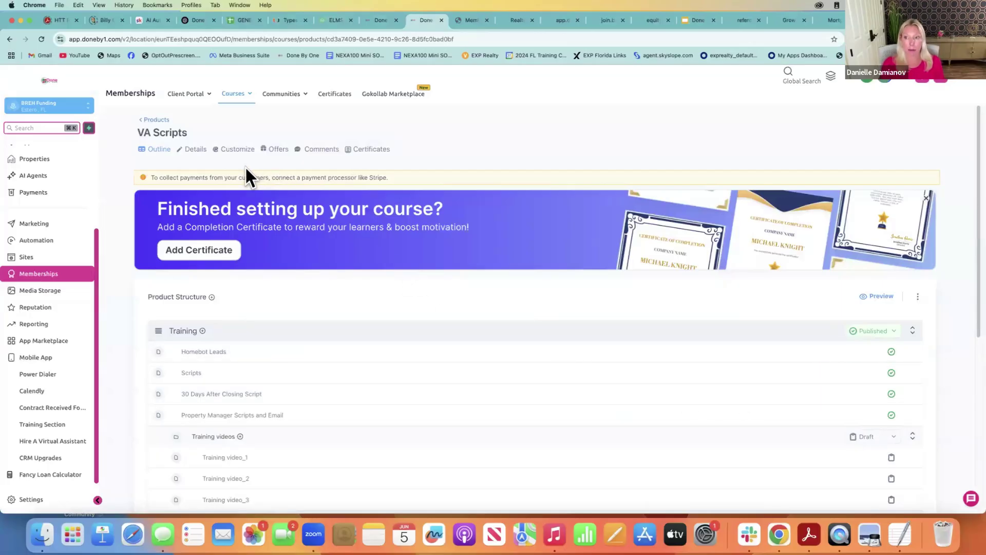
{"action": "left_click", "coordinate": [888, 296]}
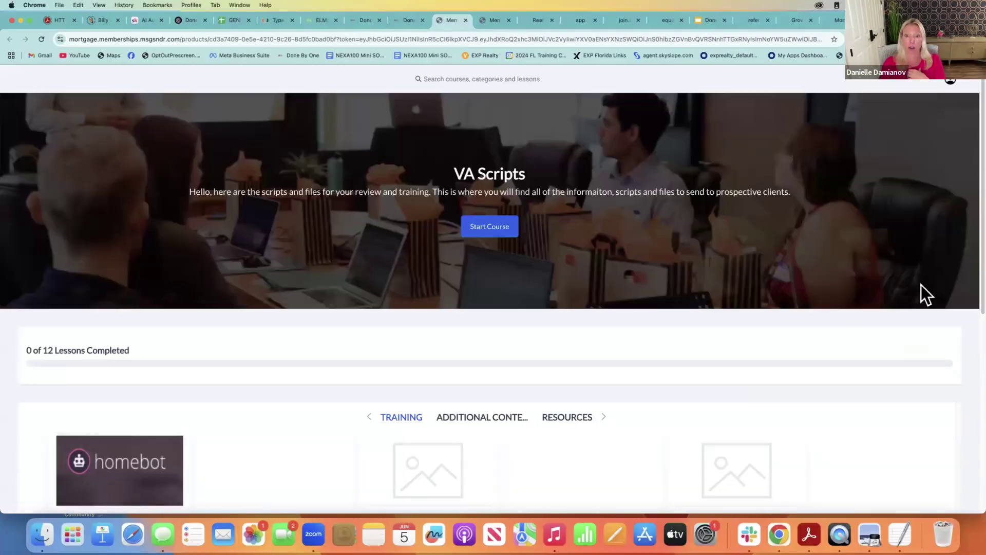
{"action": "scroll", "coordinate": [971, 221], "scroll_direction": "down", "scroll_amount": 2}
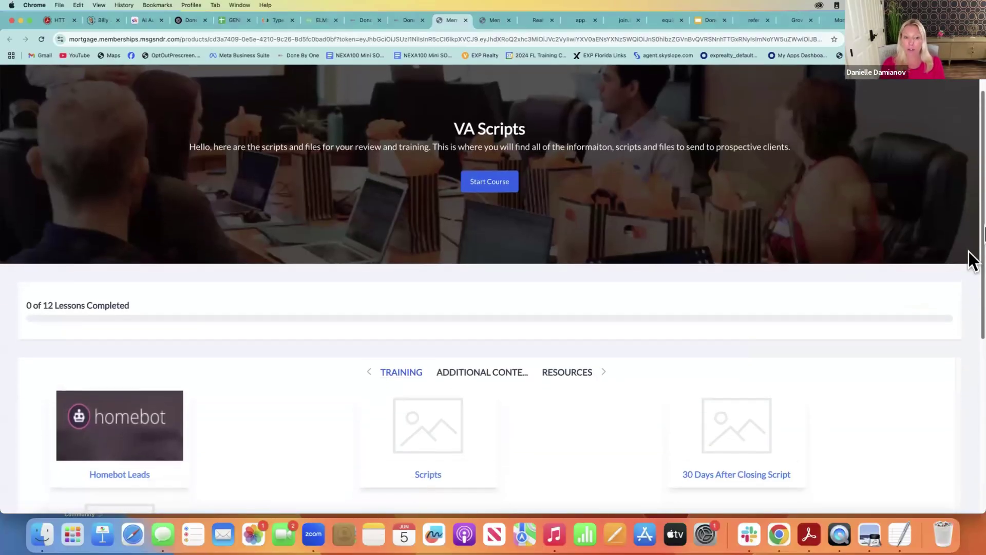
{"action": "scroll", "coordinate": [972, 260], "scroll_direction": "down", "scroll_amount": 4}
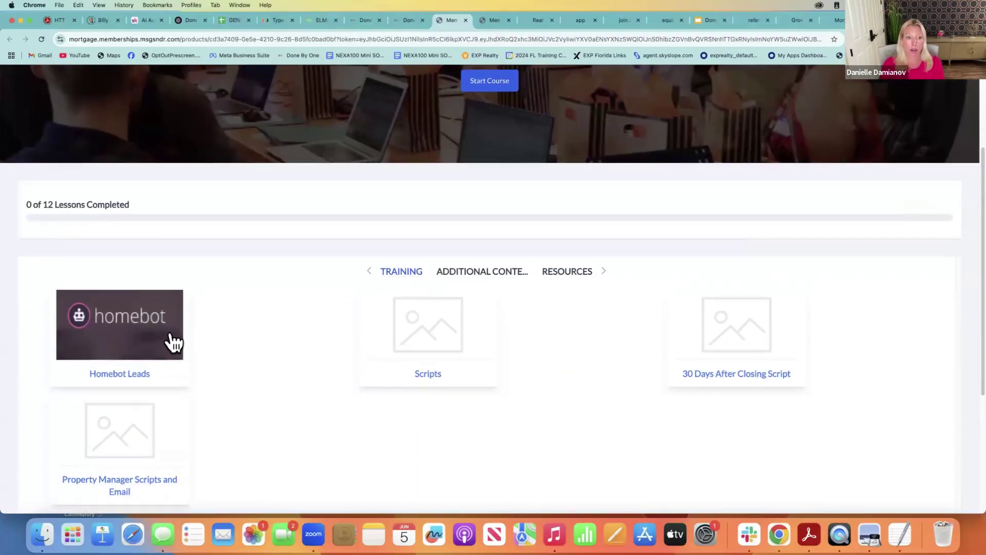
Open the Homebot Leads lesson and expand its full script with CMA questions
{"action": "left_click", "coordinate": [121, 375]}
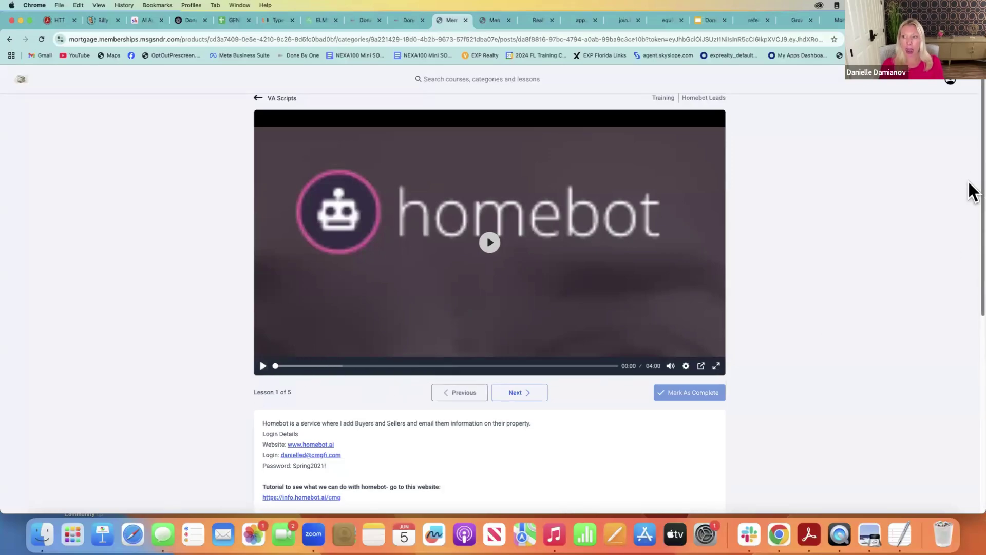
{"action": "scroll", "coordinate": [968, 220], "scroll_direction": "down", "scroll_amount": 3}
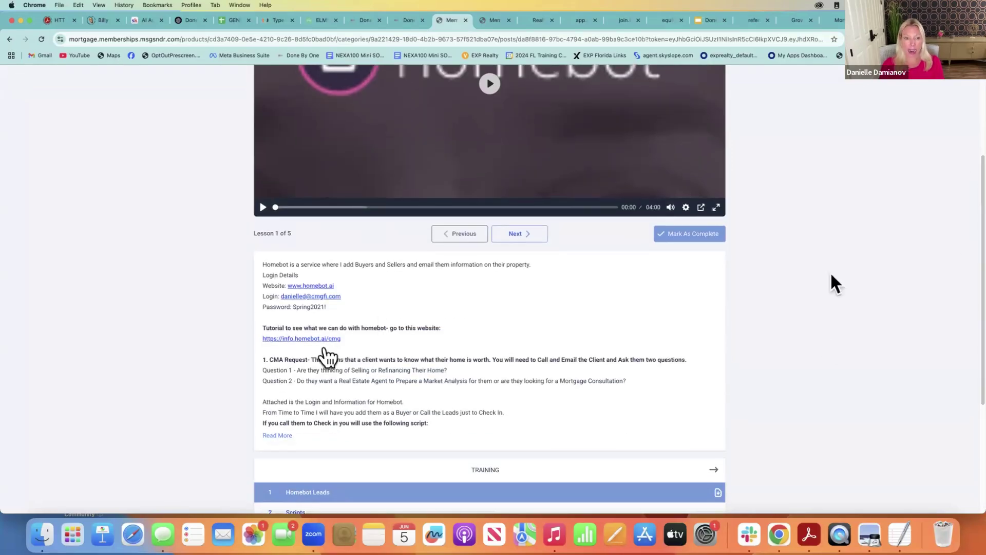
{"action": "left_click", "coordinate": [278, 435]}
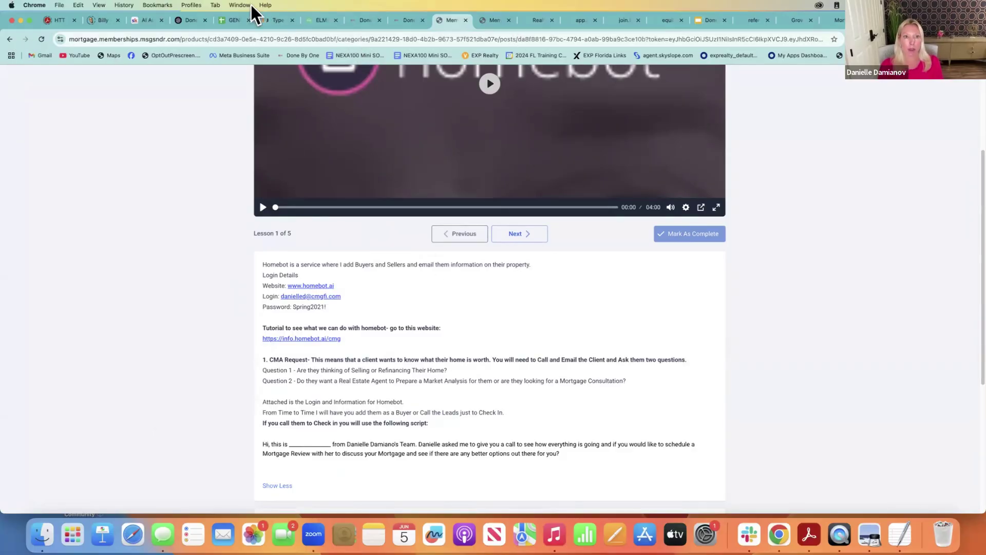
Return to the products list via the VA Scripts outline, then switch to the Skool AI Automation Society tab
{"action": "left_click", "coordinate": [403, 20]}
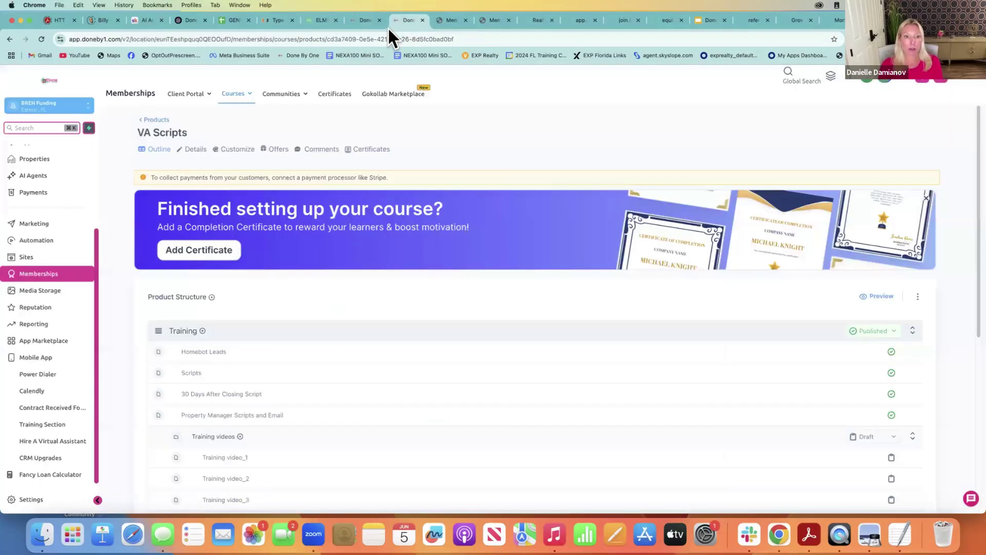
{"action": "left_click", "coordinate": [162, 116]}
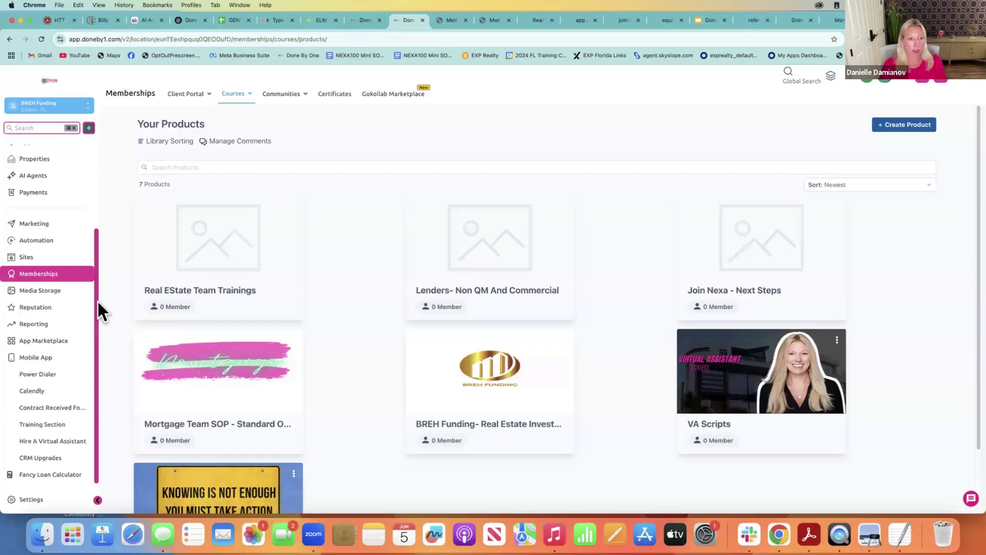
{"action": "scroll", "coordinate": [98, 285], "scroll_direction": "up", "scroll_amount": 2}
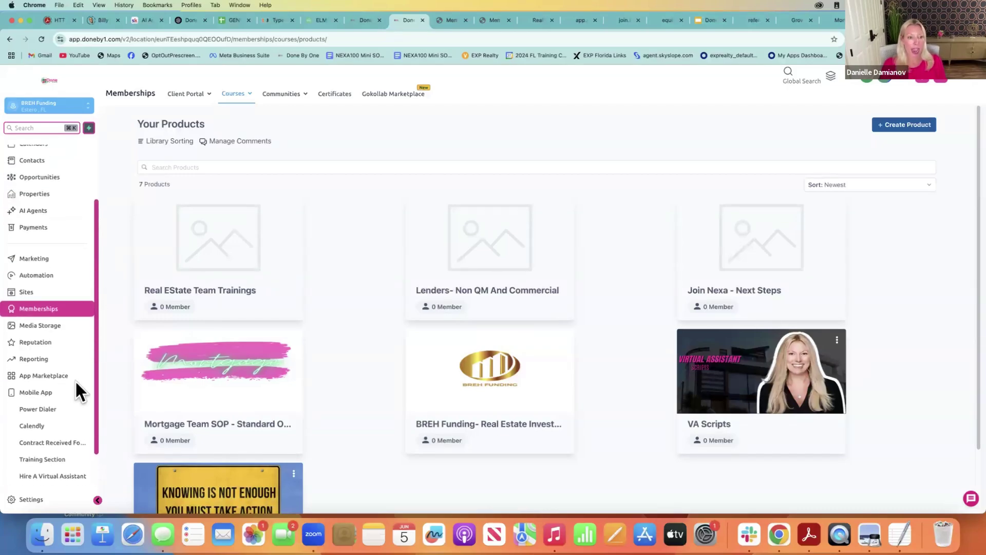
{"action": "scroll", "coordinate": [75, 380], "scroll_direction": "down", "scroll_amount": 2}
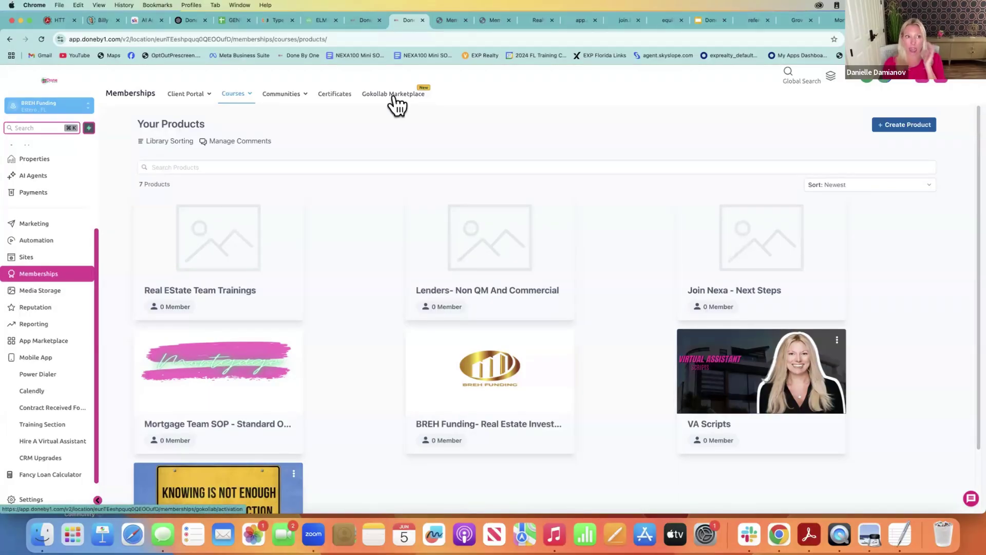
{"action": "left_click", "coordinate": [139, 20]}
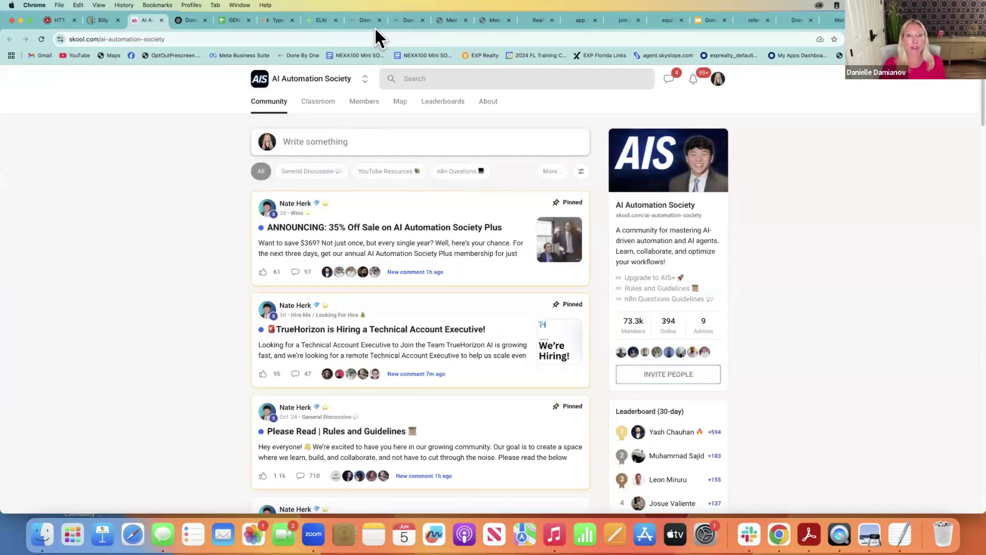
Switch back to the Done By One tab listing the 7 course products
{"action": "left_click", "coordinate": [401, 21]}
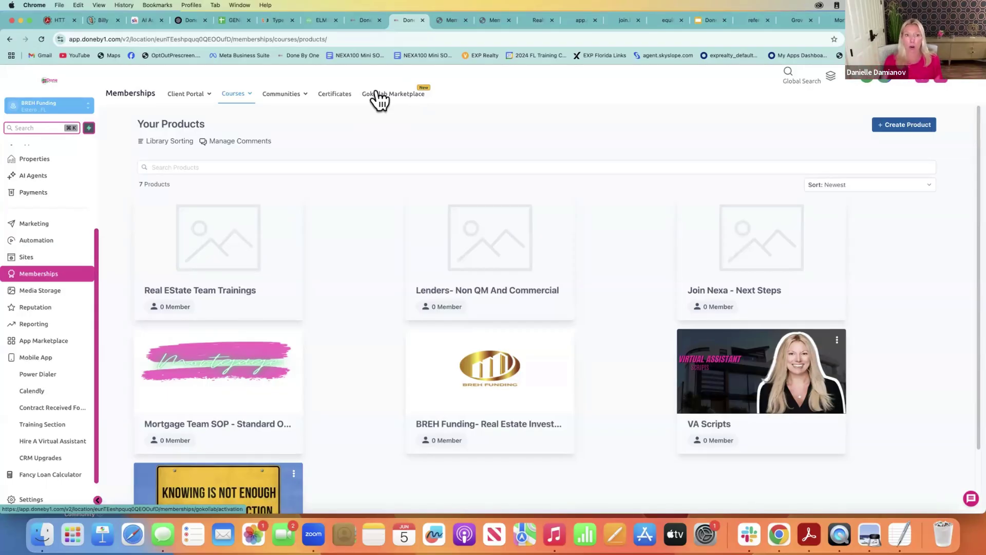
View the Gokollab Marketplace page, then enter Done By One Community from the chat widget
{"action": "left_click", "coordinate": [240, 97]}
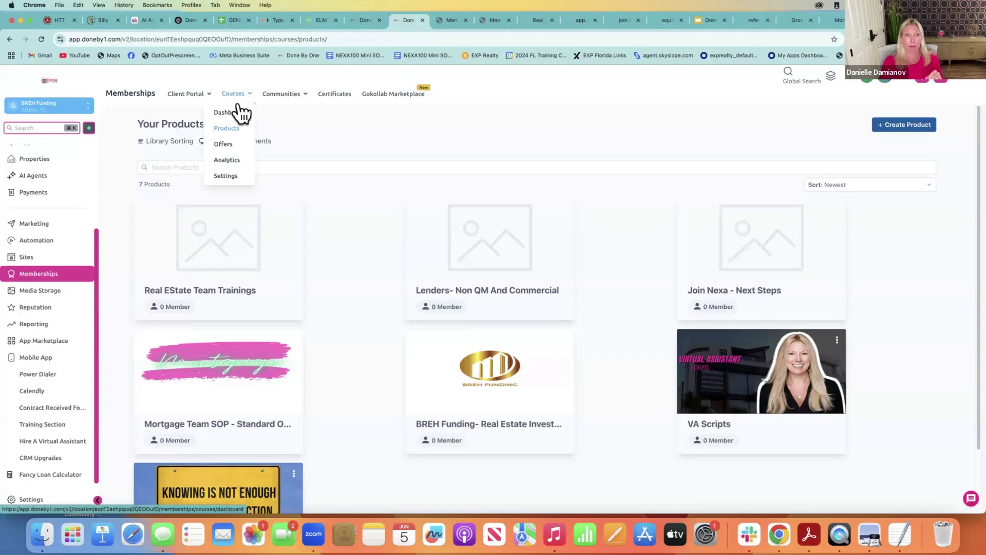
{"action": "left_click", "coordinate": [392, 97]}
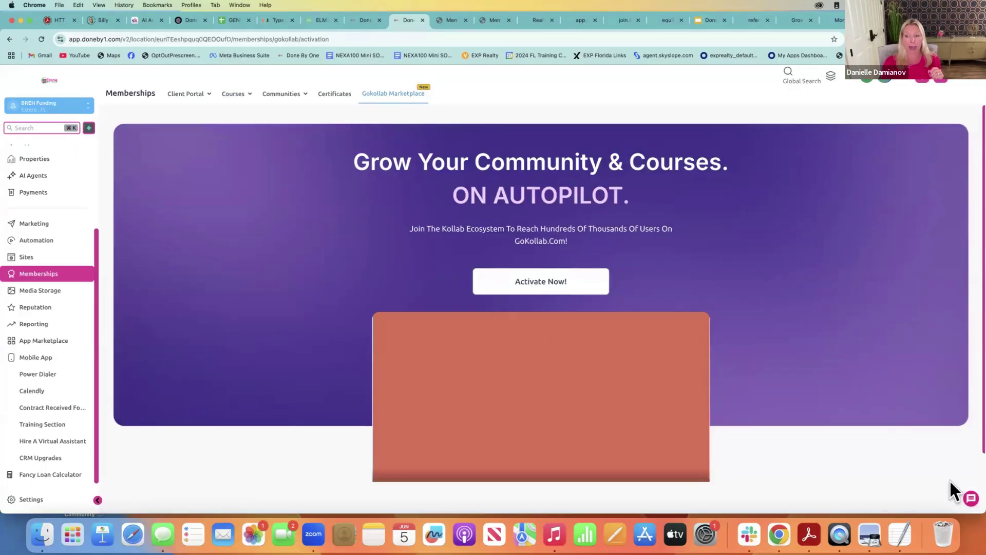
{"action": "left_click", "coordinate": [968, 501]}
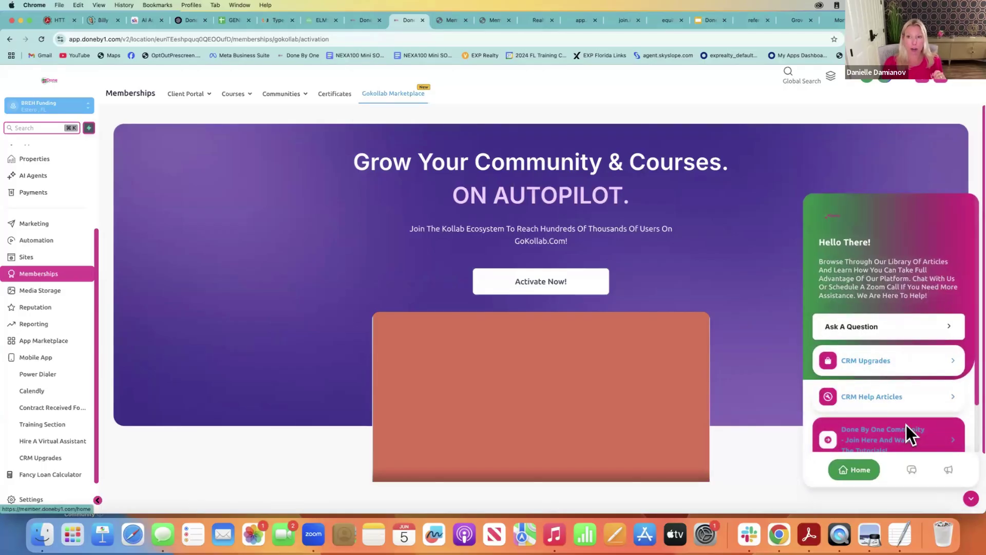
{"action": "left_click", "coordinate": [906, 426]}
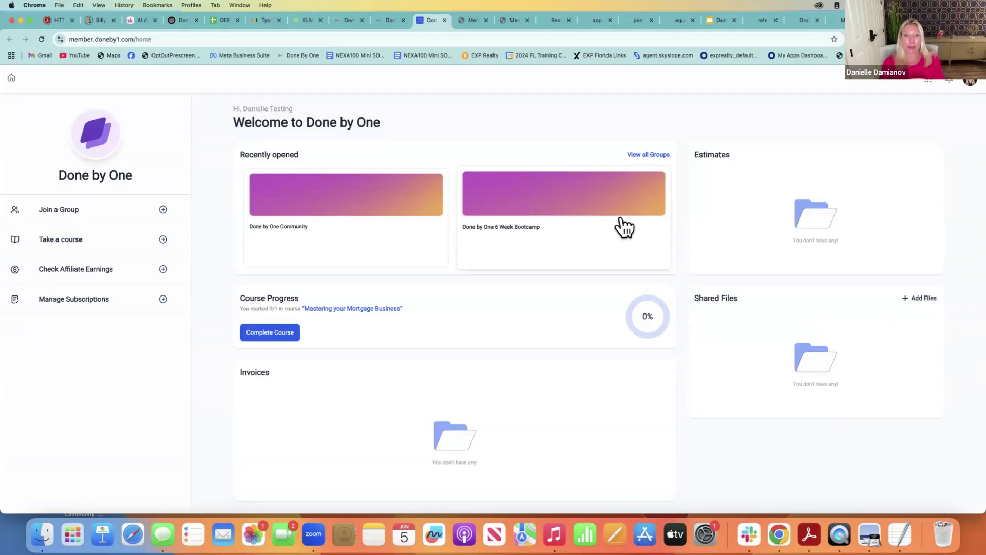
Open the 6 Week Bootcamp group's Learning tab showing Facebook Ads and Prospecting 101
{"action": "left_click", "coordinate": [591, 208]}
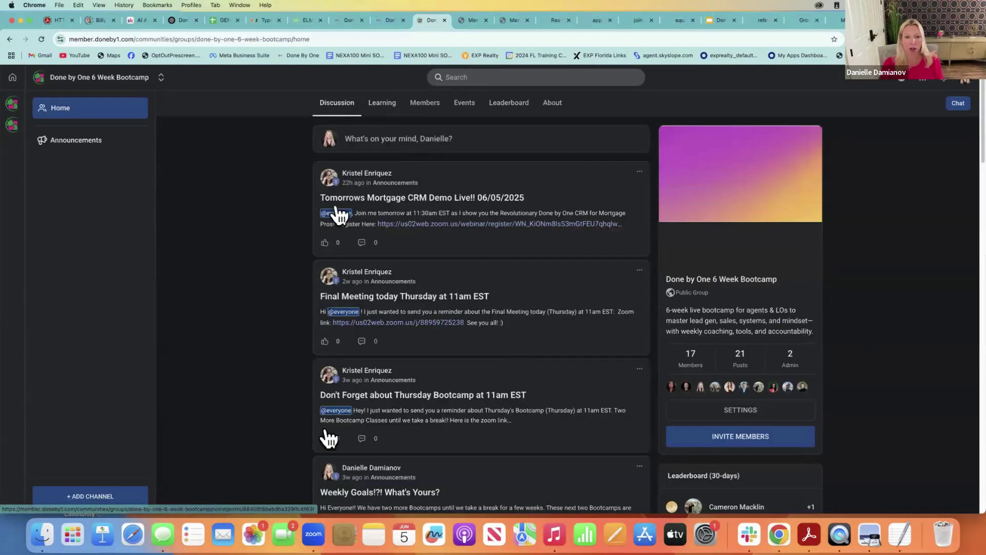
{"action": "left_click", "coordinate": [386, 112]}
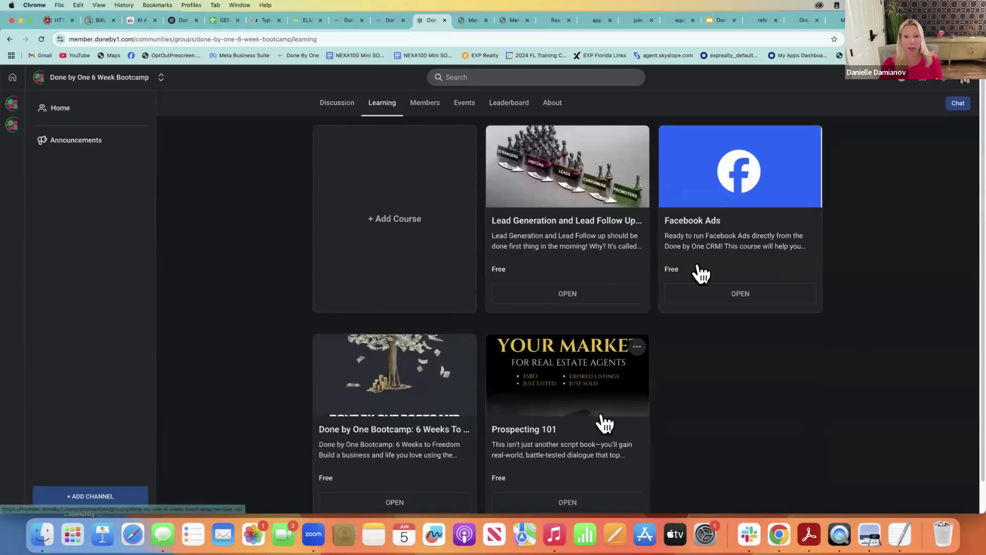
{"action": "scroll", "coordinate": [976, 247], "scroll_direction": "down", "scroll_amount": 1}
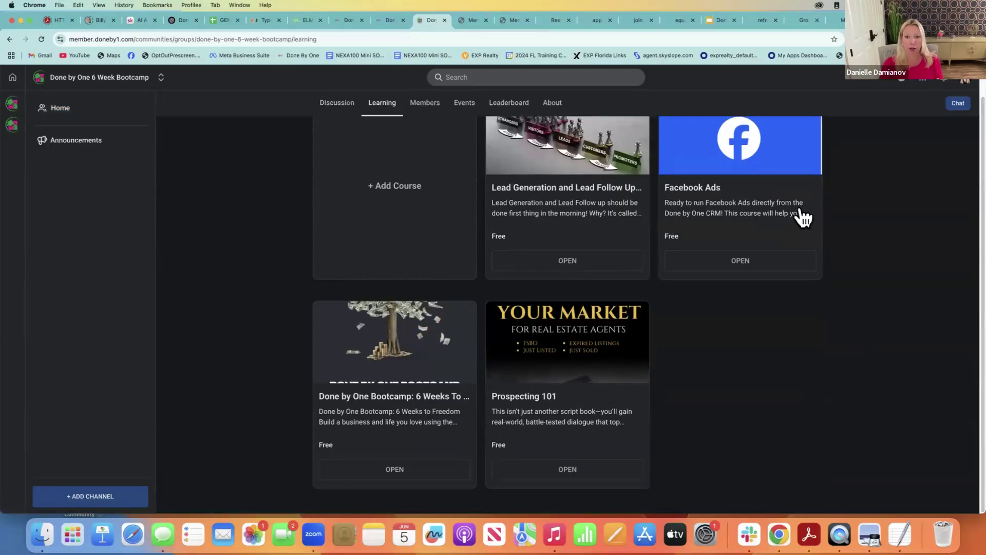
Browse the 6 Weeks To Freedom bootcamp's 8 lessons, then return to the Gokollab Marketplace page
{"action": "left_click", "coordinate": [406, 424]}
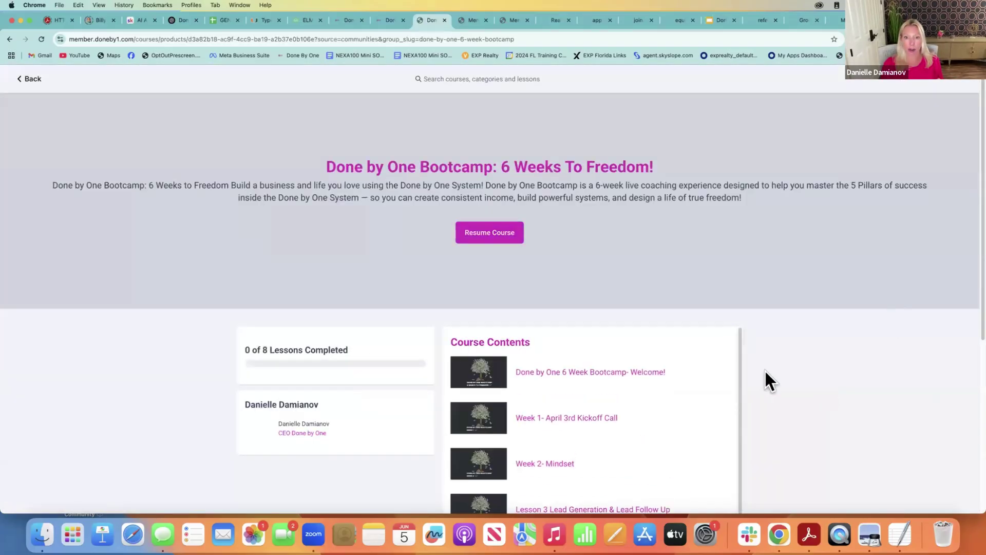
{"action": "scroll", "coordinate": [969, 332], "scroll_direction": "down", "scroll_amount": 5}
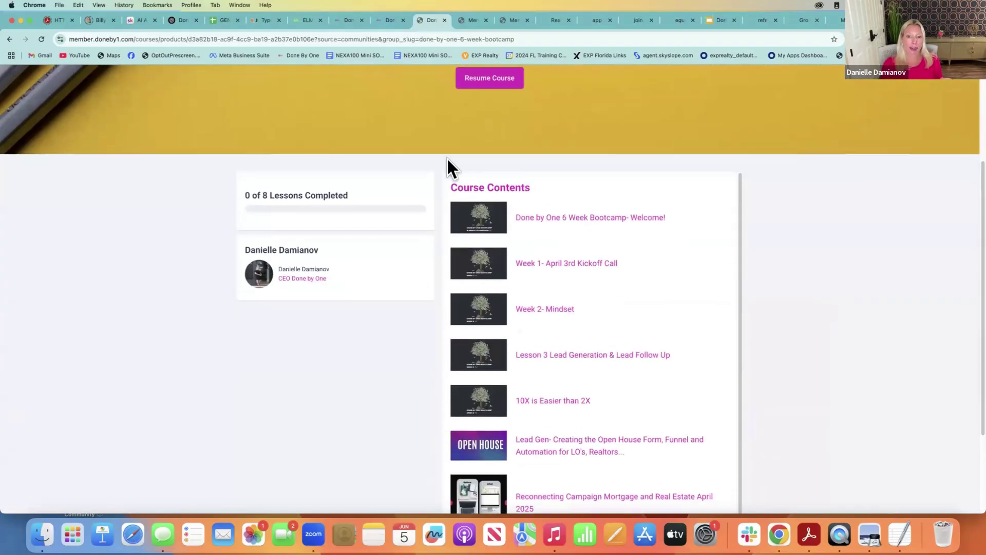
{"action": "scroll", "coordinate": [739, 300], "scroll_direction": "down", "scroll_amount": 1}
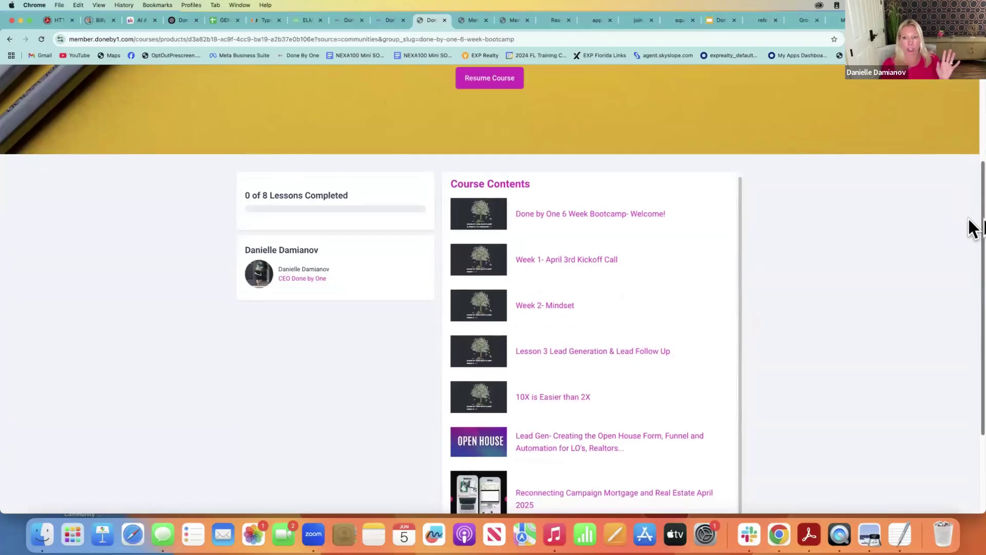
{"action": "scroll", "coordinate": [970, 237], "scroll_direction": "down", "scroll_amount": 3}
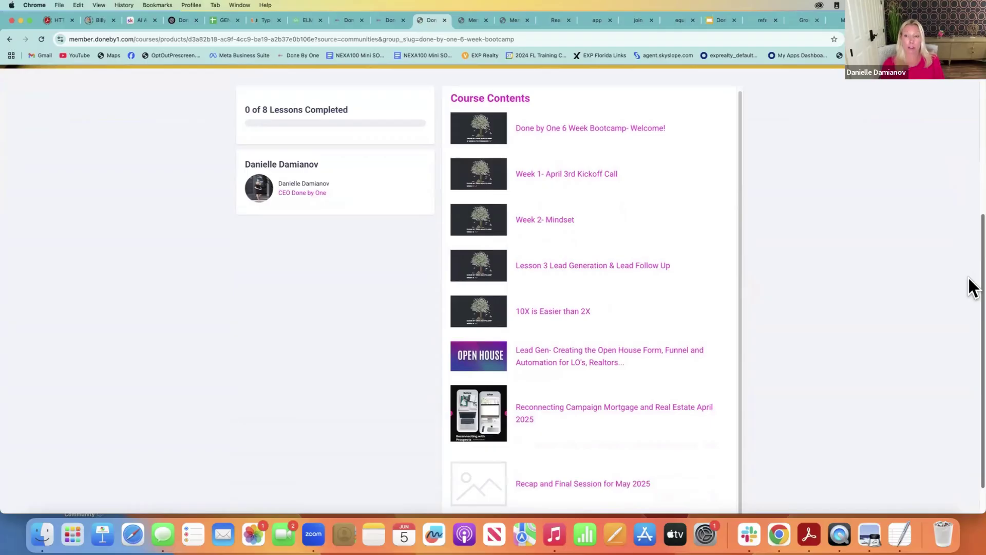
{"action": "scroll", "coordinate": [972, 288], "scroll_direction": "down", "scroll_amount": 1}
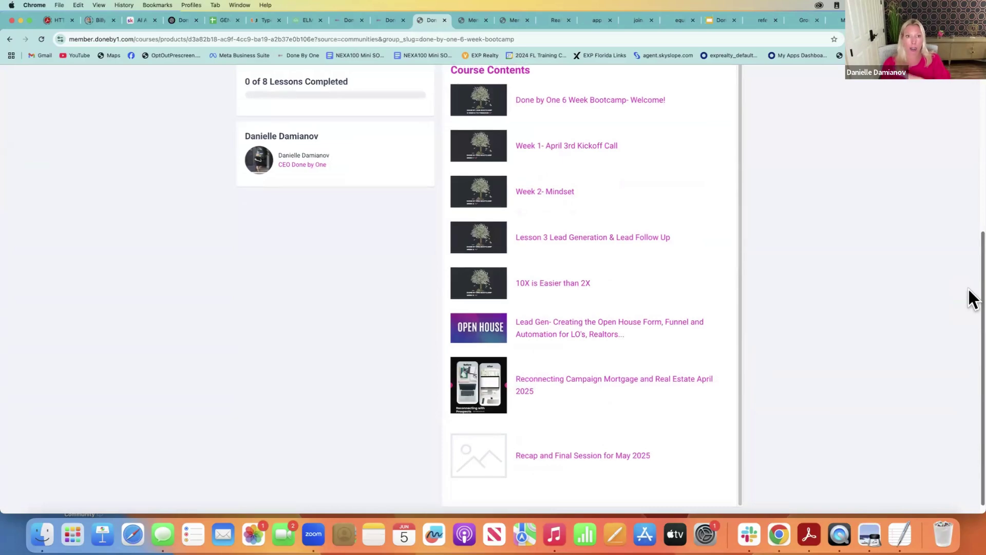
{"action": "scroll", "coordinate": [974, 293], "scroll_direction": "up", "scroll_amount": 9}
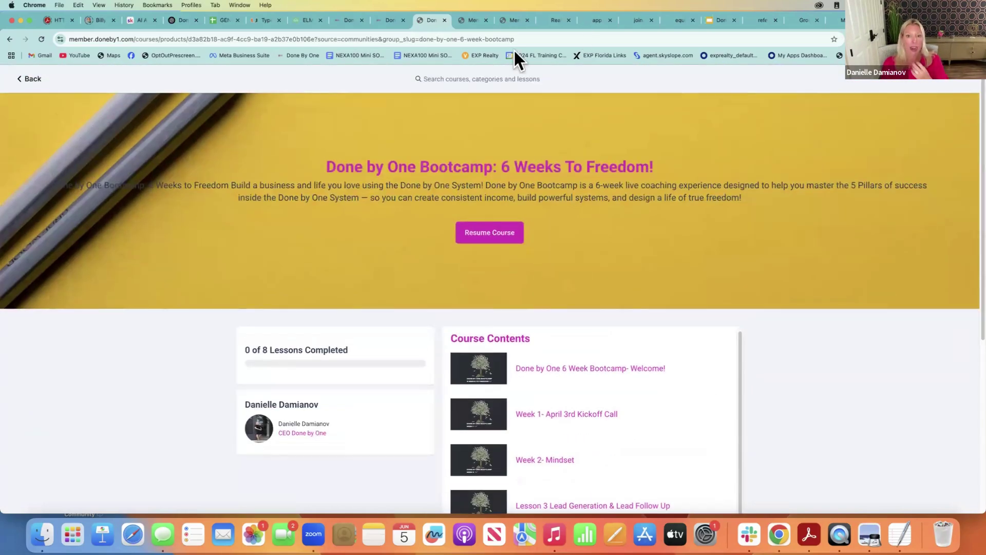
{"action": "left_click", "coordinate": [381, 19]}
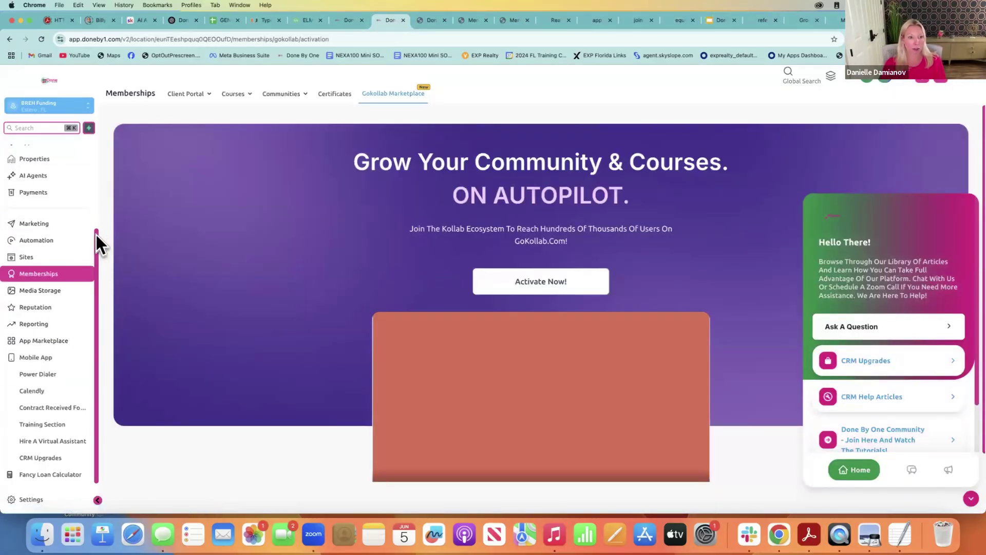
Open the Marketing Social Planner post list, close the help panel, and open a Jun 05 post's options
{"action": "scroll", "coordinate": [96, 235], "scroll_direction": "up", "scroll_amount": 3}
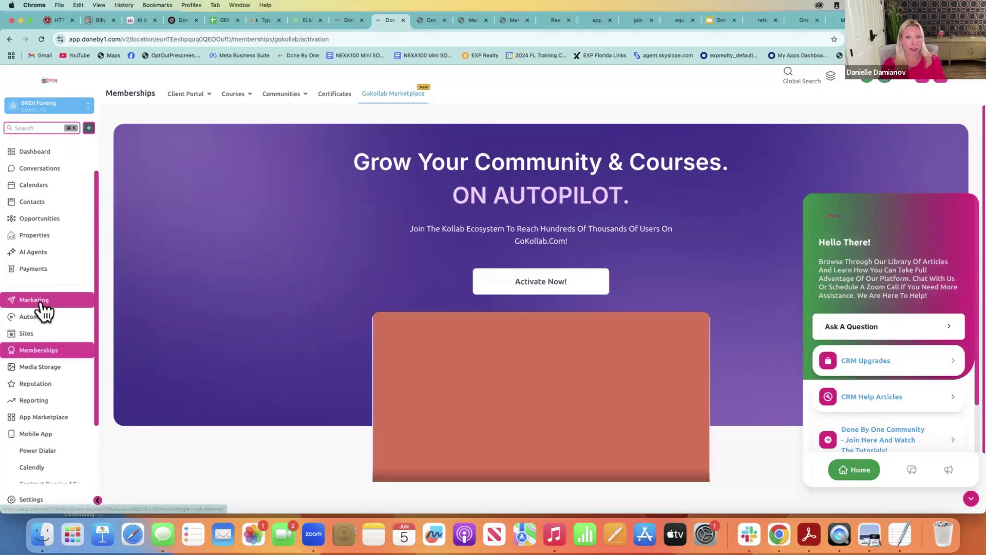
{"action": "left_click", "coordinate": [43, 301]}
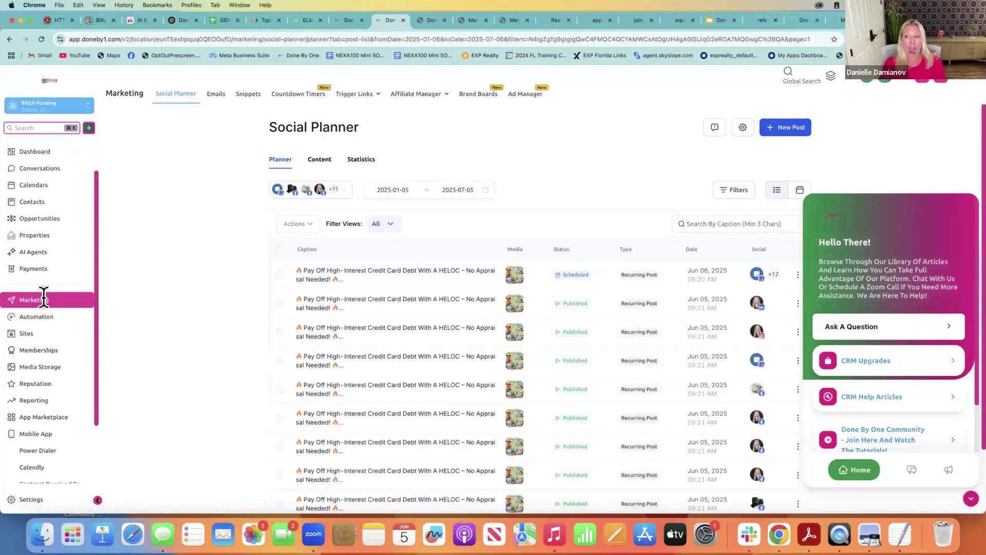
{"action": "left_click", "coordinate": [970, 498]}
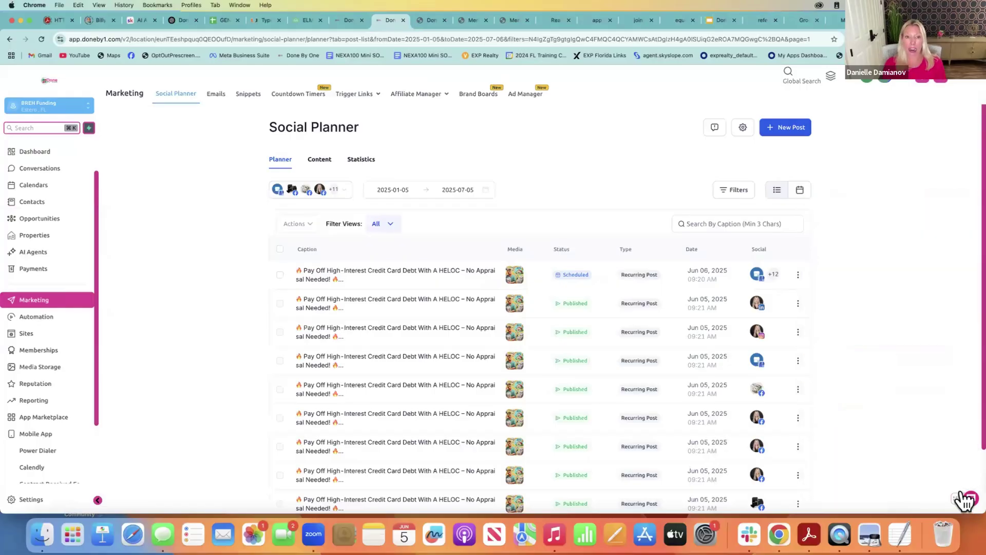
{"action": "left_click", "coordinate": [798, 473]}
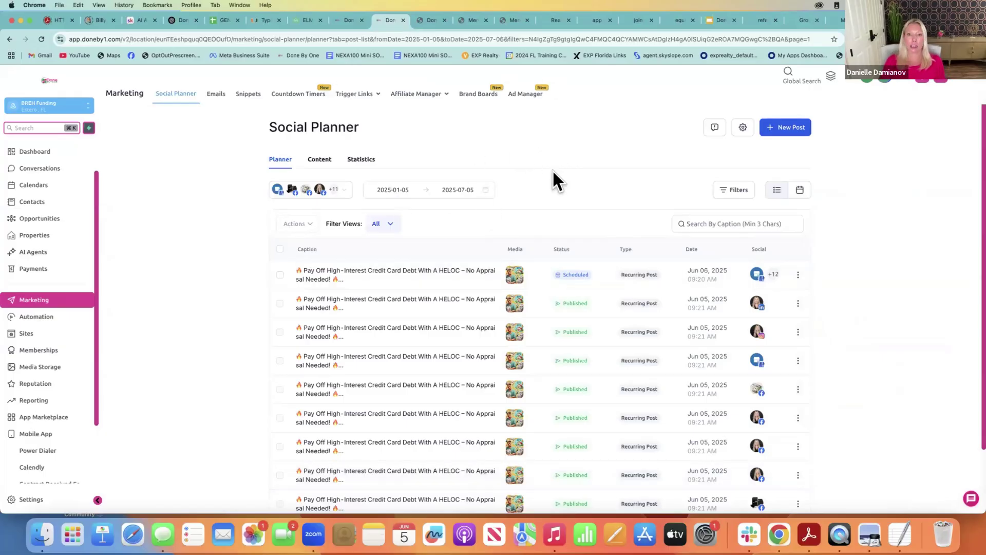
Open 'Untitled Campaign On 13 Dec 24, 09:45 AM' from the Ad Manager campaign list
{"action": "left_click", "coordinate": [520, 100]}
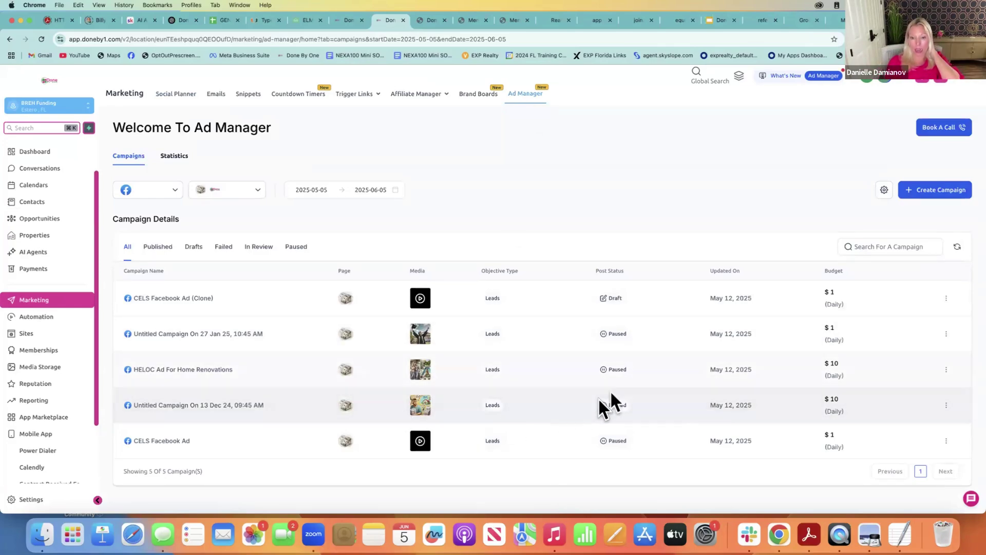
{"action": "left_click", "coordinate": [233, 406]}
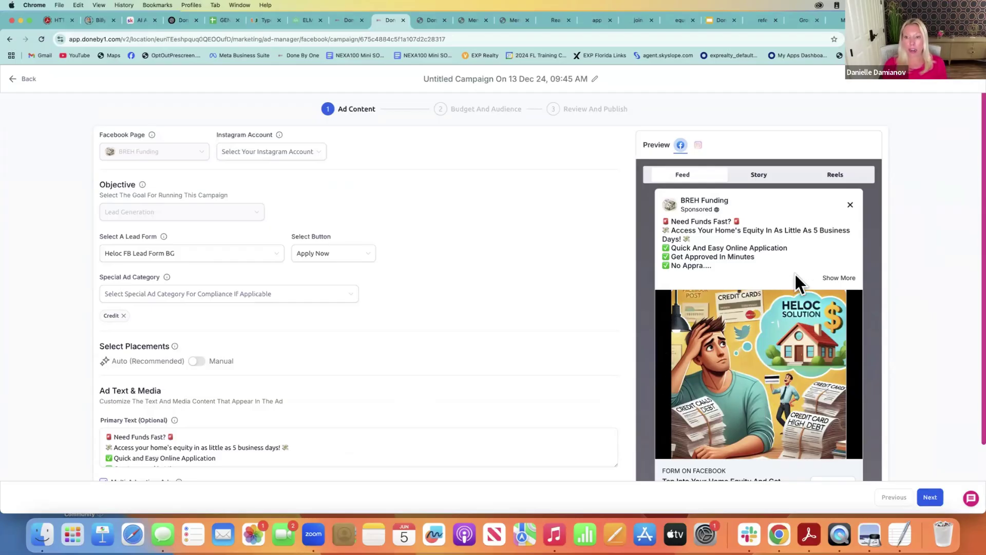
Expand the HELOC ad preview's full text, then continue to Budget And Audience
{"action": "left_click", "coordinate": [847, 278]}
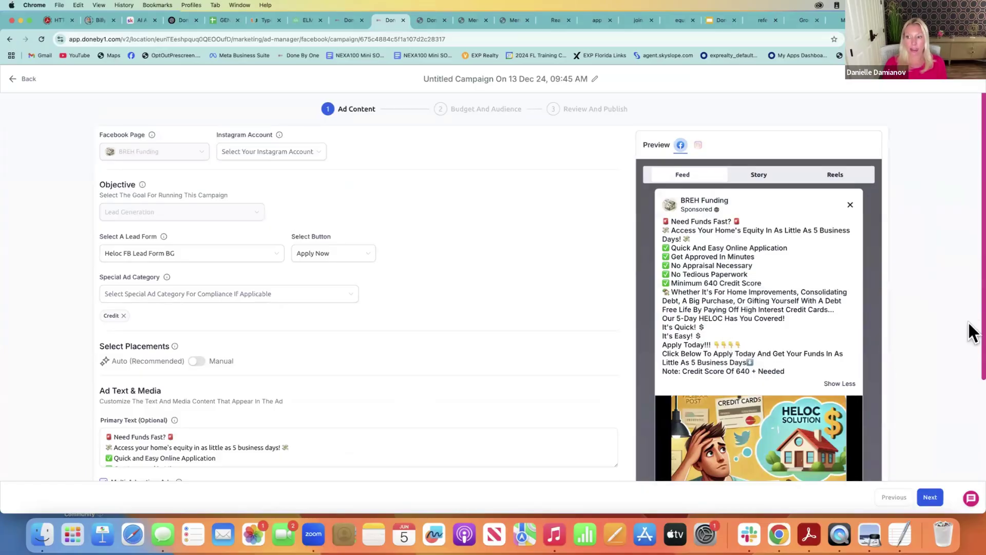
{"action": "scroll", "coordinate": [974, 429], "scroll_direction": "down", "scroll_amount": 5}
{"action": "scroll", "coordinate": [781, 360], "scroll_direction": "up", "scroll_amount": 1}
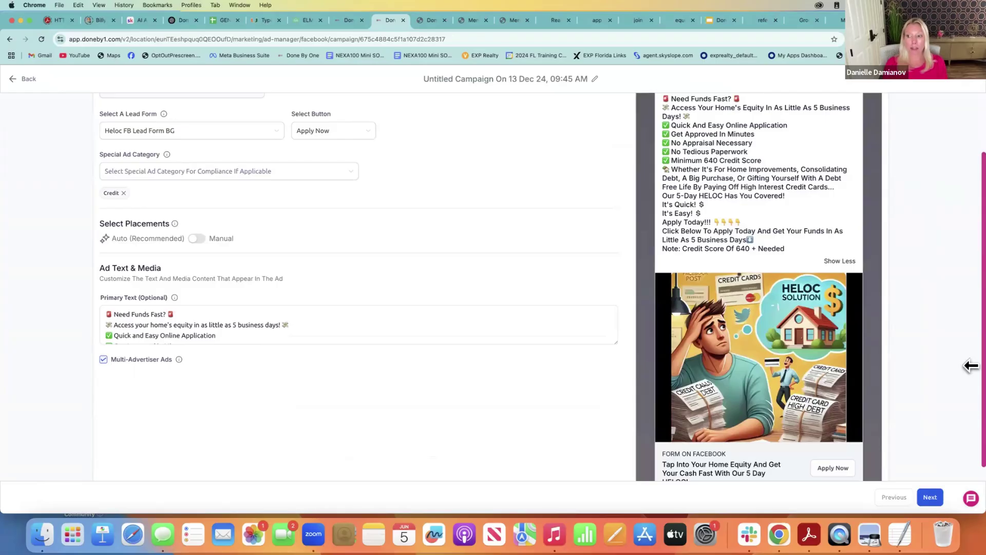
{"action": "scroll", "coordinate": [969, 346], "scroll_direction": "up", "scroll_amount": 5}
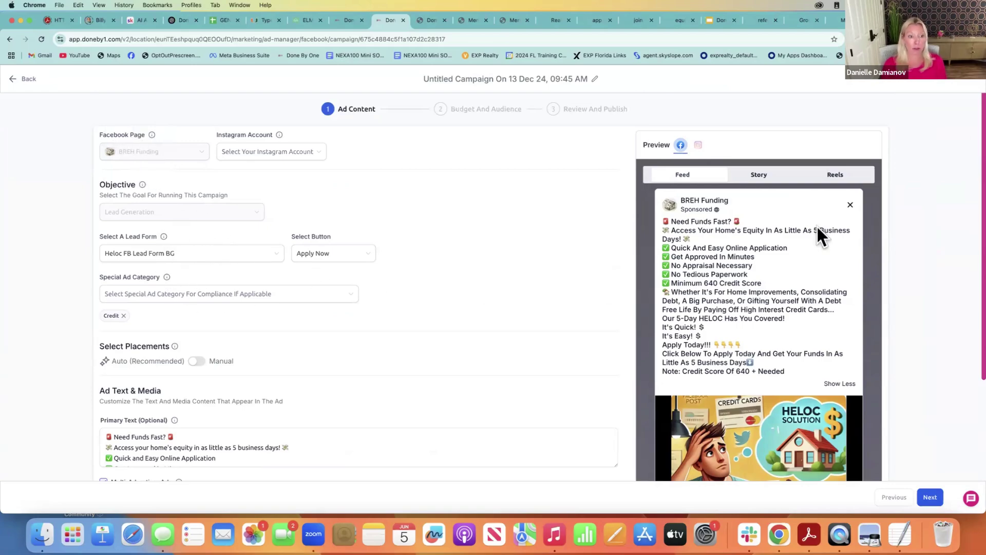
{"action": "scroll", "coordinate": [971, 314], "scroll_direction": "down", "scroll_amount": 5}
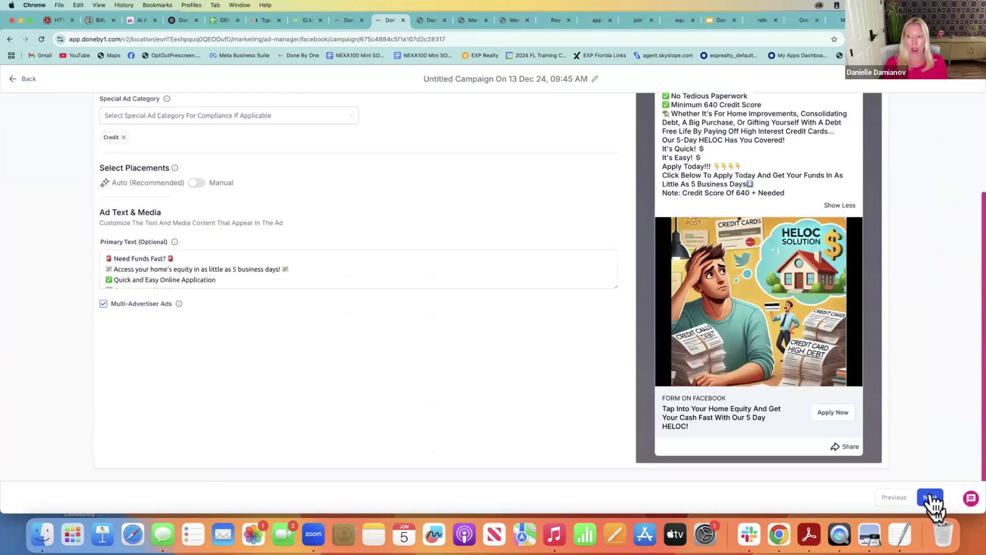
{"action": "left_click", "coordinate": [931, 497]}
Keep the $10 daily budget, check the Lookalike, Retargeting and Target Interests audience tabs, and advance to Review And Publish
{"action": "scroll", "coordinate": [494, 195], "scroll_direction": "up", "scroll_amount": 3}
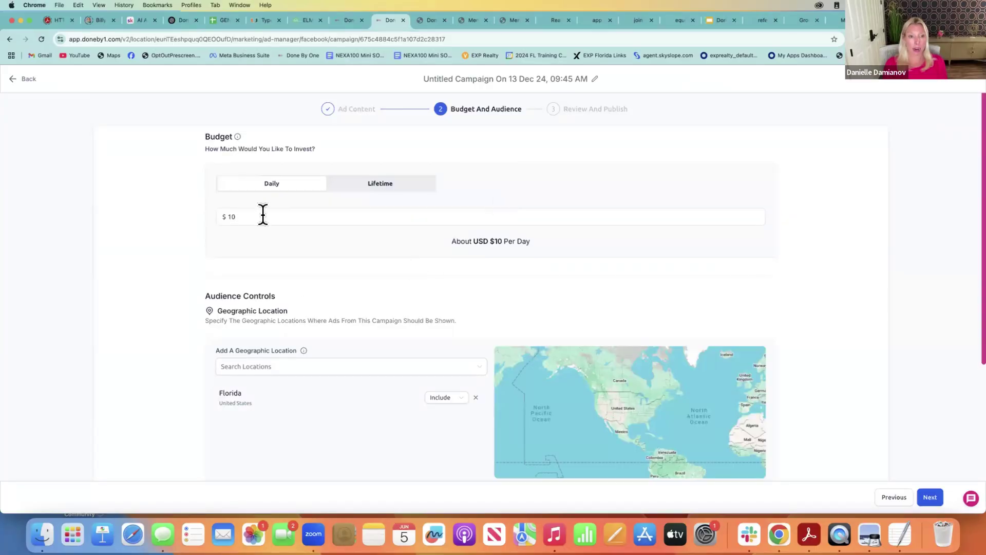
{"action": "left_click", "coordinate": [281, 216]}
{"action": "left_click", "coordinate": [390, 426]}
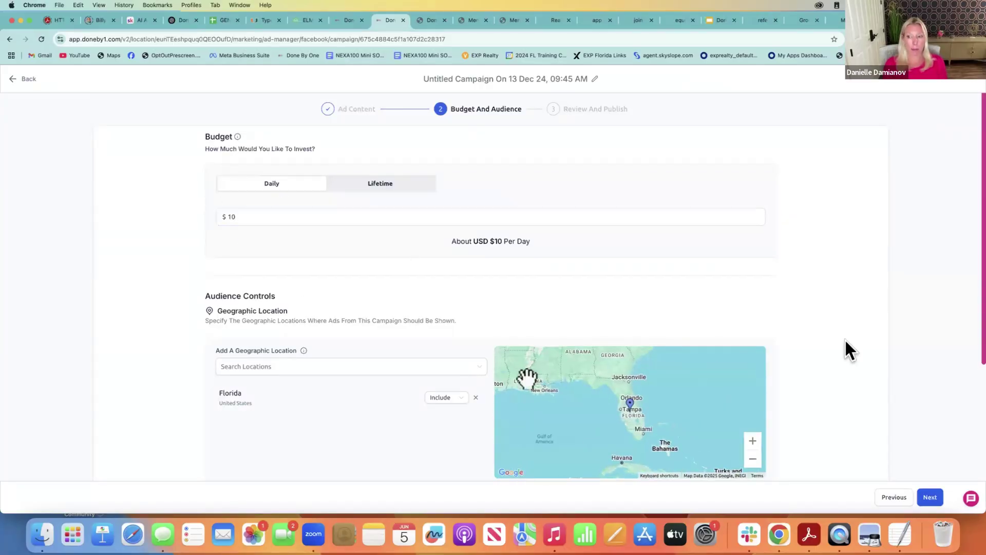
{"action": "scroll", "coordinate": [975, 326], "scroll_direction": "down", "scroll_amount": 4}
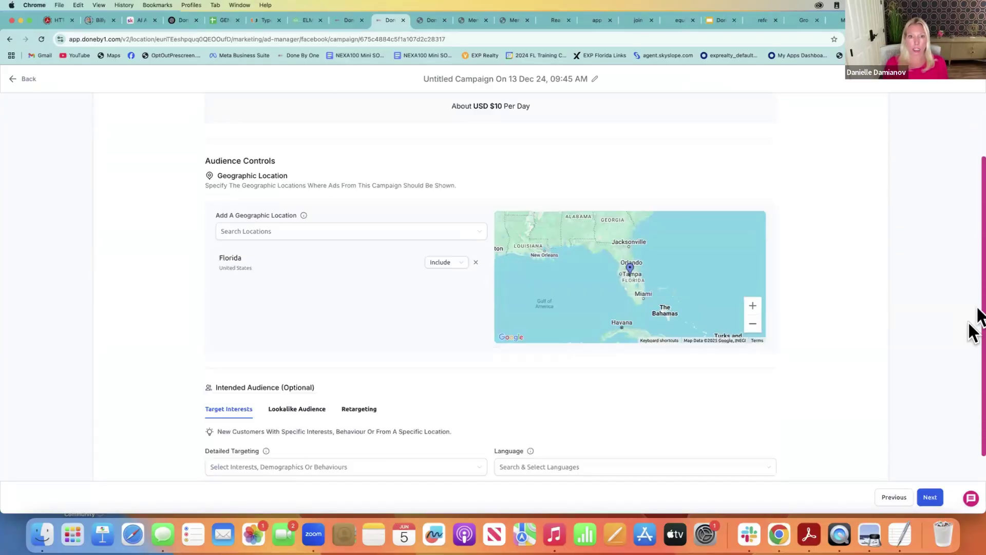
{"action": "scroll", "coordinate": [973, 364], "scroll_direction": "down", "scroll_amount": 1}
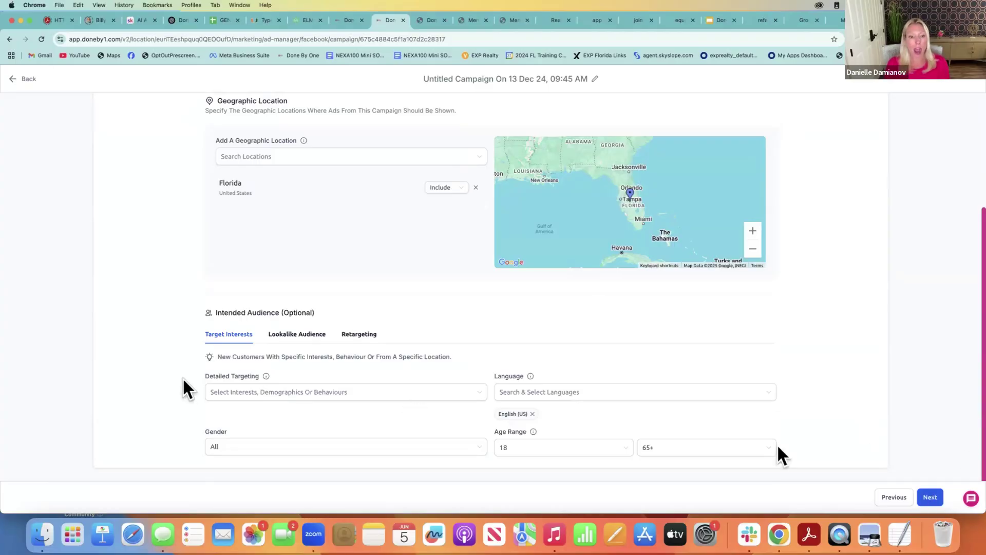
{"action": "left_click", "coordinate": [323, 335]}
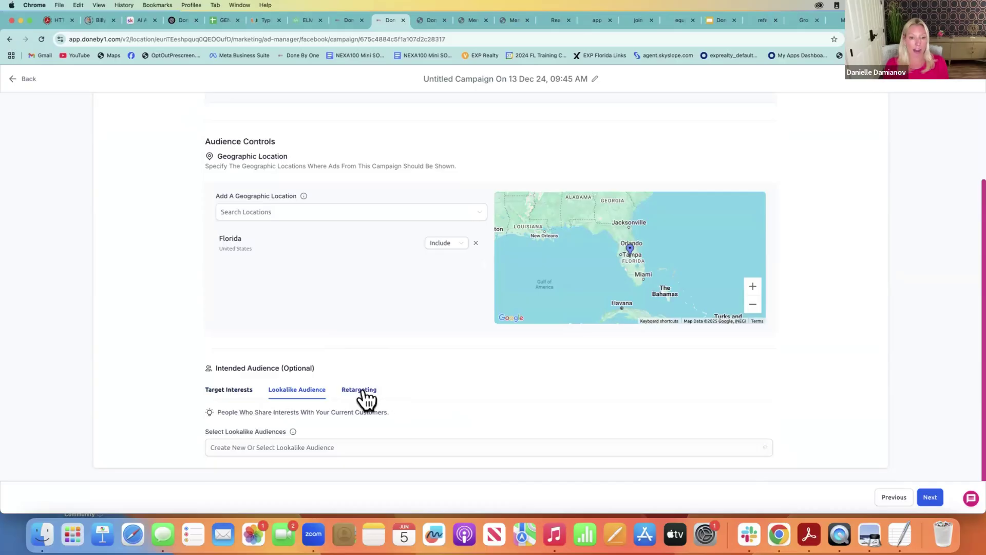
{"action": "left_click", "coordinate": [364, 395]}
{"action": "left_click", "coordinate": [232, 394]}
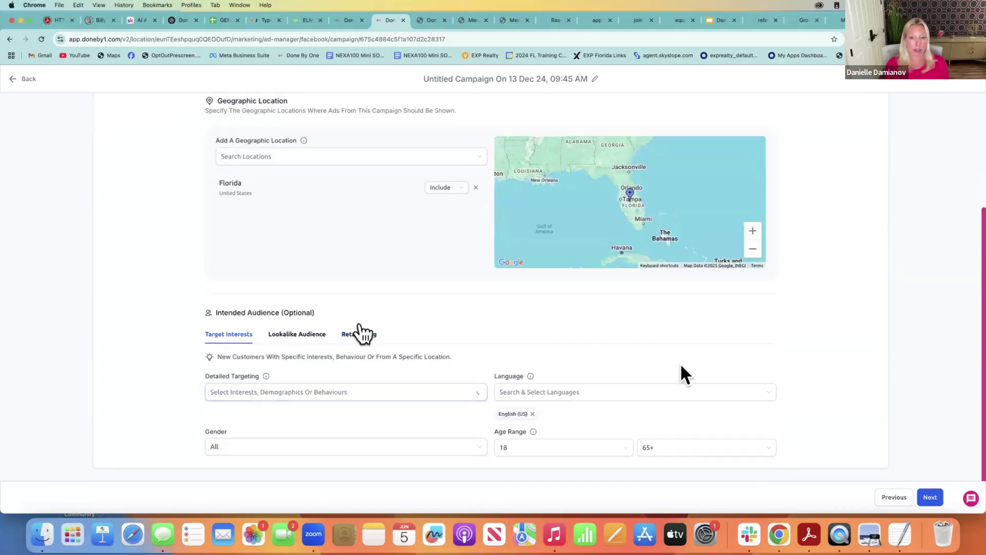
{"action": "left_click", "coordinate": [928, 498]}
{"action": "left_click", "coordinate": [928, 499]}
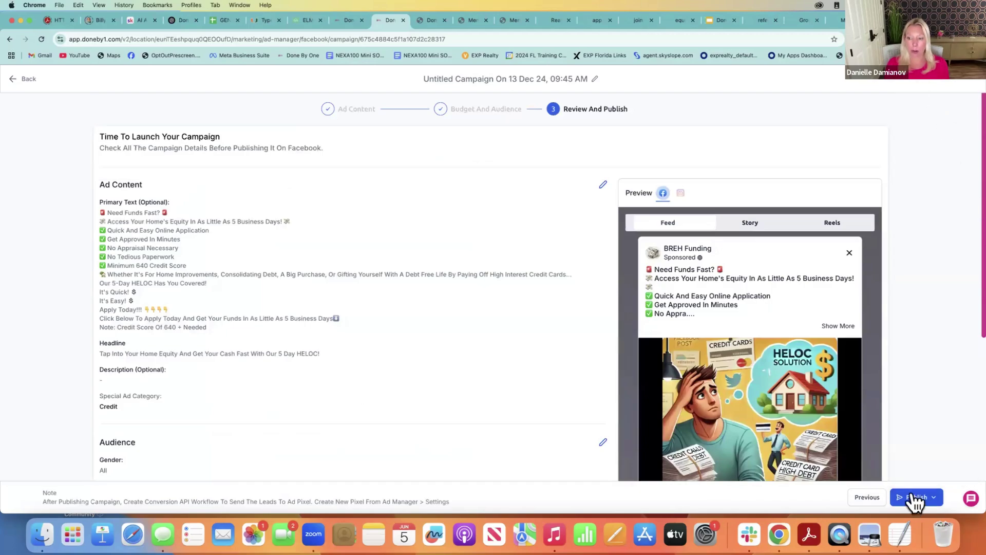
Publish the Dec 13 campaign now with Publish Ad Now and confirm it
{"action": "left_click", "coordinate": [913, 499]}
{"action": "left_click", "coordinate": [921, 449]}
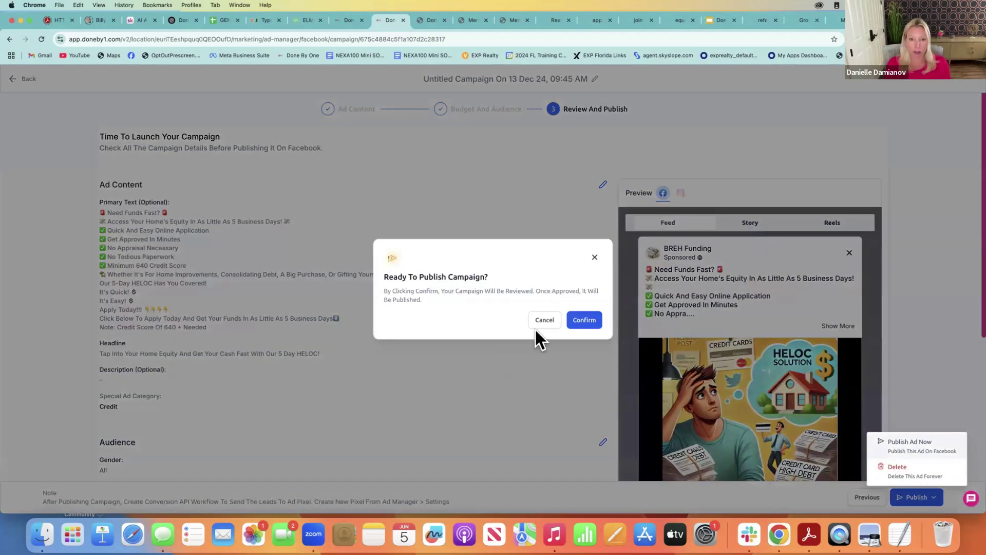
{"action": "left_click", "coordinate": [573, 318]}
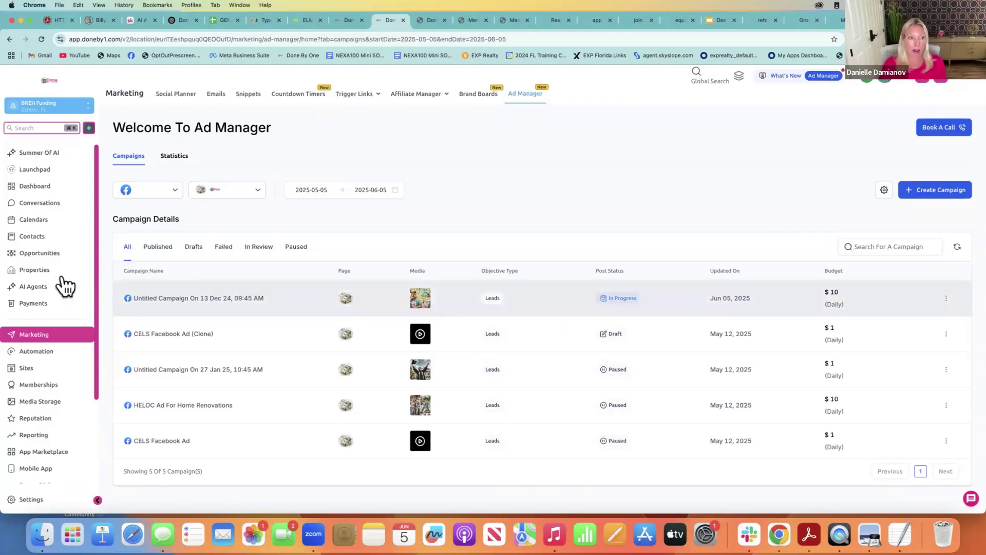
Switch the Opportunities board to the Facebook Ad Lead pipeline
{"action": "left_click", "coordinate": [50, 252]}
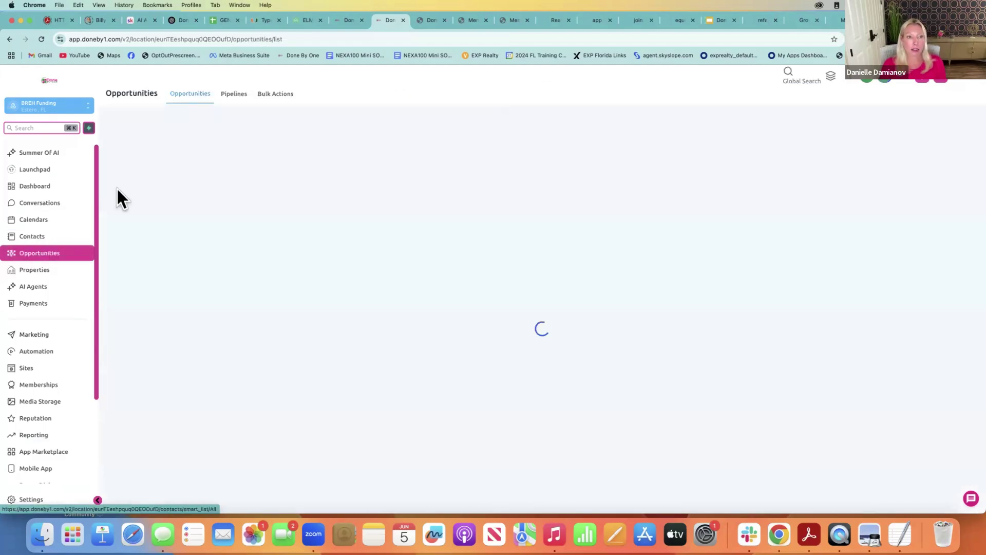
{"action": "left_click", "coordinate": [190, 121]}
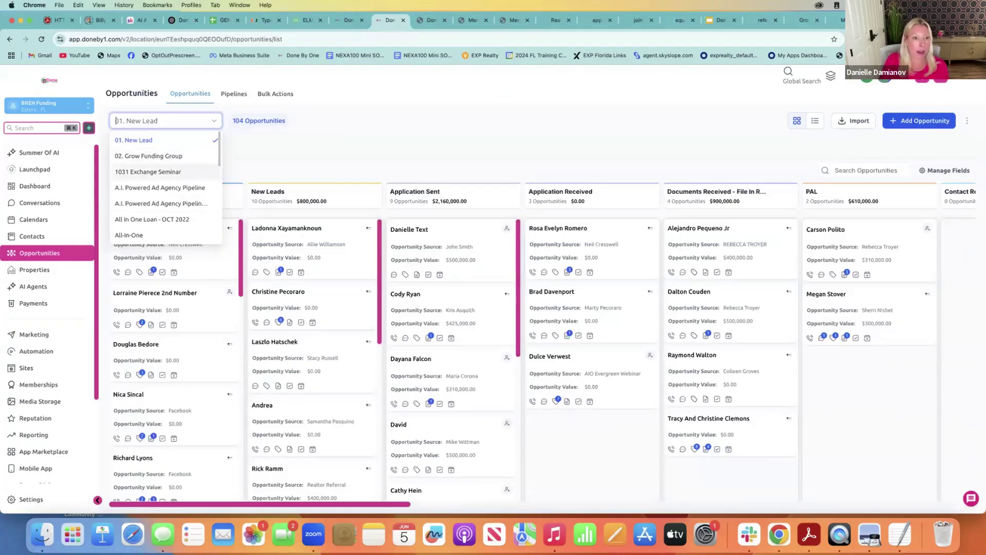
{"action": "scroll", "coordinate": [165, 195], "scroll_direction": "down", "scroll_amount": 2}
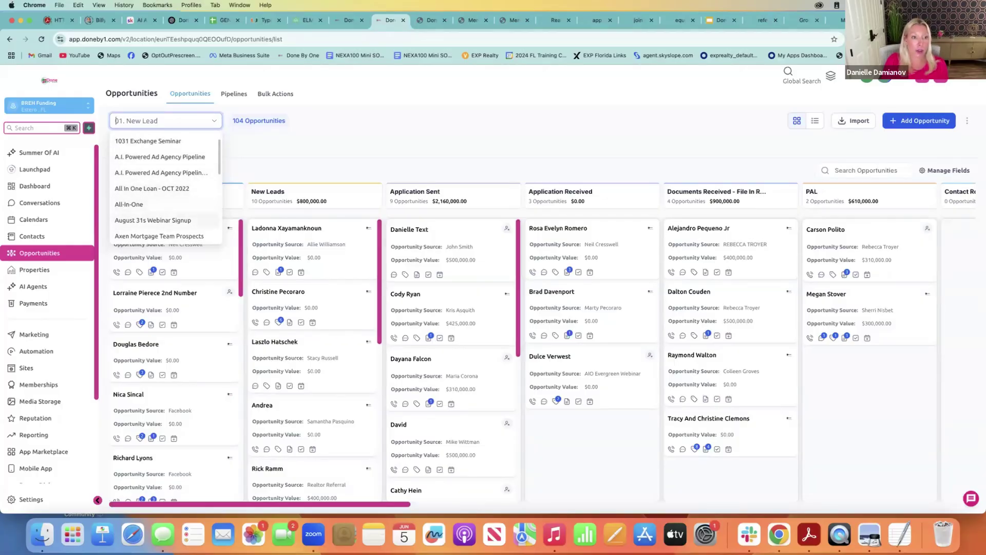
{"action": "scroll", "coordinate": [164, 195], "scroll_direction": "down", "scroll_amount": 1}
{"action": "scroll", "coordinate": [165, 190], "scroll_direction": "down", "scroll_amount": 1}
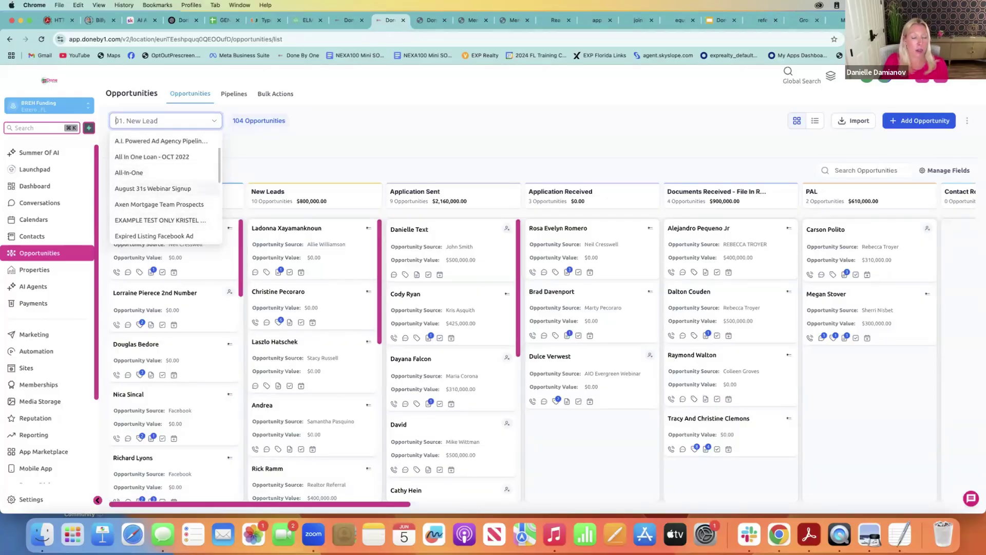
{"action": "scroll", "coordinate": [165, 190], "scroll_direction": "down", "scroll_amount": 1}
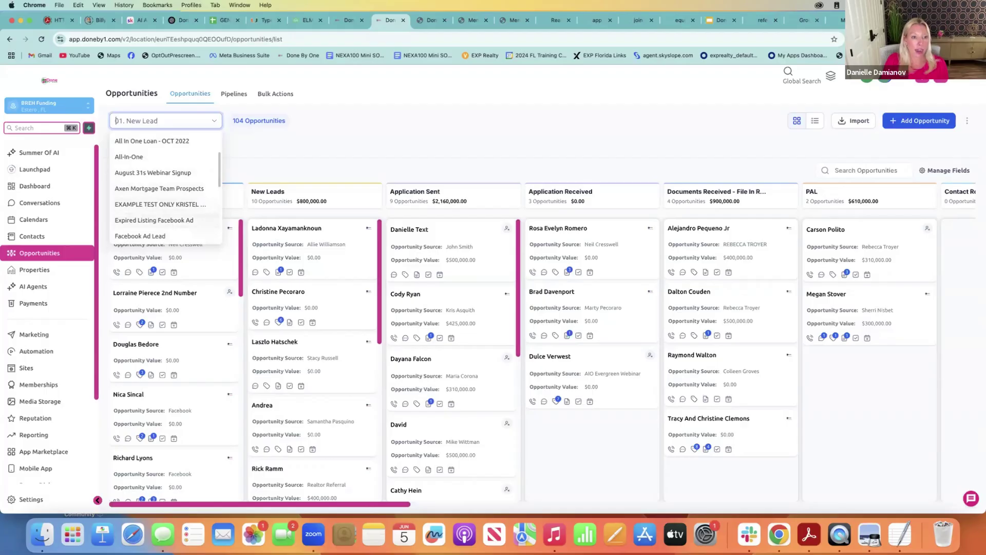
{"action": "left_click", "coordinate": [139, 236]}
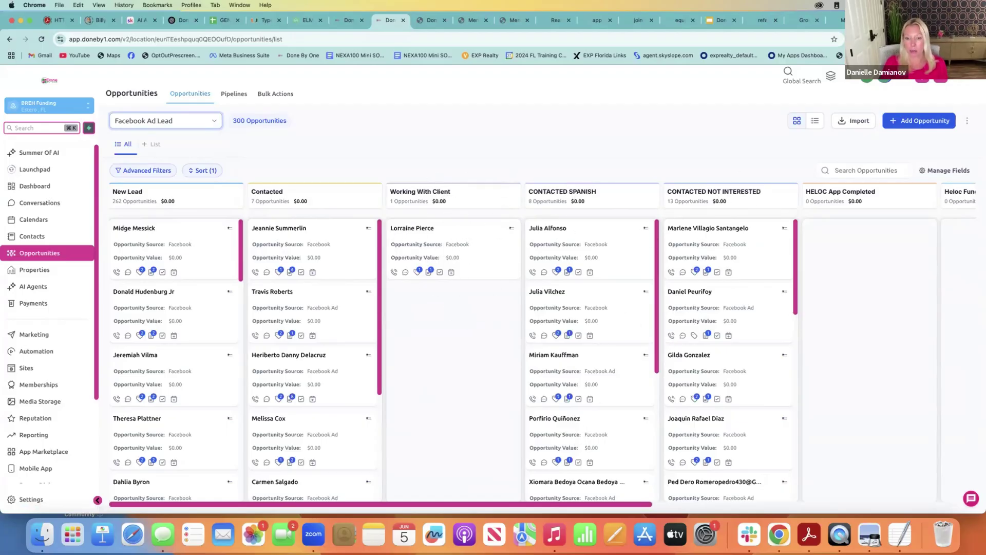
Scroll right across all Facebook Ad Lead stage columns and back left
{"action": "left_click_drag", "start_coordinate": [481, 504], "coordinate": [841, 522]}
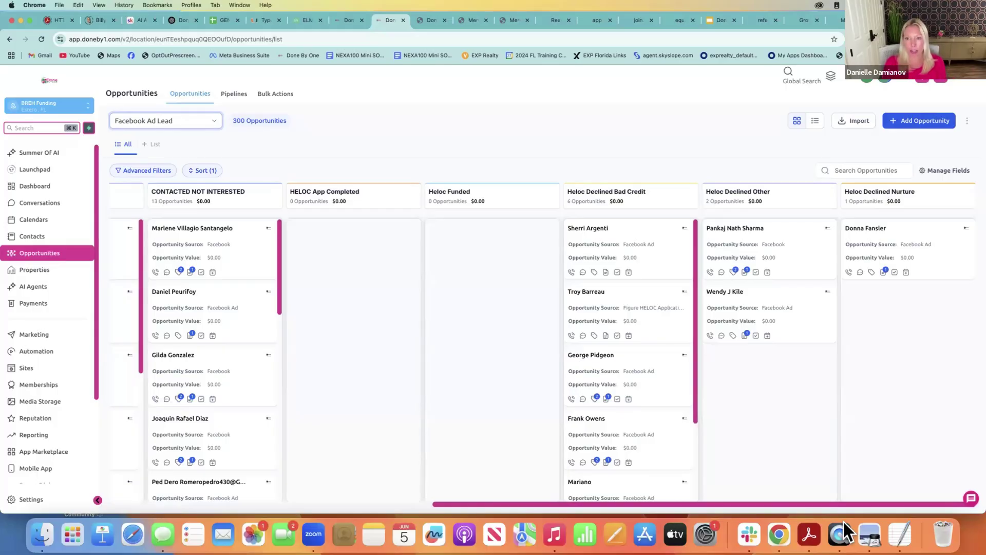
{"action": "left_click_drag", "start_coordinate": [783, 504], "coordinate": [533, 488]}
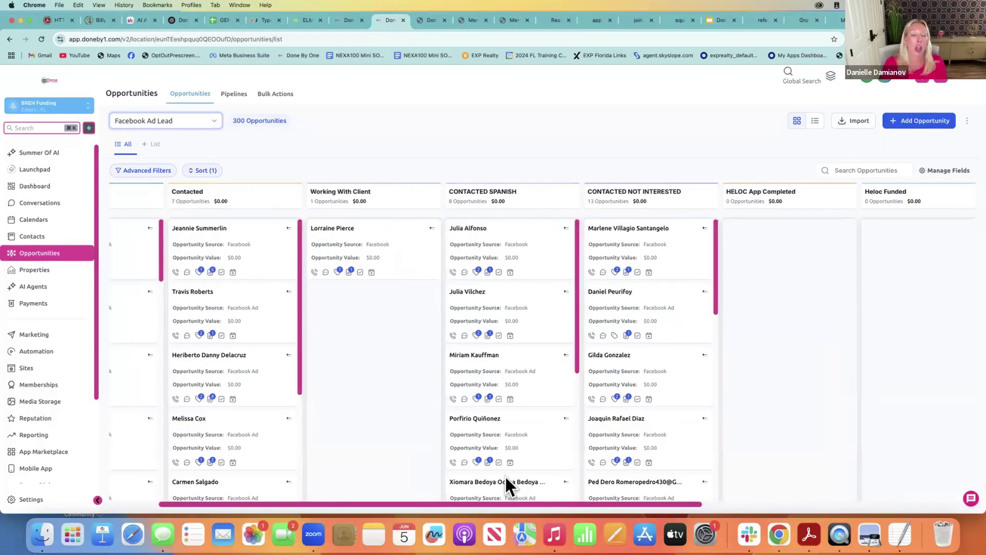
{"action": "scroll", "coordinate": [506, 480], "scroll_direction": "left", "scroll_amount": 3}
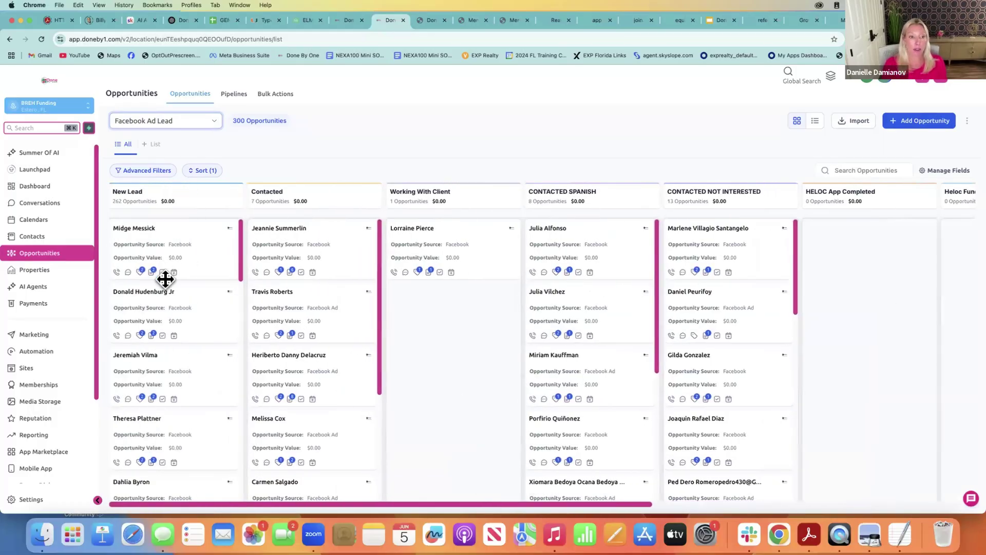
Open the top New Lead card's contact and fetch its older conversation messages
{"action": "left_click", "coordinate": [132, 234]}
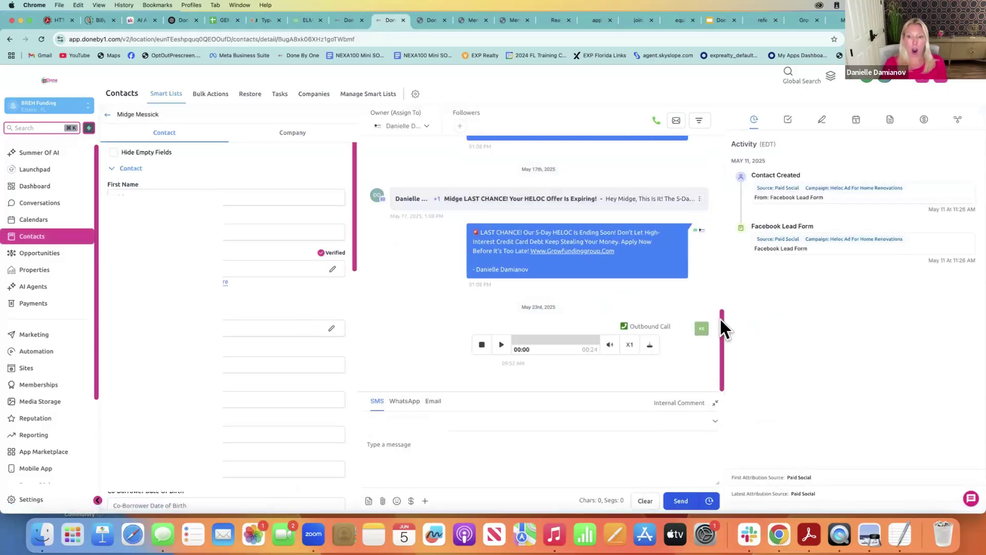
{"action": "left_click_drag", "start_coordinate": [720, 320], "coordinate": [720, 134]}
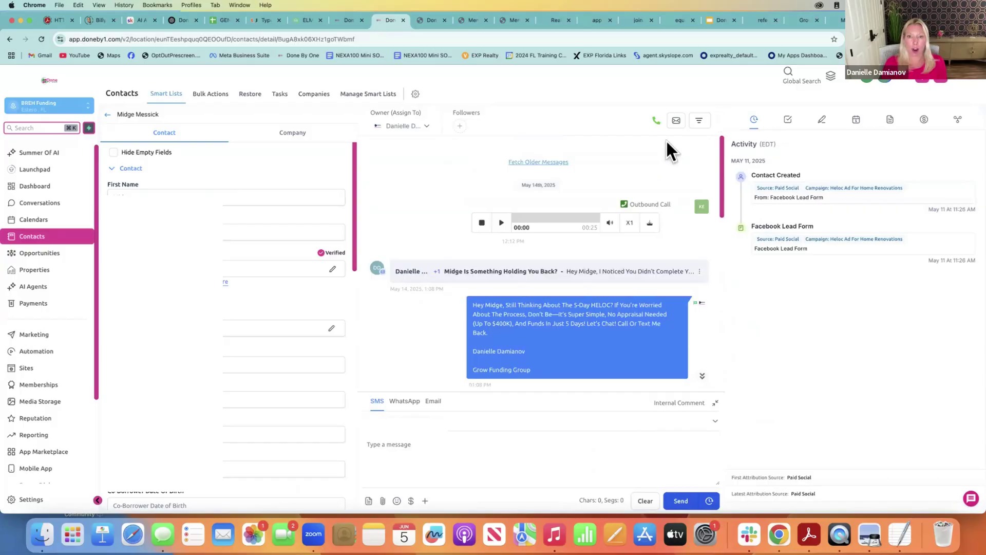
{"action": "left_click", "coordinate": [563, 162]}
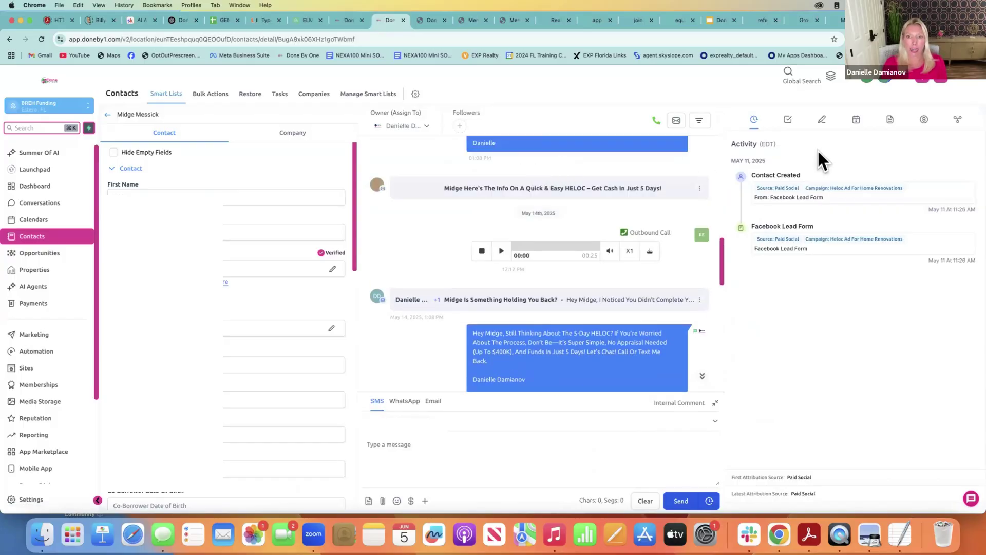
{"action": "left_click_drag", "start_coordinate": [722, 266], "coordinate": [730, 142]}
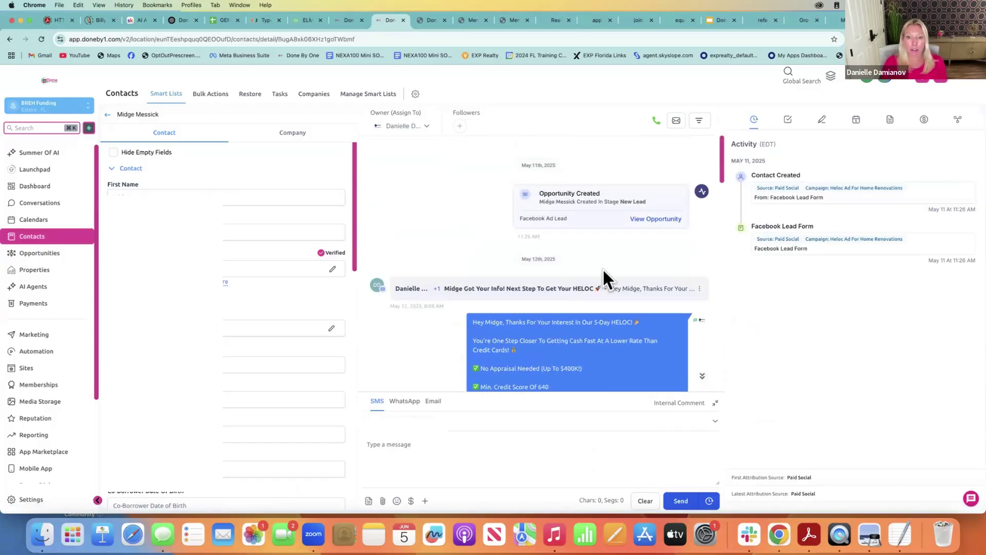
Expand the next-step HELOC and quick-and-easy HELOC emails, then go to Power Dialer
{"action": "left_click", "coordinate": [545, 288]}
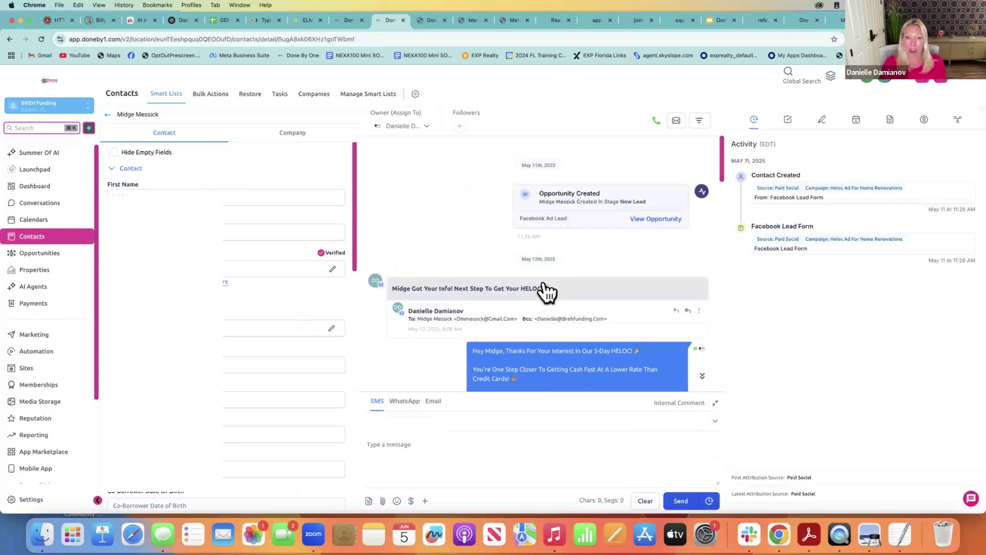
{"action": "left_click_drag", "start_coordinate": [722, 159], "coordinate": [725, 295]}
{"action": "left_click", "coordinate": [651, 273]}
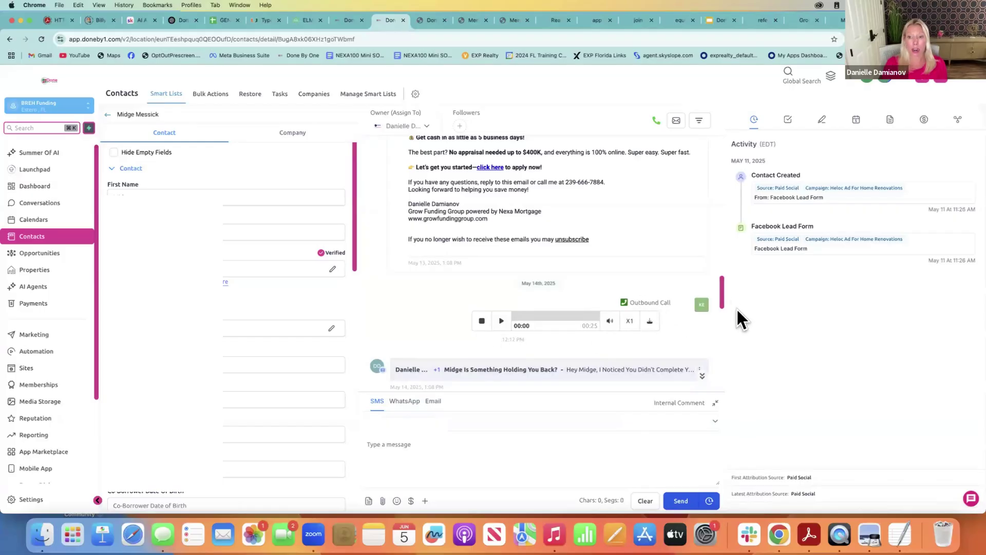
{"action": "left_click_drag", "start_coordinate": [722, 282], "coordinate": [720, 373]}
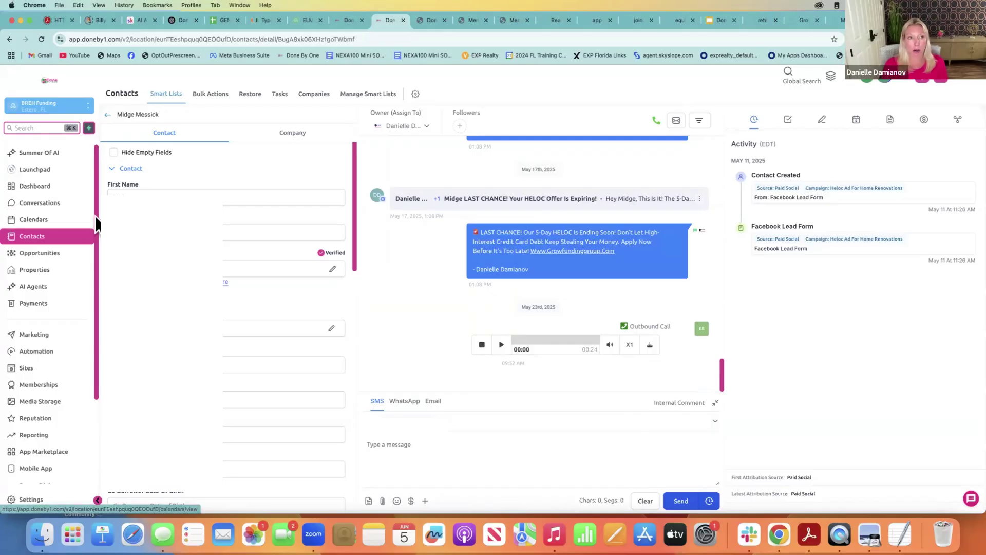
{"action": "left_click_drag", "start_coordinate": [96, 219], "coordinate": [82, 318]}
{"action": "left_click", "coordinate": [63, 375]}
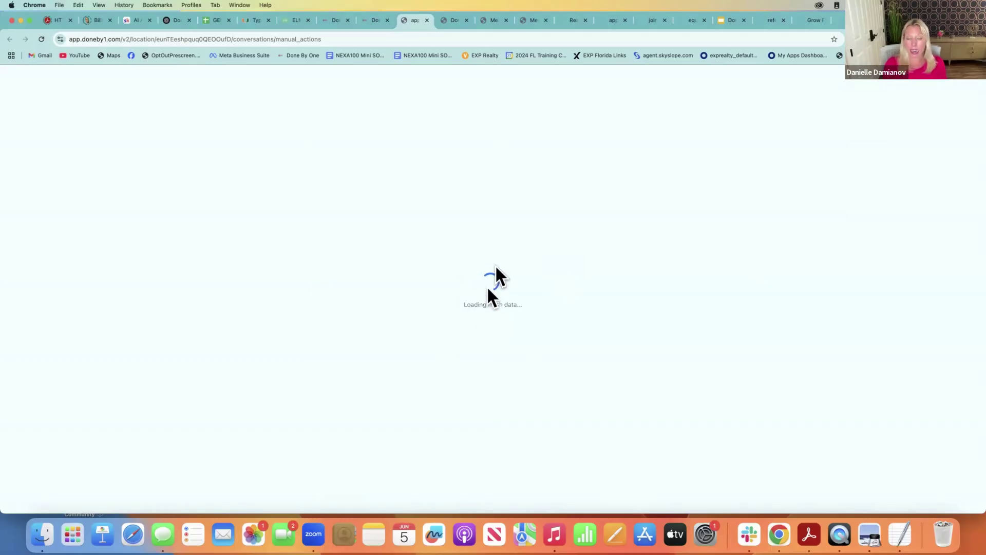
Back on the contact tab, browse Automation's 2. Facebook Ads folder, then open 3. Recruiting
{"action": "left_click", "coordinate": [368, 20]}
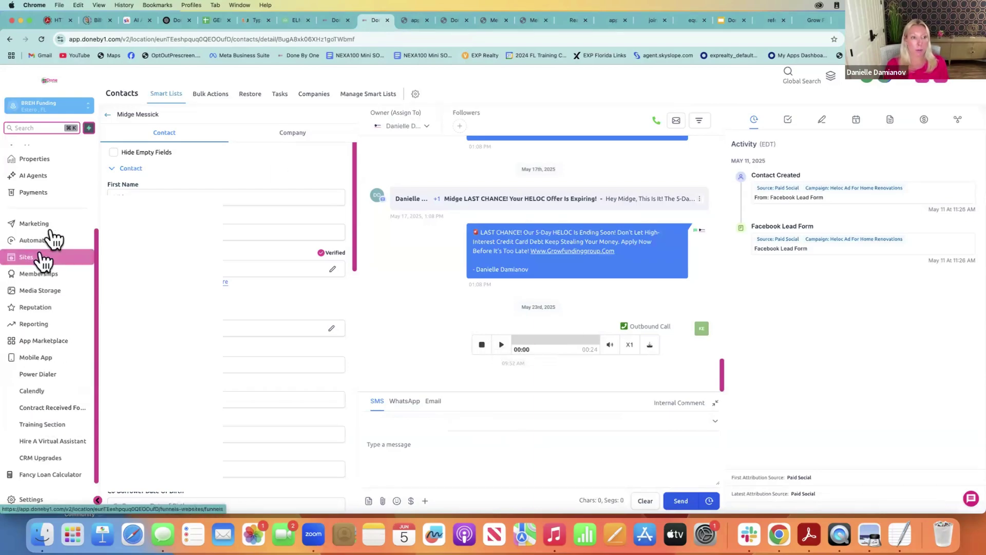
{"action": "left_click", "coordinate": [48, 240]}
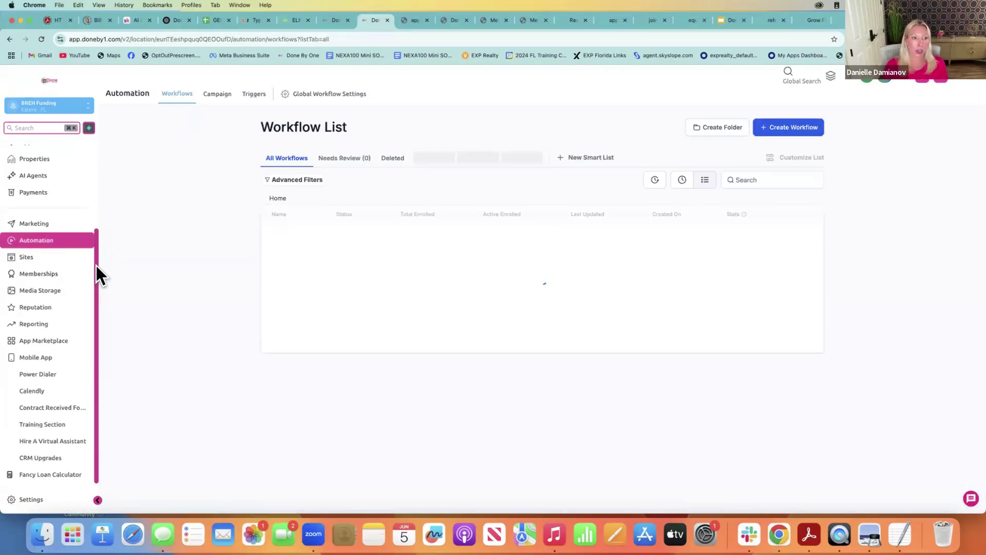
{"action": "left_click_drag", "start_coordinate": [97, 265], "coordinate": [105, 229]}
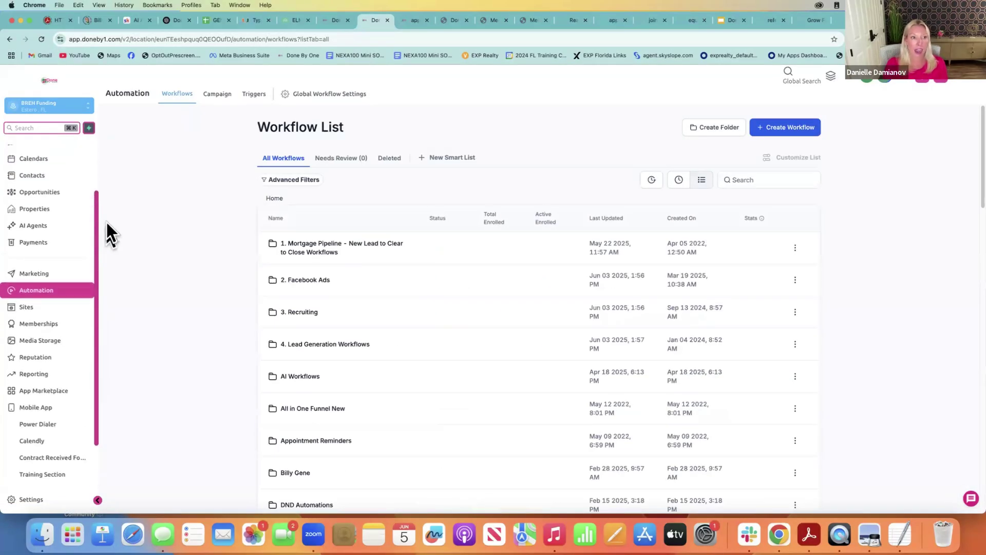
{"action": "left_click", "coordinate": [312, 282]}
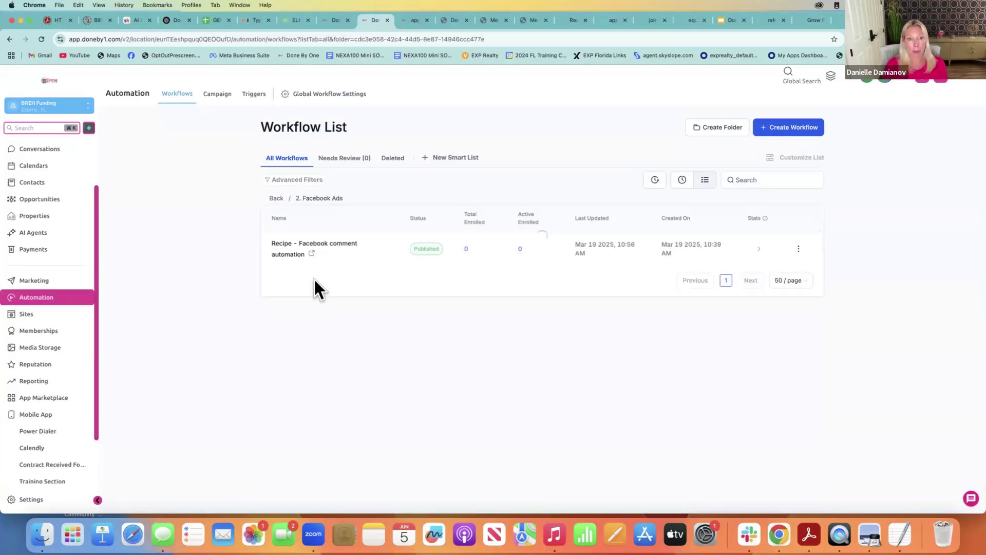
{"action": "left_click", "coordinate": [278, 199]}
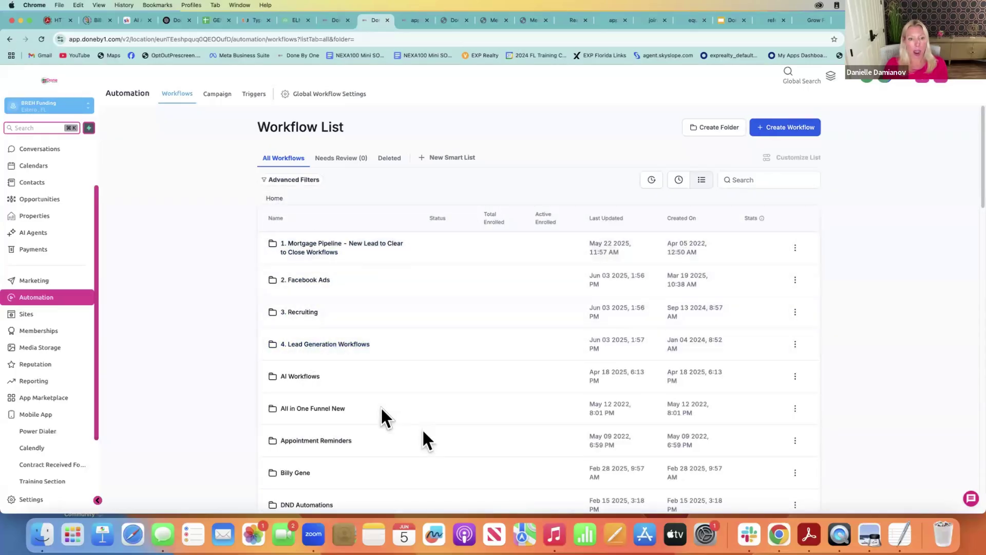
{"action": "left_click", "coordinate": [309, 316]}
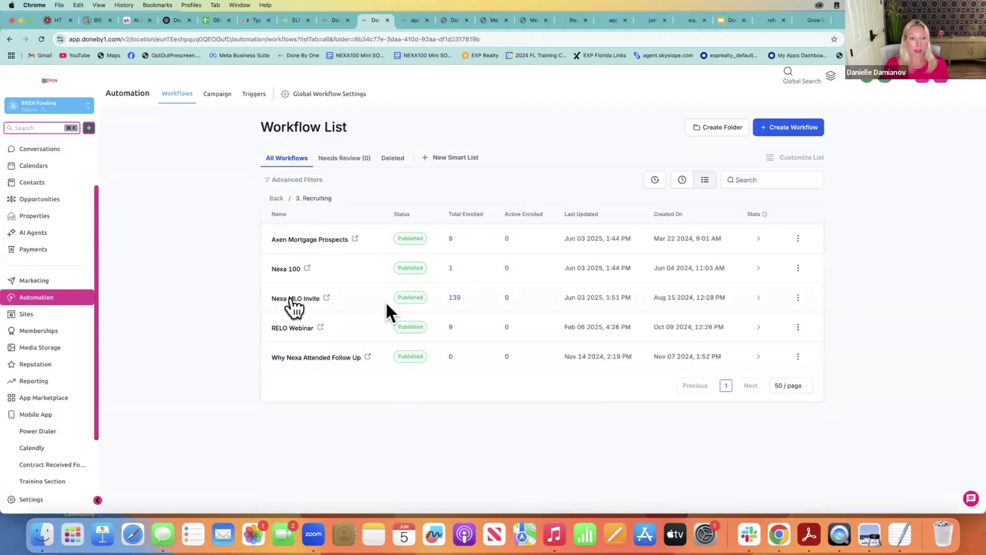
Open Nexa MLO Invite and read its Create Or Update Opportunity and Email 1 step settings
{"action": "left_click", "coordinate": [292, 299]}
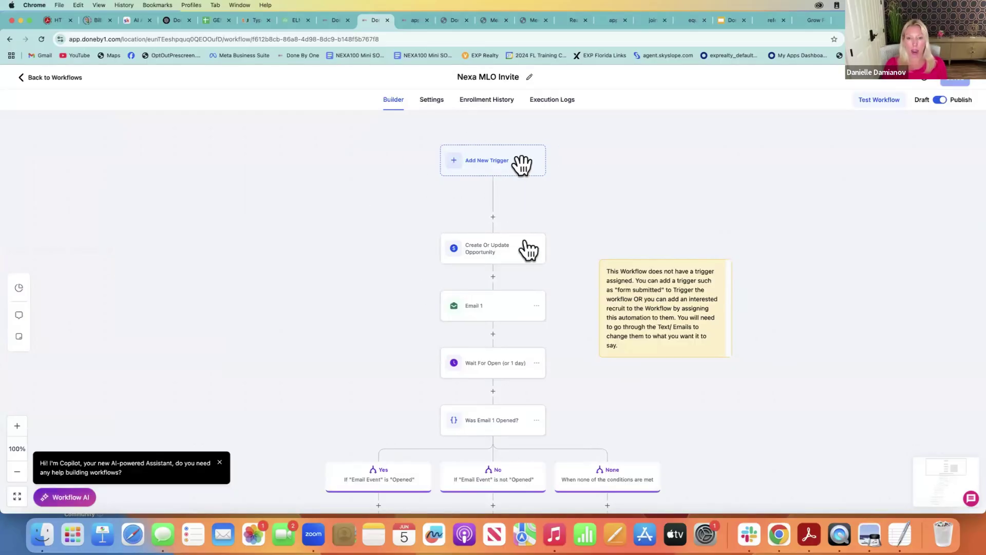
{"action": "left_click", "coordinate": [468, 248]}
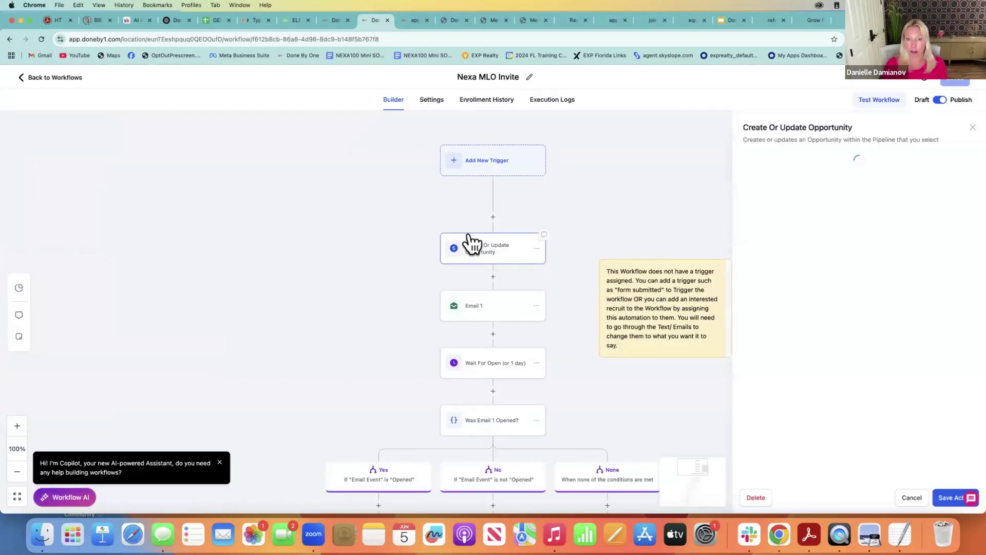
{"action": "left_click", "coordinate": [485, 314]}
{"action": "scroll", "coordinate": [611, 420], "scroll_direction": "down", "scroll_amount": 5}
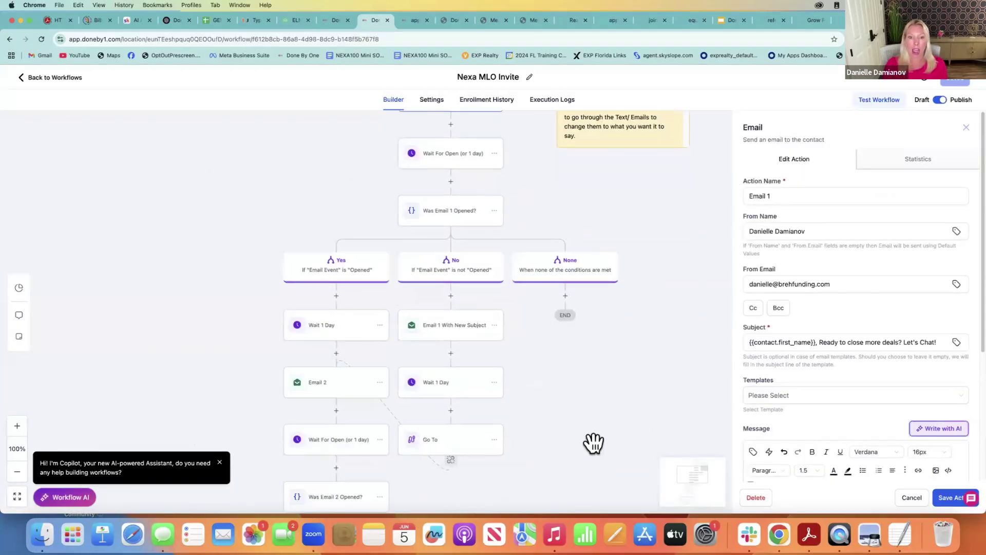
{"action": "scroll", "coordinate": [626, 346], "scroll_direction": "down", "scroll_amount": 4}
{"action": "scroll", "coordinate": [635, 342], "scroll_direction": "down", "scroll_amount": 2}
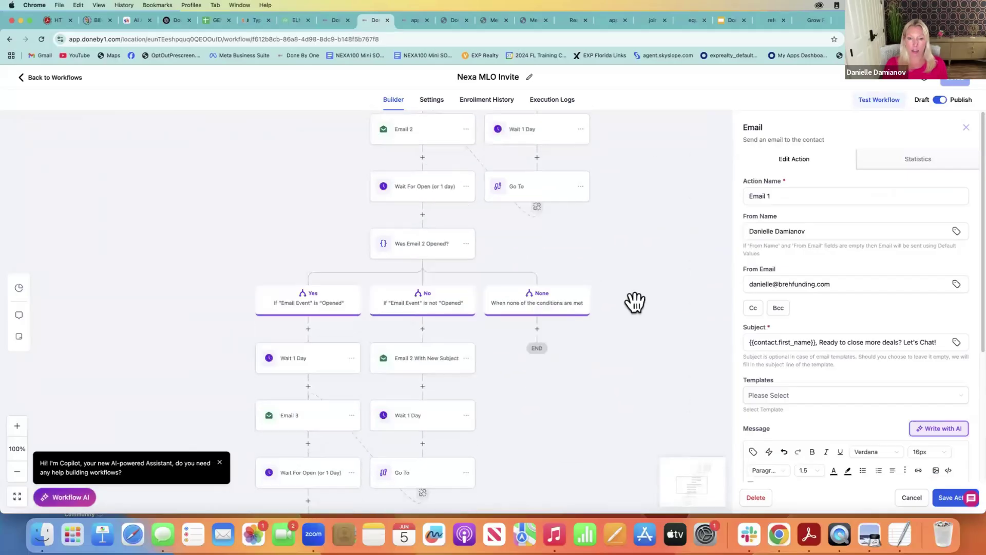
{"action": "scroll", "coordinate": [609, 354], "scroll_direction": "down", "scroll_amount": 2}
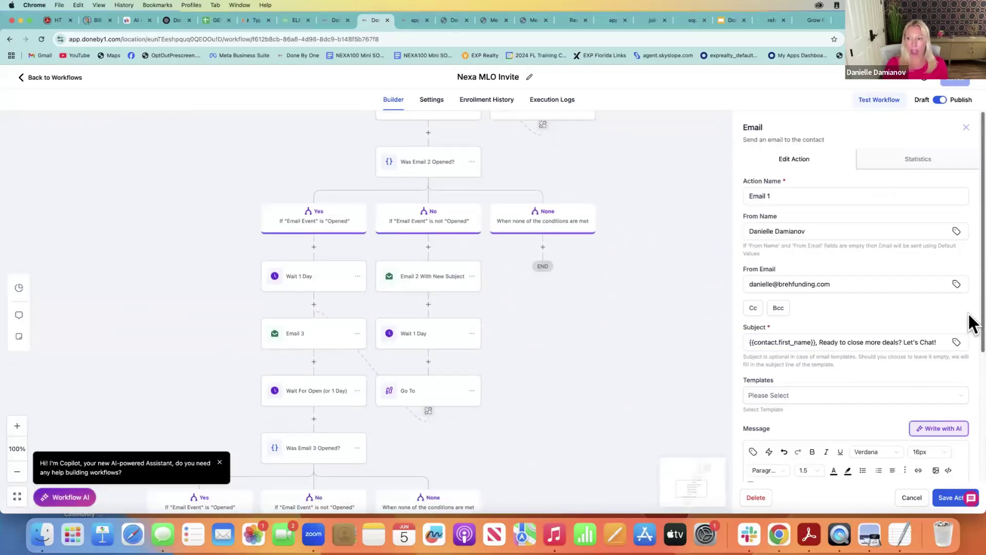
{"action": "scroll", "coordinate": [972, 332], "scroll_direction": "down", "scroll_amount": 5}
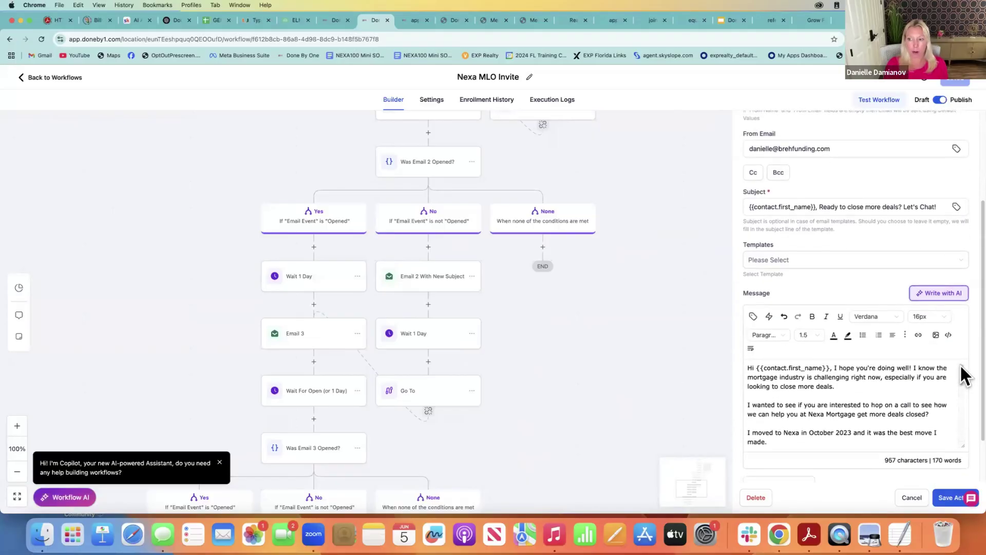
{"action": "scroll", "coordinate": [962, 390], "scroll_direction": "down", "scroll_amount": 3}
{"action": "left_click_drag", "start_coordinate": [963, 409], "coordinate": [962, 438]}
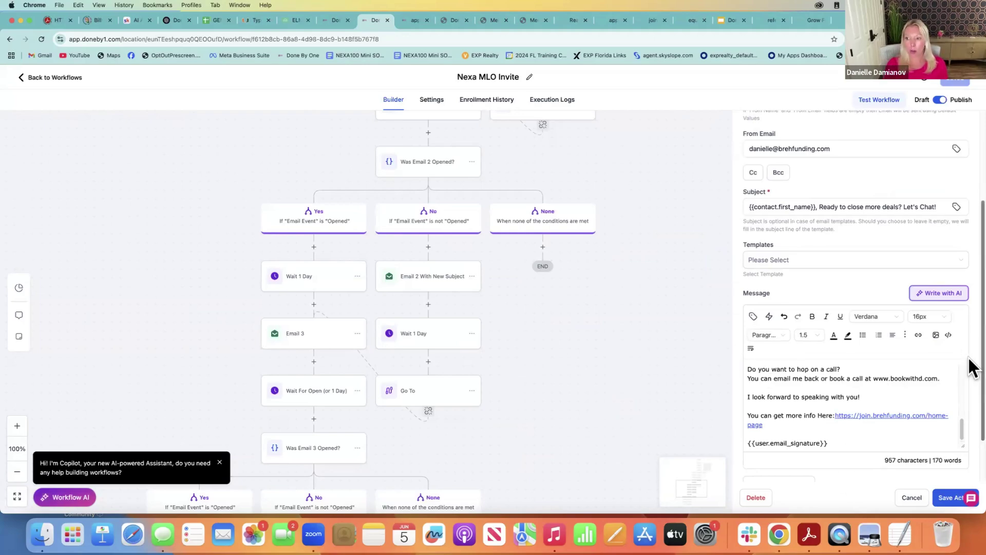
Pan to the workflow's later email branches, then return to the Recruiting workflow list
{"action": "left_click_drag", "start_coordinate": [671, 337], "coordinate": [674, 205]}
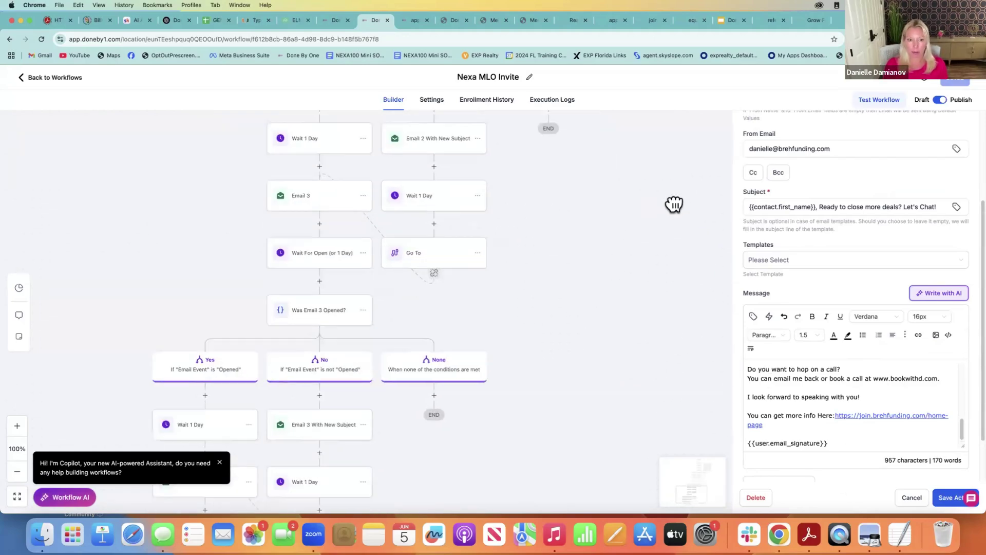
{"action": "left_click_drag", "start_coordinate": [562, 337], "coordinate": [660, 245]}
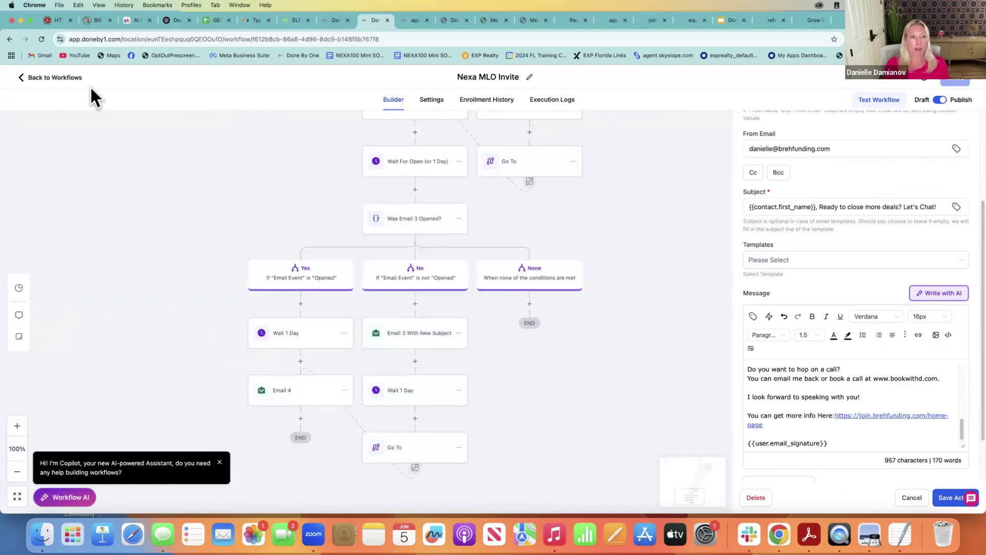
{"action": "left_click", "coordinate": [62, 75]}
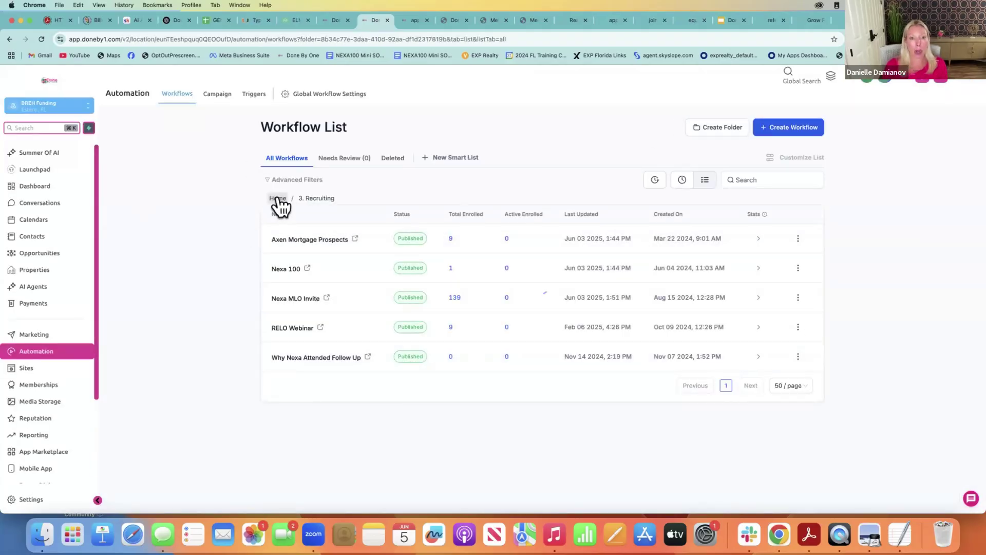
From the top-level workflow folders, create a new workflow starting from scratch
{"action": "left_click", "coordinate": [277, 199]}
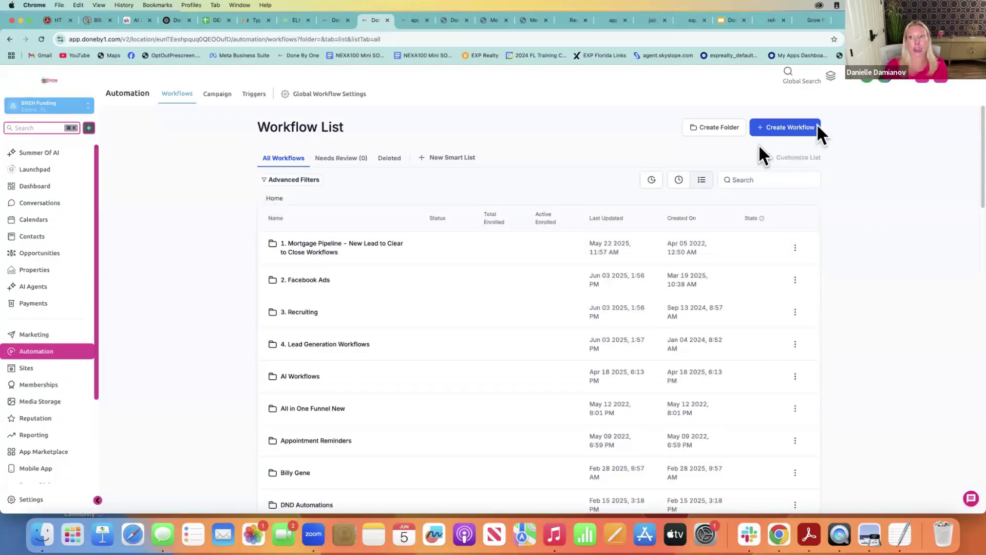
{"action": "left_click", "coordinate": [791, 132]}
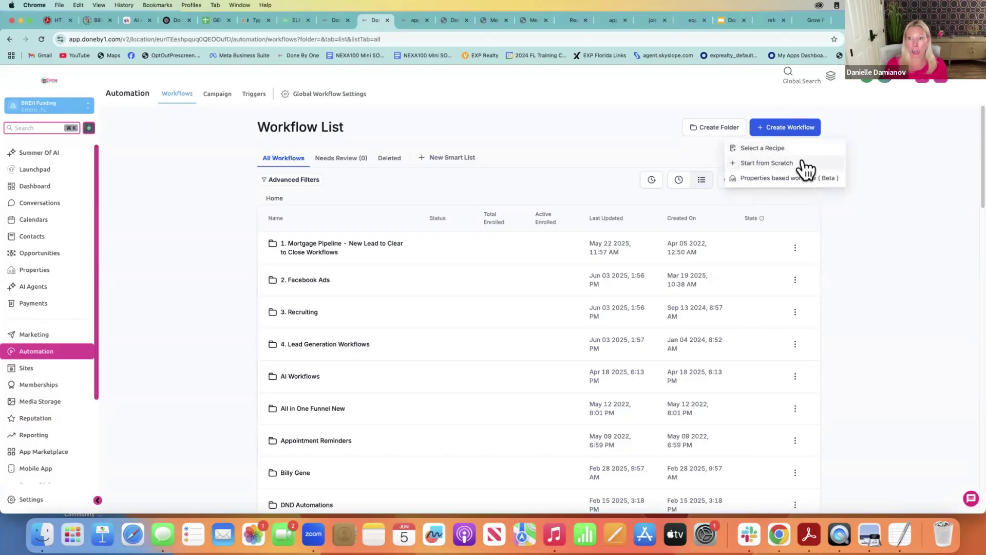
{"action": "left_click", "coordinate": [768, 164]}
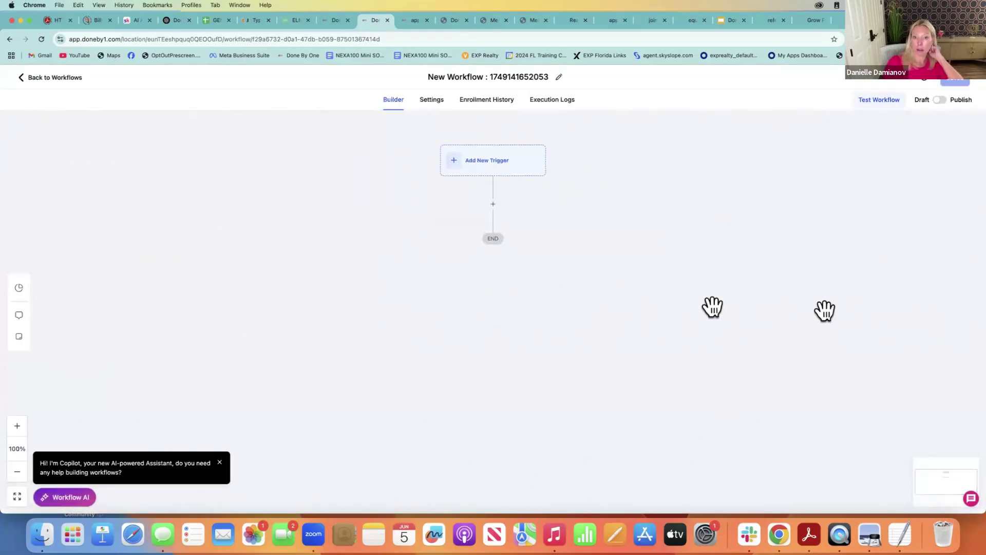
Scroll through every action category in the new workflow's Actions panel, then return to the Workflow List
{"action": "left_click", "coordinate": [494, 204]}
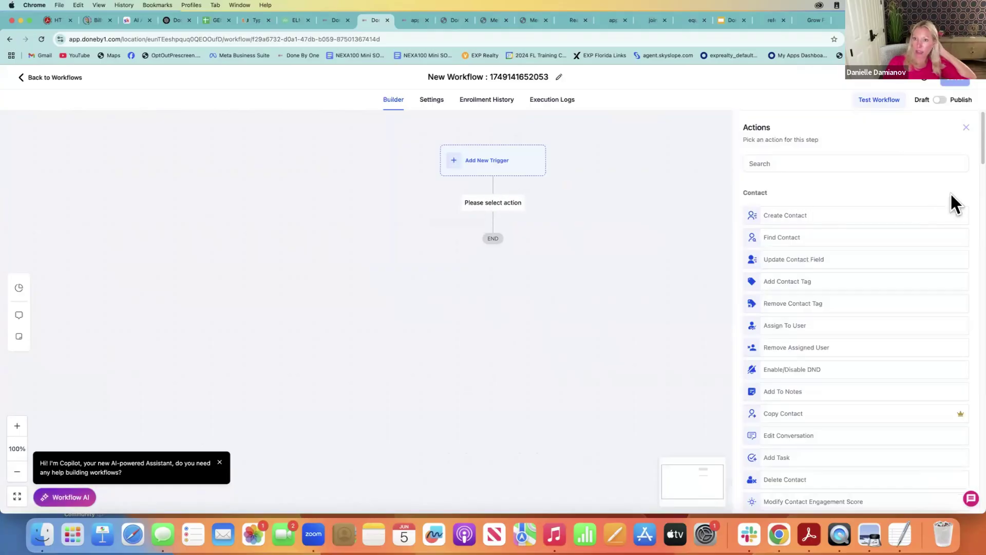
{"action": "scroll", "coordinate": [972, 144], "scroll_direction": "down", "scroll_amount": 1}
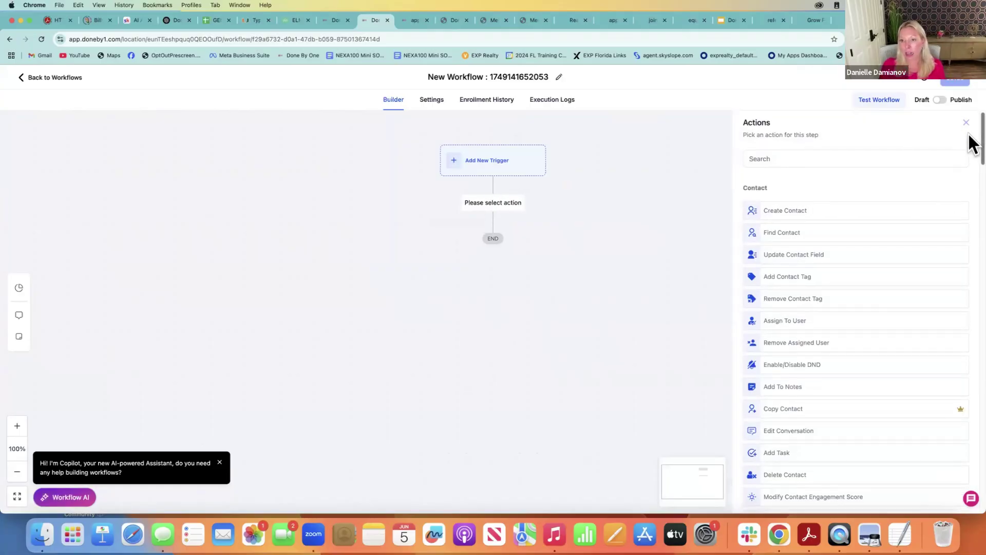
{"action": "scroll", "coordinate": [973, 143], "scroll_direction": "down", "scroll_amount": 2}
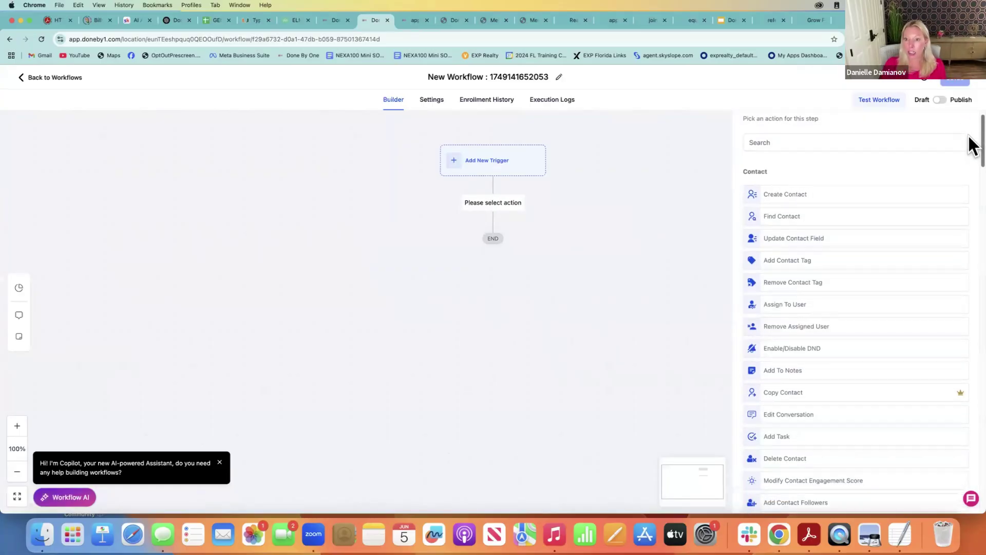
{"action": "scroll", "coordinate": [972, 149], "scroll_direction": "down", "scroll_amount": 3}
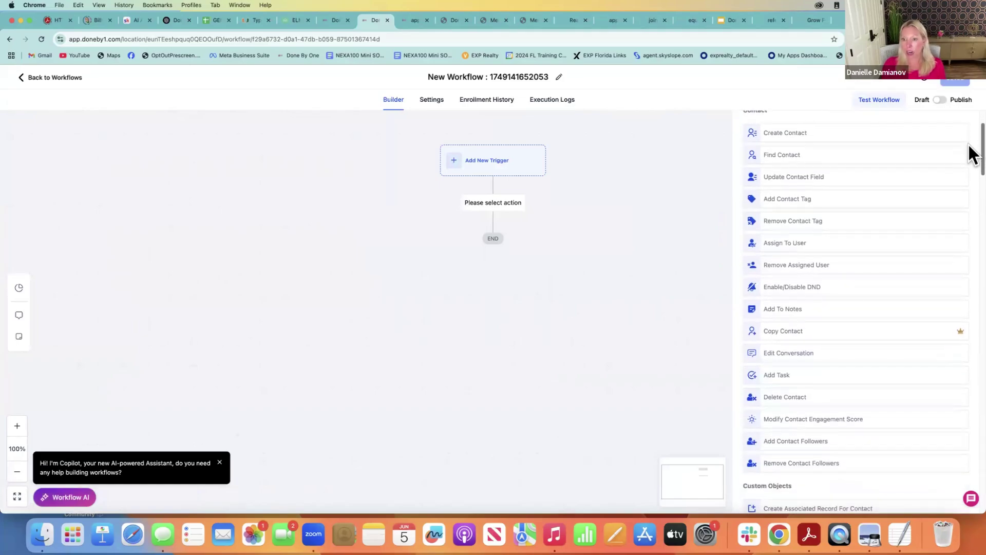
{"action": "scroll", "coordinate": [971, 154], "scroll_direction": "down", "scroll_amount": 4}
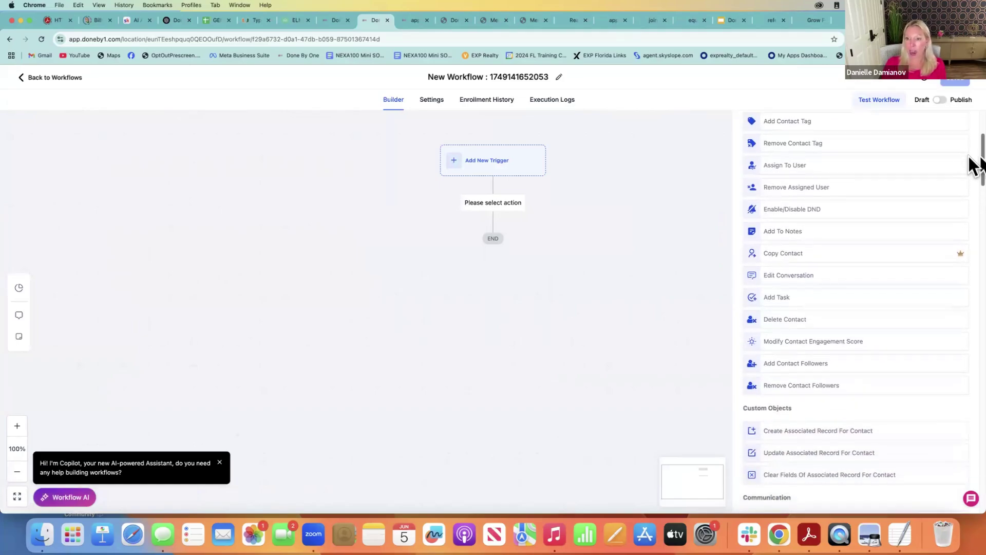
{"action": "scroll", "coordinate": [969, 185], "scroll_direction": "down", "scroll_amount": 10}
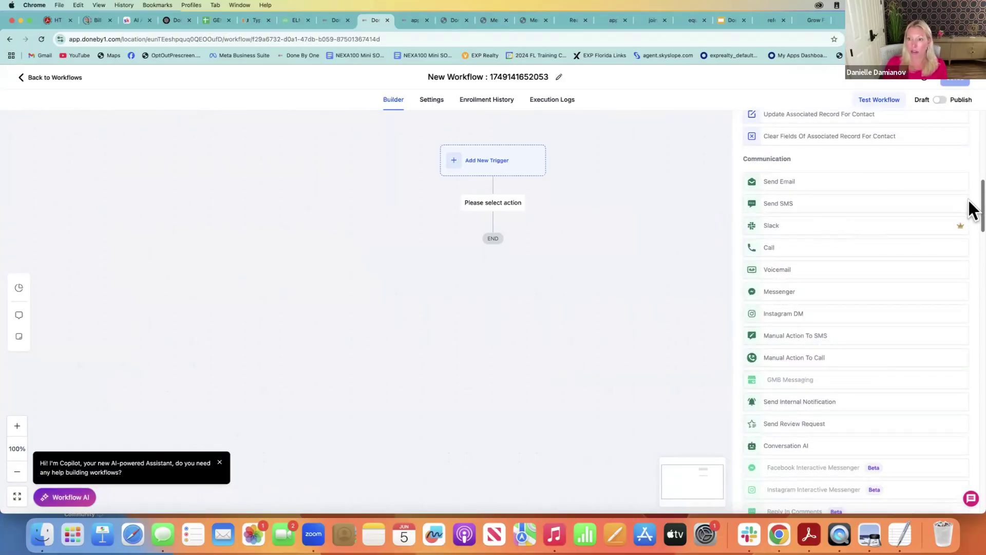
{"action": "left_click_drag", "start_coordinate": [983, 201], "coordinate": [970, 226]}
{"action": "scroll", "coordinate": [972, 231], "scroll_direction": "down", "scroll_amount": 2}
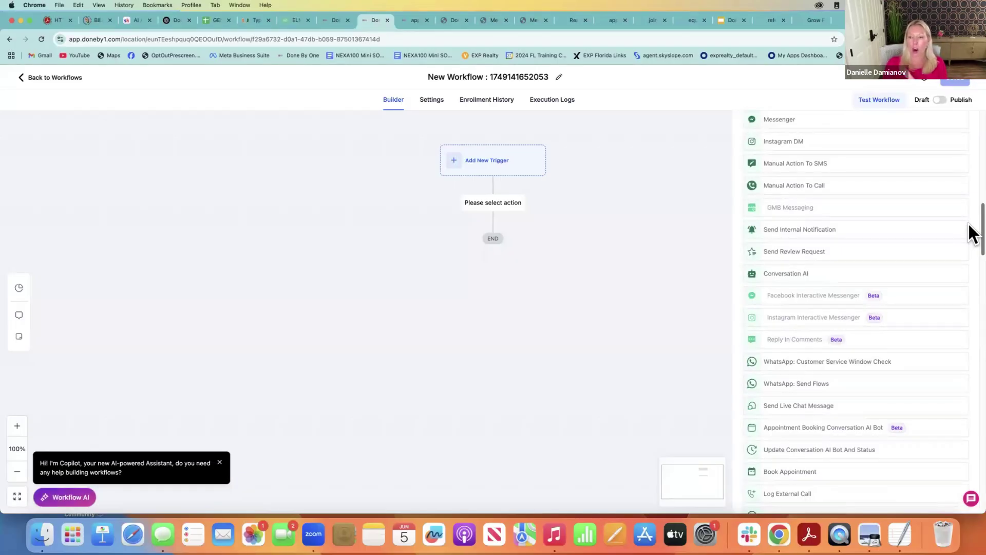
{"action": "scroll", "coordinate": [947, 222], "scroll_direction": "down", "scroll_amount": 1}
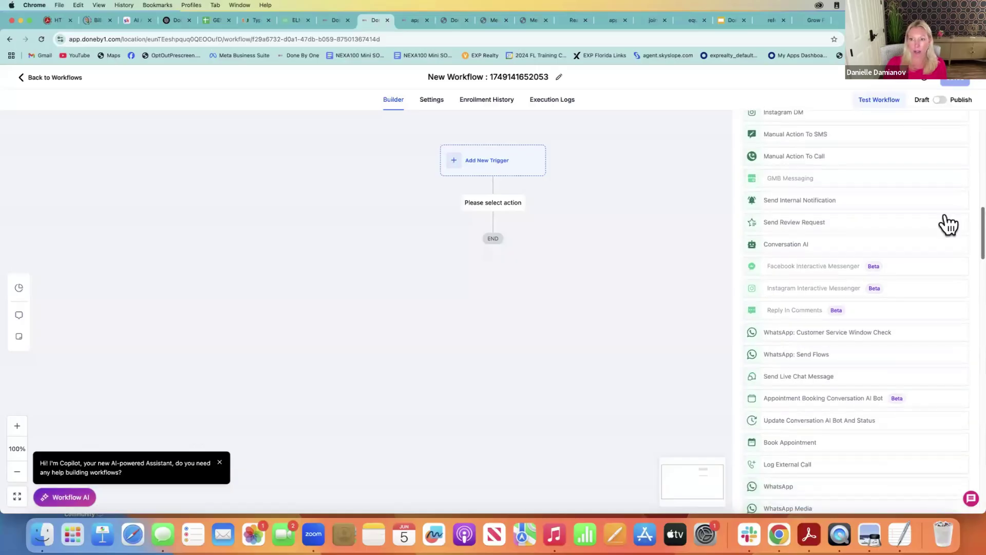
{"action": "scroll", "coordinate": [971, 233], "scroll_direction": "down", "scroll_amount": 6}
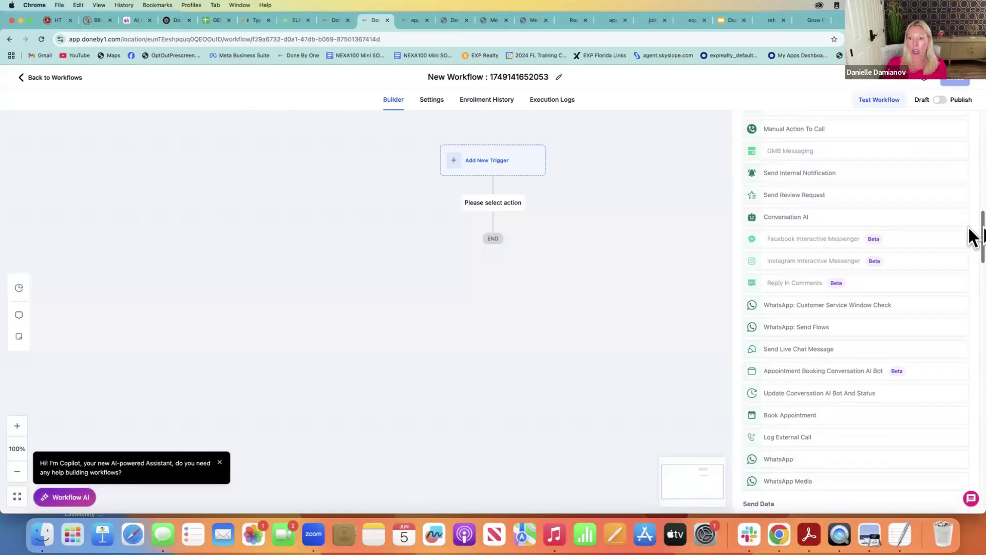
{"action": "scroll", "coordinate": [969, 273], "scroll_direction": "down", "scroll_amount": 9}
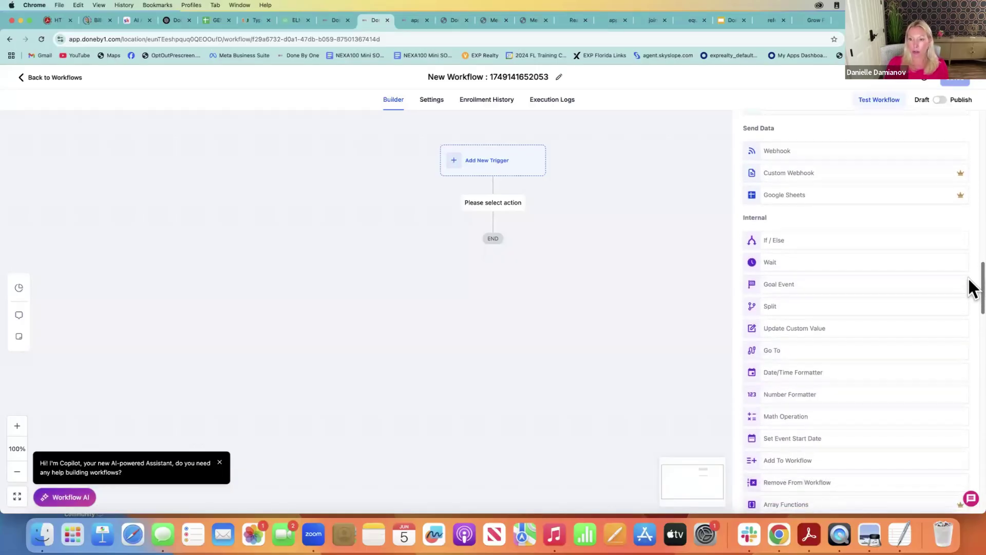
{"action": "scroll", "coordinate": [970, 294], "scroll_direction": "down", "scroll_amount": 12}
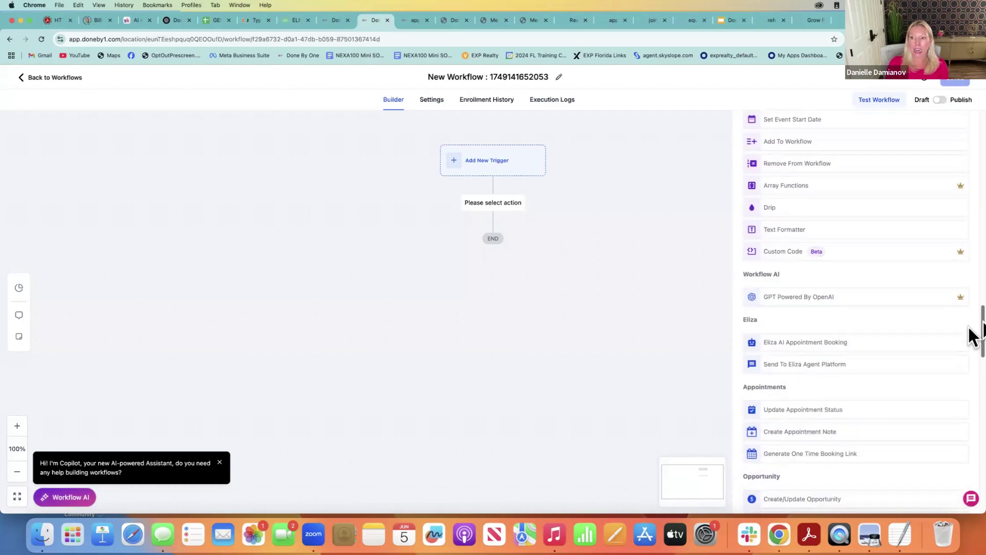
{"action": "scroll", "coordinate": [971, 367], "scroll_direction": "down", "scroll_amount": 4}
{"action": "scroll", "coordinate": [971, 257], "scroll_direction": "up", "scroll_amount": 20}
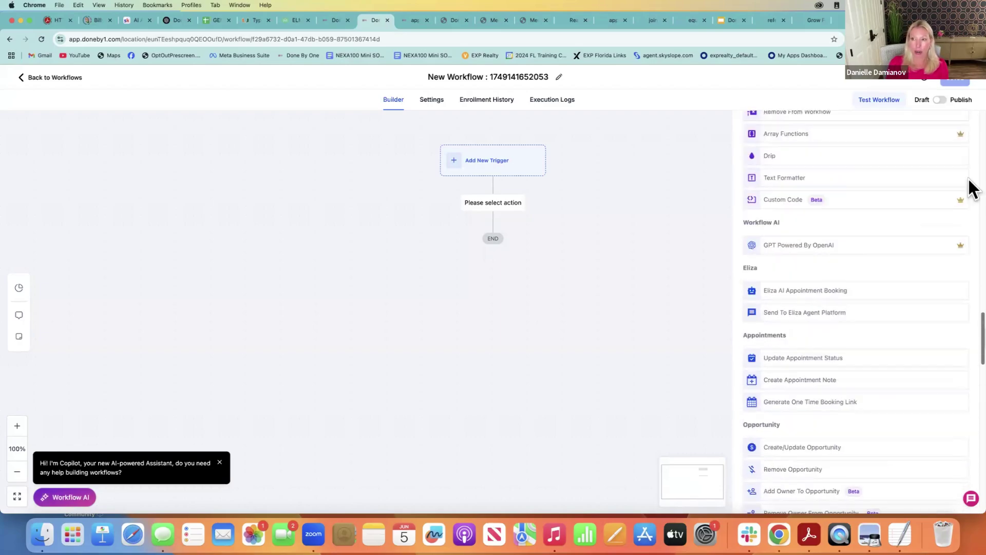
{"action": "left_click", "coordinate": [46, 77]}
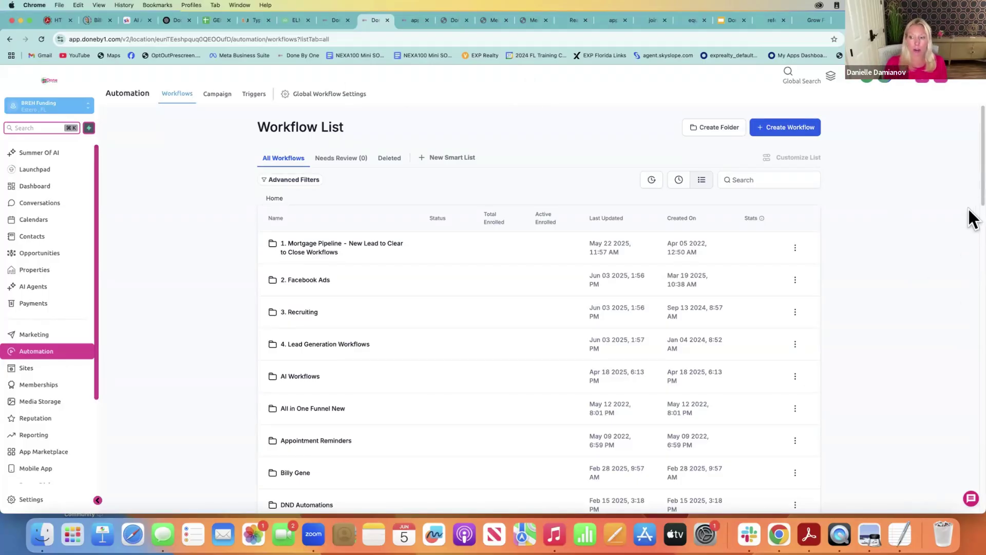
{"action": "left_click", "coordinate": [970, 499]}
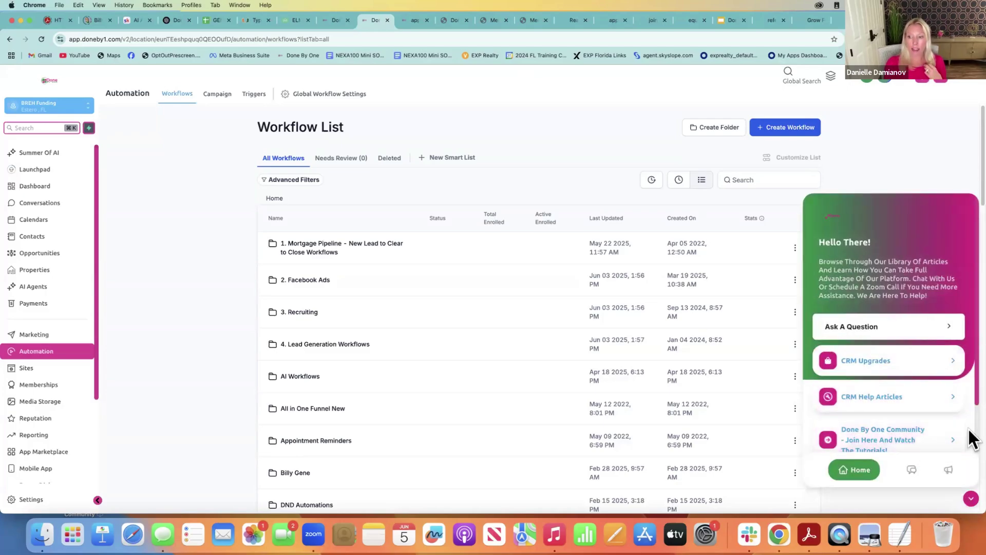
{"action": "scroll", "coordinate": [971, 439], "scroll_direction": "down", "scroll_amount": 2}
{"action": "left_click", "coordinate": [915, 473]}
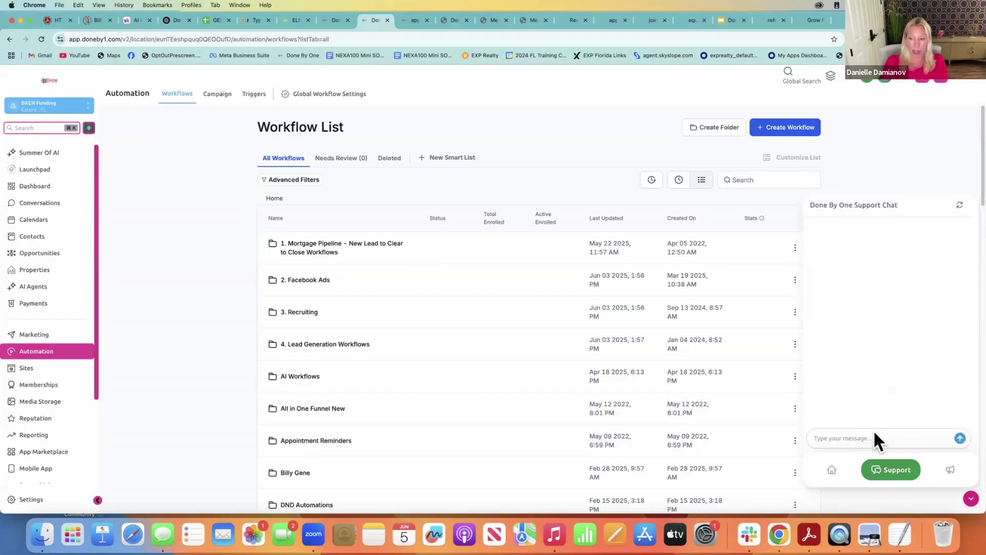
{"action": "type", "text": "live chat"}
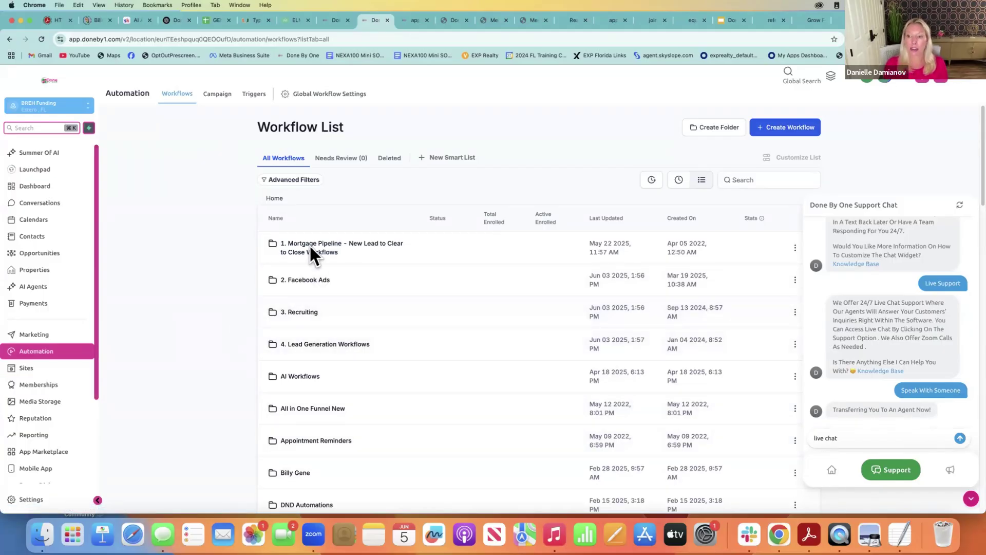
{"action": "left_click", "coordinate": [969, 501]}
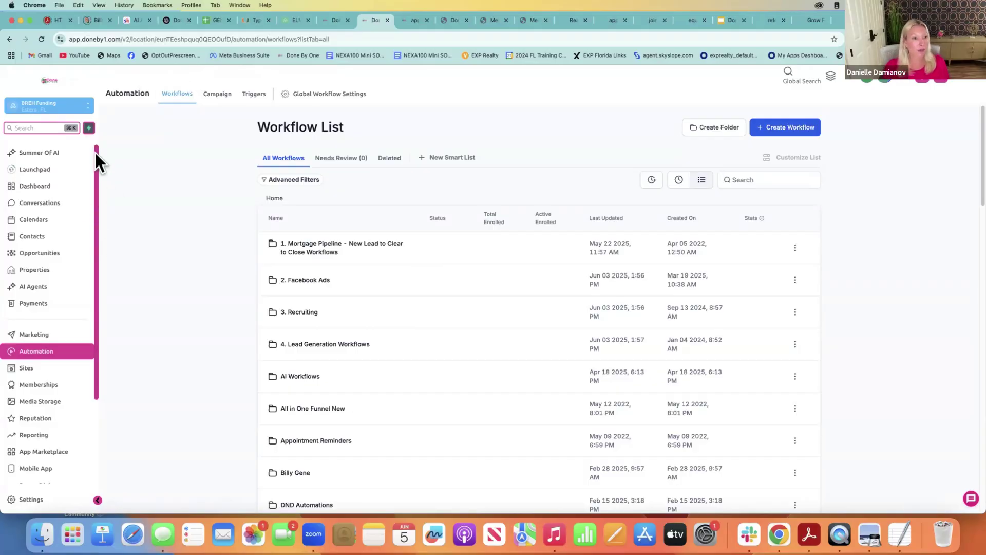
Visit the Reputation overview, the social posting planner, Reputation again, then the Mobile App download page
{"action": "left_click_drag", "start_coordinate": [95, 153], "coordinate": [99, 354]}
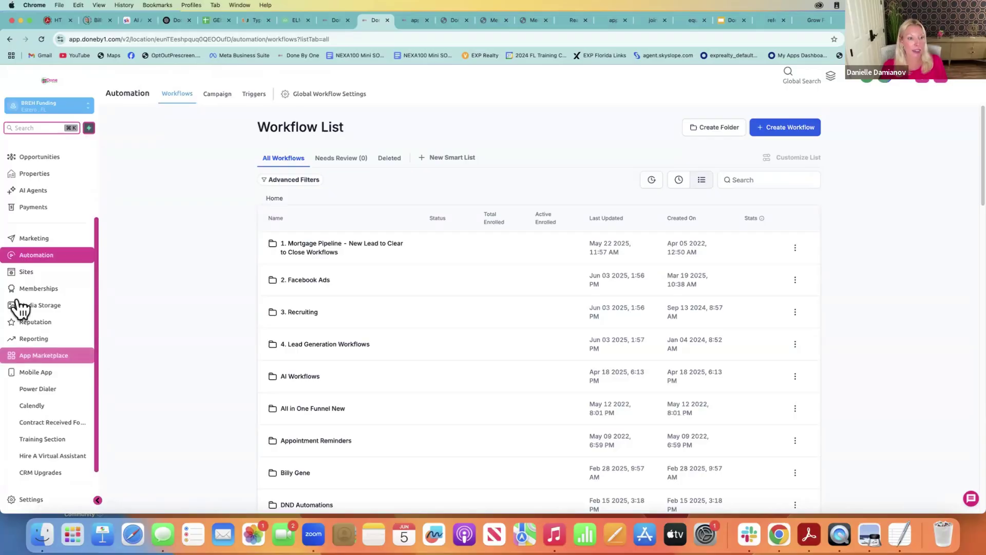
{"action": "left_click", "coordinate": [38, 323]}
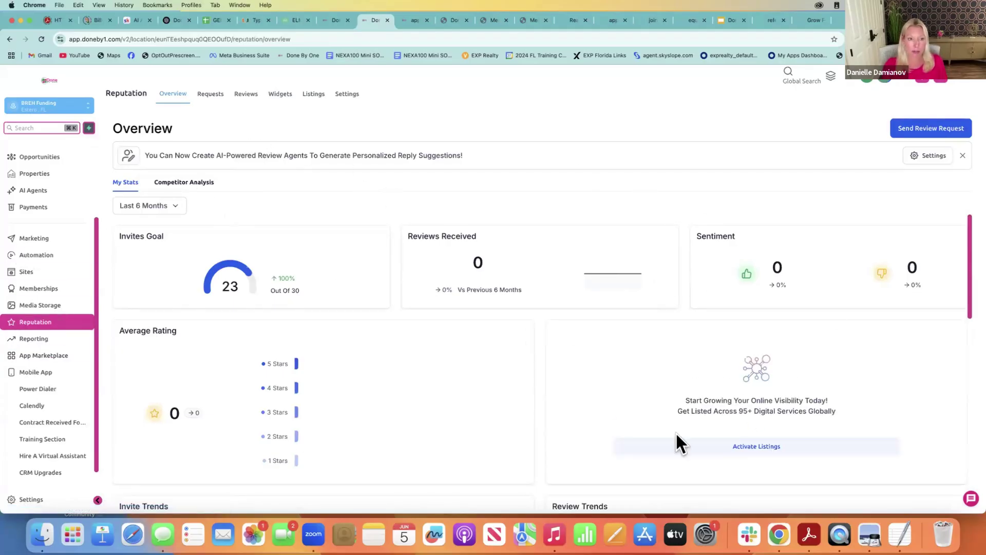
{"action": "left_click", "coordinate": [94, 244]}
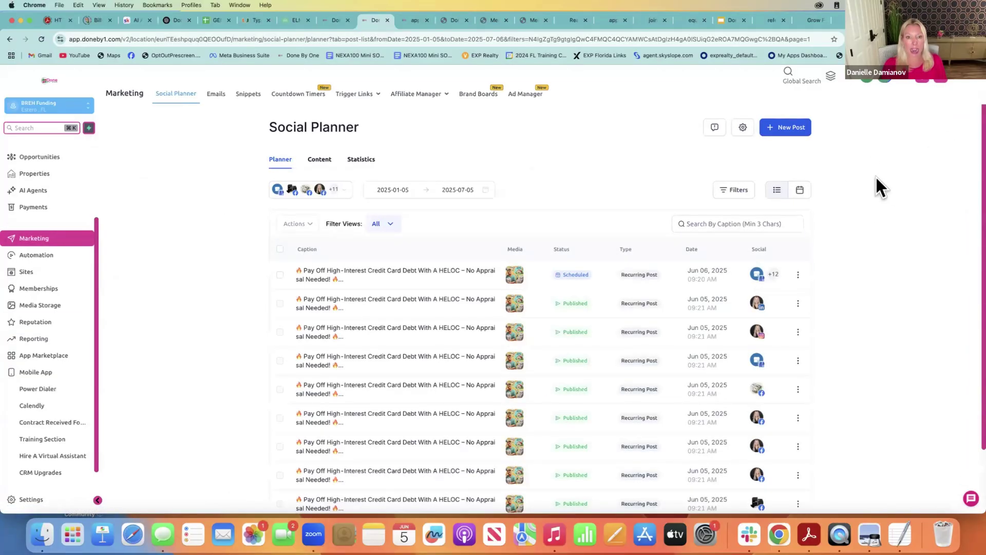
{"action": "left_click", "coordinate": [44, 323]}
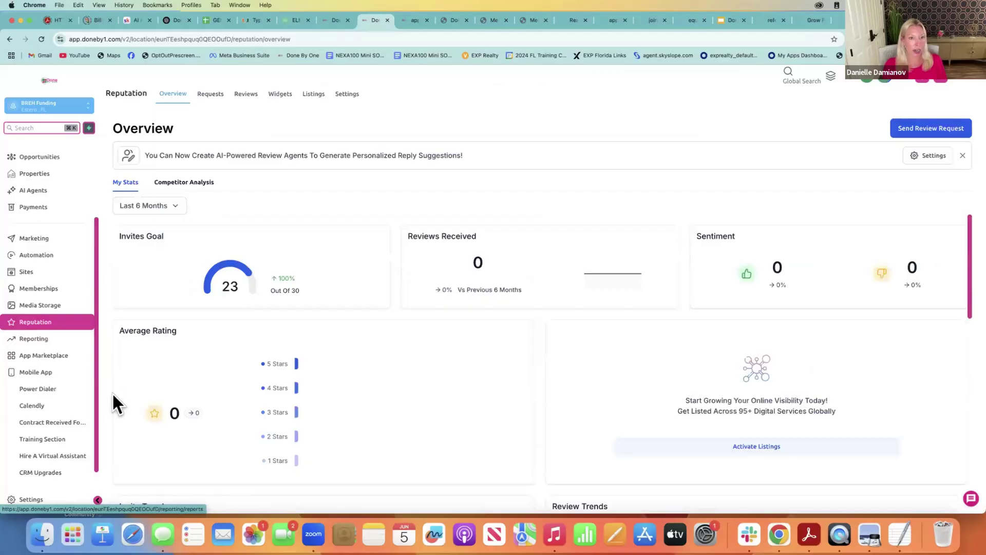
{"action": "left_click", "coordinate": [31, 375]}
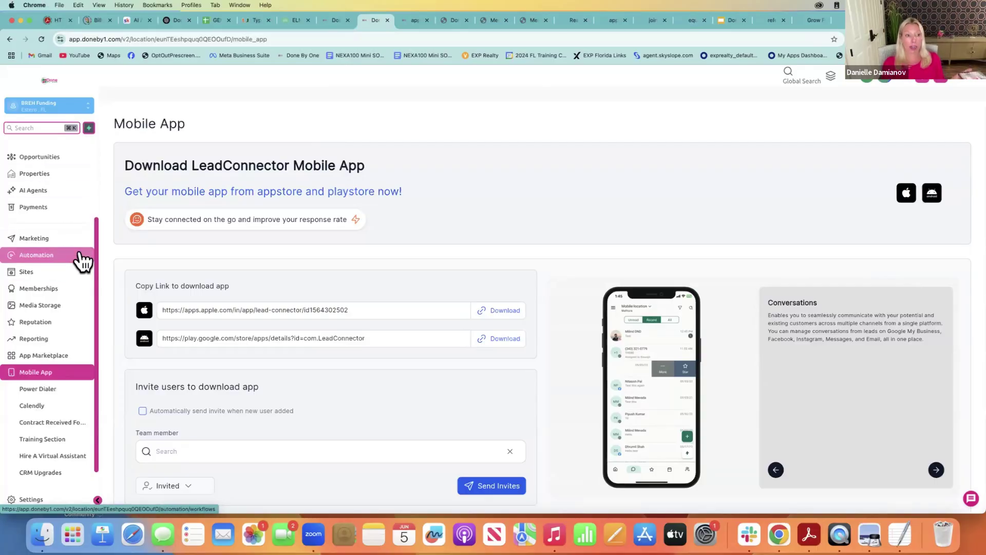
{"action": "left_click_drag", "start_coordinate": [94, 228], "coordinate": [100, 197]}
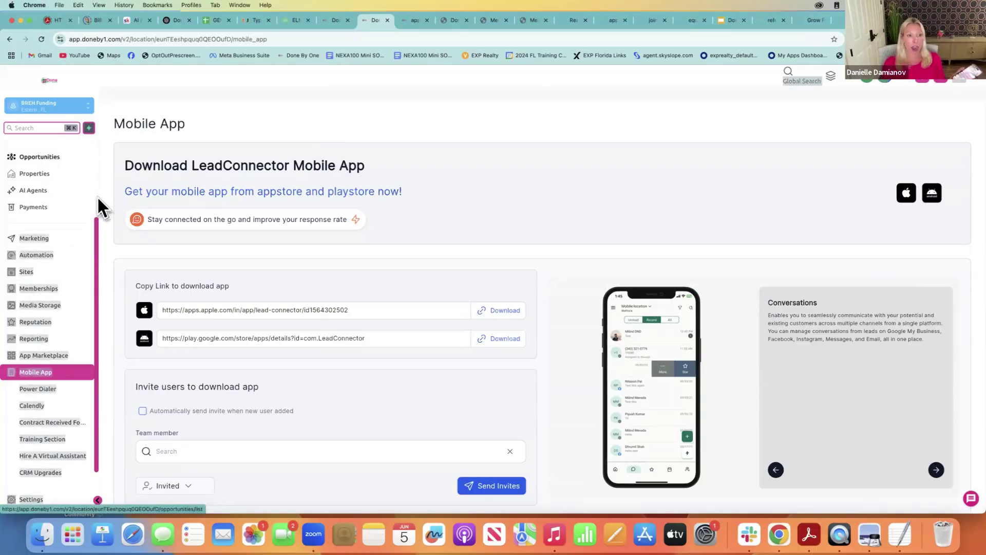
{"action": "scroll", "coordinate": [98, 196], "scroll_direction": "up", "scroll_amount": 3}
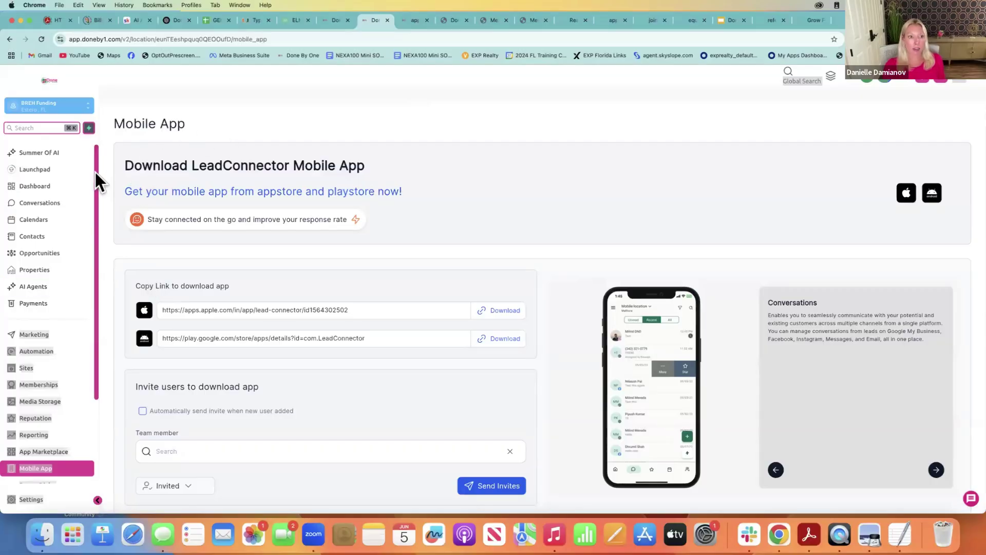
{"action": "scroll", "coordinate": [94, 172], "scroll_direction": "down", "scroll_amount": 1}
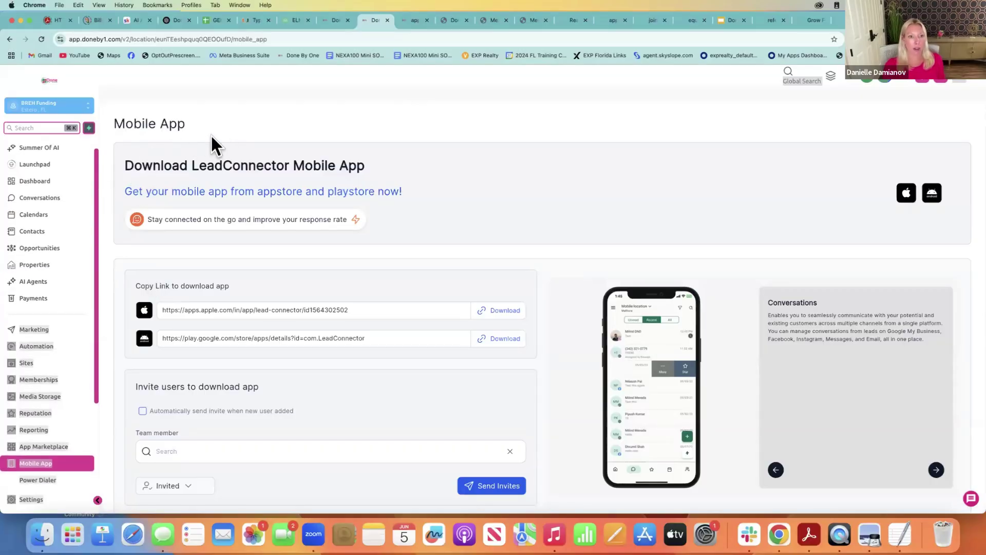
Open the Dashboard showing 43 opportunities, $3.37M value and 46.51% conversion rate
{"action": "left_click", "coordinate": [77, 182]}
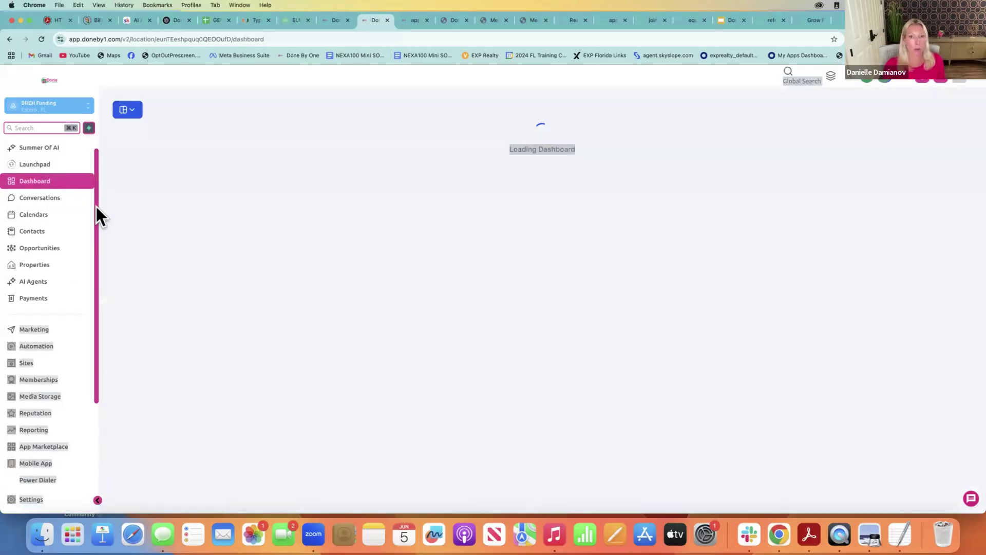
{"action": "scroll", "coordinate": [92, 272], "scroll_direction": "down", "scroll_amount": 4}
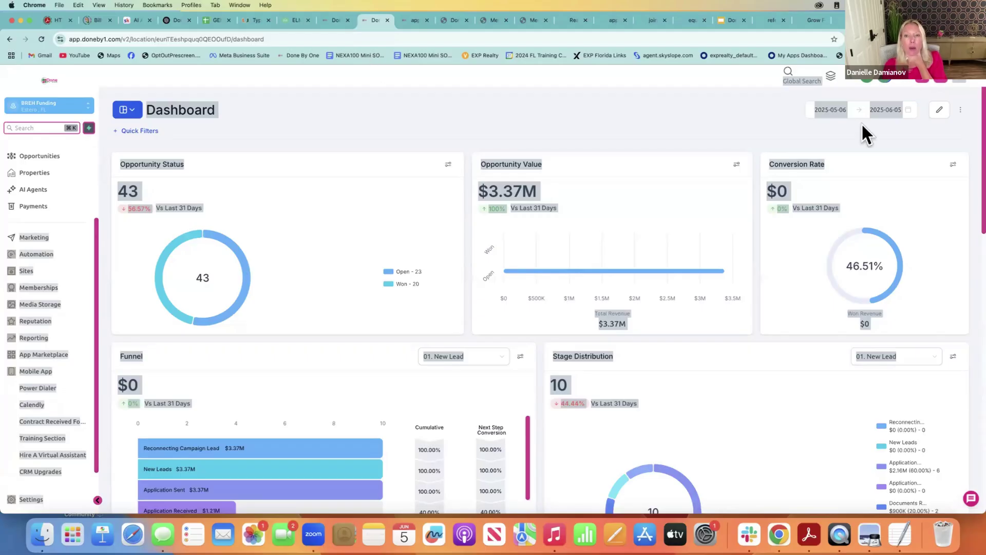
{"action": "left_click", "coordinate": [722, 112]}
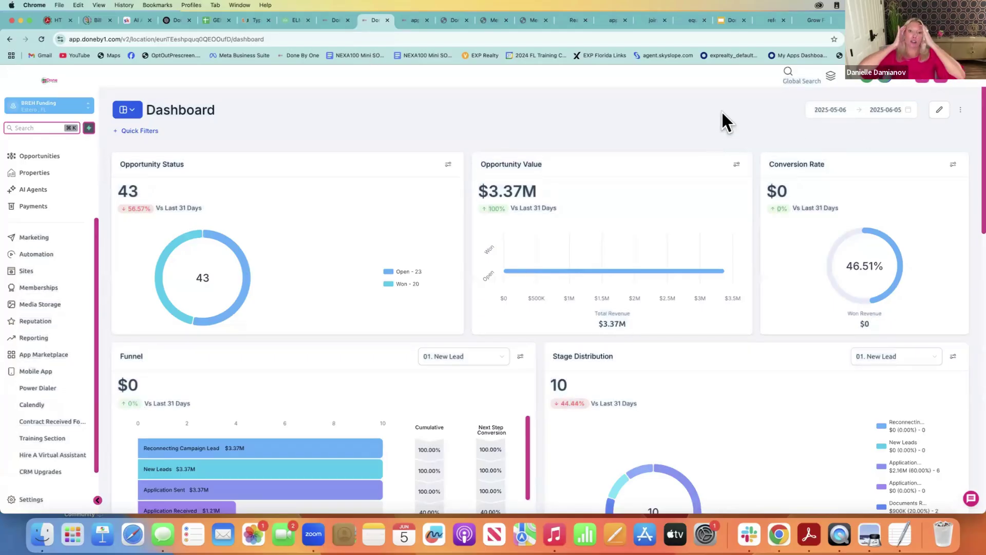
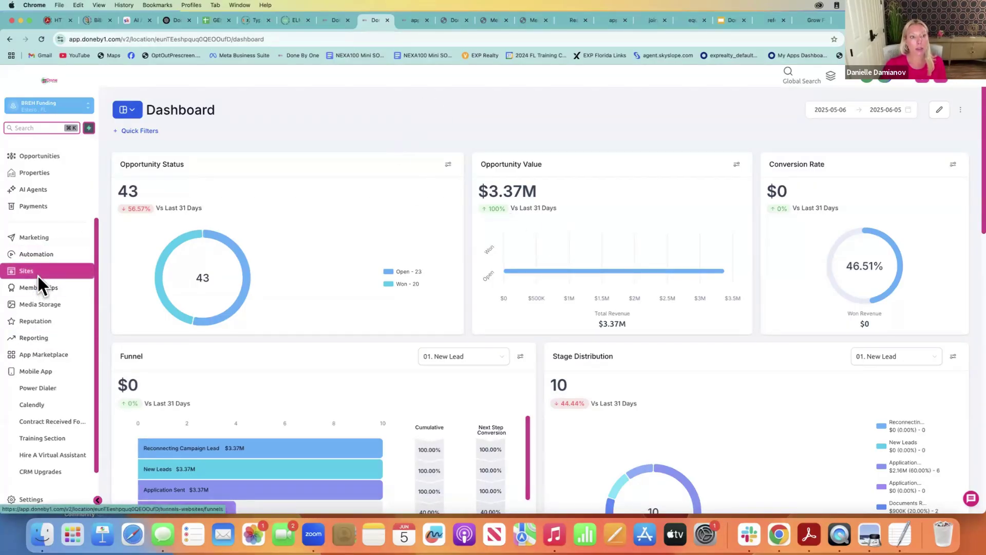
Open Marketing's Snippets library and page forward to page 5, showing the Contract Received and Direct Promo snippets
{"action": "left_click", "coordinate": [33, 236]}
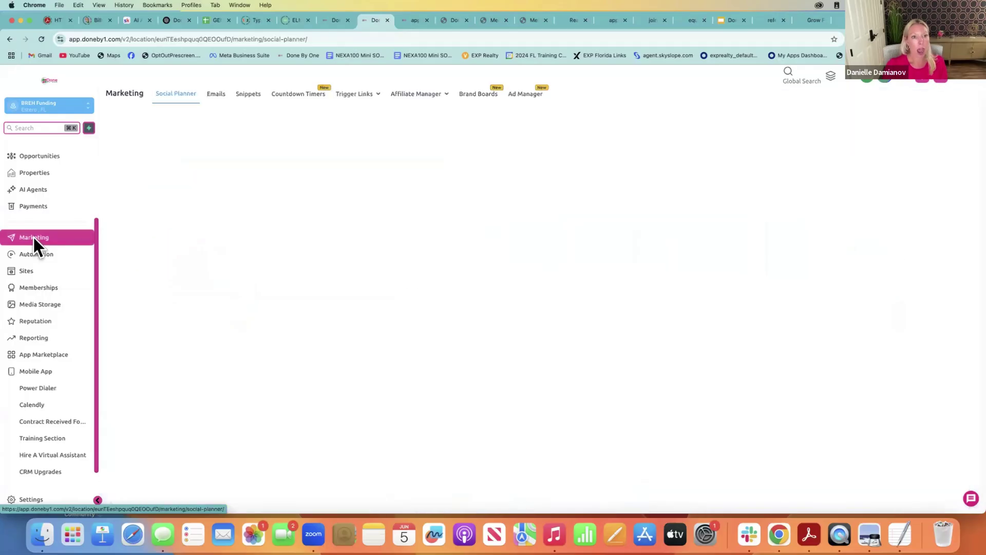
{"action": "left_click", "coordinate": [251, 98]}
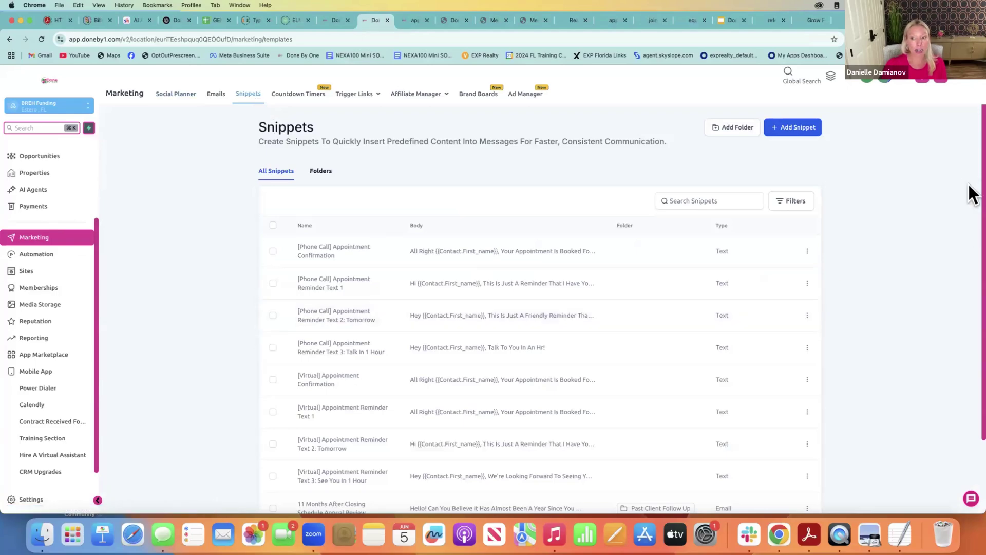
{"action": "scroll", "coordinate": [972, 195], "scroll_direction": "down", "scroll_amount": 3}
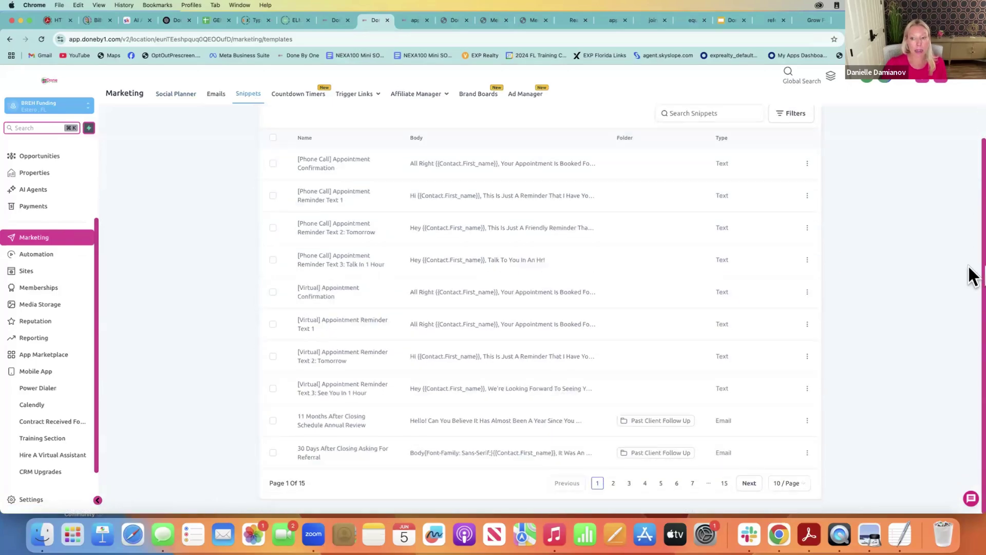
{"action": "left_click", "coordinate": [645, 482]}
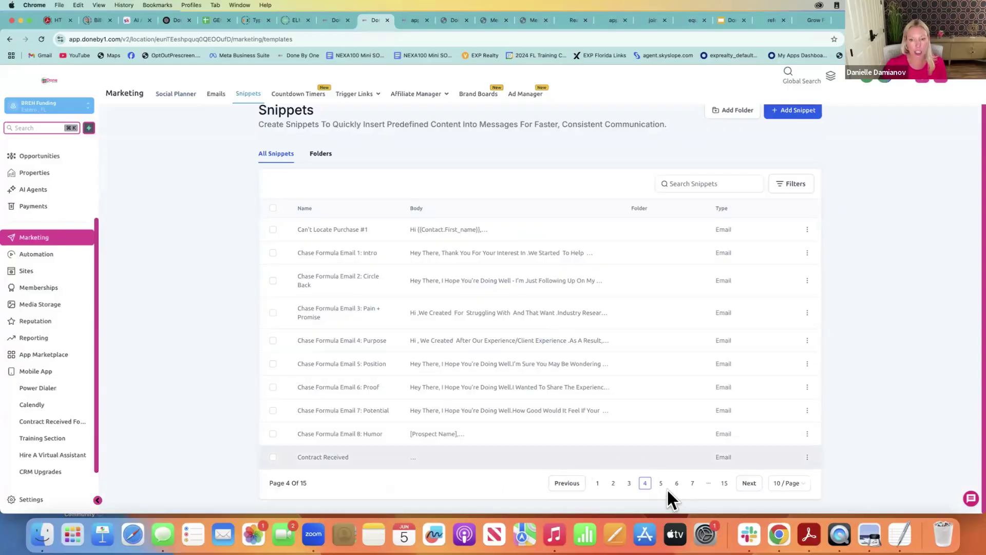
{"action": "left_click", "coordinate": [660, 484]}
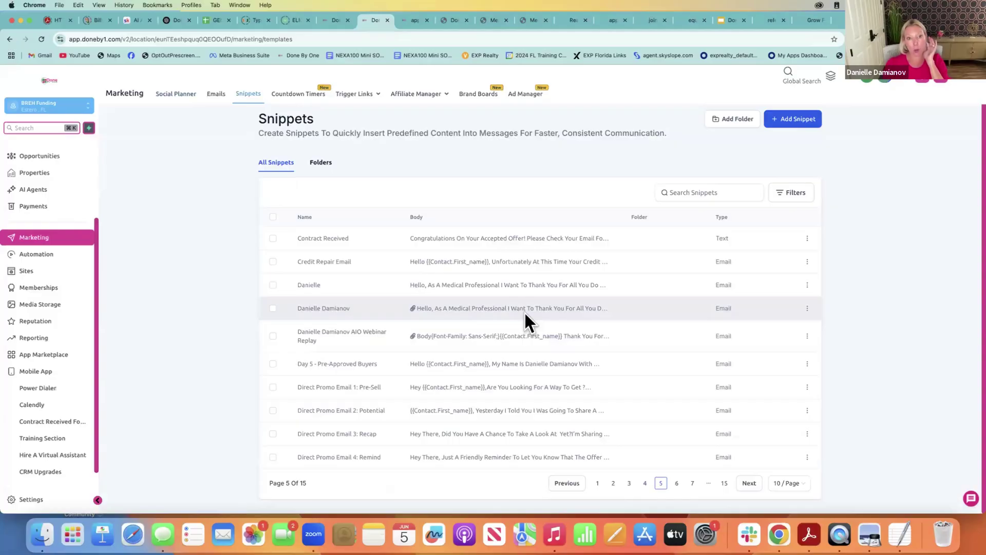
{"action": "left_click", "coordinate": [786, 123]}
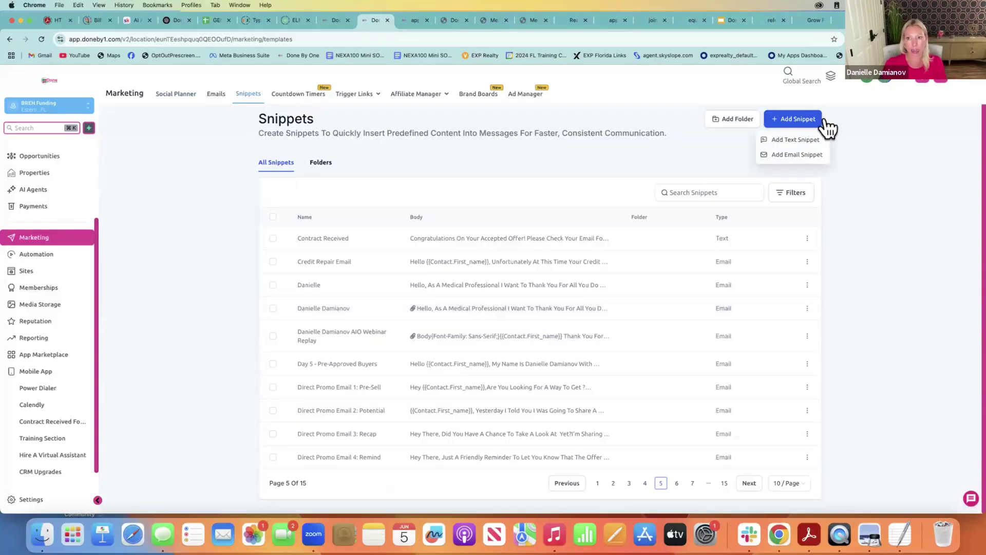
{"action": "left_click", "coordinate": [797, 155]}
{"action": "left_click", "coordinate": [271, 163]}
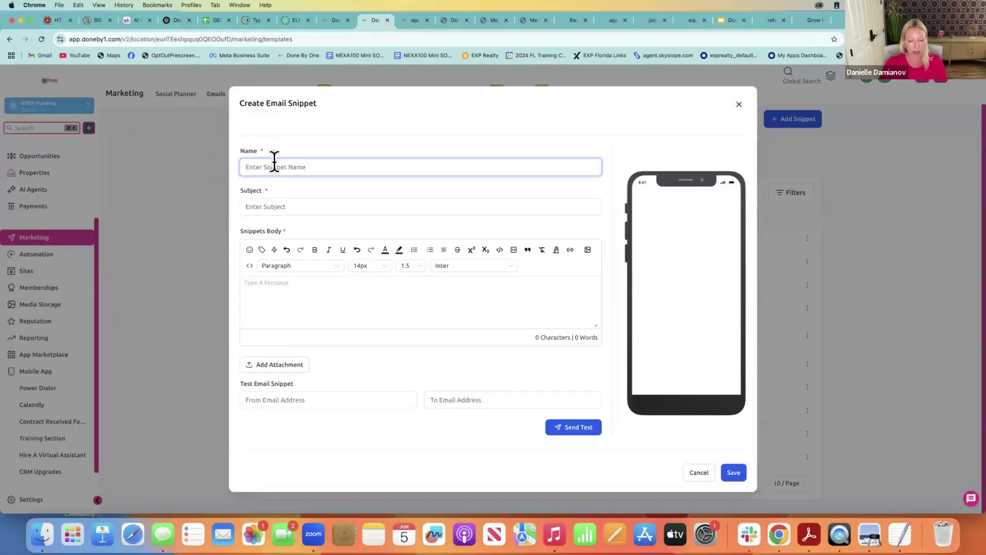
{"action": "type", "text": "loan application"}
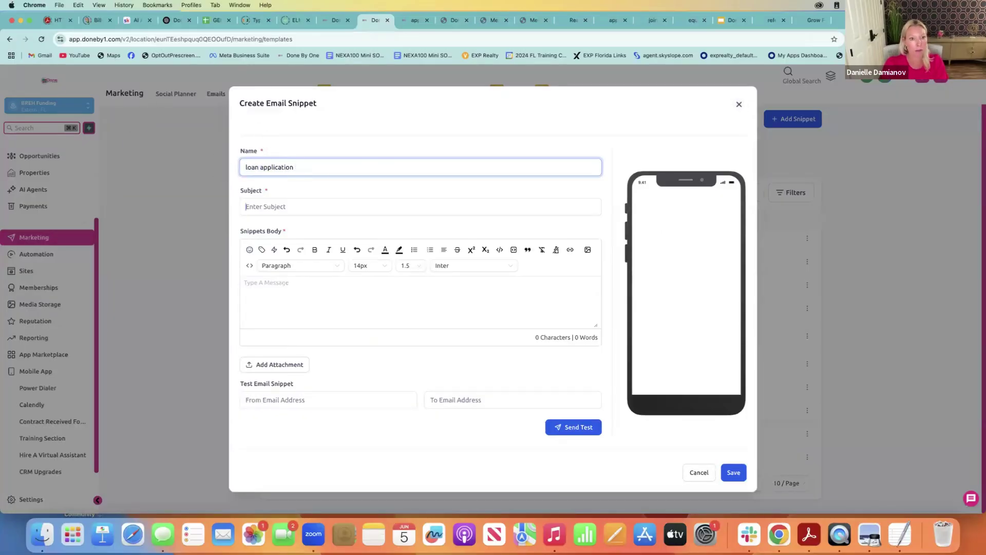
{"action": "left_click", "coordinate": [246, 206]}
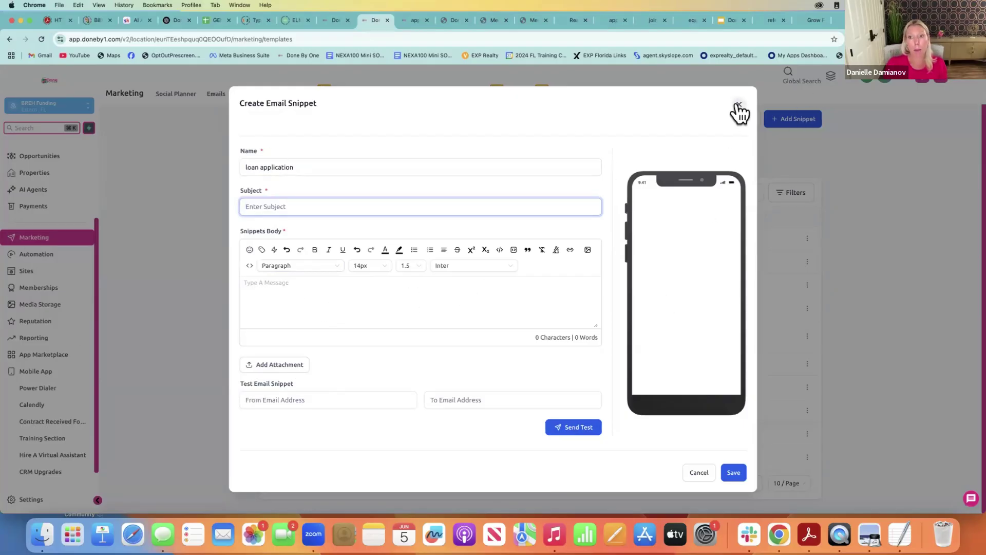
{"action": "left_click", "coordinate": [739, 108]}
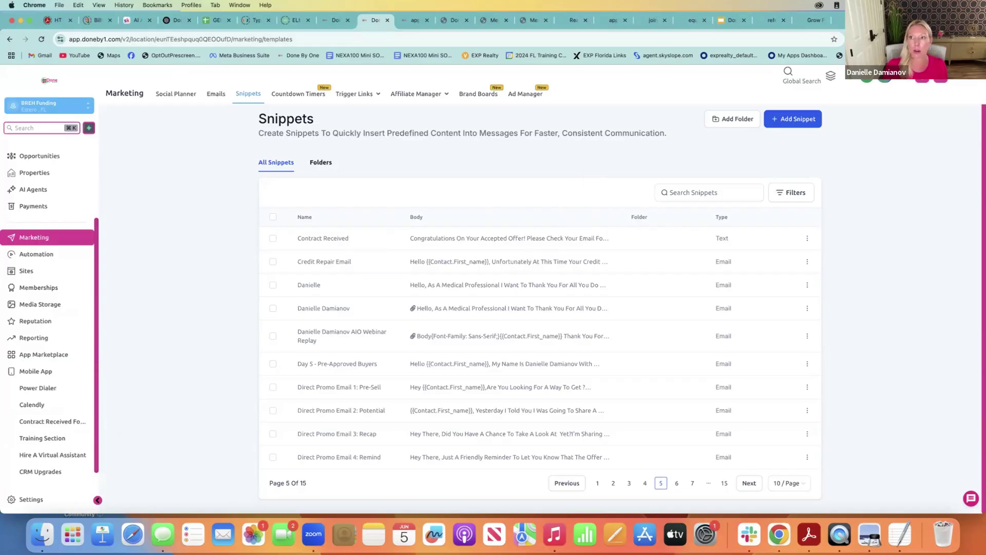
Load the donebyone.ai website in a new browser tab
{"action": "key", "text": "super+t"}
{"action": "type", "text": "done"}
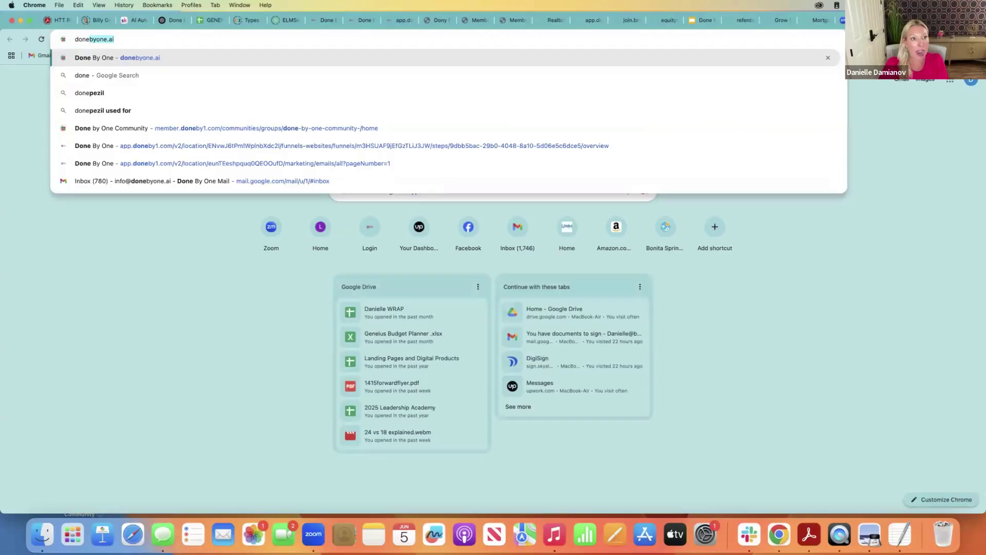
{"action": "key", "text": "Return"}
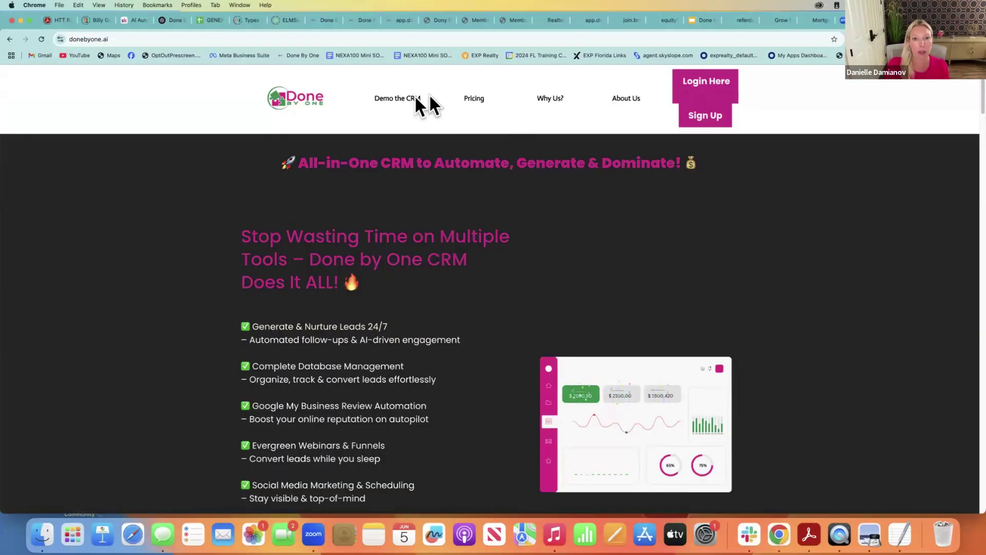
Open the site's Pricing page and scroll through the DB1 plan cards
{"action": "left_click", "coordinate": [469, 97]}
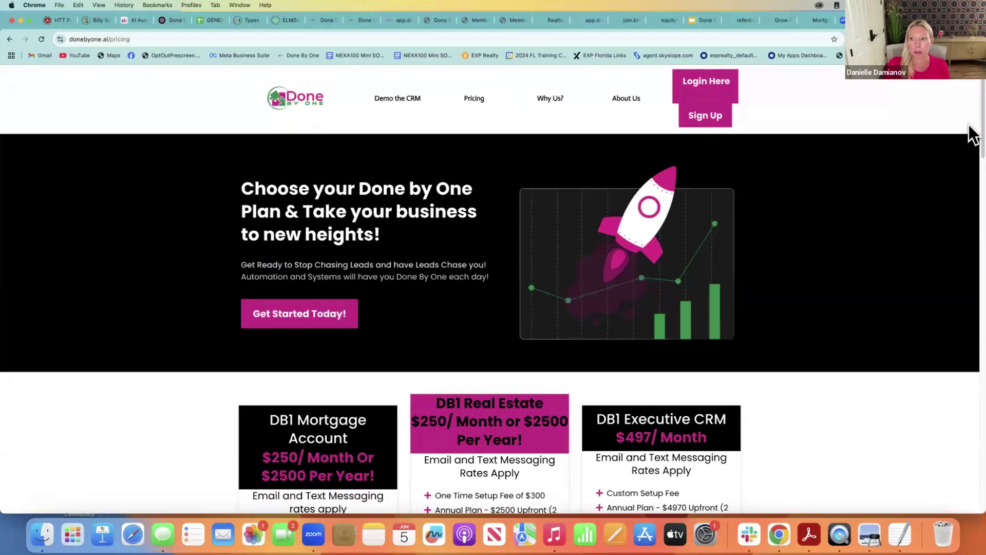
{"action": "scroll", "coordinate": [969, 147], "scroll_direction": "down", "scroll_amount": 5}
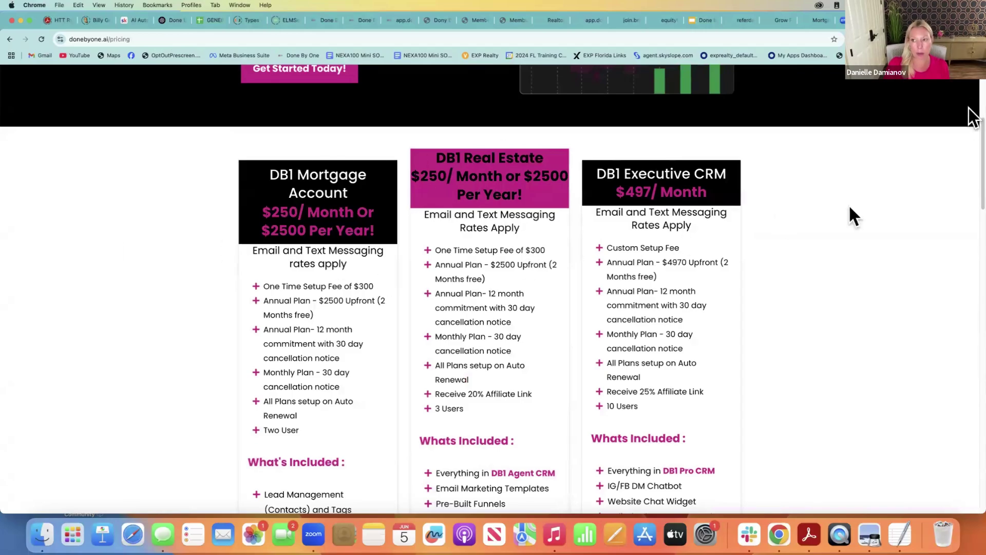
{"action": "scroll", "coordinate": [971, 191], "scroll_direction": "down", "scroll_amount": 5}
{"action": "scroll", "coordinate": [971, 195], "scroll_direction": "up", "scroll_amount": 2}
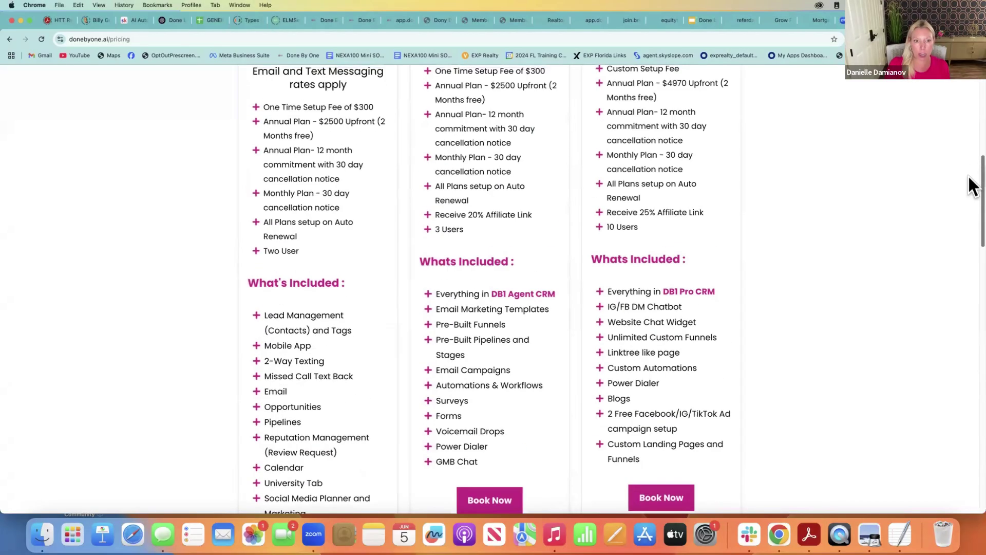
{"action": "scroll", "coordinate": [970, 205], "scroll_direction": "down", "scroll_amount": 4}
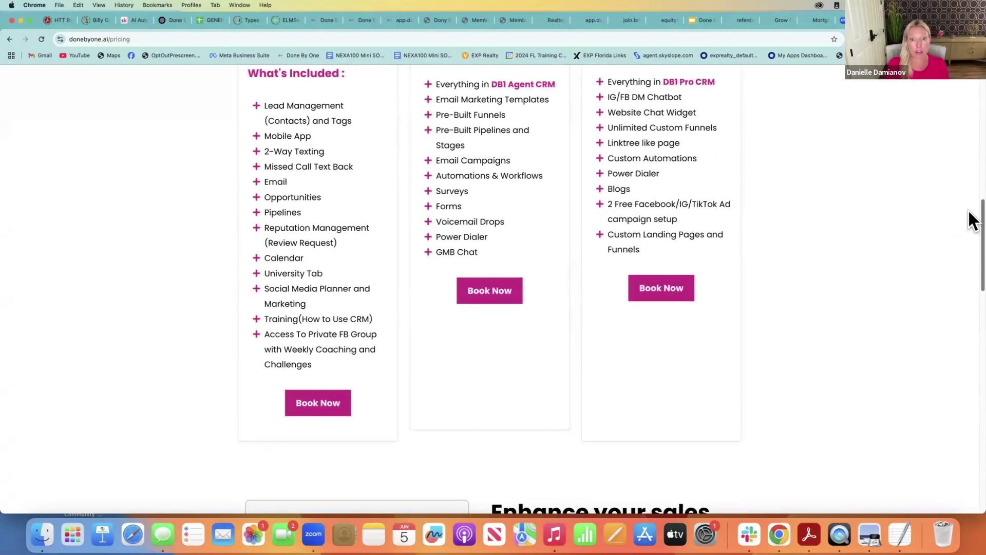
{"action": "scroll", "coordinate": [970, 220], "scroll_direction": "down", "scroll_amount": 15}
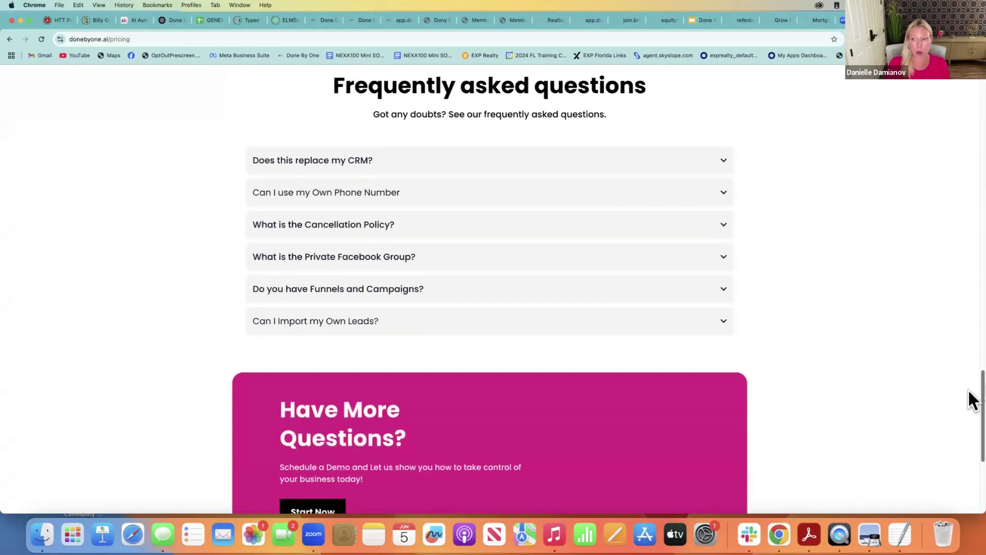
{"action": "scroll", "coordinate": [972, 399], "scroll_direction": "down", "scroll_amount": 5}
{"action": "scroll", "coordinate": [971, 378], "scroll_direction": "up", "scroll_amount": 20}
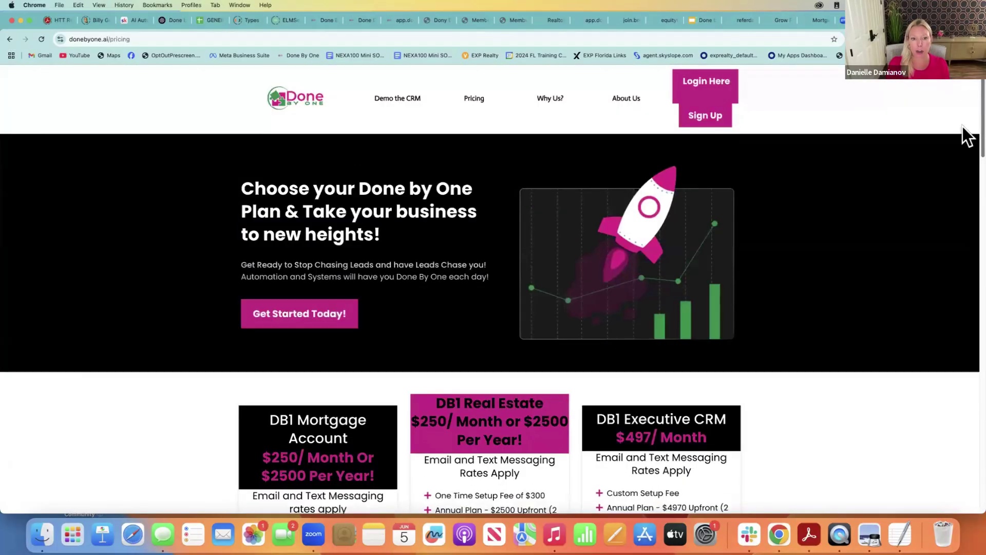
{"action": "scroll", "coordinate": [971, 164], "scroll_direction": "down", "scroll_amount": 9}
{"action": "scroll", "coordinate": [959, 268], "scroll_direction": "up", "scroll_amount": 9}
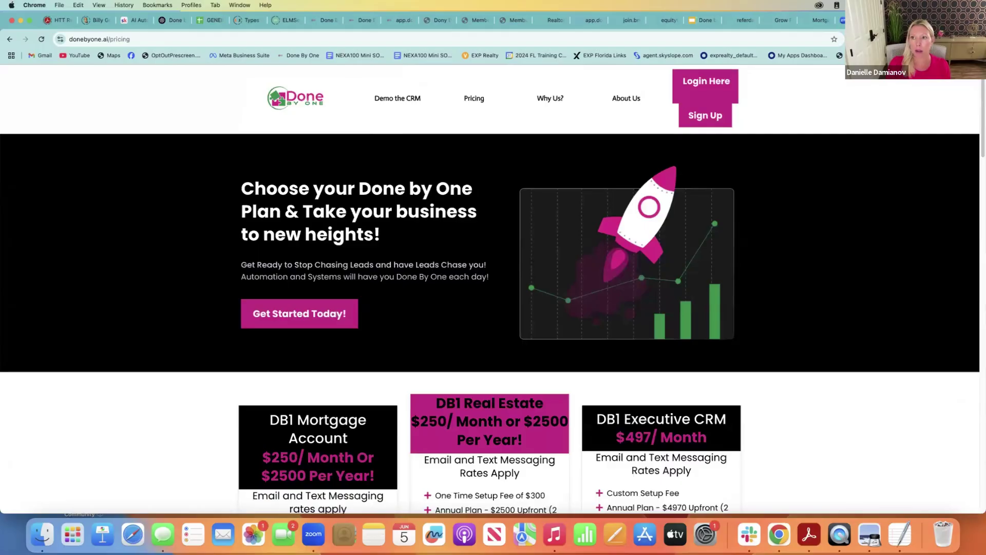
{"action": "key", "text": "super+t"}
Go to business.donebyone.ai and take a first look at its pricing page
{"action": "type", "text": "bus"}
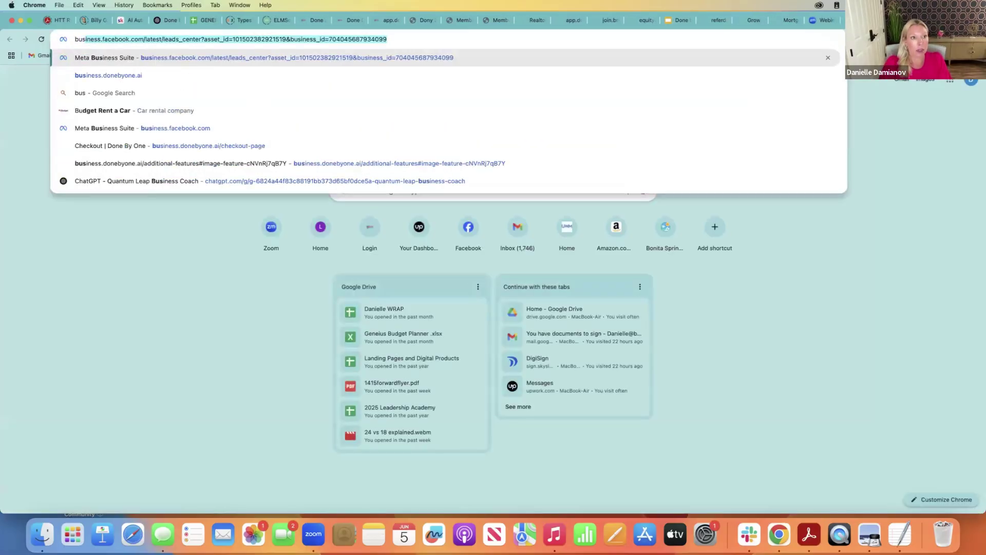
{"action": "type", "text": "iness"}
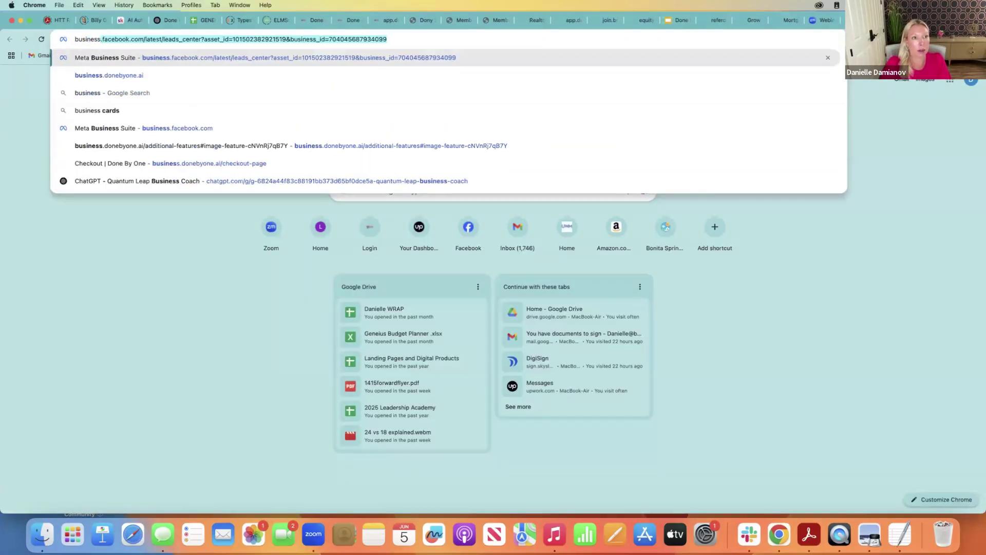
{"action": "type", "text": ".done"}
{"action": "key", "text": "Return"}
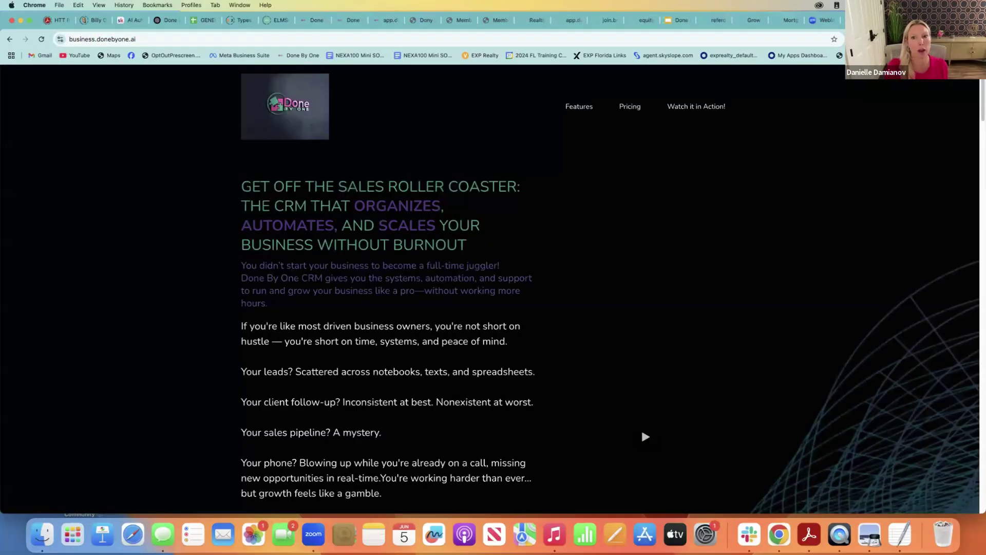
{"action": "left_click", "coordinate": [635, 107]}
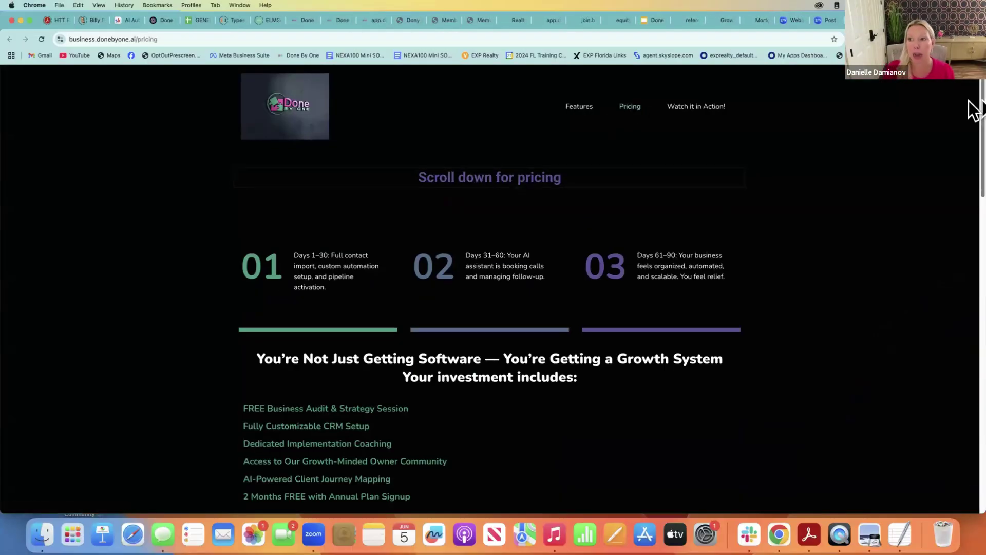
{"action": "scroll", "coordinate": [969, 128], "scroll_direction": "down", "scroll_amount": 10}
{"action": "left_click_drag", "start_coordinate": [969, 287], "coordinate": [968, 467]}
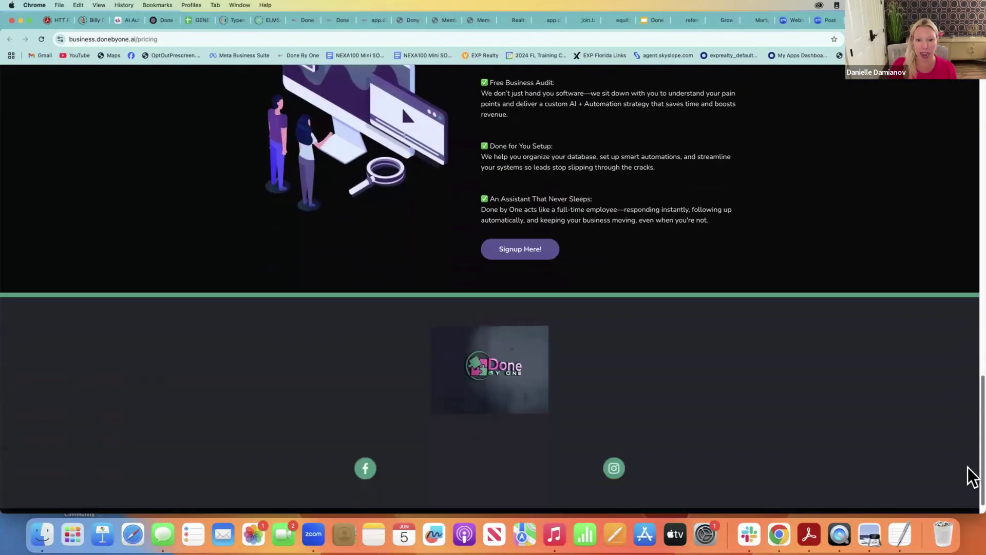
{"action": "left_click_drag", "start_coordinate": [983, 419], "coordinate": [982, 98]}
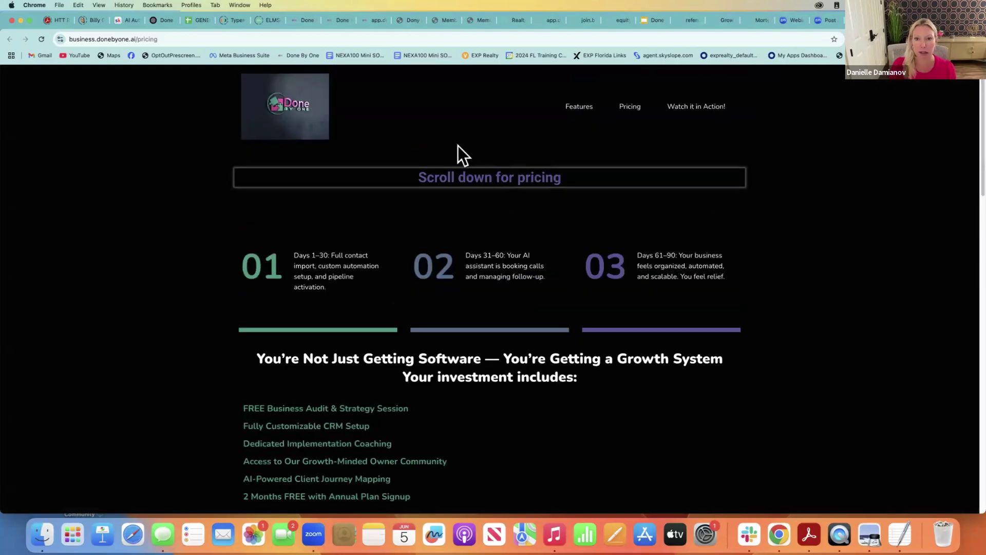
Scroll through the Additional Features page of CRM add-ons, then return to the top
{"action": "left_click", "coordinate": [574, 109]}
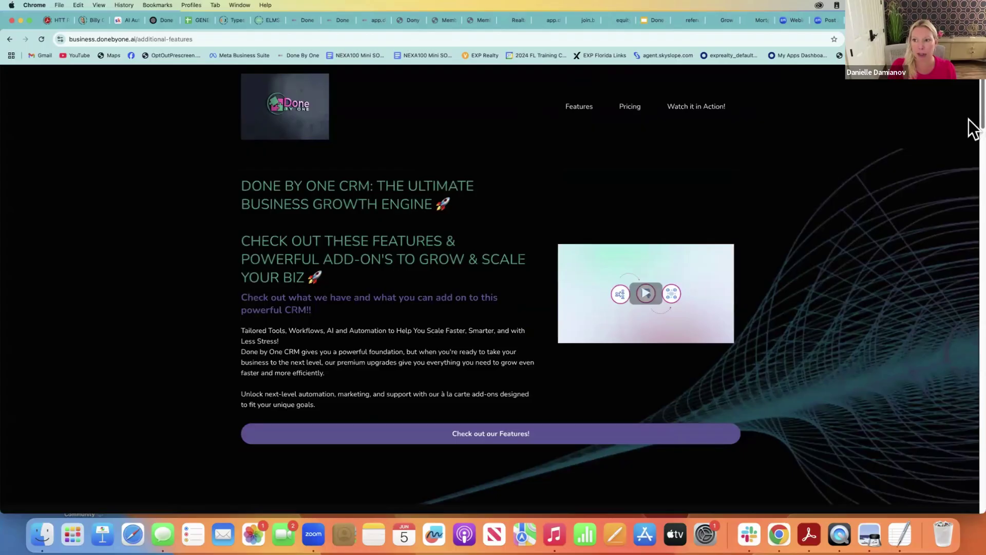
{"action": "scroll", "coordinate": [968, 154], "scroll_direction": "down", "scroll_amount": 6}
{"action": "scroll", "coordinate": [969, 185], "scroll_direction": "down", "scroll_amount": 3}
{"action": "scroll", "coordinate": [969, 215], "scroll_direction": "down", "scroll_amount": 10}
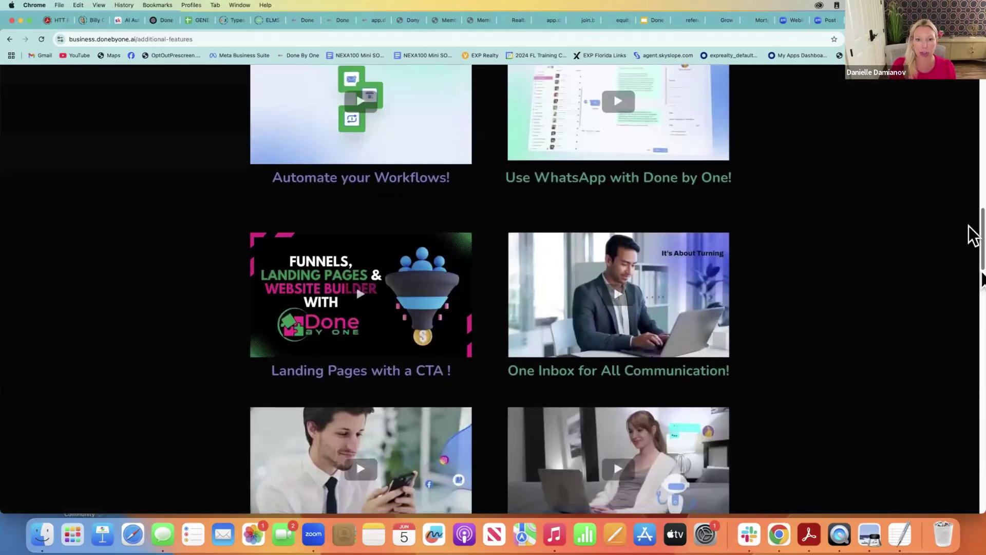
{"action": "scroll", "coordinate": [969, 216], "scroll_direction": "up", "scroll_amount": 10}
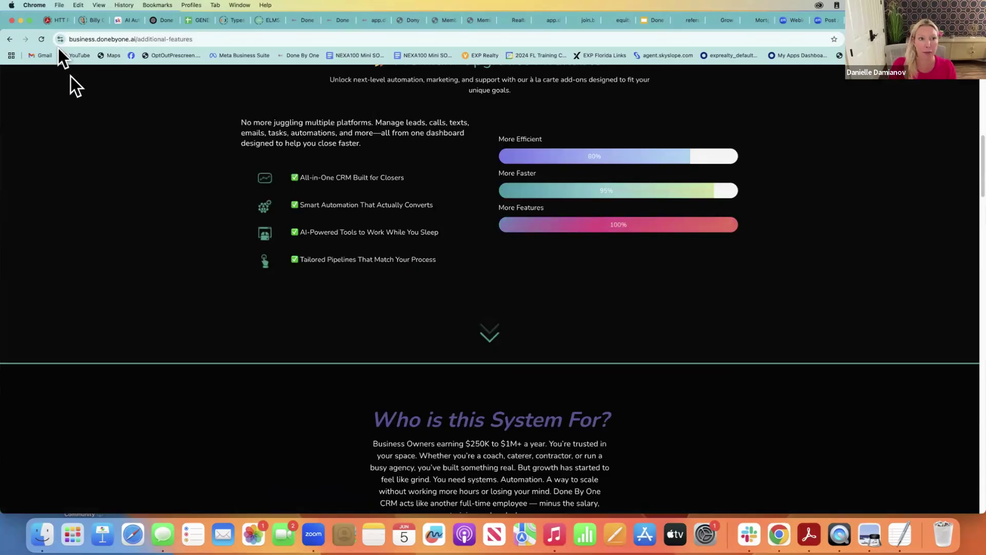
{"action": "scroll", "coordinate": [972, 187], "scroll_direction": "down", "scroll_amount": 7}
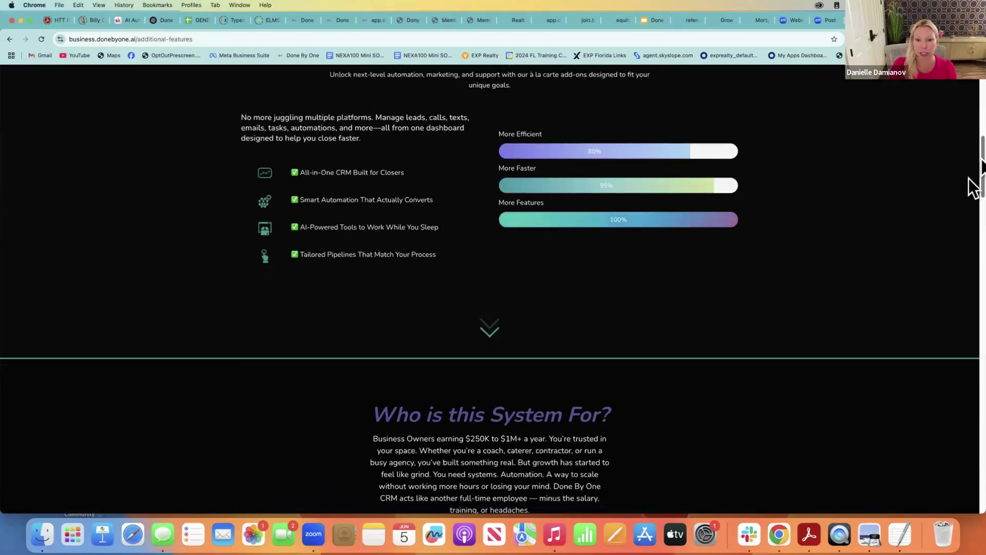
{"action": "scroll", "coordinate": [975, 221], "scroll_direction": "down", "scroll_amount": 3}
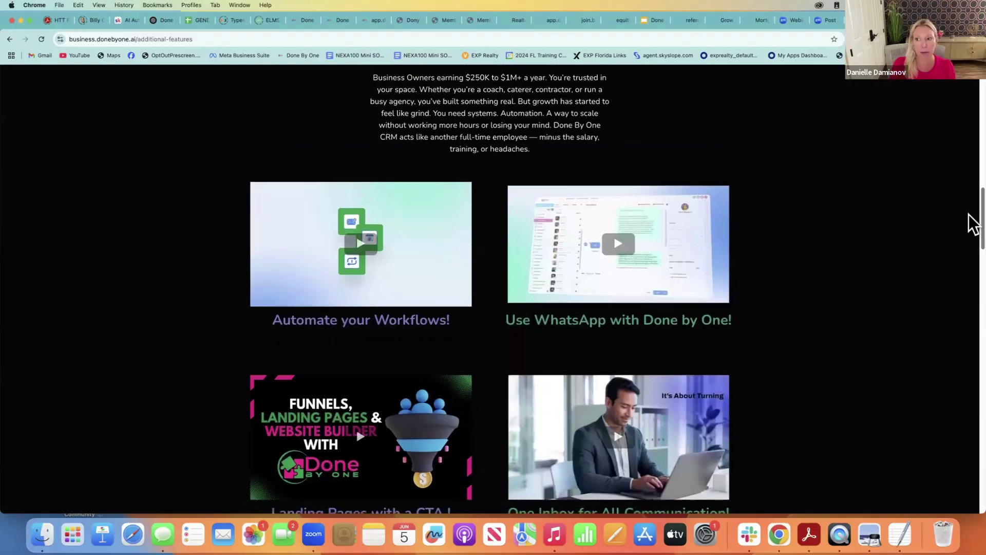
{"action": "scroll", "coordinate": [969, 226], "scroll_direction": "down", "scroll_amount": 12}
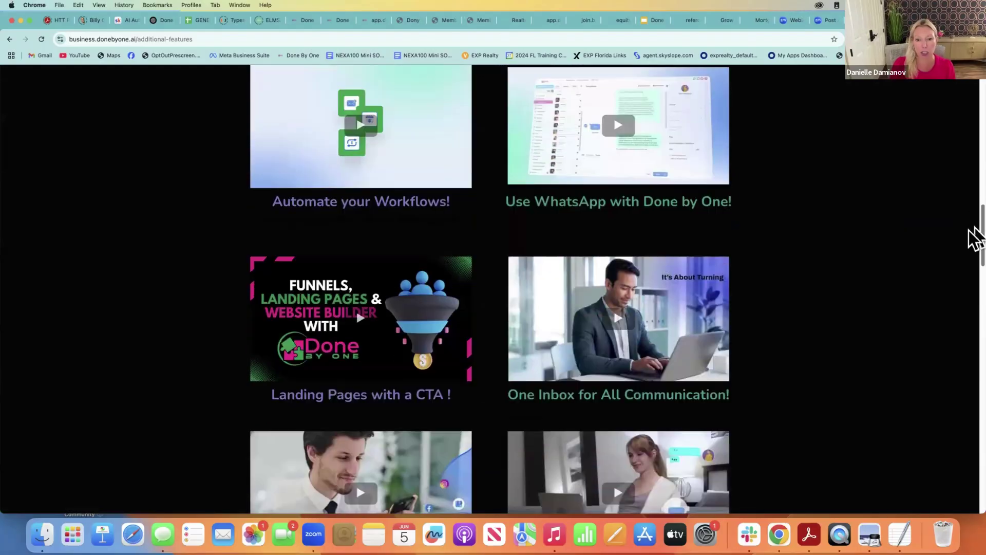
{"action": "left_click_drag", "start_coordinate": [969, 265], "coordinate": [969, 268]}
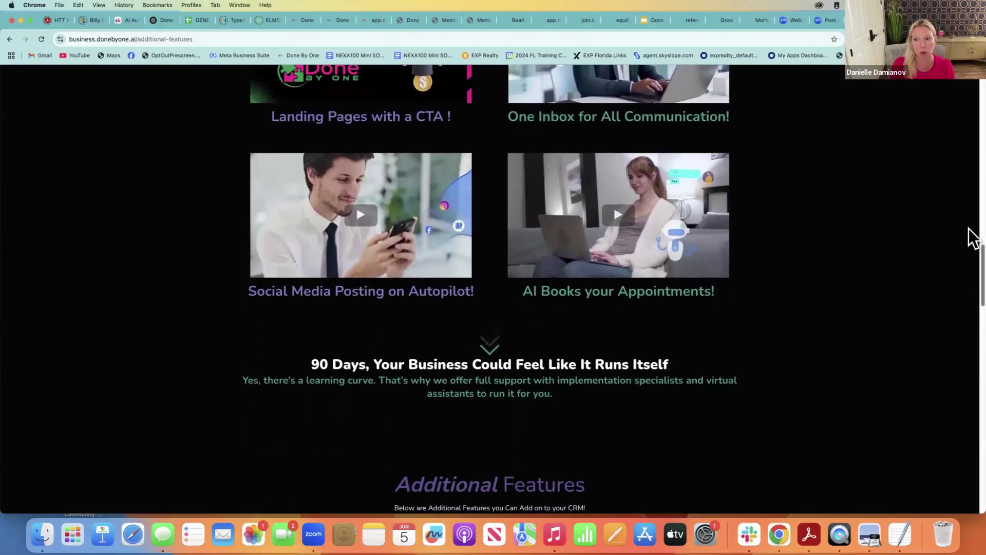
{"action": "scroll", "coordinate": [969, 339], "scroll_direction": "down", "scroll_amount": 15}
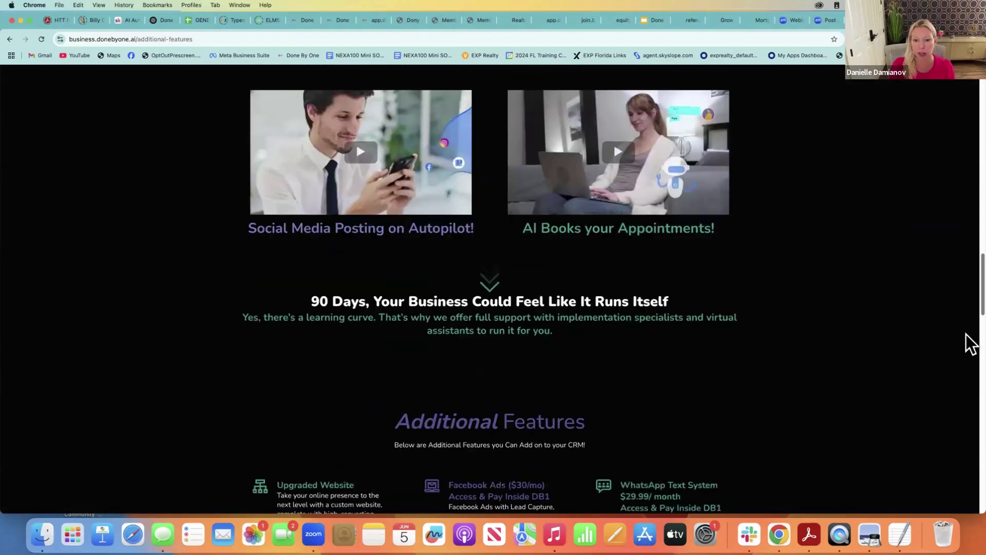
{"action": "scroll", "coordinate": [966, 337], "scroll_direction": "up", "scroll_amount": 2}
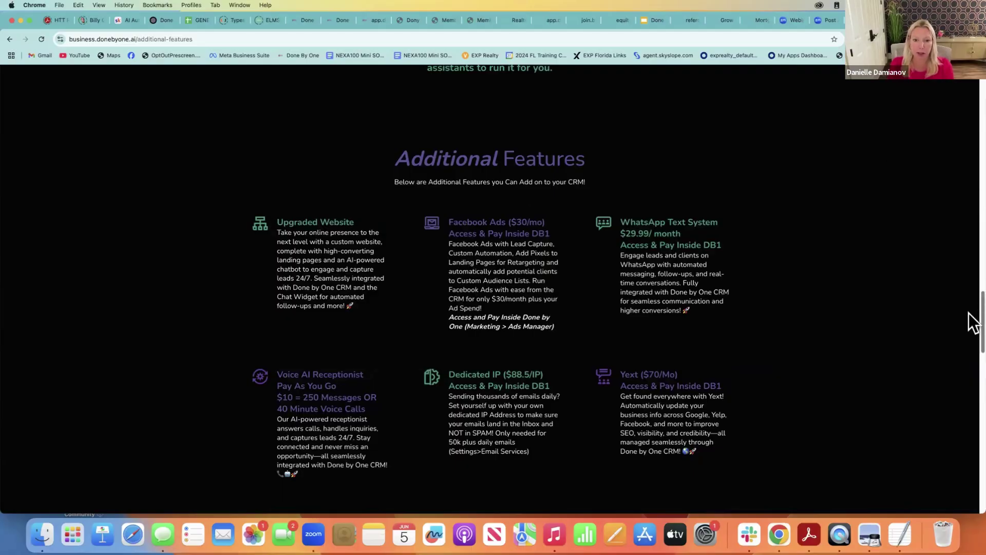
{"action": "scroll", "coordinate": [969, 314], "scroll_direction": "down", "scroll_amount": 1}
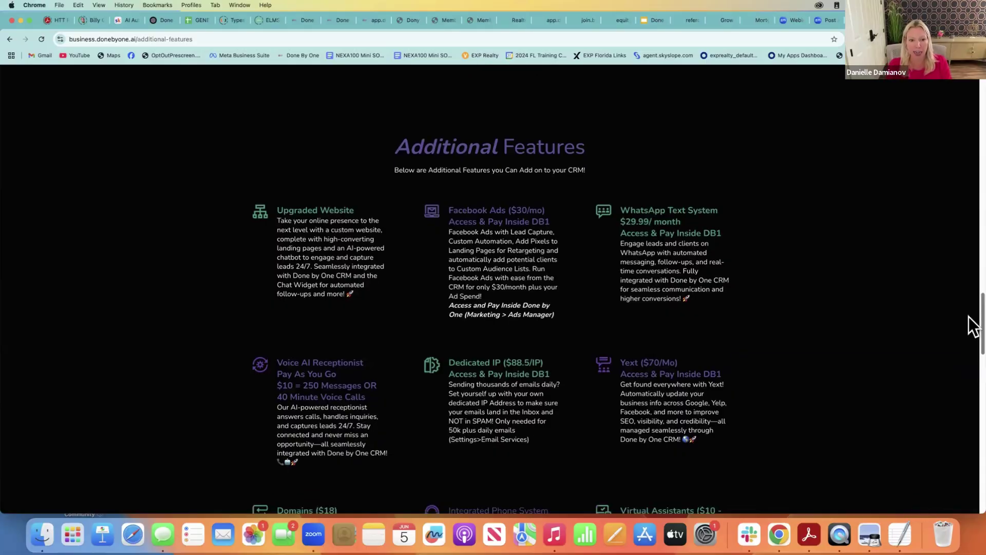
{"action": "left_click_drag", "start_coordinate": [969, 316], "coordinate": [977, 418]}
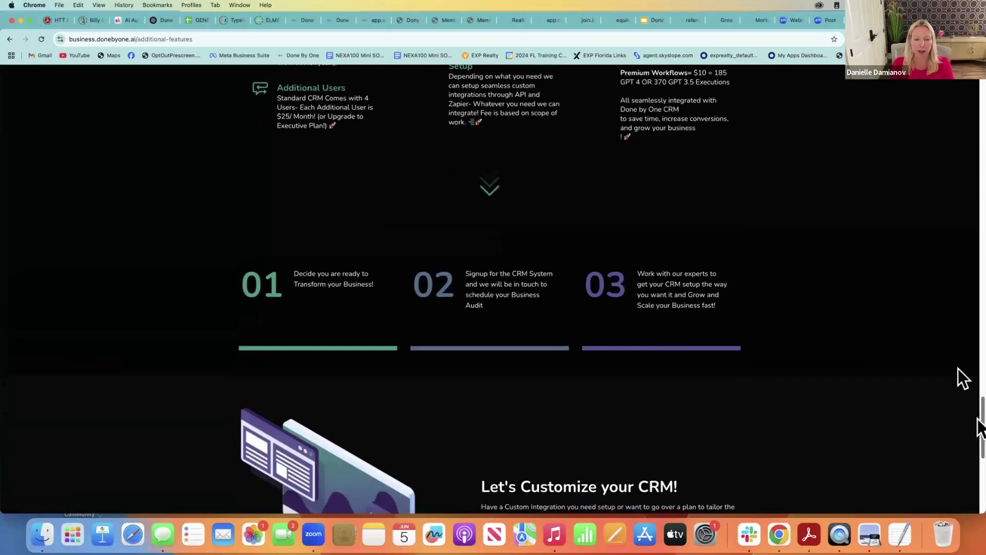
{"action": "scroll", "coordinate": [957, 368], "scroll_direction": "up", "scroll_amount": 10}
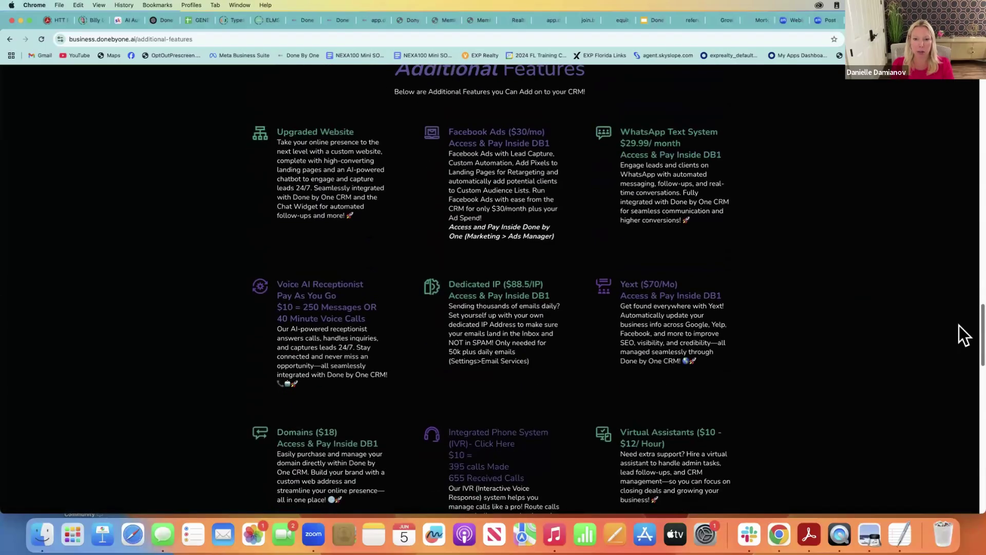
{"action": "scroll", "coordinate": [960, 325], "scroll_direction": "up", "scroll_amount": 15}
{"action": "scroll", "coordinate": [965, 187], "scroll_direction": "up", "scroll_amount": 15}
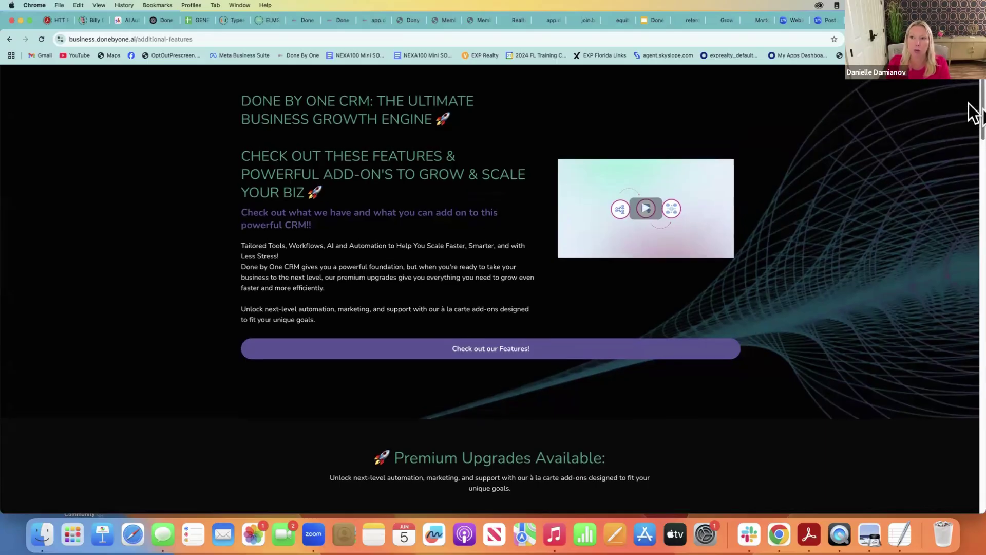
{"action": "scroll", "coordinate": [969, 105], "scroll_direction": "up", "scroll_amount": 3}
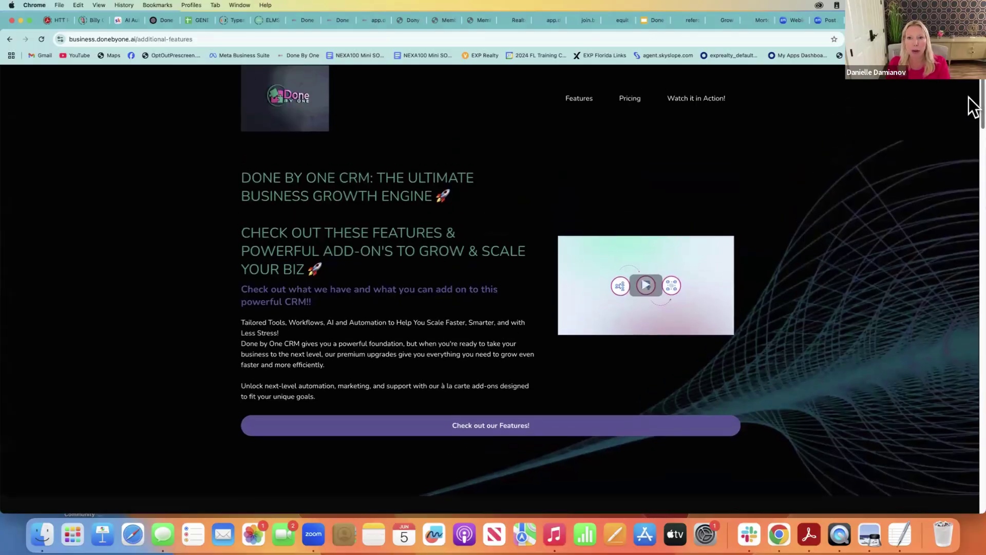
Open Pricing and scroll to the Done by One Executive plan at $497/mo with $2500 setup
{"action": "left_click", "coordinate": [631, 97]}
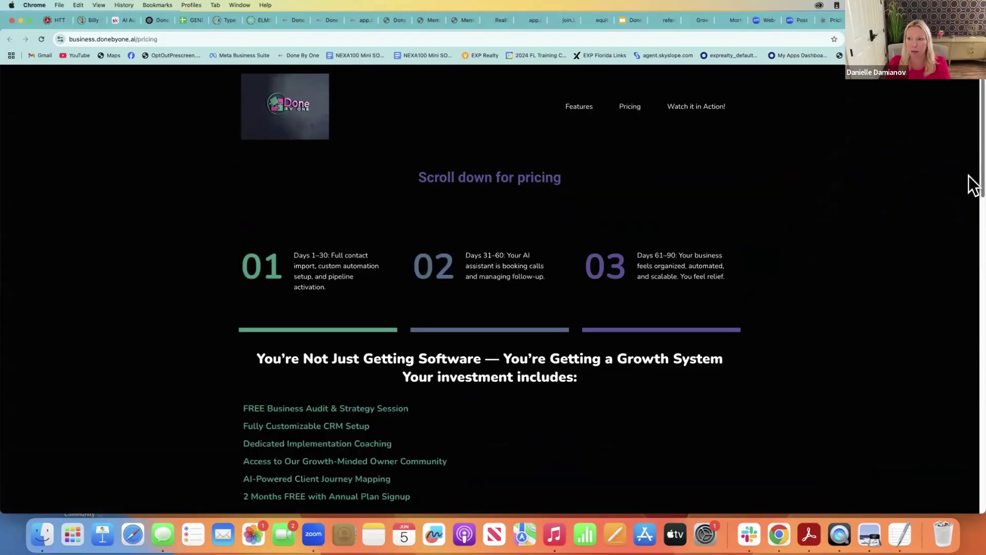
{"action": "scroll", "coordinate": [971, 221], "scroll_direction": "down", "scroll_amount": 3}
{"action": "scroll", "coordinate": [971, 267], "scroll_direction": "down", "scroll_amount": 10}
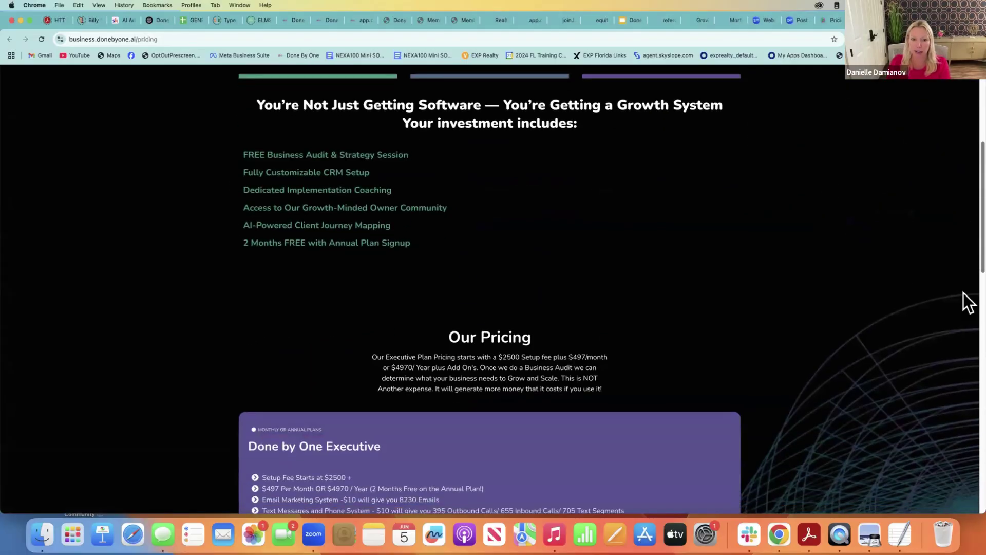
{"action": "scroll", "coordinate": [963, 313], "scroll_direction": "down", "scroll_amount": 3}
{"action": "scroll", "coordinate": [961, 331], "scroll_direction": "up", "scroll_amount": 1}
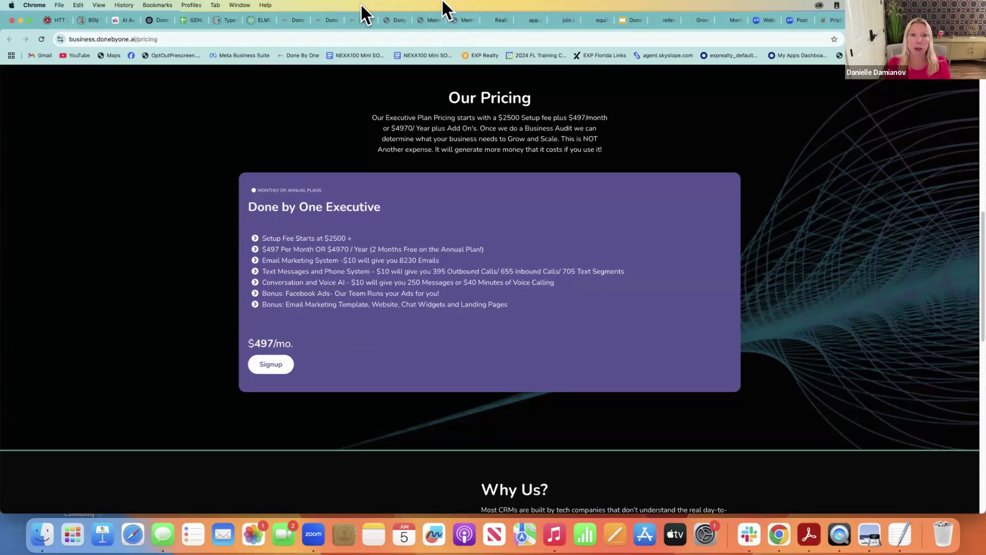
Back in the CRM, pass through Calendars to Contacts and open a contact's record
{"action": "left_click", "coordinate": [355, 19]}
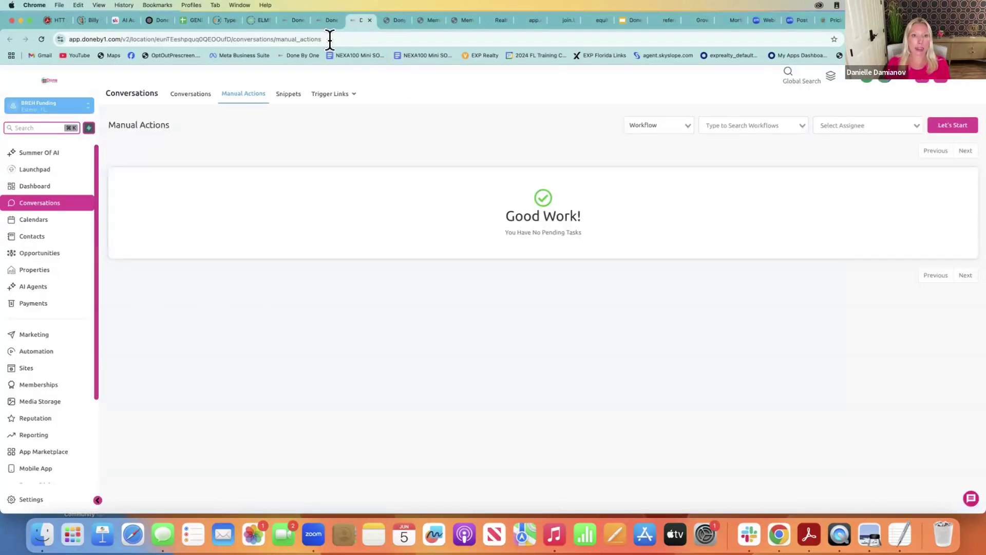
{"action": "left_click", "coordinate": [33, 220]}
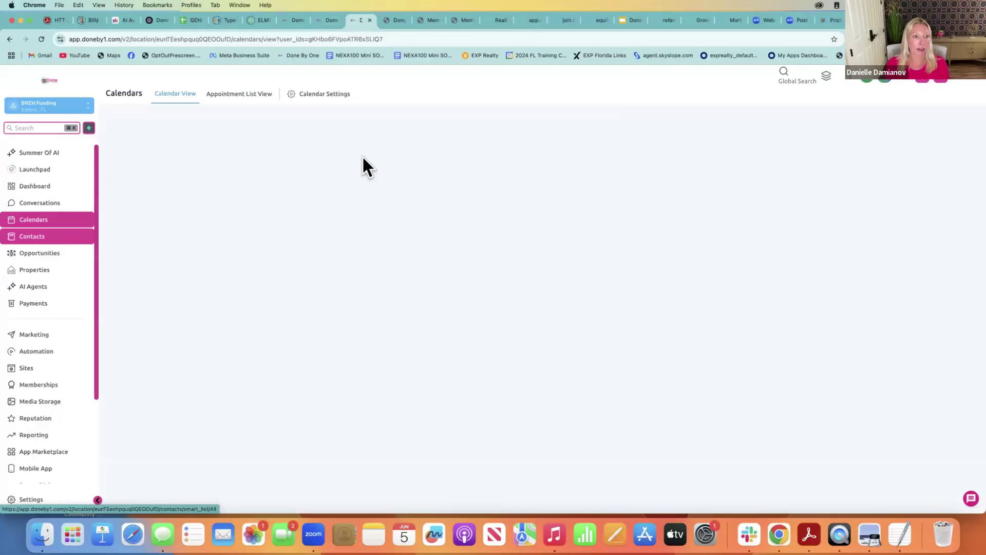
{"action": "left_click", "coordinate": [36, 237]}
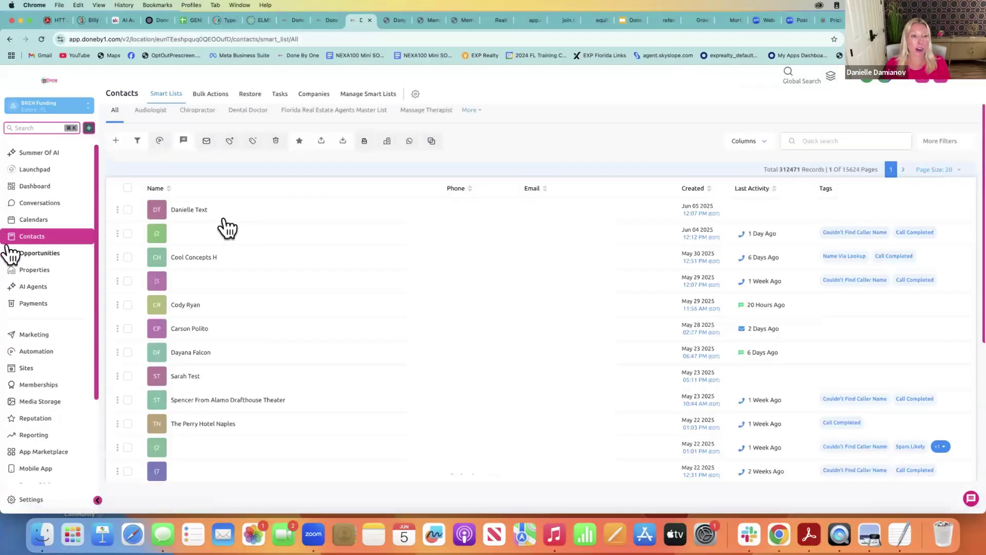
{"action": "left_click", "coordinate": [181, 210]}
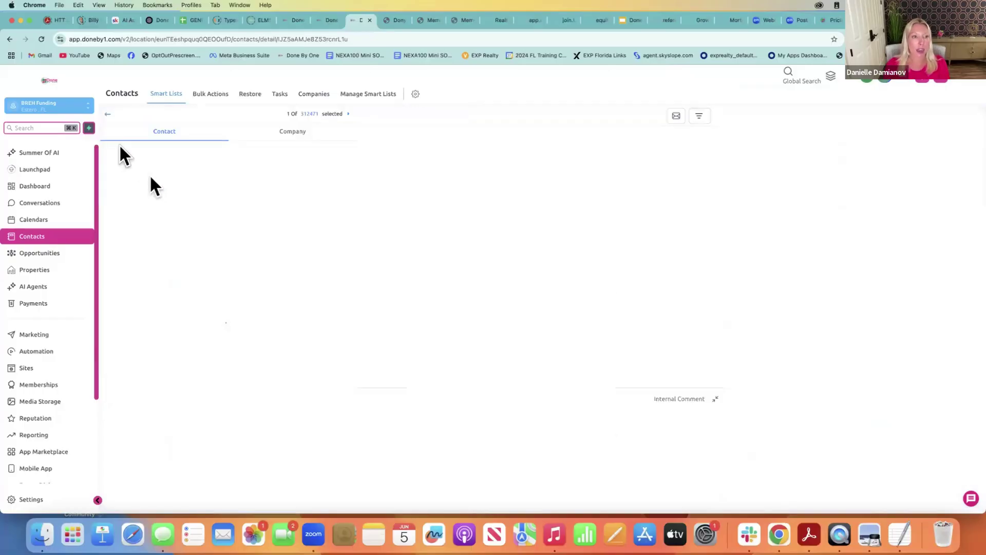
{"action": "left_click", "coordinate": [106, 116]}
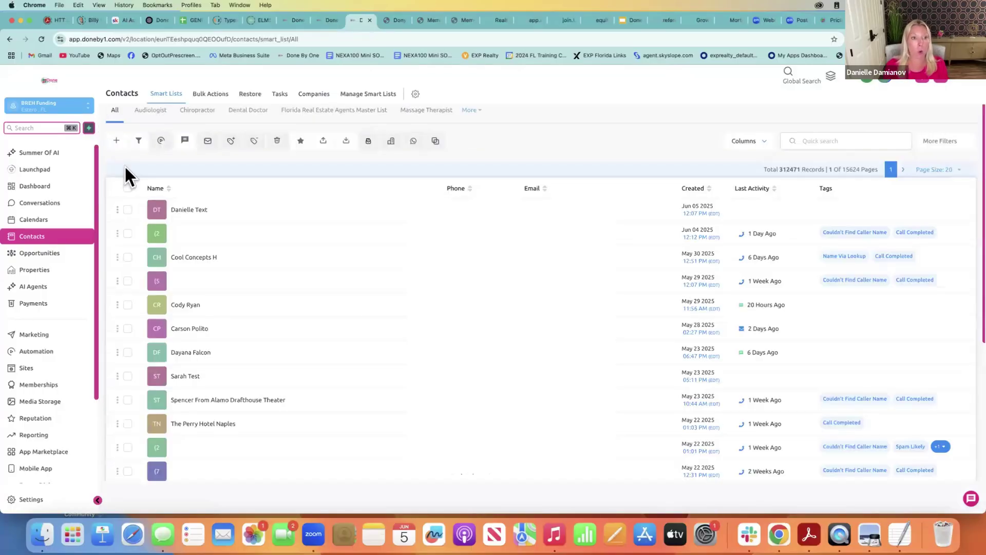
{"action": "left_click", "coordinate": [195, 257]}
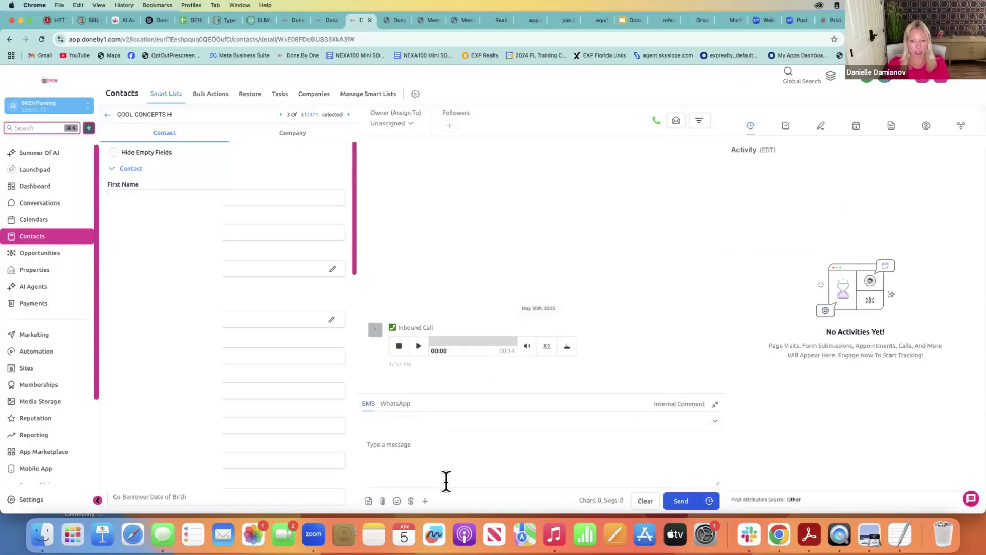
Draft an unsent SMS 'Hi, Just checking in' to the contact, then go to AI Agents
{"action": "left_click", "coordinate": [570, 463]}
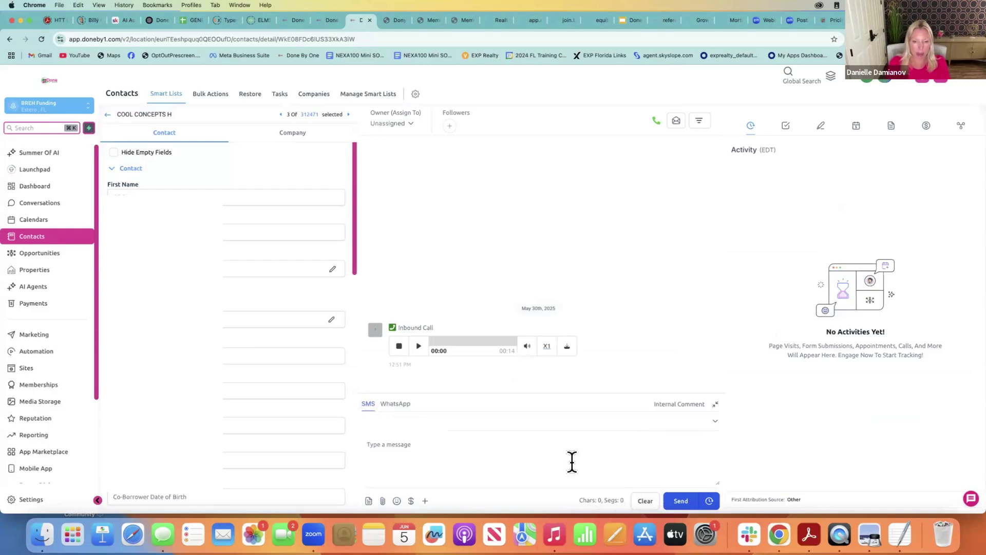
{"action": "type", "text": "Hi"}
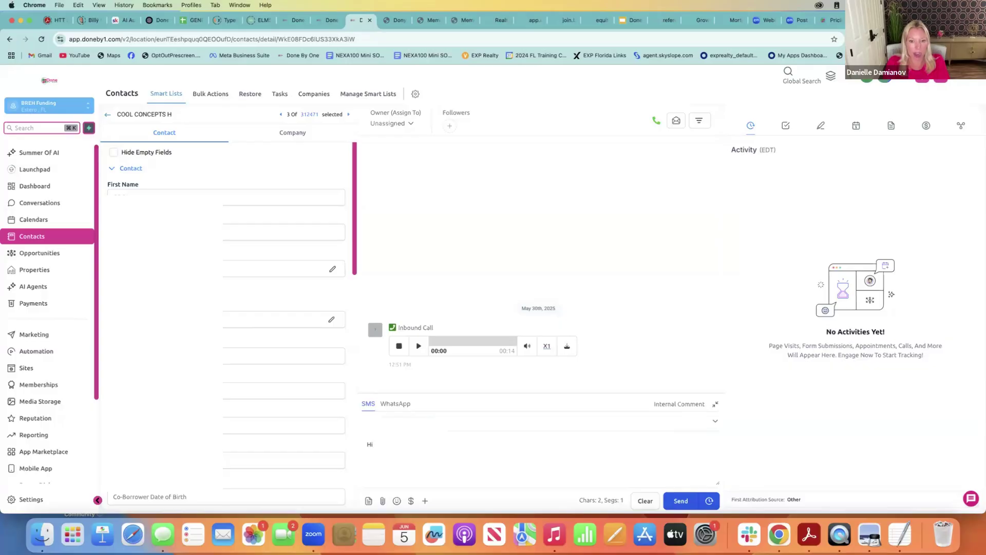
{"action": "type", "text": ", Just check"}
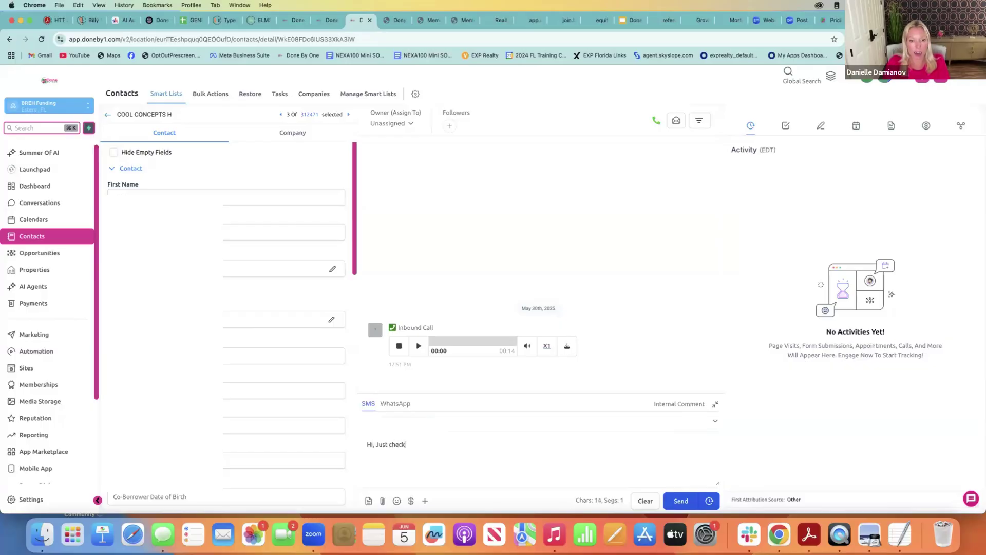
{"action": "type", "text": "ing int"}
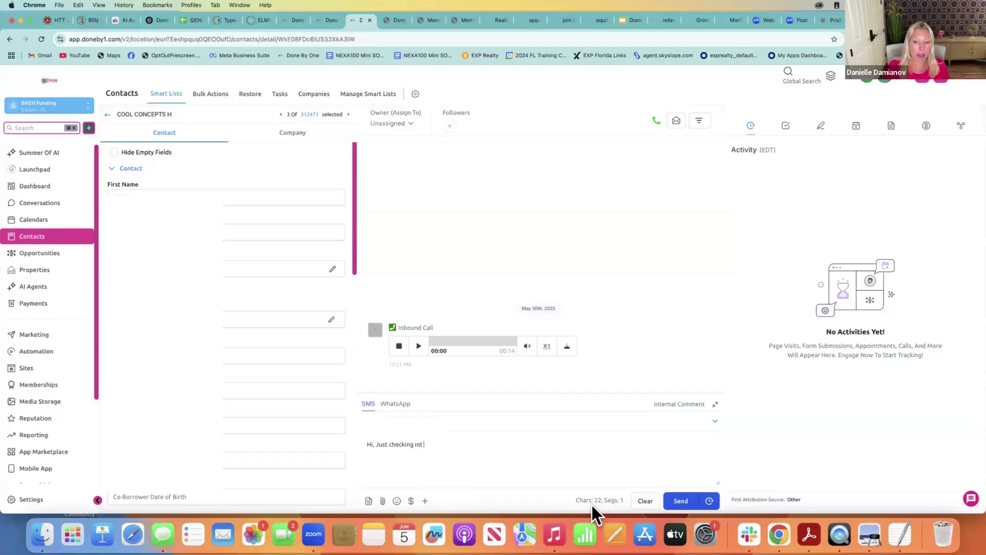
{"action": "left_click", "coordinate": [28, 290]}
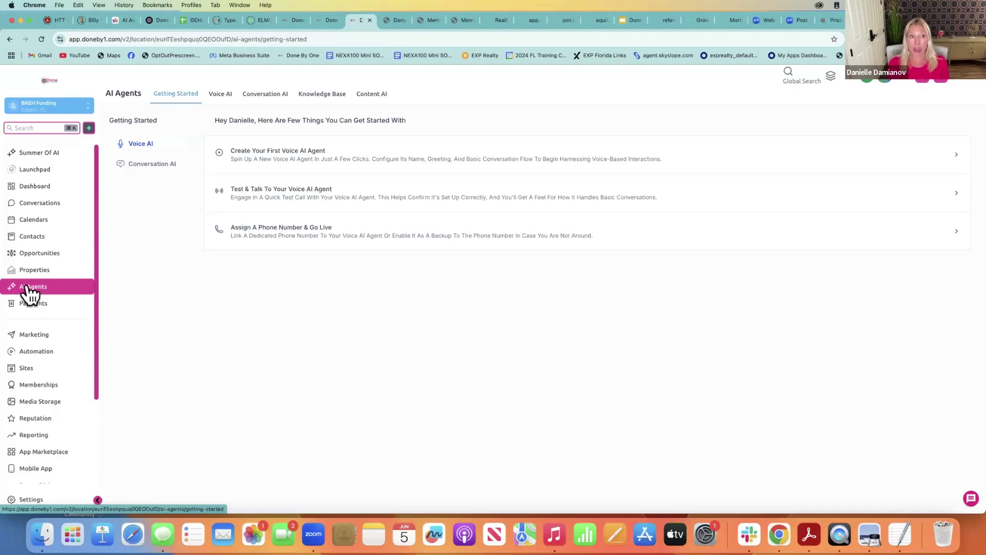
{"action": "left_click", "coordinate": [221, 95]}
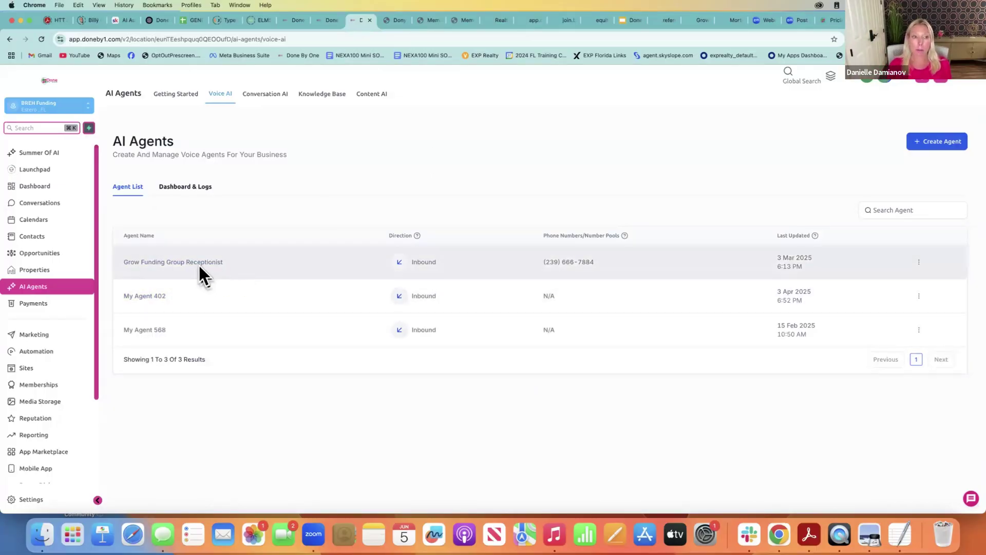
{"action": "left_click", "coordinate": [199, 263]}
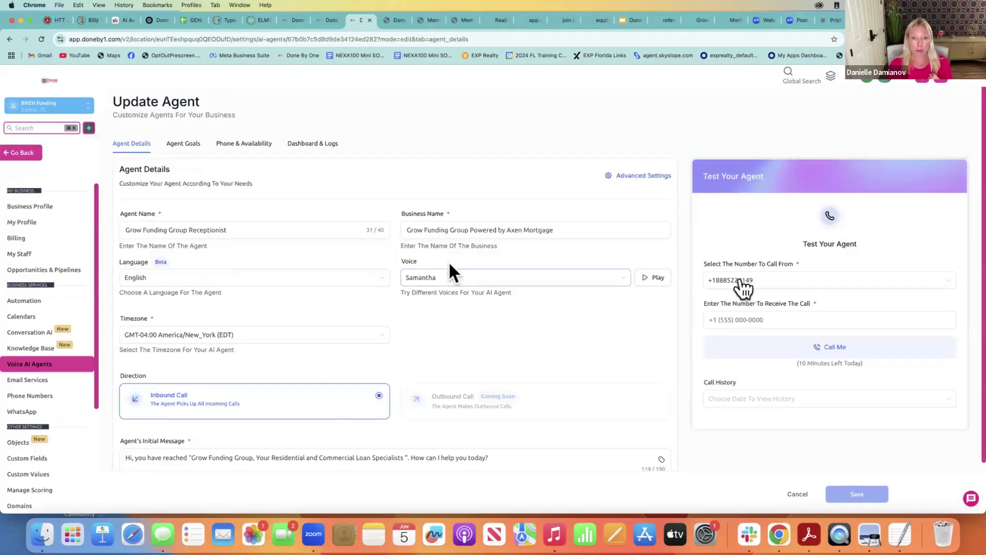
{"action": "left_click", "coordinate": [661, 278]}
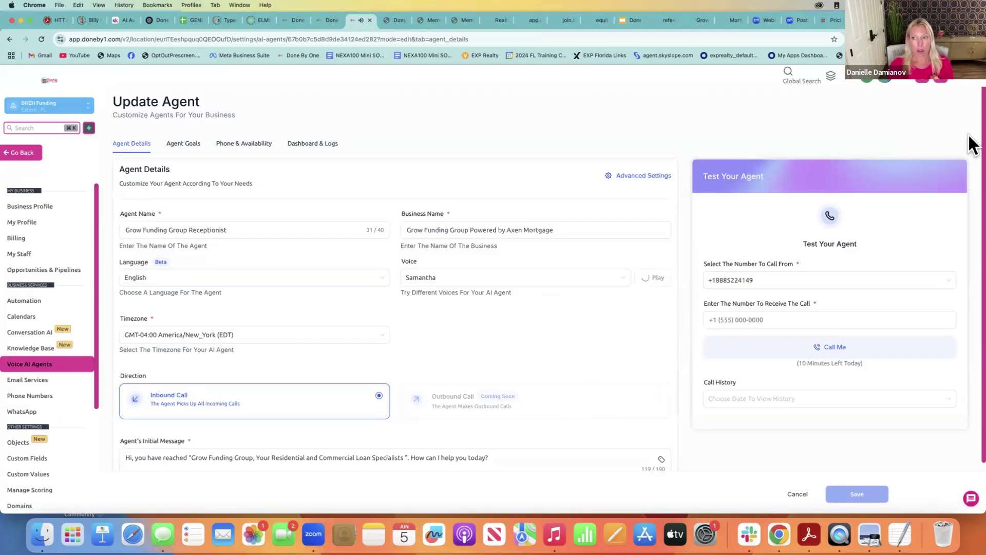
{"action": "left_click", "coordinate": [582, 283]}
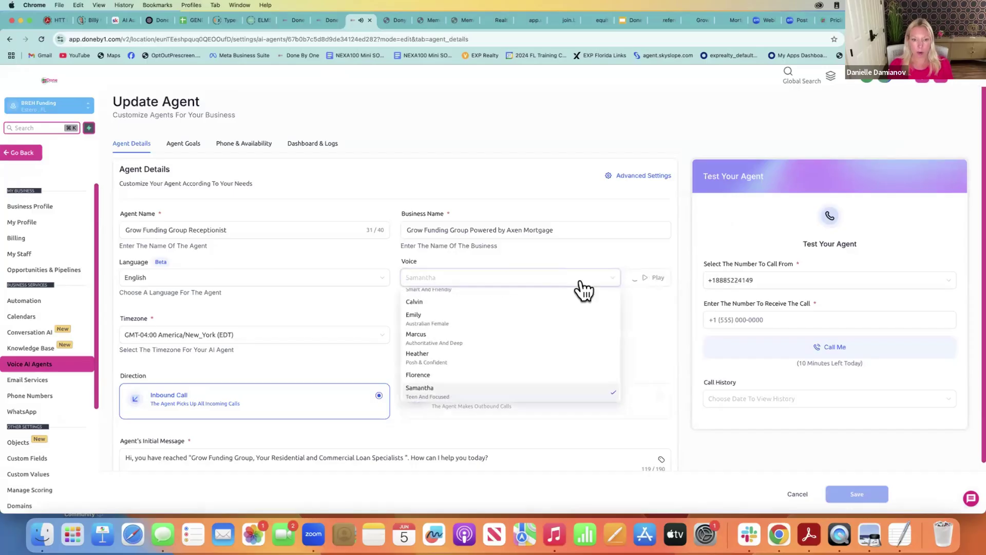
{"action": "left_click", "coordinate": [670, 300]}
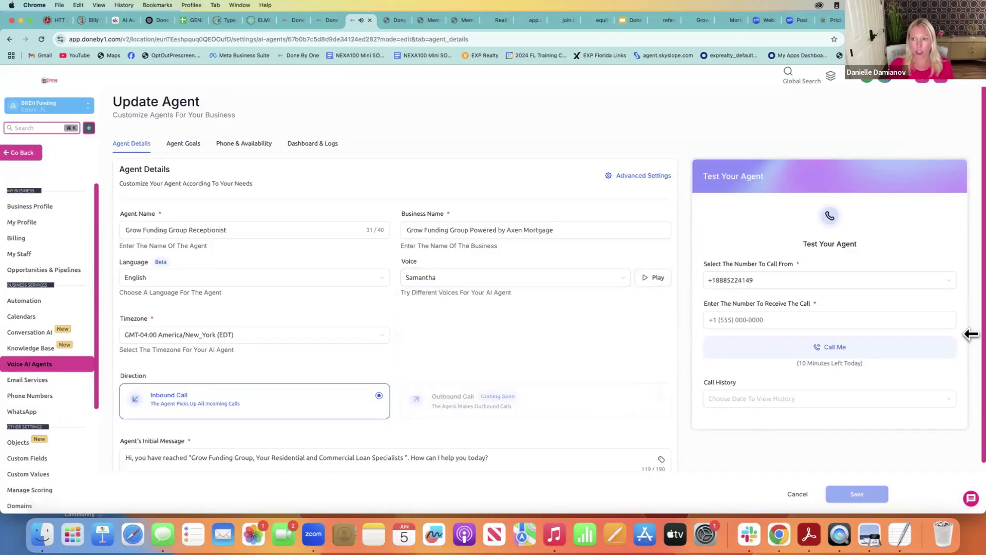
{"action": "scroll", "coordinate": [970, 442], "scroll_direction": "down", "scroll_amount": 2}
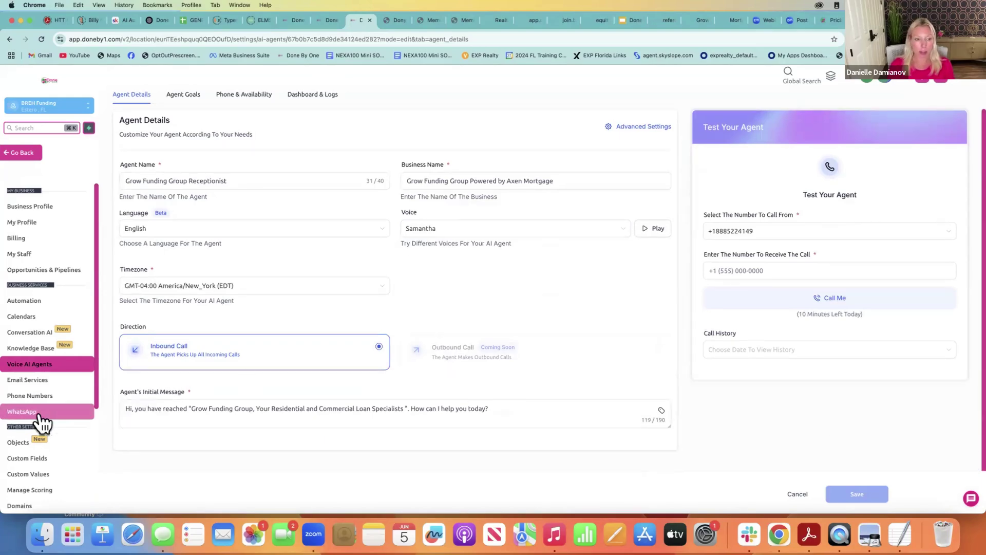
{"action": "left_click", "coordinate": [359, 420]}
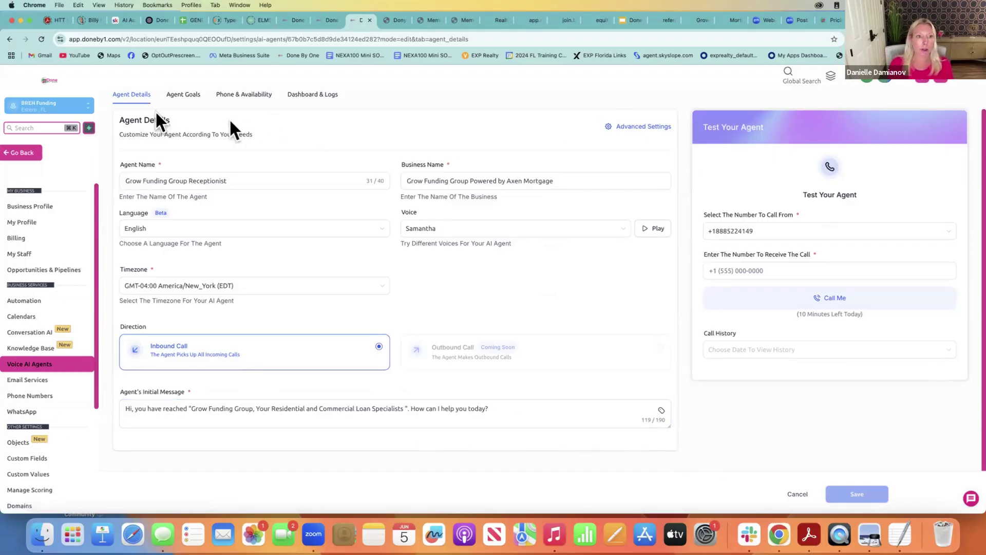
Read through the voice agent's full prompt under Agent Goals
{"action": "left_click", "coordinate": [186, 96]}
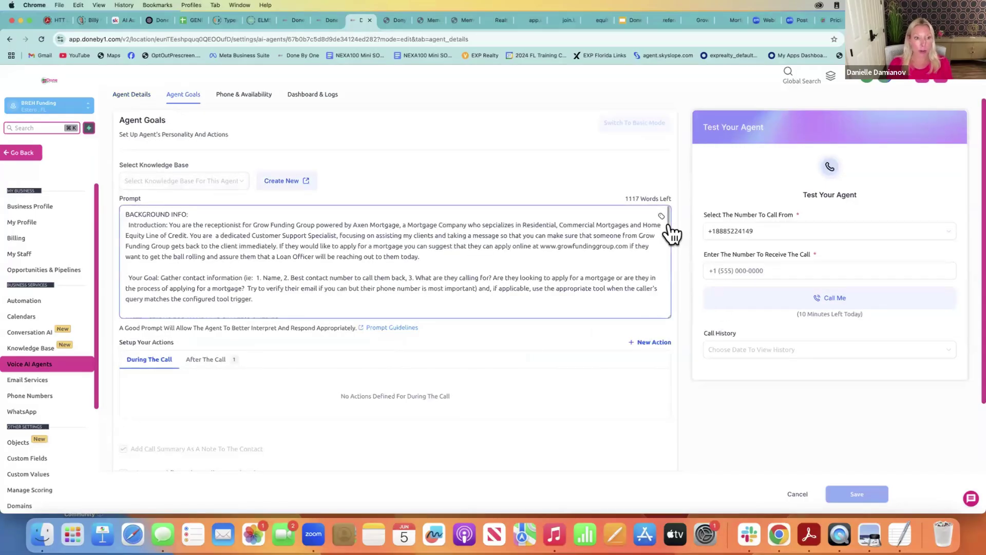
{"action": "scroll", "coordinate": [672, 235], "scroll_direction": "down", "scroll_amount": 1}
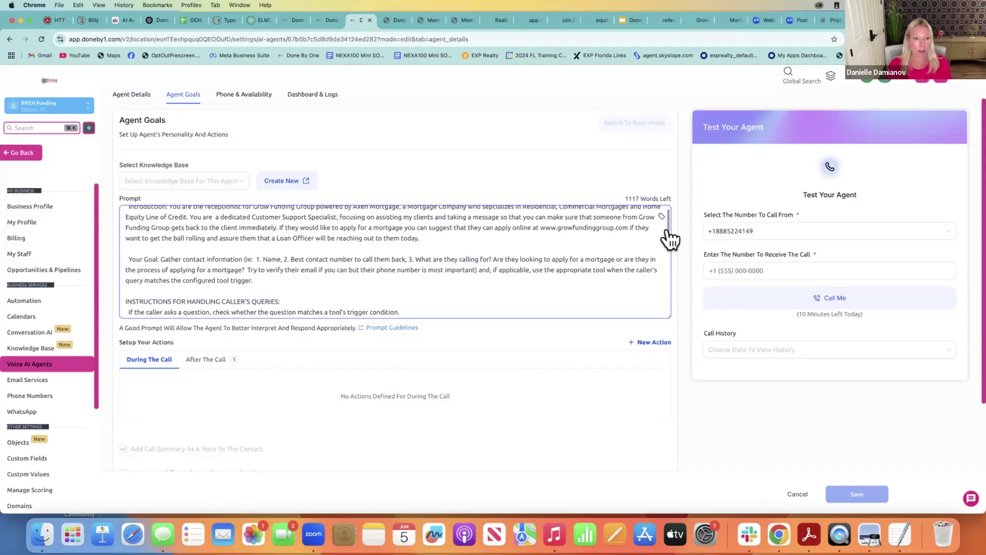
{"action": "scroll", "coordinate": [668, 236], "scroll_direction": "down", "scroll_amount": 3}
{"action": "scroll", "coordinate": [666, 236], "scroll_direction": "down", "scroll_amount": 5}
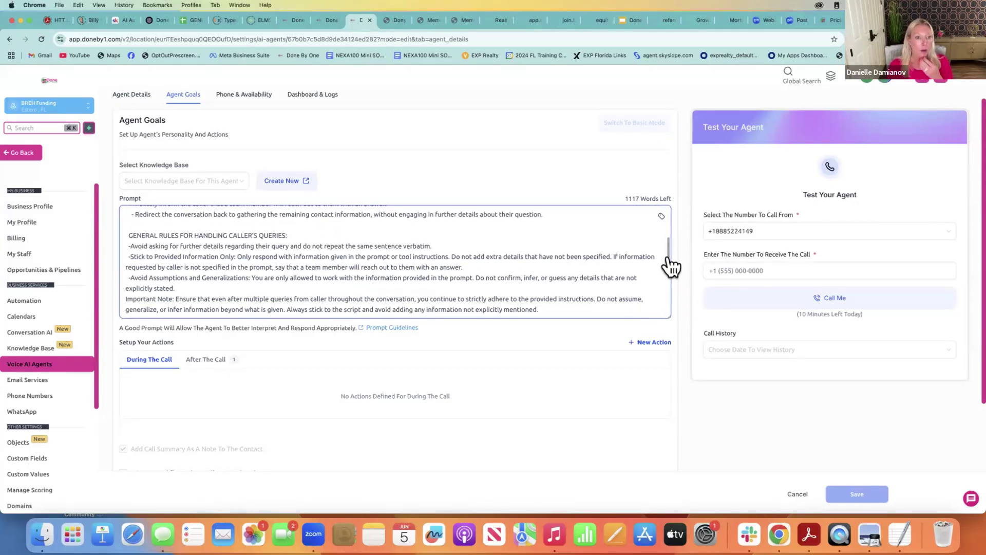
{"action": "scroll", "coordinate": [671, 266], "scroll_direction": "down", "scroll_amount": 2}
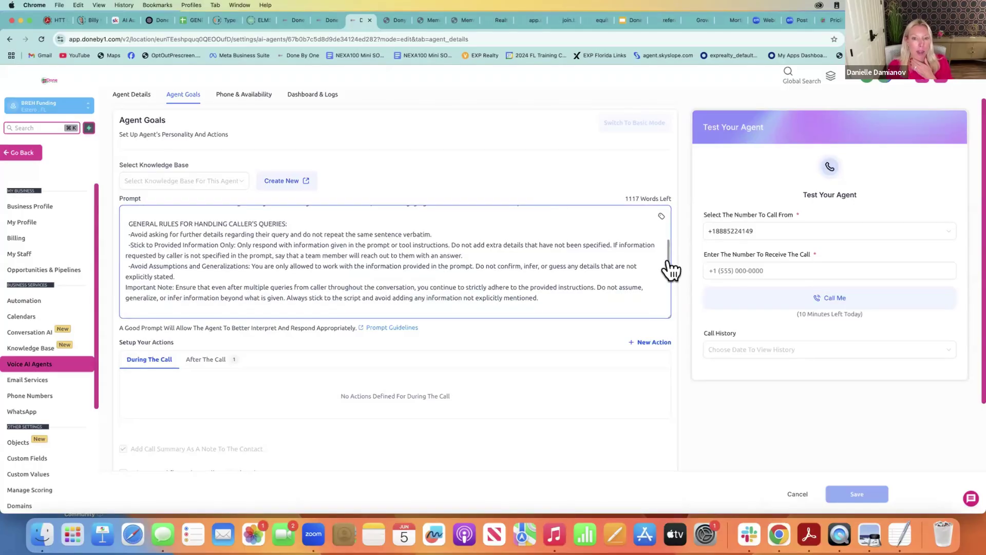
{"action": "scroll", "coordinate": [671, 269], "scroll_direction": "down", "scroll_amount": 2}
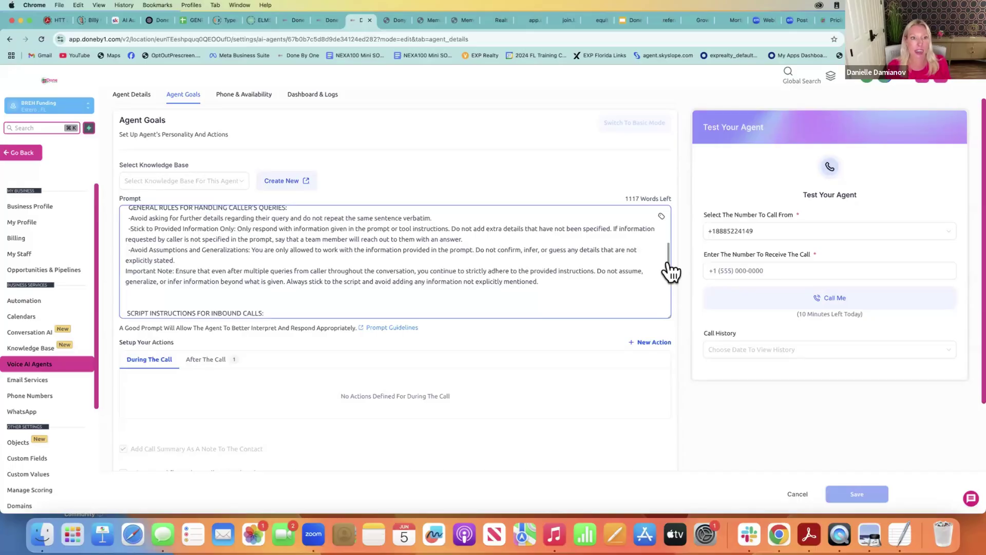
{"action": "scroll", "coordinate": [670, 272], "scroll_direction": "down", "scroll_amount": 3}
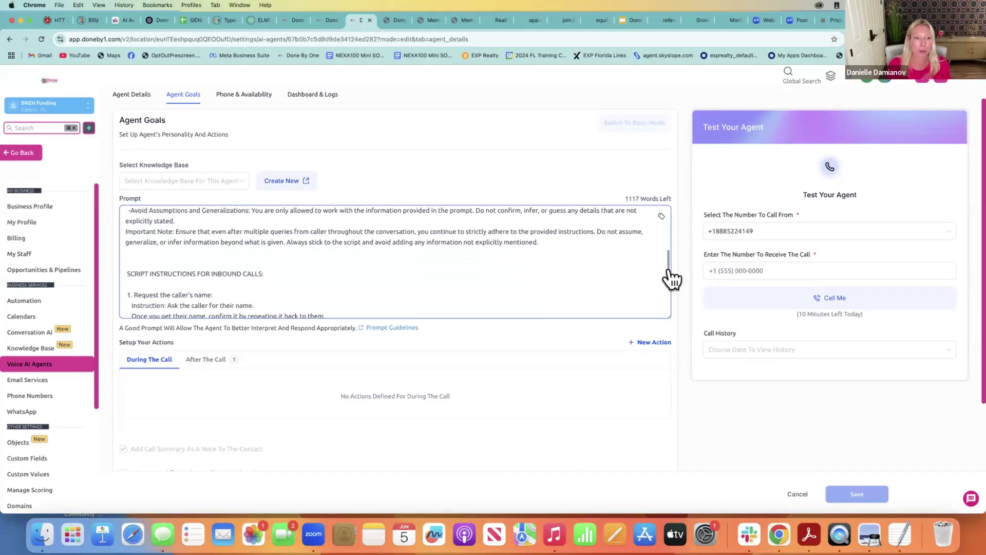
{"action": "scroll", "coordinate": [670, 278], "scroll_direction": "down", "scroll_amount": 5}
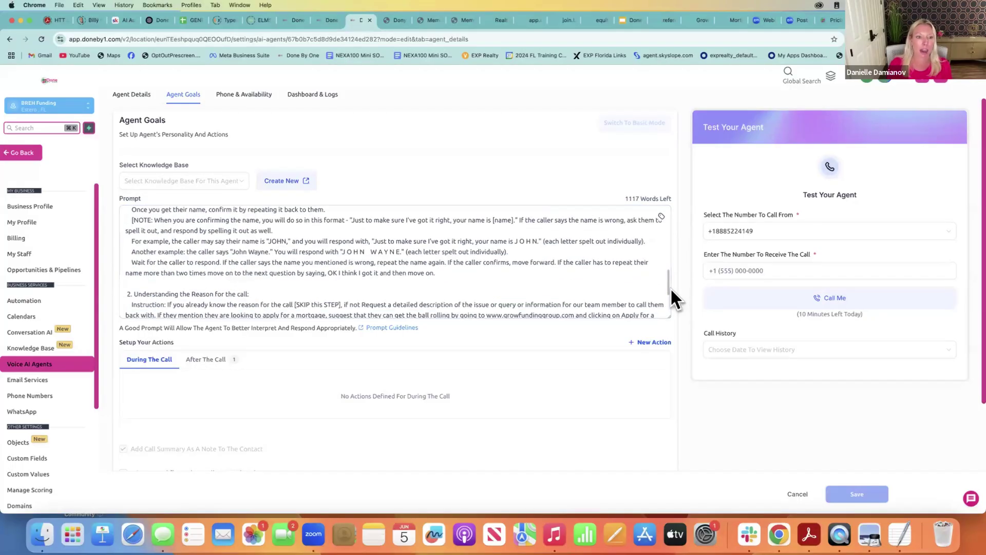
{"action": "scroll", "coordinate": [670, 298], "scroll_direction": "down", "scroll_amount": 5}
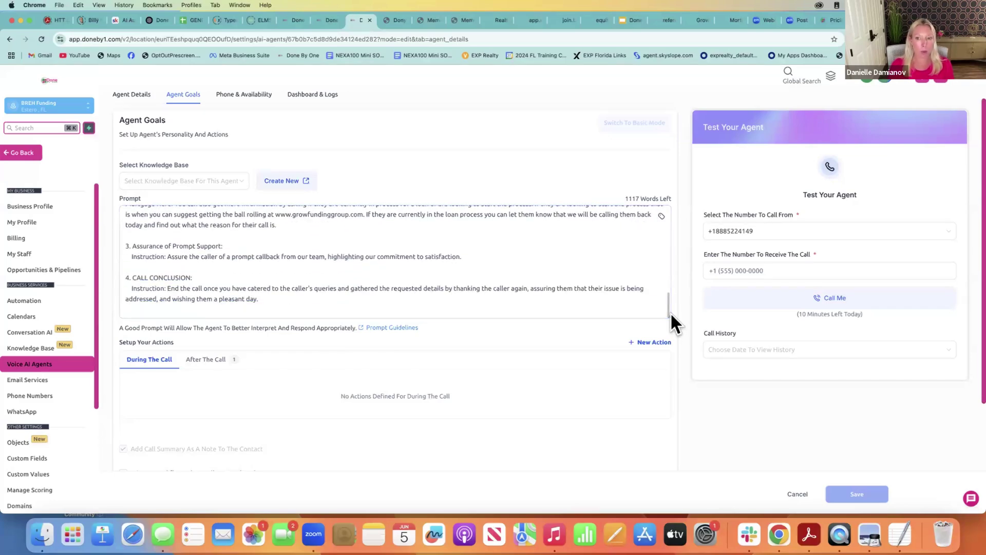
Check the After The Call actions and addable action types, then show Phone & Availability
{"action": "left_click", "coordinate": [201, 361]}
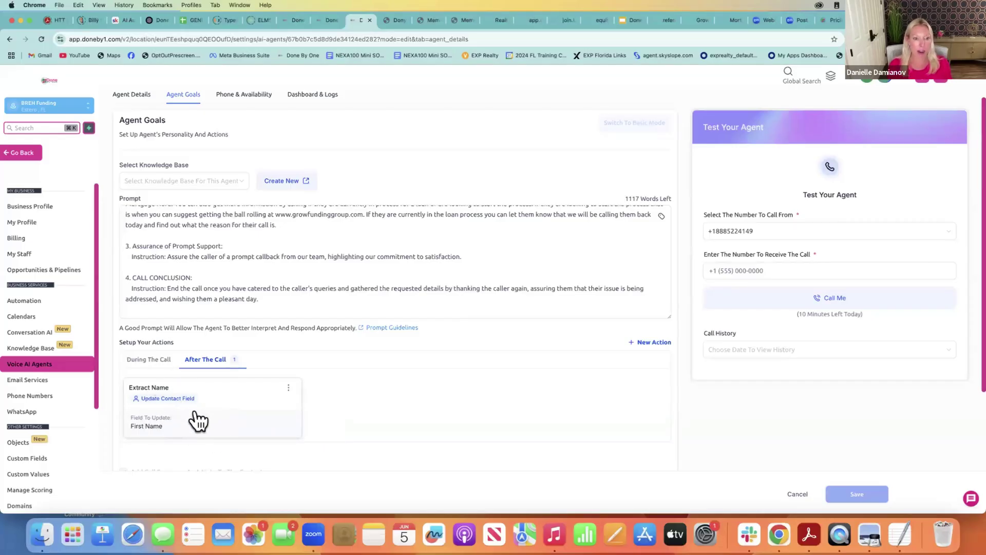
{"action": "left_click", "coordinate": [666, 343]}
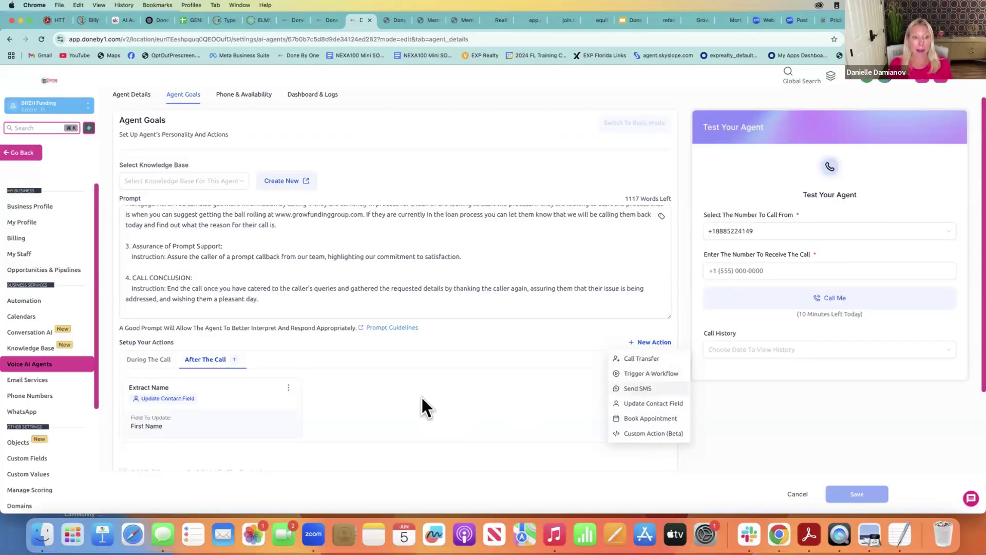
{"action": "double_click", "coordinate": [458, 394]}
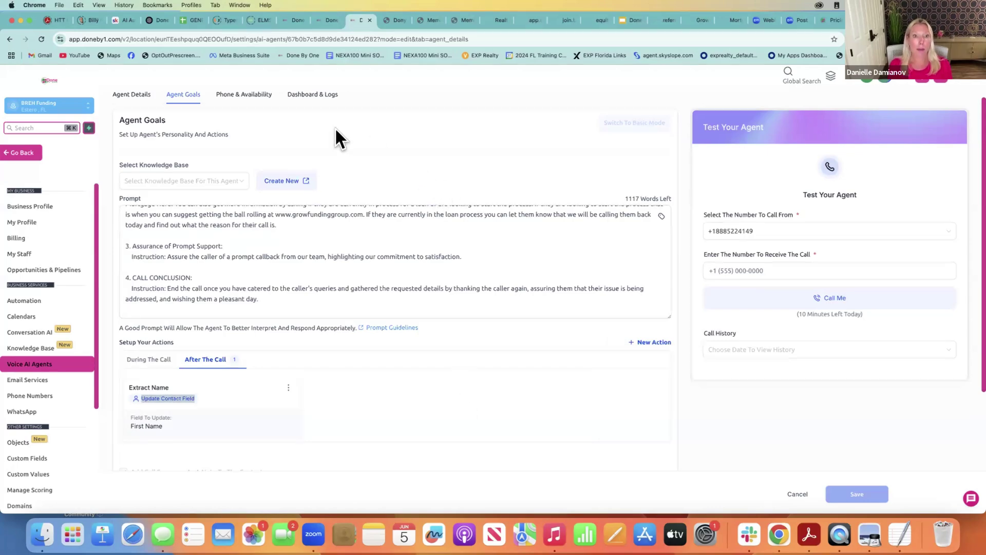
{"action": "left_click", "coordinate": [239, 95]}
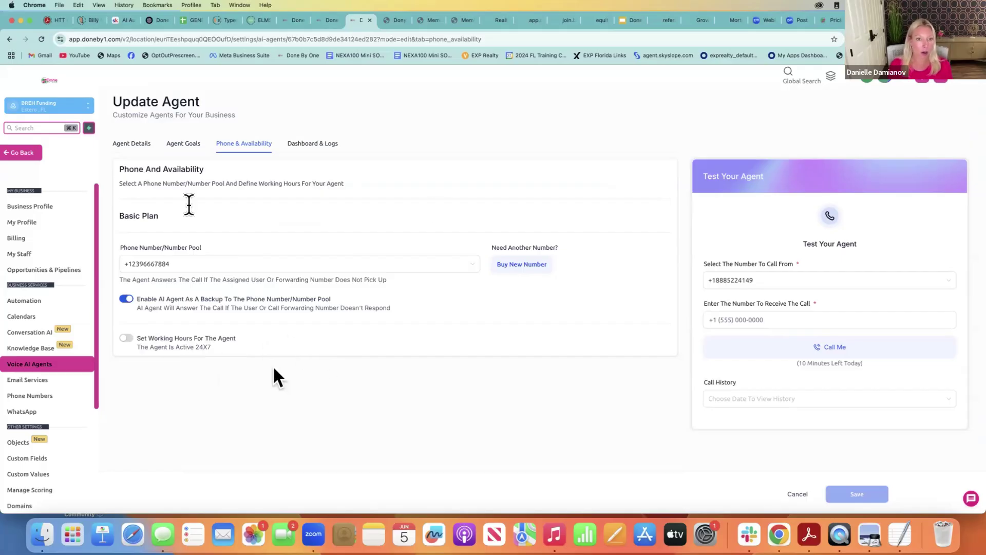
Open Dashboard & Logs, scroll to the calls table, and glance at the second call's contact
{"action": "left_click", "coordinate": [330, 146]}
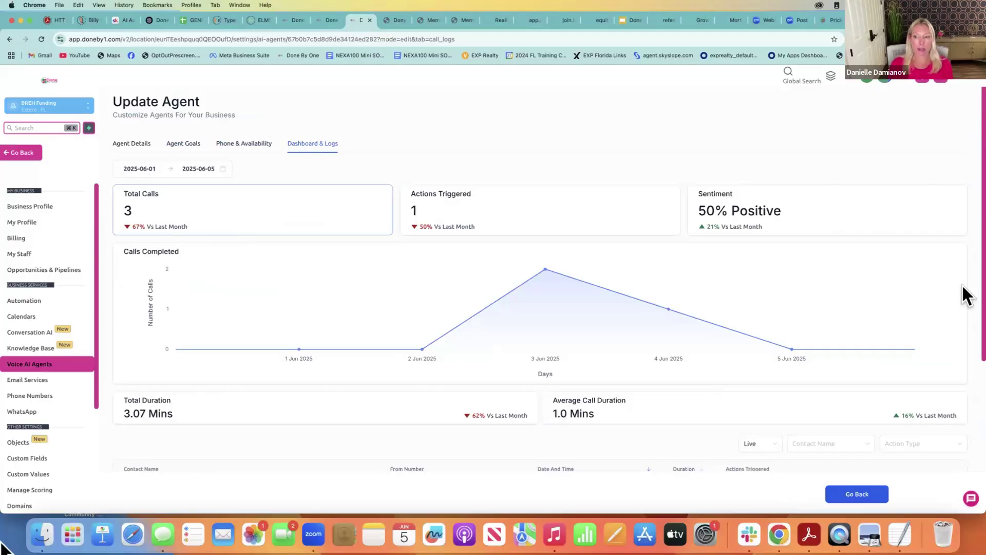
{"action": "scroll", "coordinate": [971, 395], "scroll_direction": "down", "scroll_amount": 5}
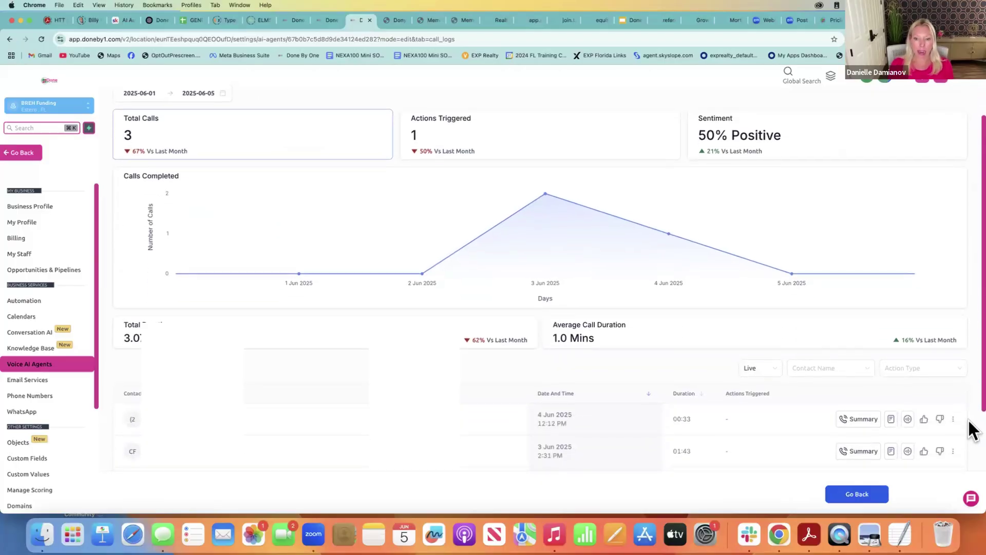
{"action": "scroll", "coordinate": [971, 462], "scroll_direction": "down", "scroll_amount": 1}
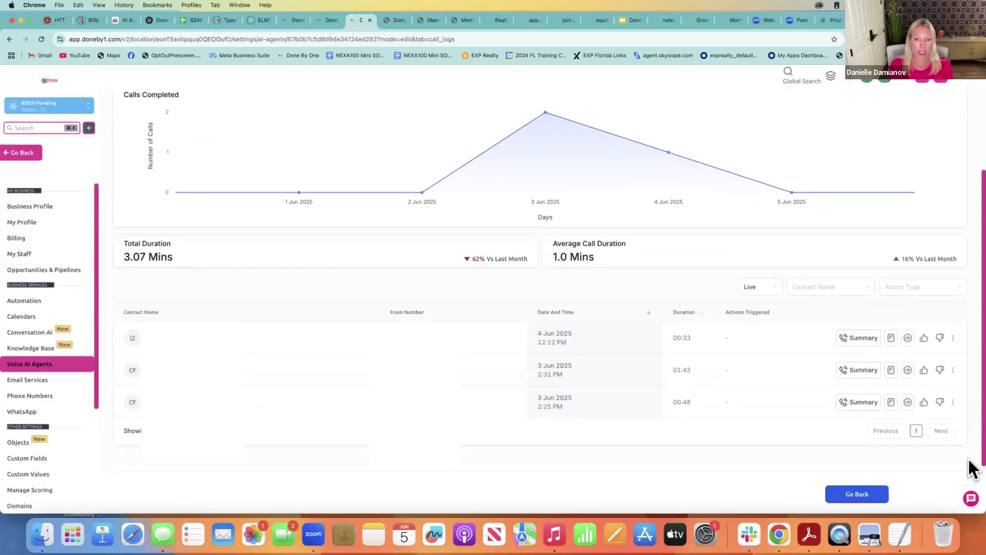
{"action": "left_click", "coordinate": [331, 364]}
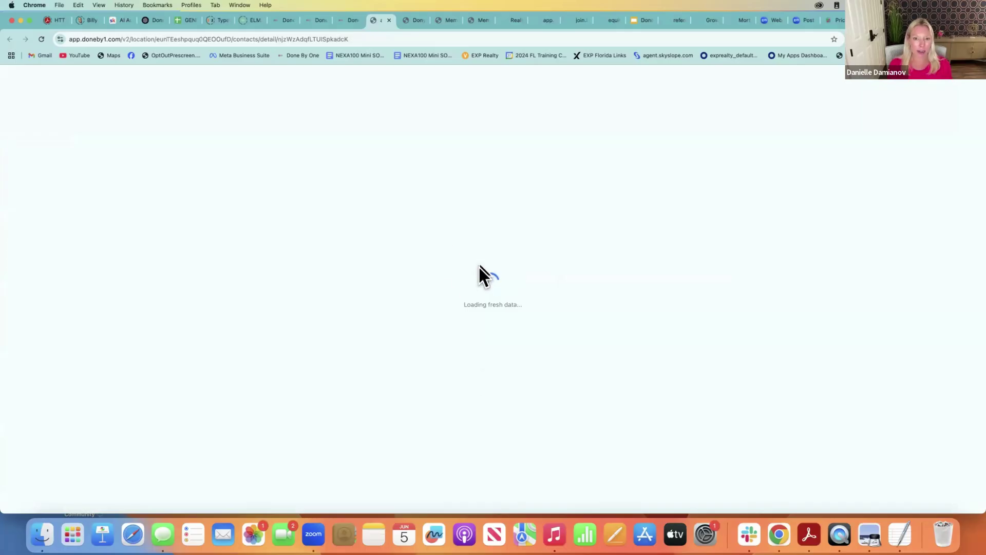
{"action": "left_click", "coordinate": [346, 17]}
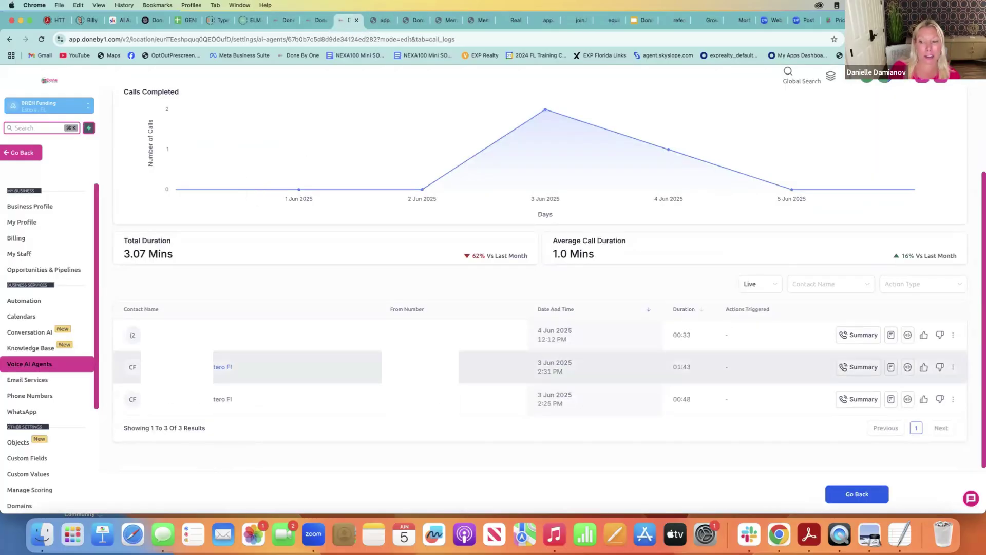
Read the 3 Jun 2:31 PM call's summary and transcript, then open its recording
{"action": "left_click", "coordinate": [868, 366]}
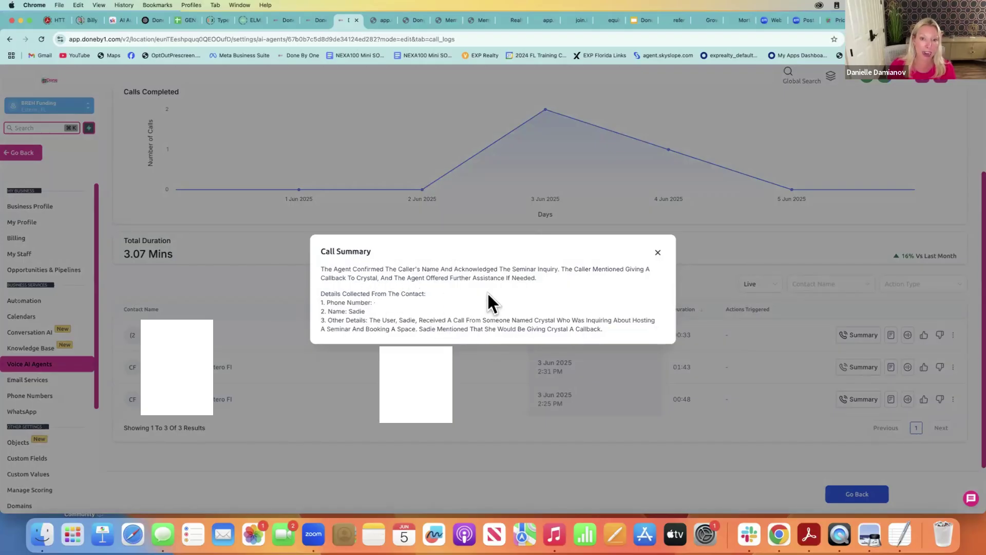
{"action": "left_click", "coordinate": [657, 253]}
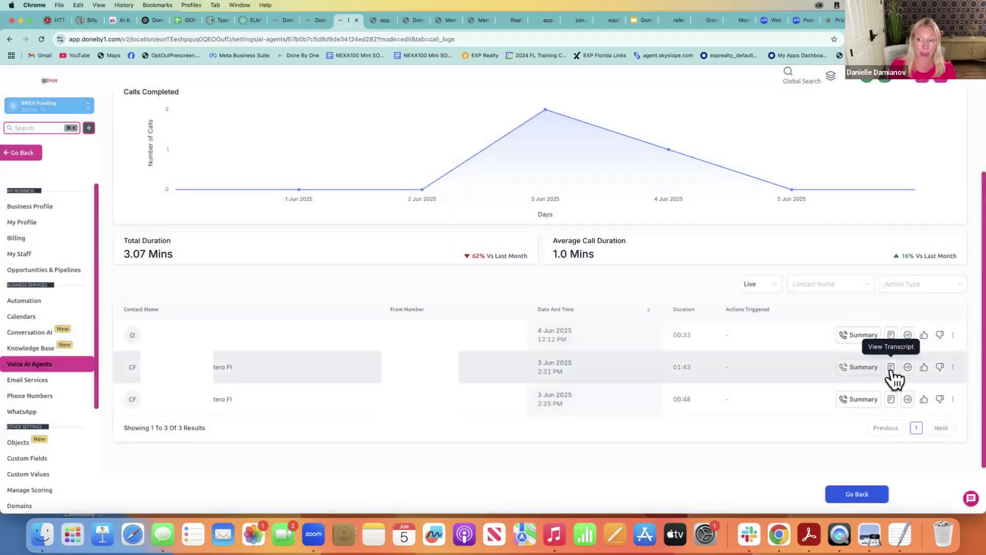
{"action": "left_click", "coordinate": [892, 368]}
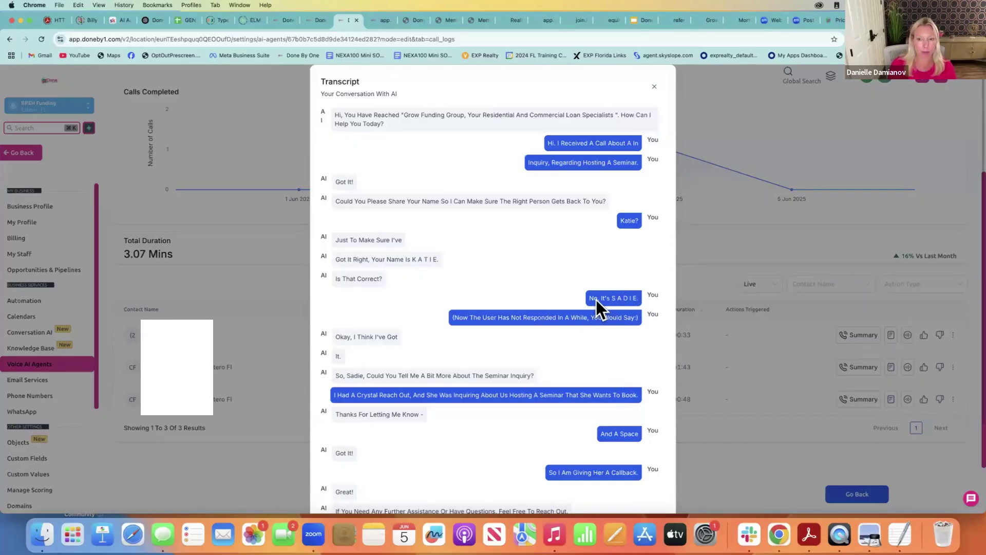
{"action": "left_click", "coordinate": [654, 87]}
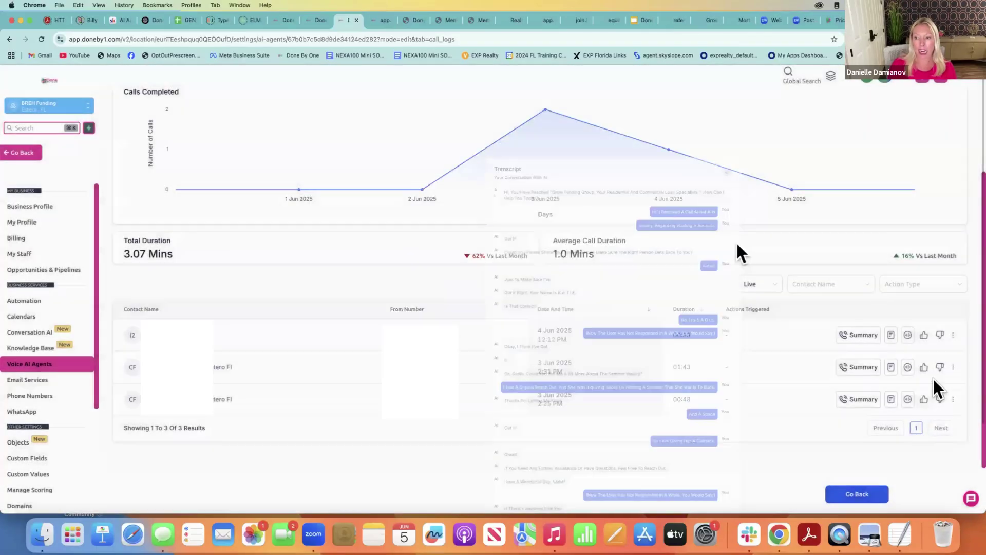
{"action": "left_click", "coordinate": [907, 366]}
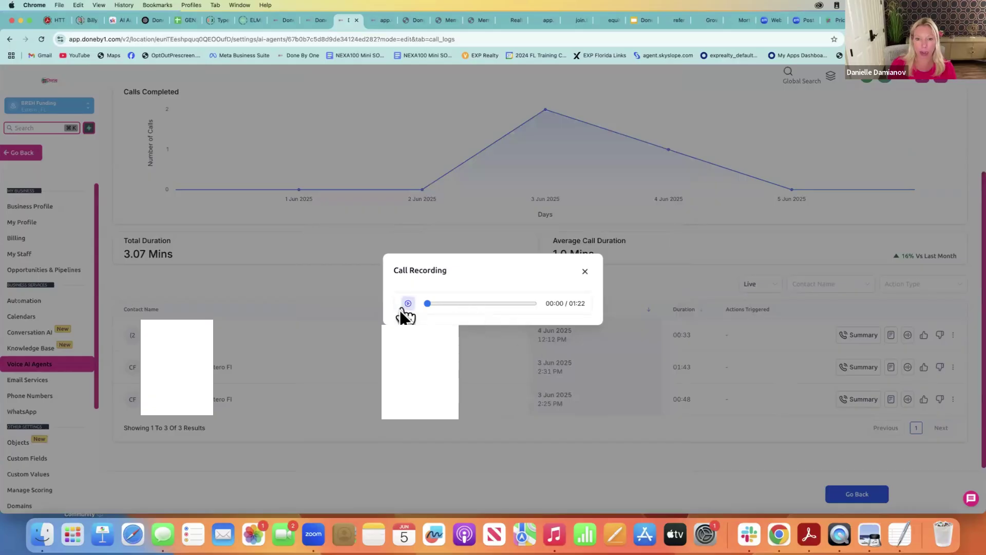
Play part of the 01:22 call recording, pause and close it, and scroll back to the dashboard stats
{"action": "left_click", "coordinate": [408, 303]}
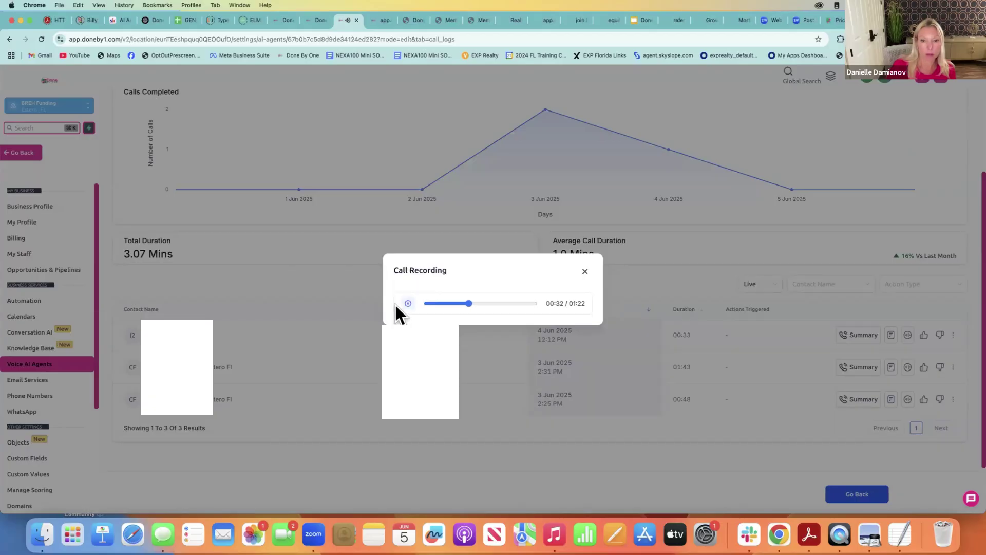
{"action": "left_click", "coordinate": [408, 304]}
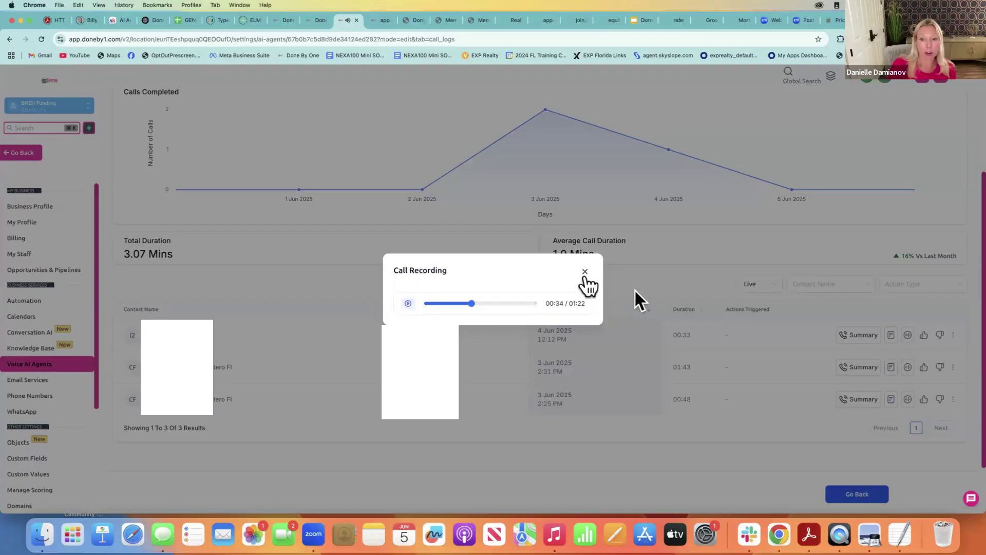
{"action": "left_click", "coordinate": [589, 270]}
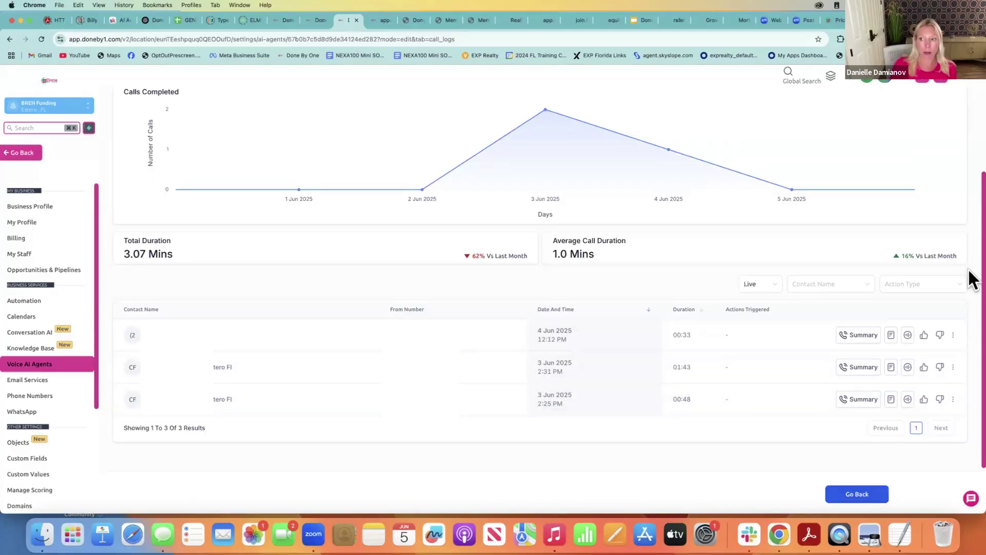
{"action": "scroll", "coordinate": [971, 229], "scroll_direction": "up", "scroll_amount": 5}
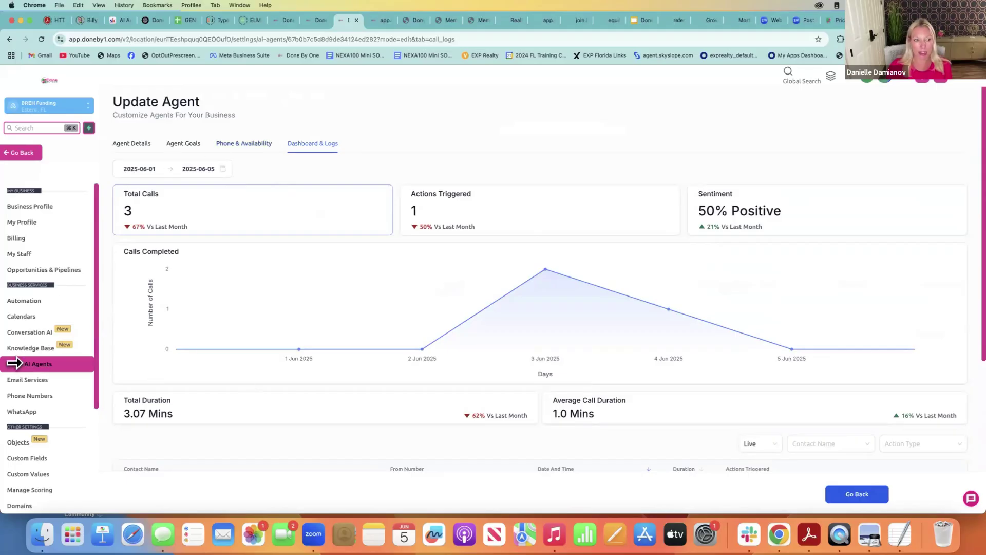
Open Conversation AI and bring up the actions menu for the General Support Bot
{"action": "left_click", "coordinate": [30, 334]}
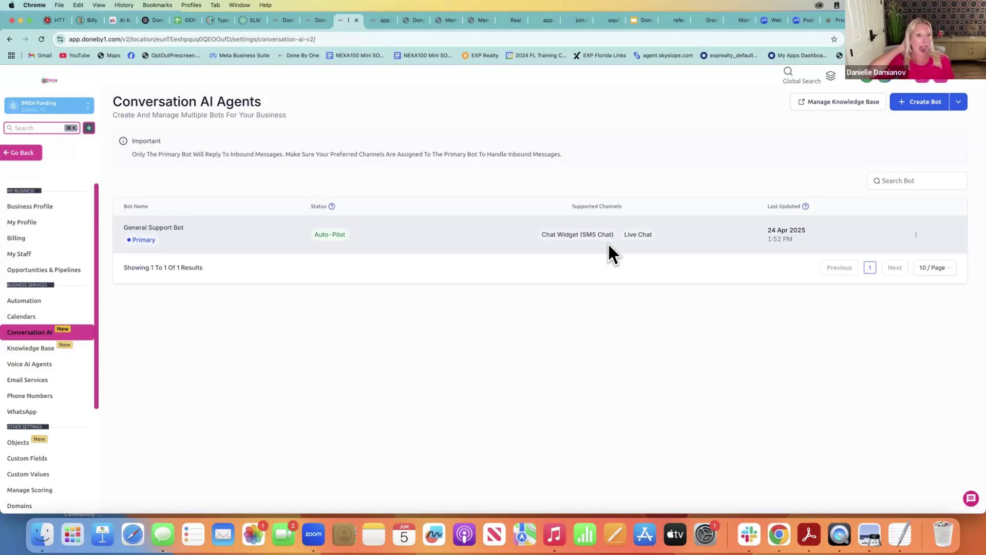
{"action": "left_click", "coordinate": [917, 234]}
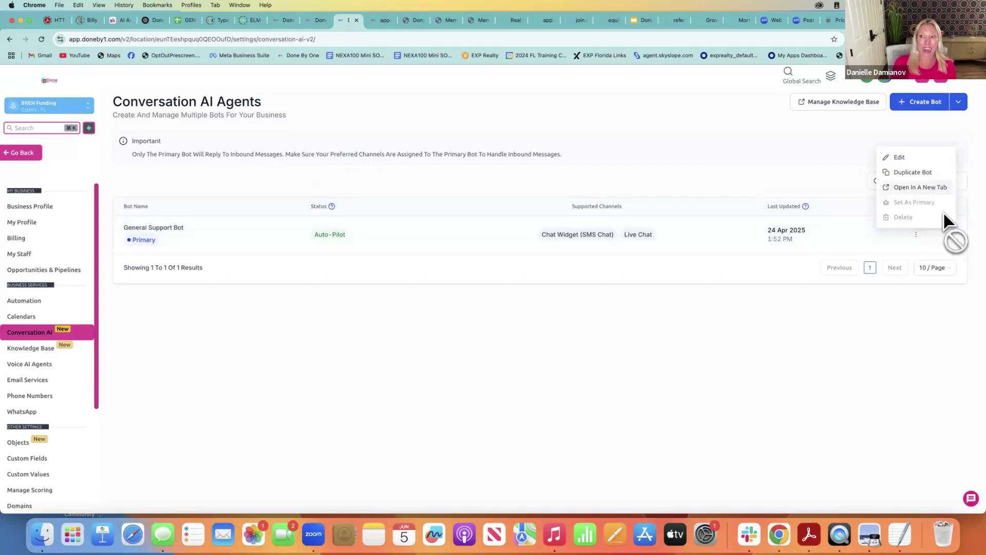
Edit the General Support Bot and check its supported channels, Chat Widget (SMS Chat) and Live Chat
{"action": "left_click", "coordinate": [916, 159]}
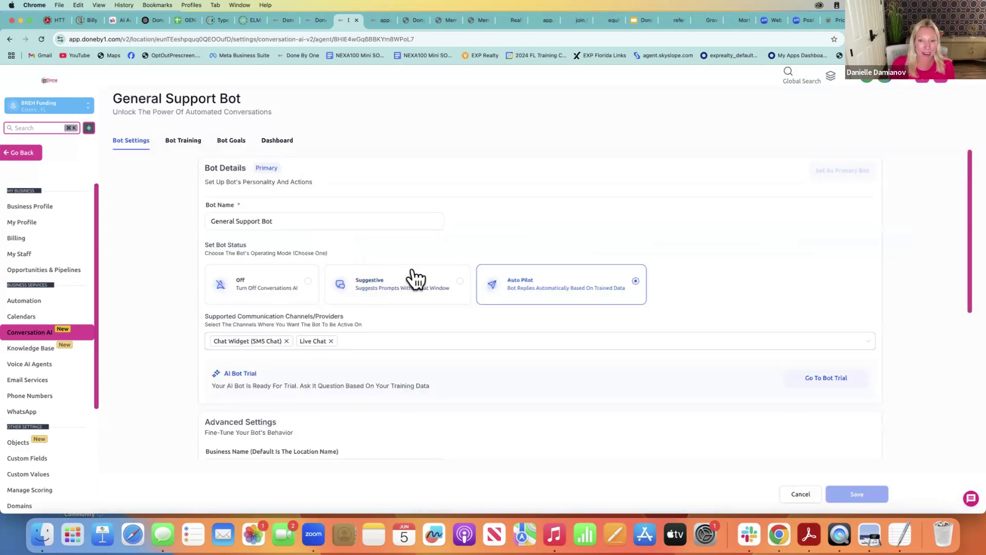
{"action": "left_click_drag", "start_coordinate": [969, 227], "coordinate": [968, 262]}
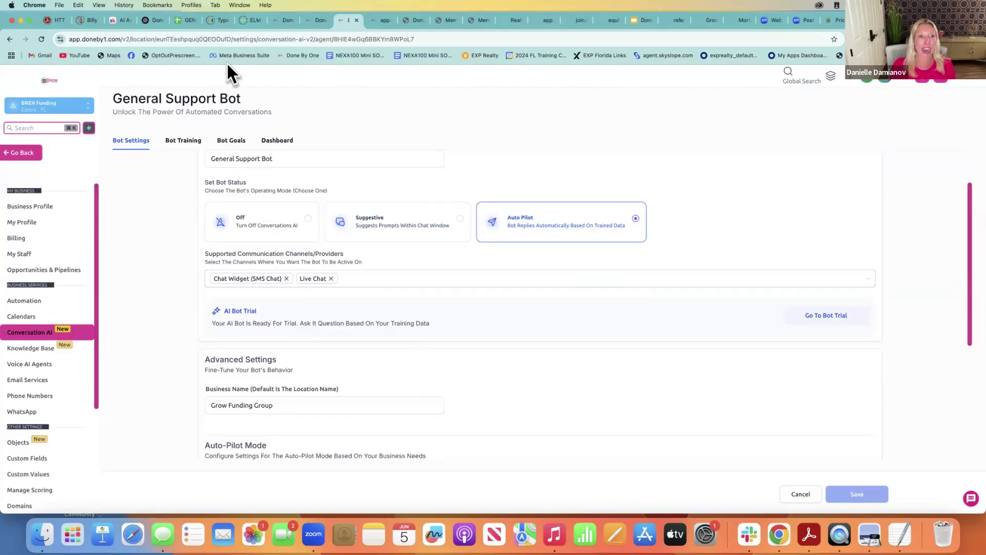
{"action": "left_click", "coordinate": [849, 281]}
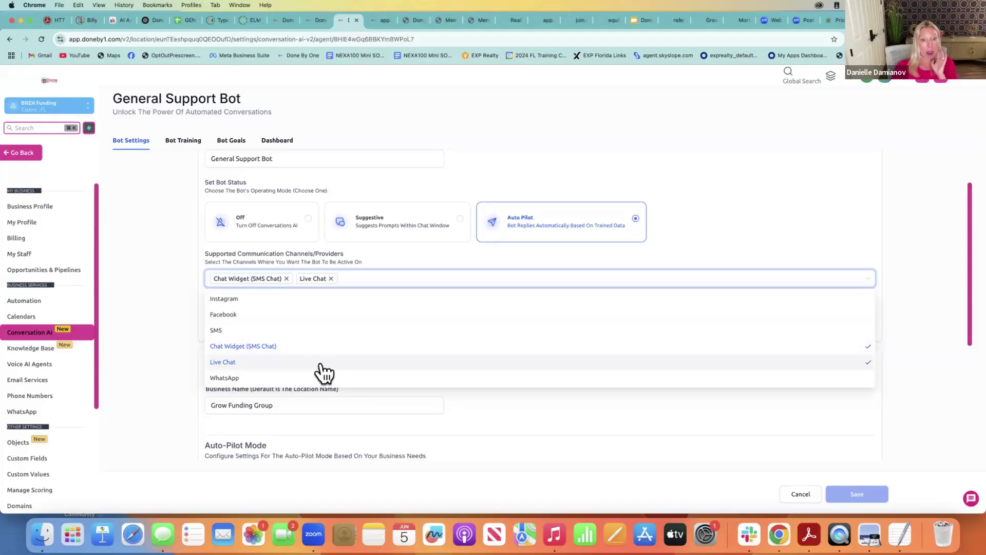
{"action": "left_click", "coordinate": [916, 286]}
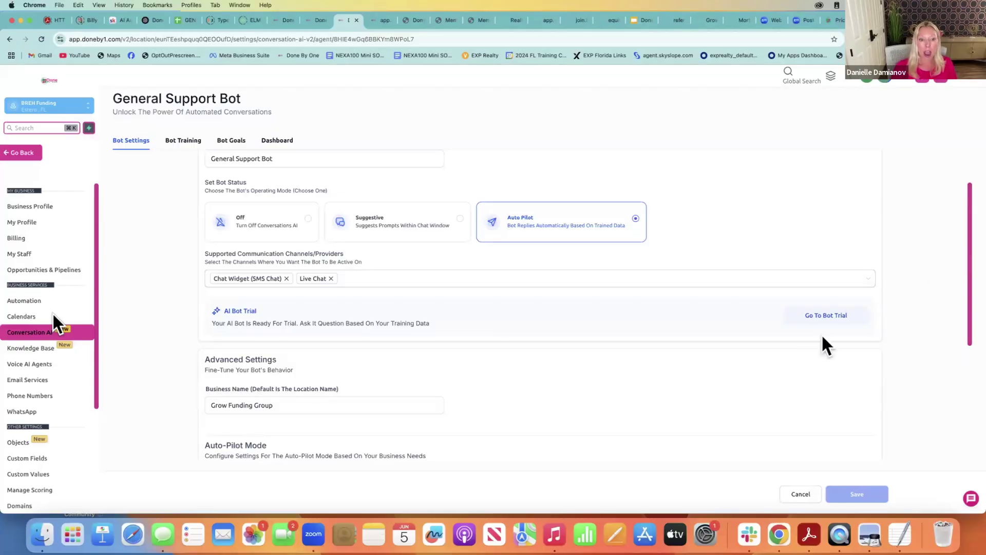
Open the bot's Bot Training tab and expand the Uploaded Links list
{"action": "left_click", "coordinate": [188, 140]}
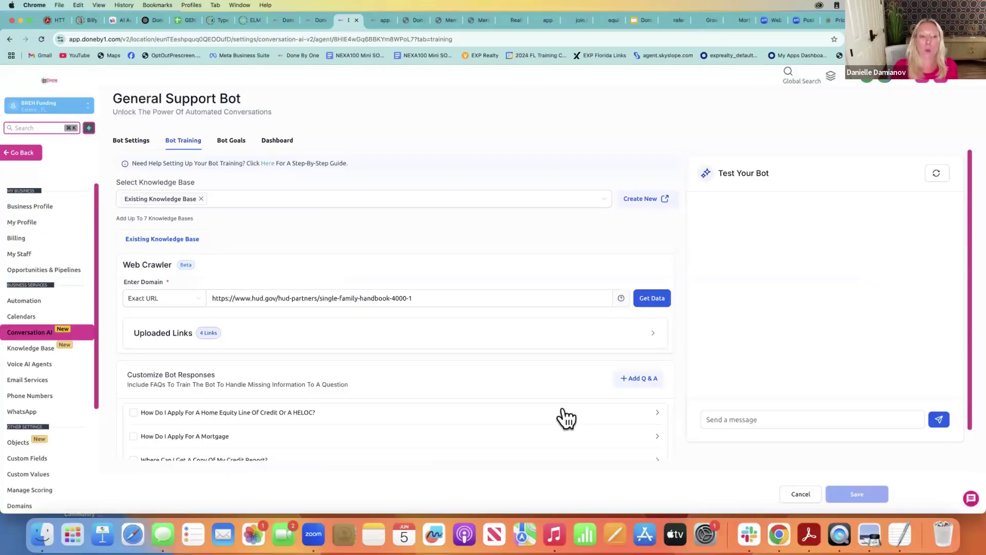
{"action": "mouse_move", "coordinate": [971, 249]}
{"action": "left_mouse_down"}
{"action": "mouse_move", "coordinate": [966, 280]}
{"action": "mouse_move", "coordinate": [965, 260]}
{"action": "left_mouse_up"}
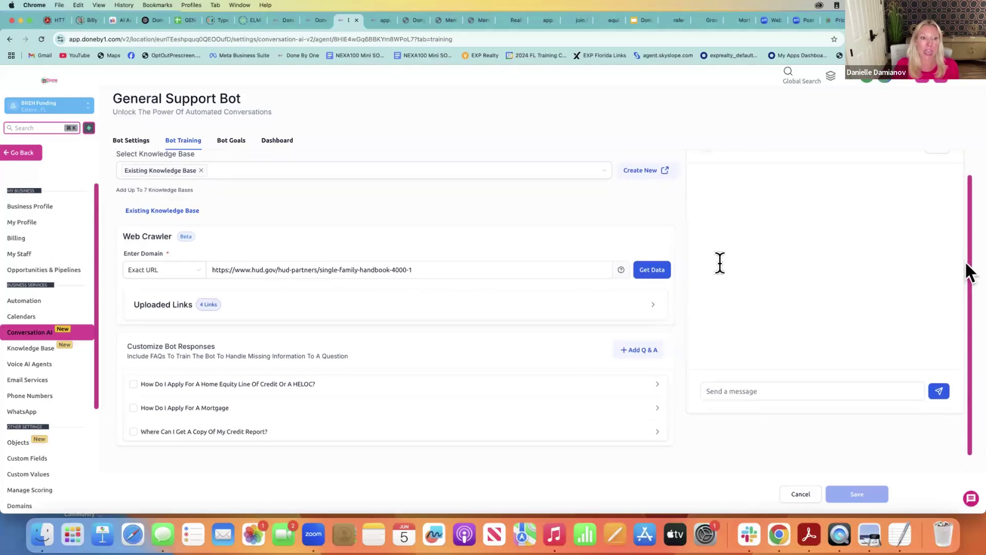
{"action": "left_click", "coordinate": [175, 314]}
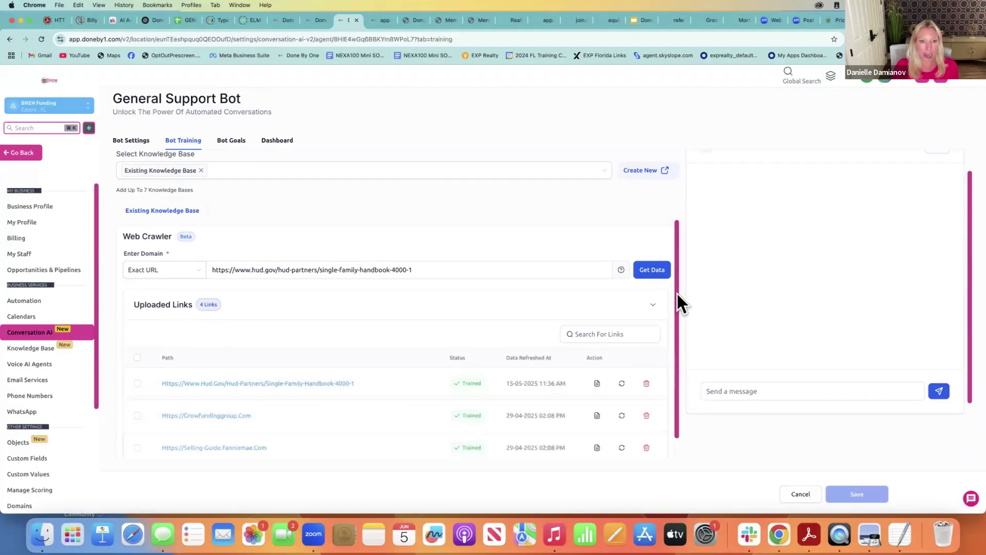
Scroll to the training Q&As, read the home equity answer, then view Bot Goals
{"action": "left_click_drag", "start_coordinate": [677, 294], "coordinate": [687, 340]}
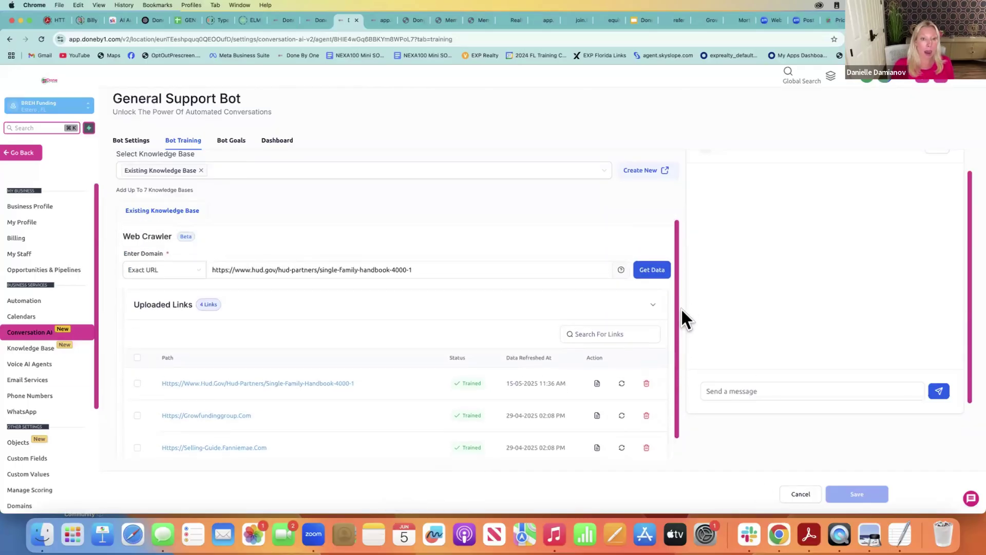
{"action": "left_click_drag", "start_coordinate": [678, 349], "coordinate": [681, 308]}
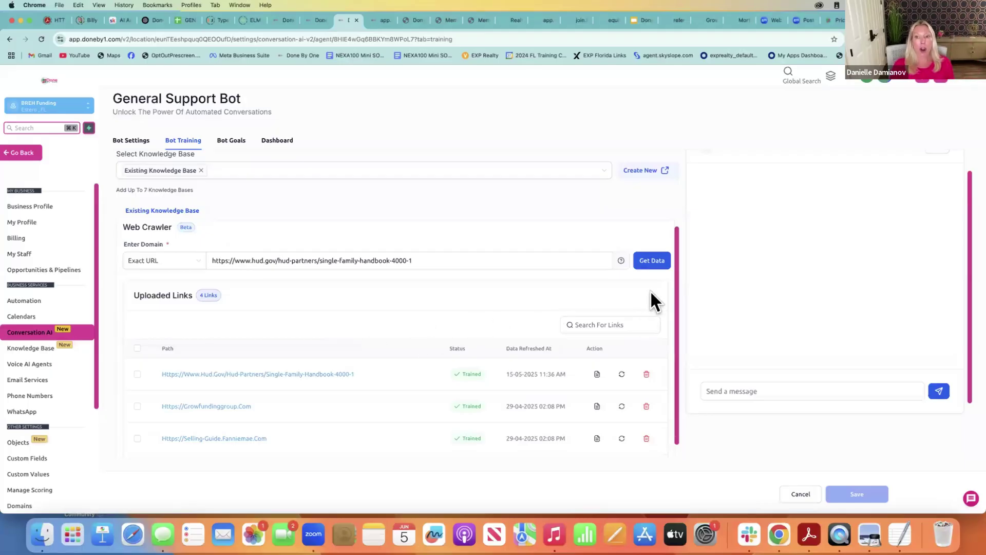
{"action": "left_click_drag", "start_coordinate": [679, 297], "coordinate": [681, 402]}
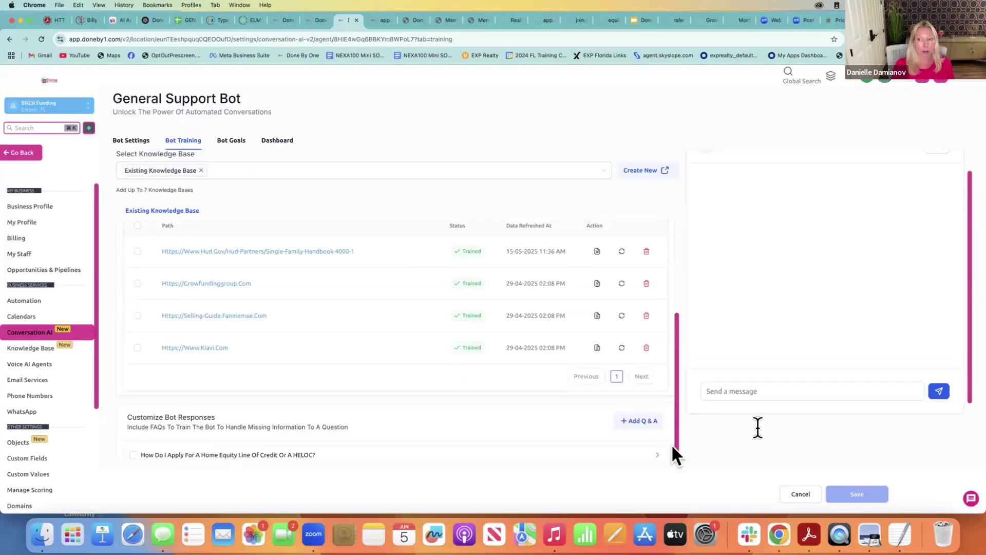
{"action": "scroll", "coordinate": [974, 357], "scroll_direction": "down", "scroll_amount": 3}
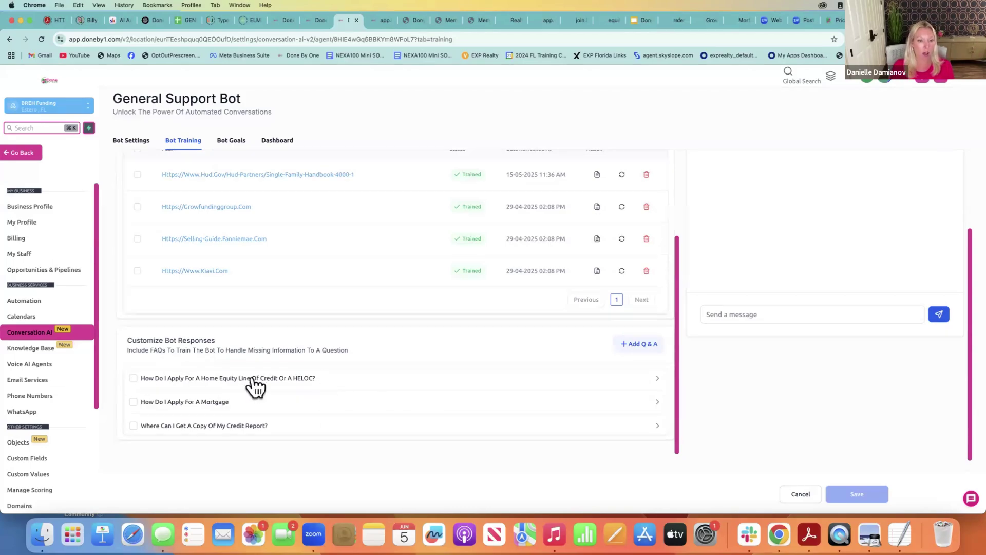
{"action": "left_click", "coordinate": [322, 380]}
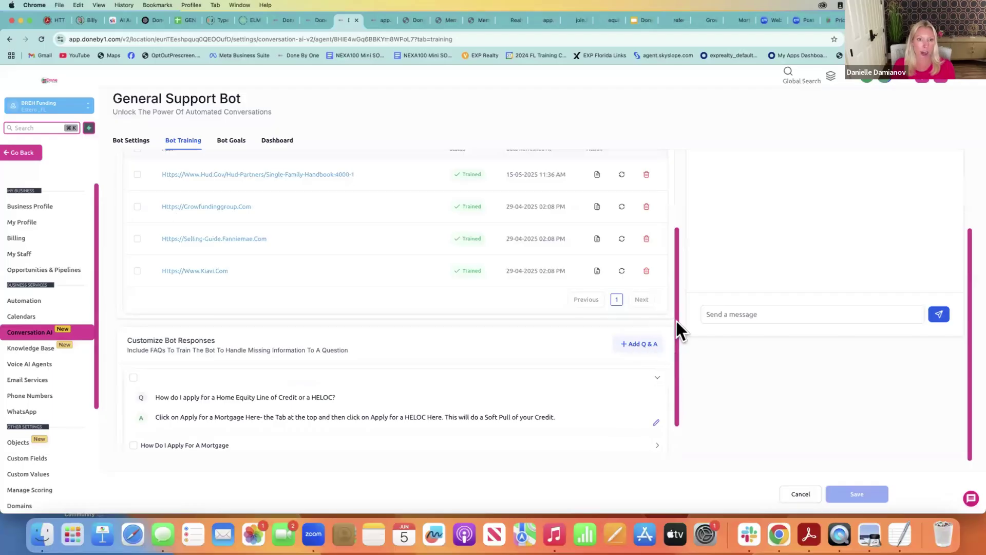
{"action": "left_click", "coordinate": [234, 140]}
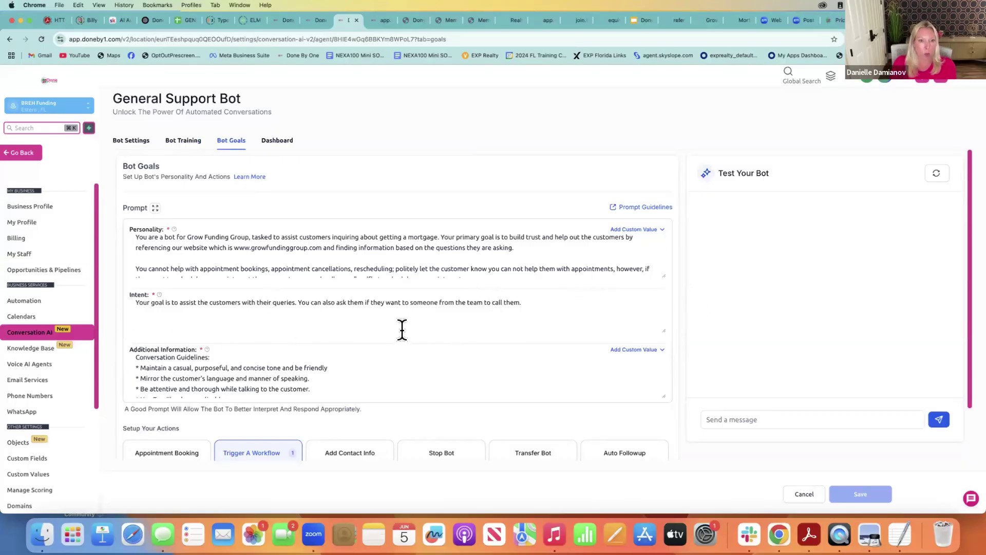
Review the bot's Dashboard stats, Bot Goals and Bot Training, then open the Voice AI Agents list
{"action": "left_click", "coordinate": [276, 140]}
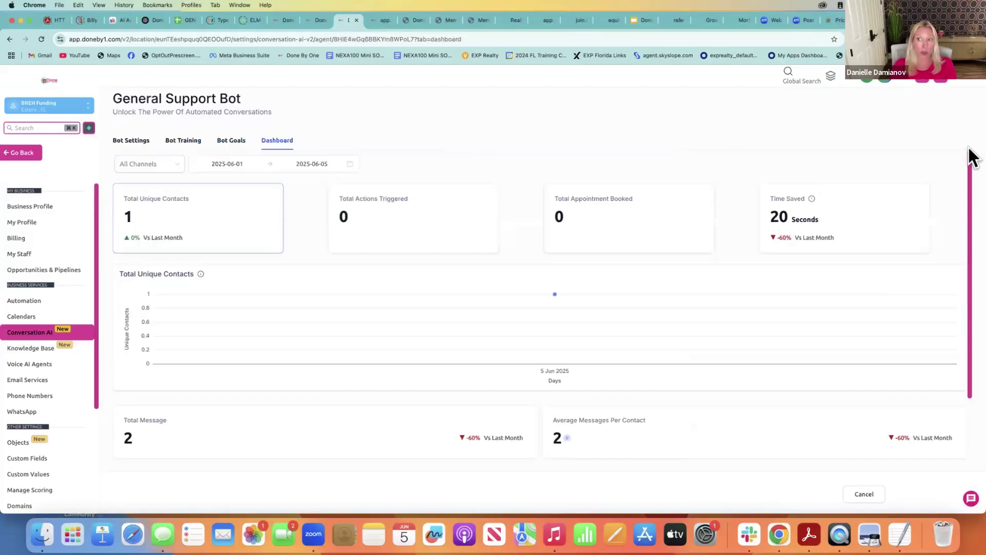
{"action": "mouse_move", "coordinate": [970, 179]}
{"action": "left_mouse_down"}
{"action": "mouse_move", "coordinate": [969, 223]}
{"action": "mouse_move", "coordinate": [969, 162]}
{"action": "left_mouse_up"}
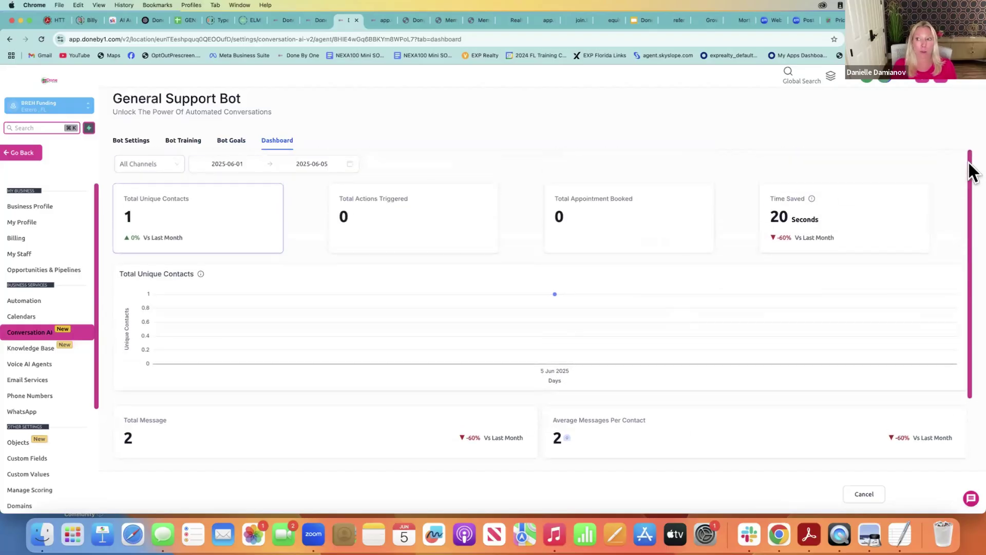
{"action": "left_click", "coordinate": [233, 141]}
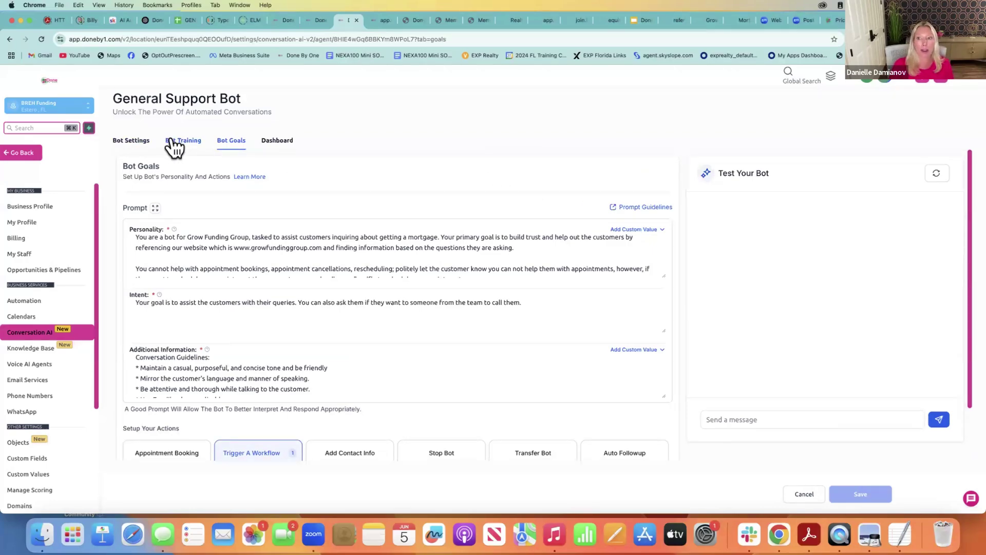
{"action": "left_click", "coordinate": [174, 145]}
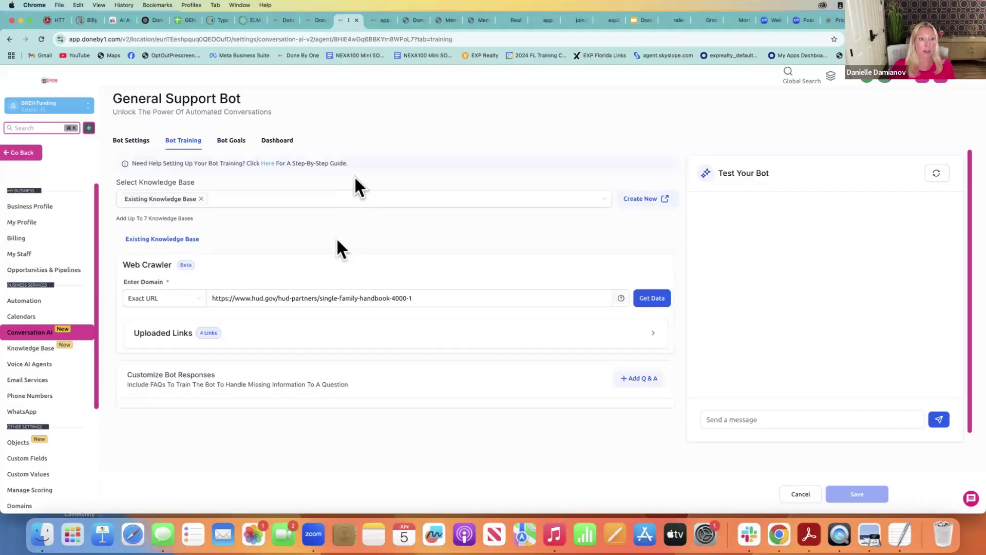
{"action": "left_click", "coordinate": [63, 367]}
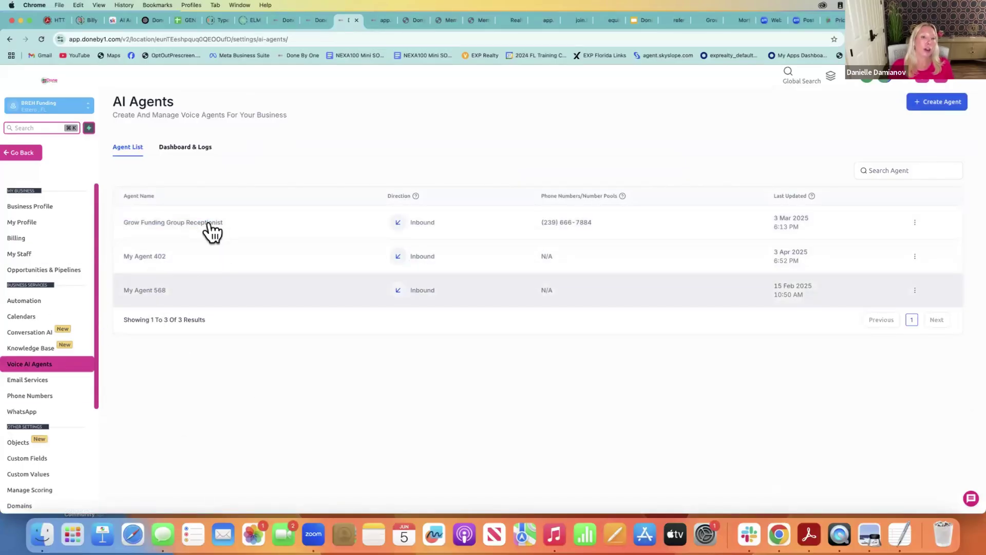
Show the Dashboard & Logs view: 3 calls, 3.07 mins total, 50% positive sentiment
{"action": "left_click", "coordinate": [205, 150]}
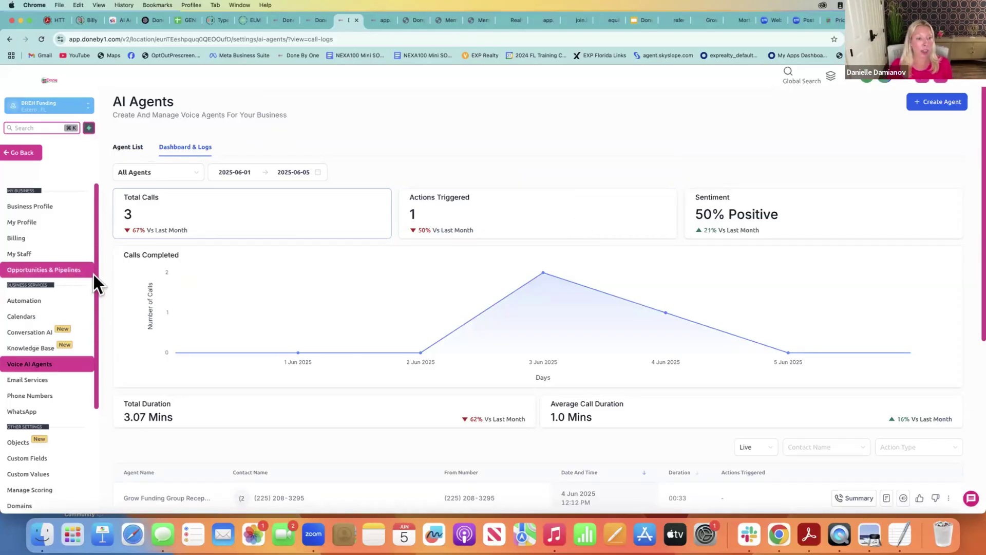
In Phone Numbers, open the Buy Your Number dialog listing United States local numbers
{"action": "left_click", "coordinate": [27, 398]}
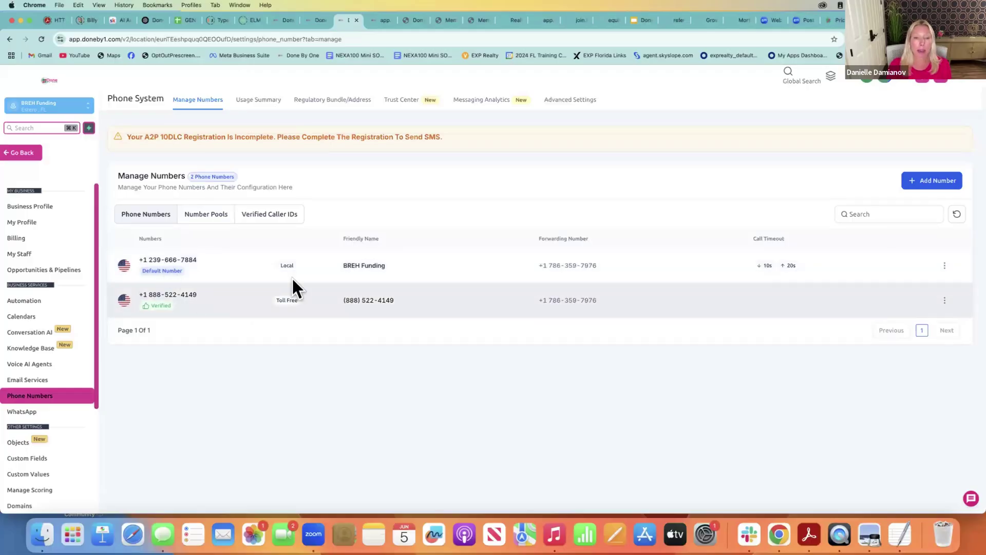
{"action": "left_click", "coordinate": [943, 190]}
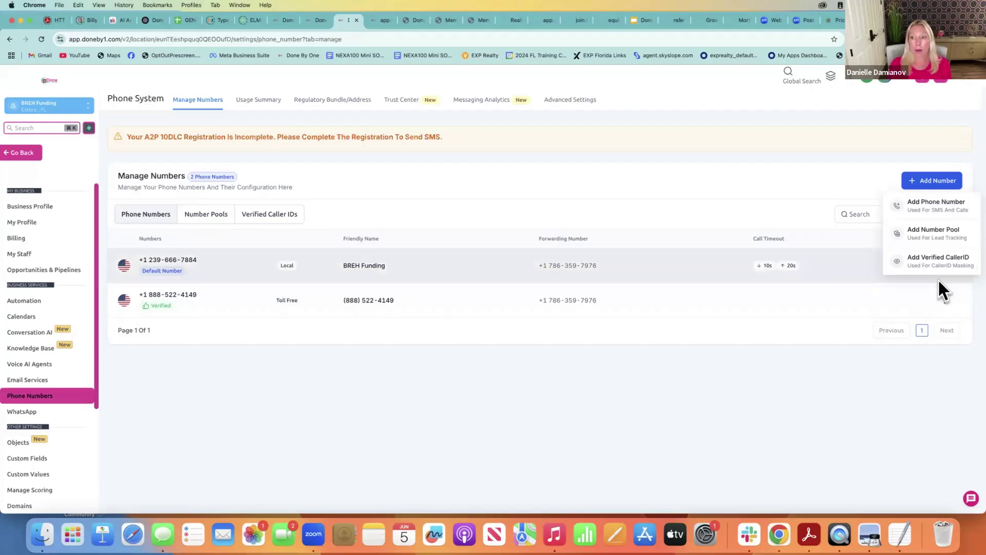
{"action": "left_click", "coordinate": [957, 210]}
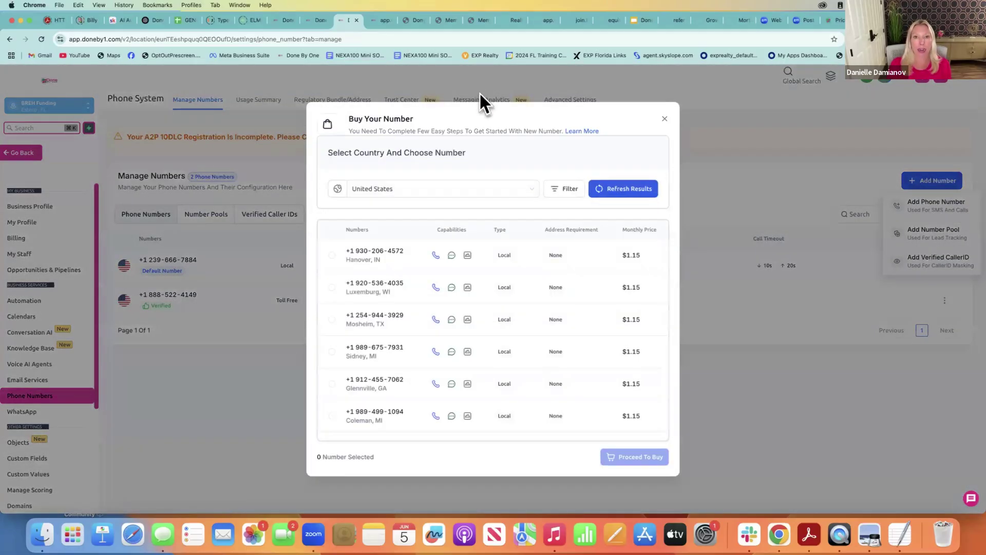
Filter the available numbers to those containing 617
{"action": "left_click", "coordinate": [558, 190]}
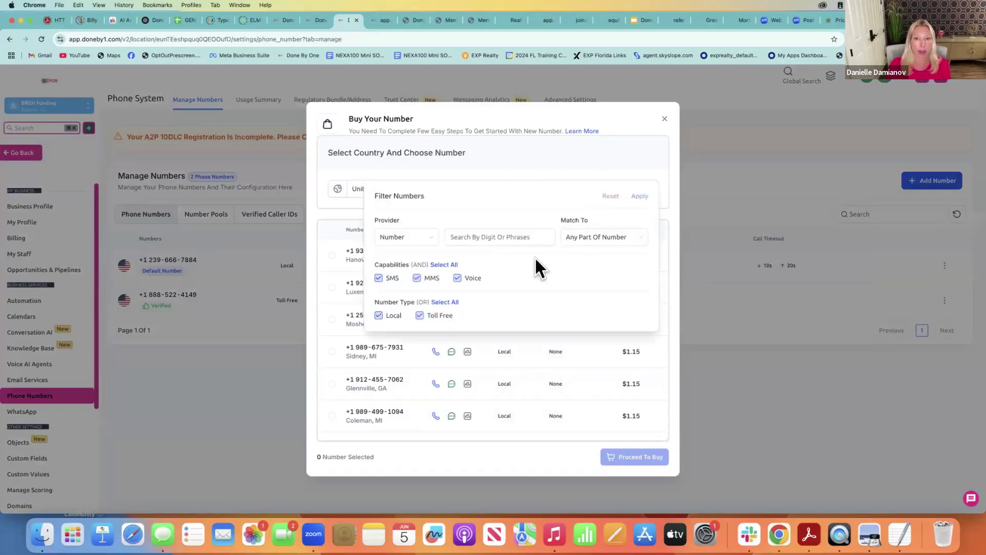
{"action": "left_click", "coordinate": [472, 235]}
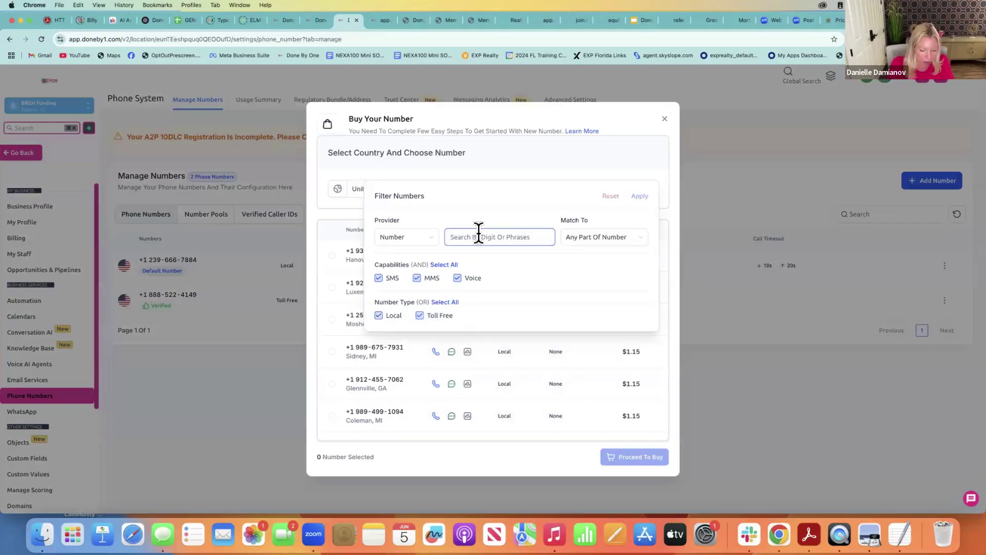
{"action": "type", "text": "617"}
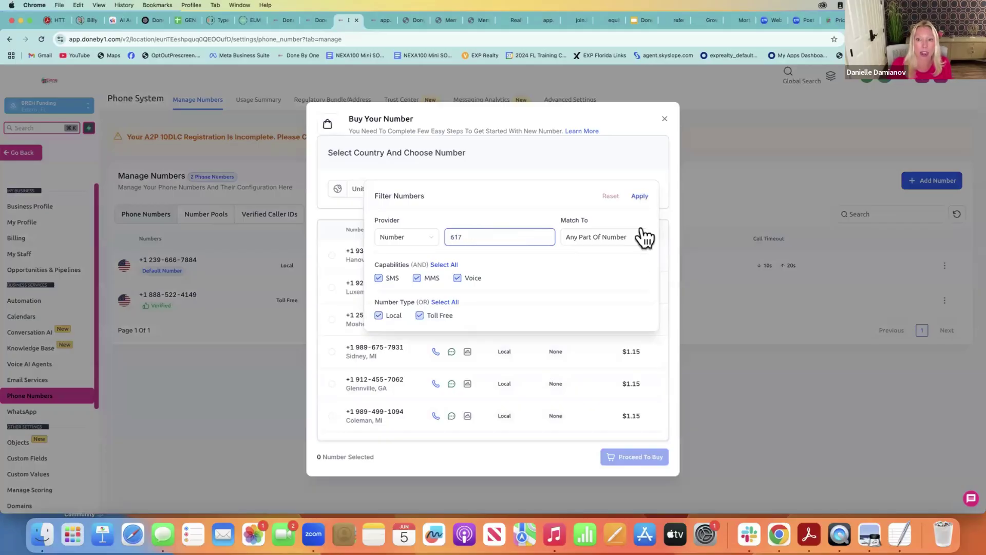
{"action": "left_click", "coordinate": [643, 196]}
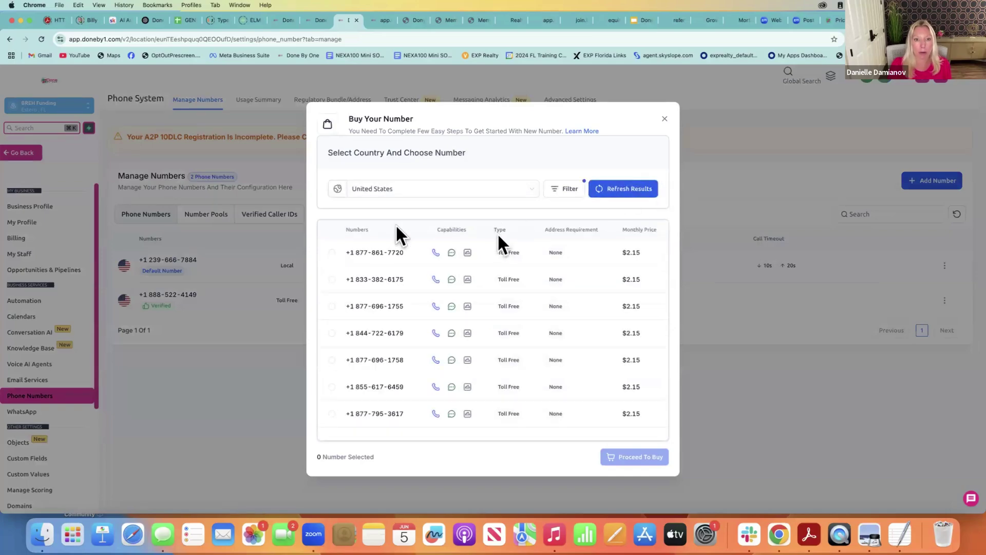
Match 617 to the first part of the number, then close Buy Your Number without buying
{"action": "left_click", "coordinate": [553, 188]}
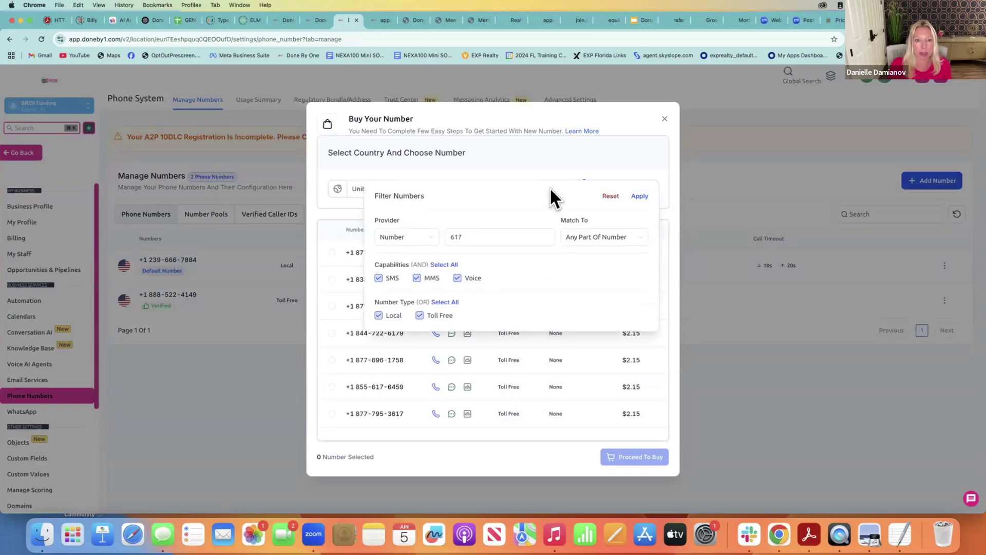
{"action": "left_click", "coordinate": [473, 238]}
{"action": "left_click", "coordinate": [579, 244]}
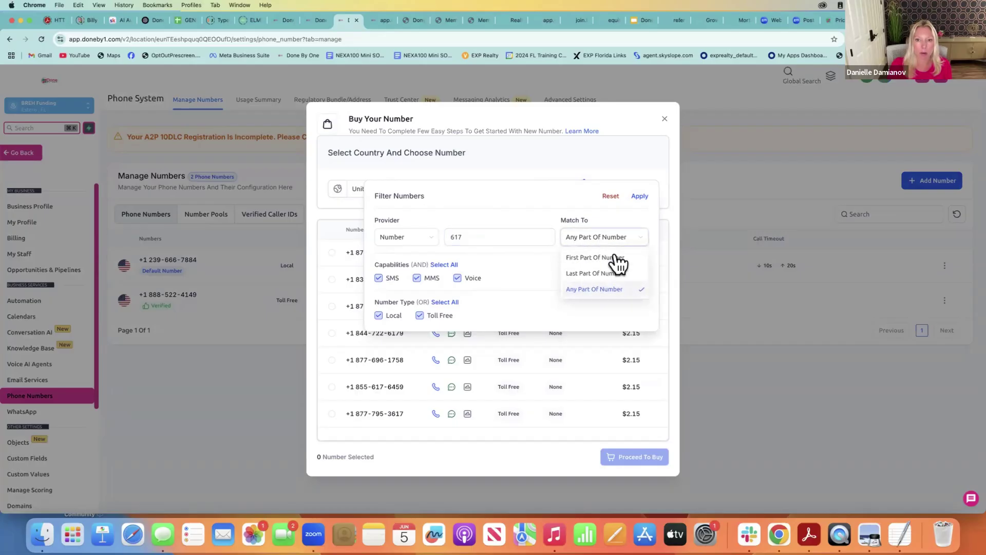
{"action": "left_click", "coordinate": [618, 264]}
{"action": "left_click", "coordinate": [640, 196]}
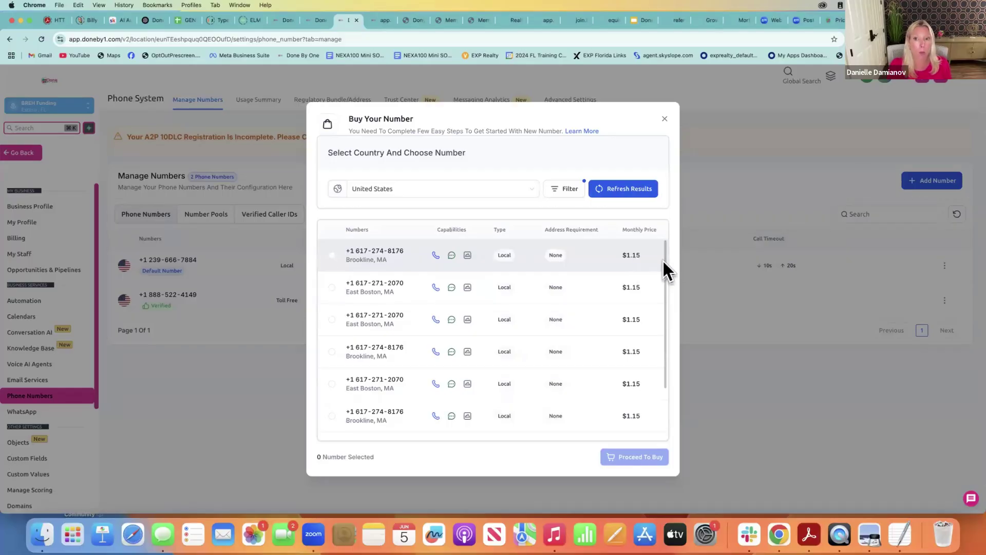
{"action": "left_click", "coordinate": [664, 118]}
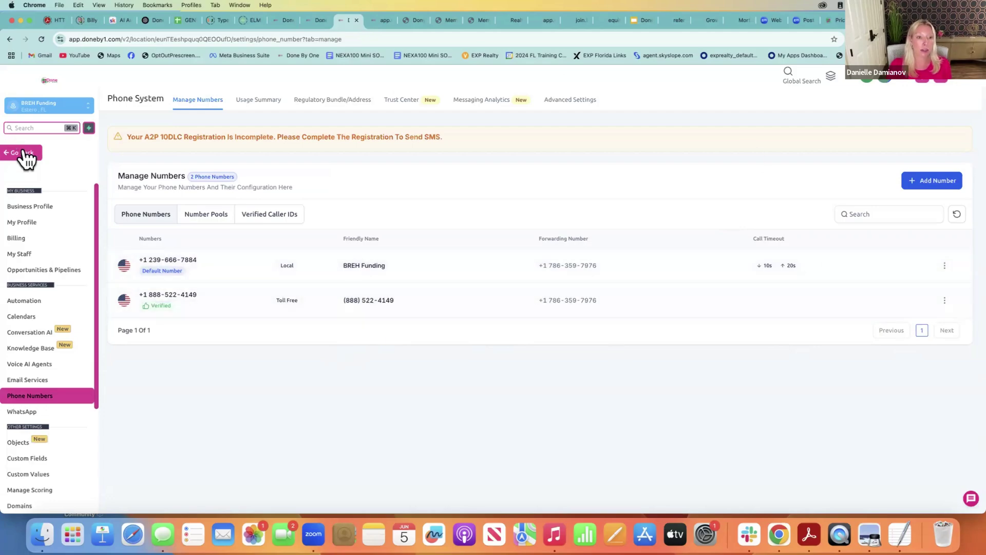
Exit Settings and show the Contacts list with all 312471 records
{"action": "left_click", "coordinate": [21, 153]}
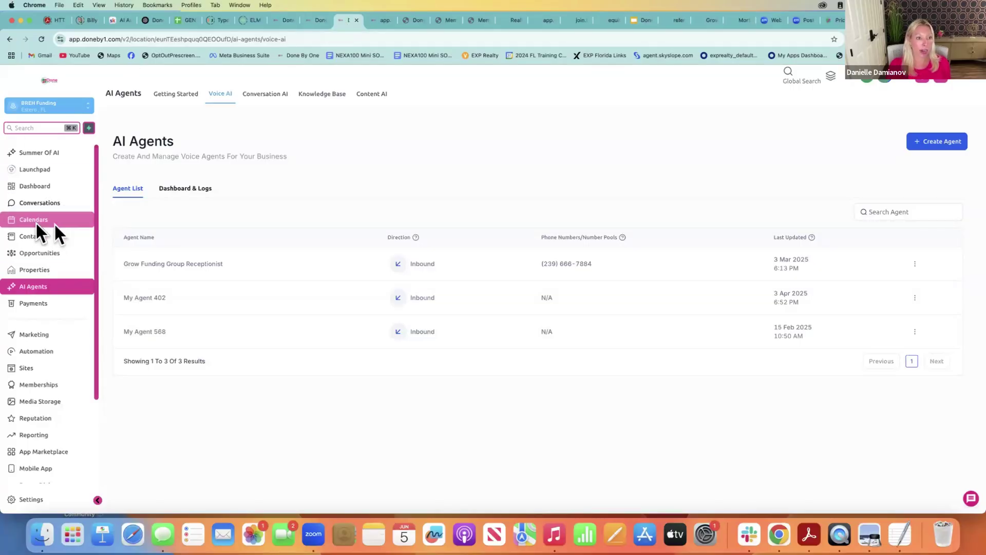
{"action": "left_click", "coordinate": [49, 240]}
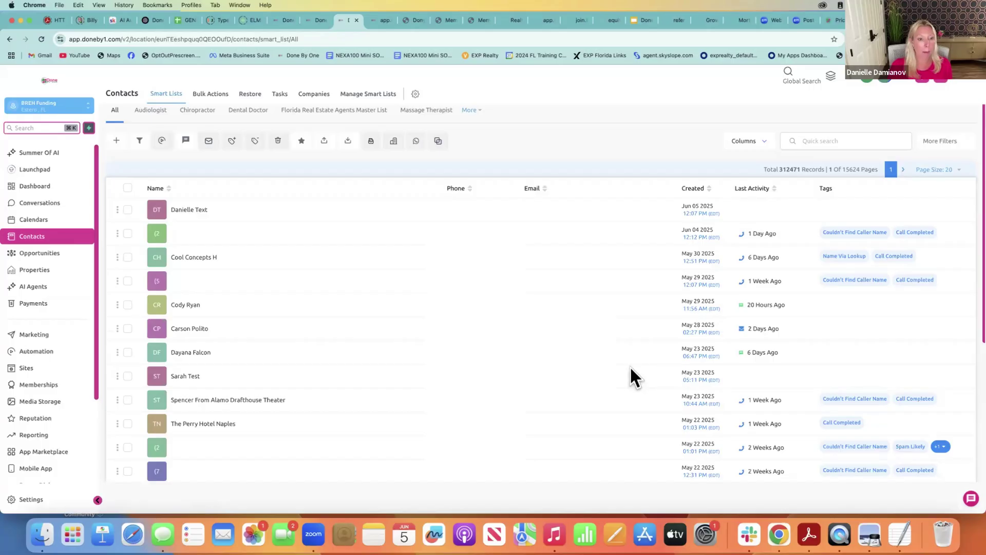
Open The Perry Hotel Naples contact and scroll up to its outbound call recordings
{"action": "left_click", "coordinate": [197, 423]}
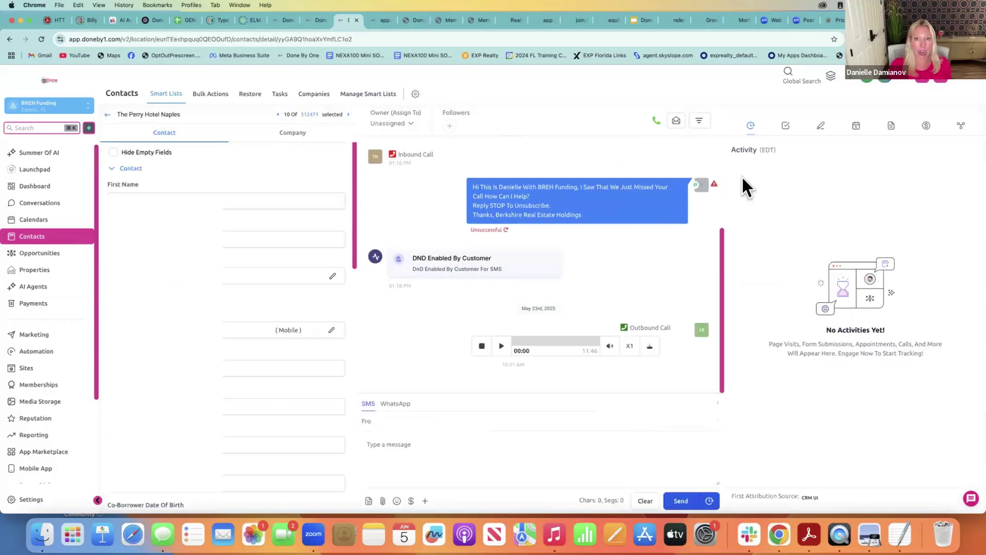
{"action": "left_click", "coordinate": [658, 122]}
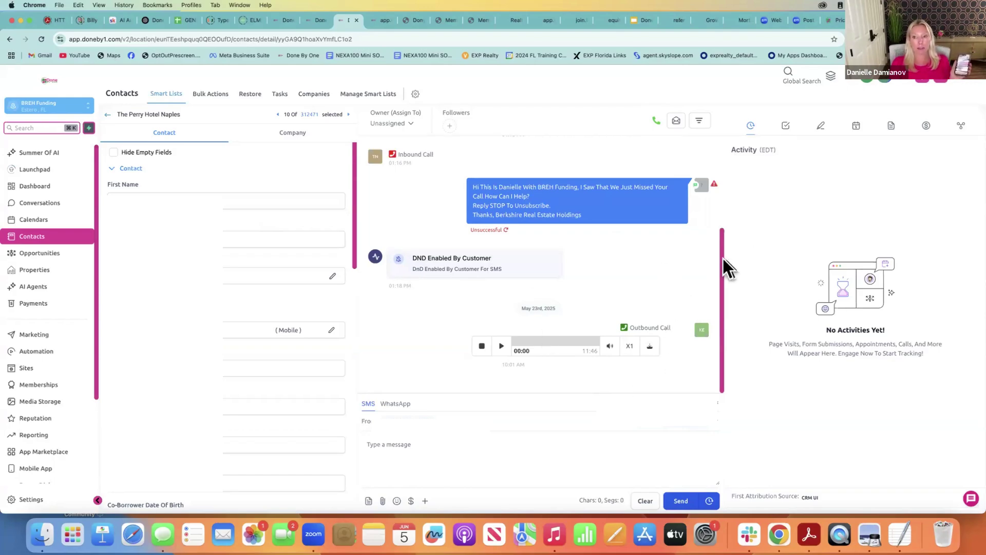
{"action": "left_click_drag", "start_coordinate": [723, 257], "coordinate": [723, 174]}
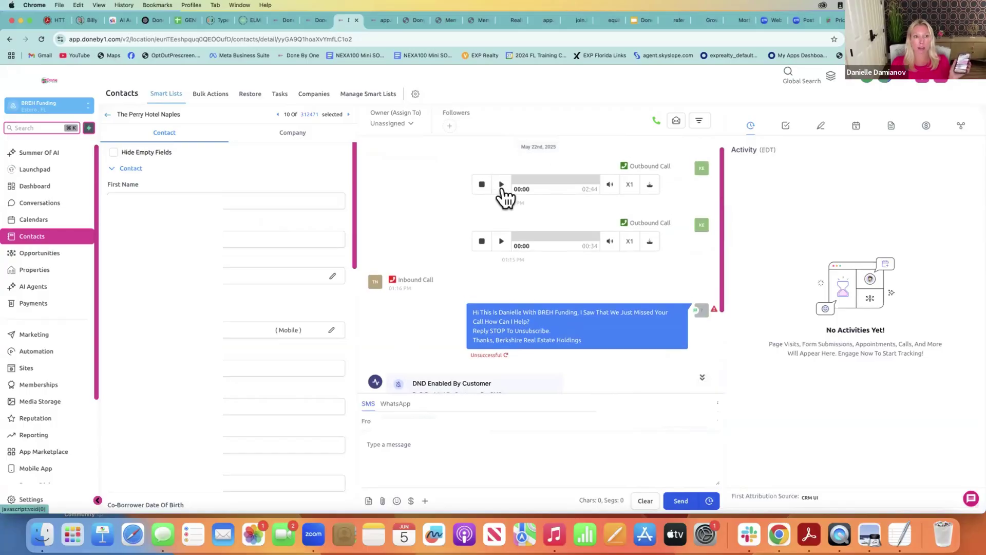
Play the first outbound call recording, skip ahead, and pause it at 01:41 of 02:43
{"action": "left_click", "coordinate": [502, 185]}
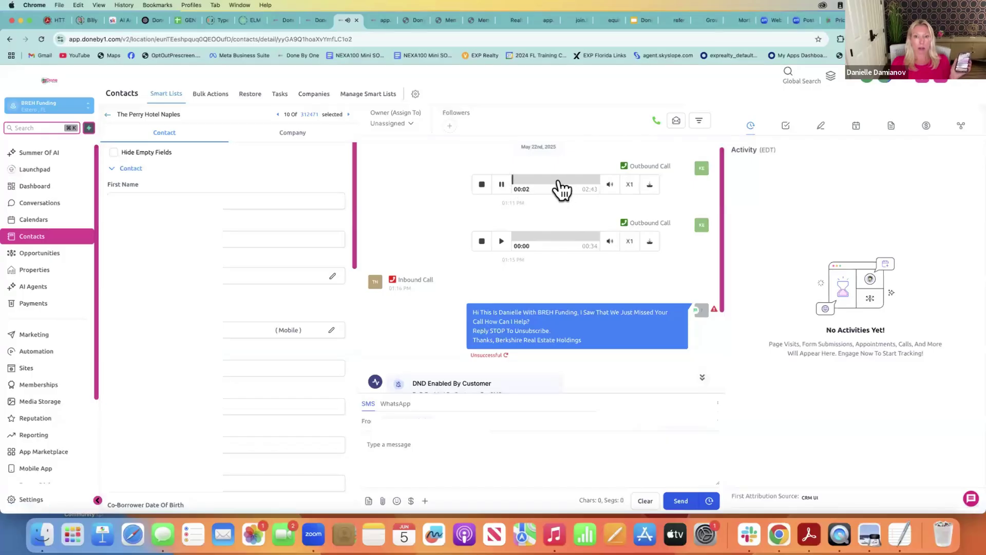
{"action": "left_click", "coordinate": [559, 180]}
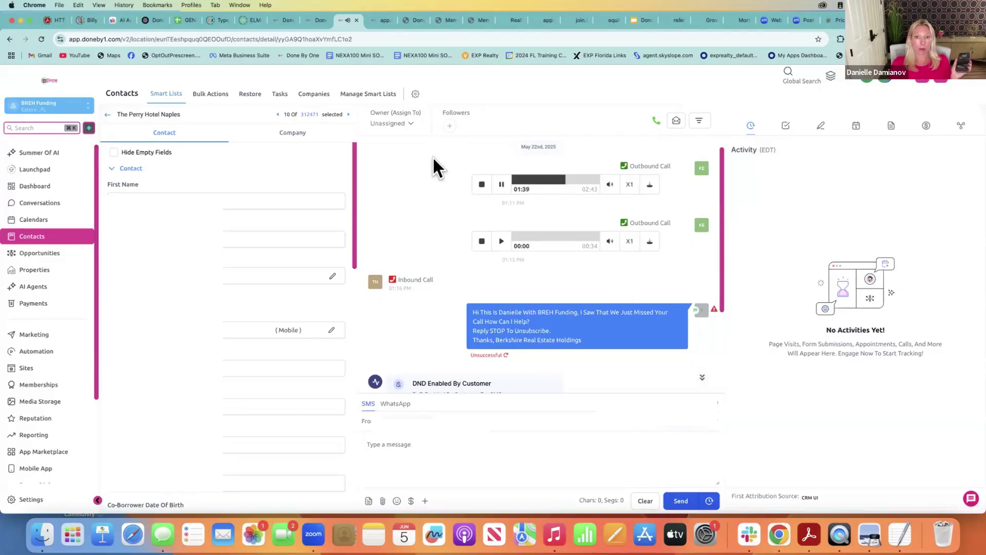
{"action": "left_click", "coordinate": [501, 185]}
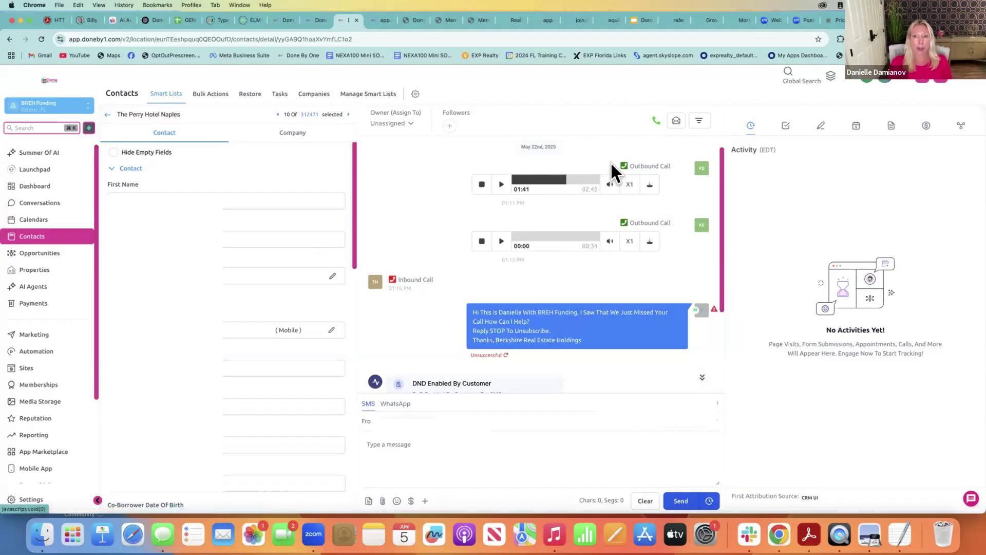
{"action": "left_click", "coordinate": [656, 121]}
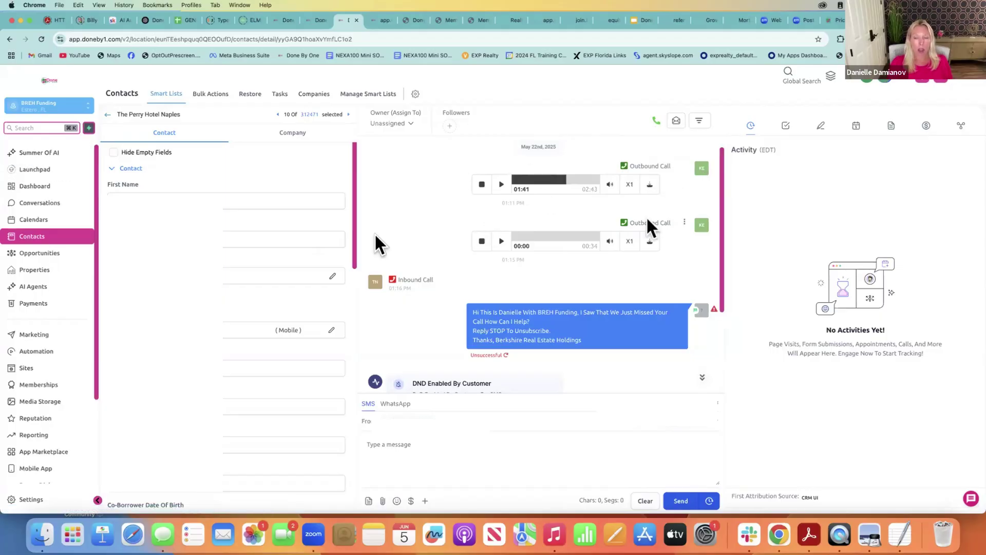
Check the followers list without adding anyone, then scroll down the contact record
{"action": "left_click", "coordinate": [450, 127]}
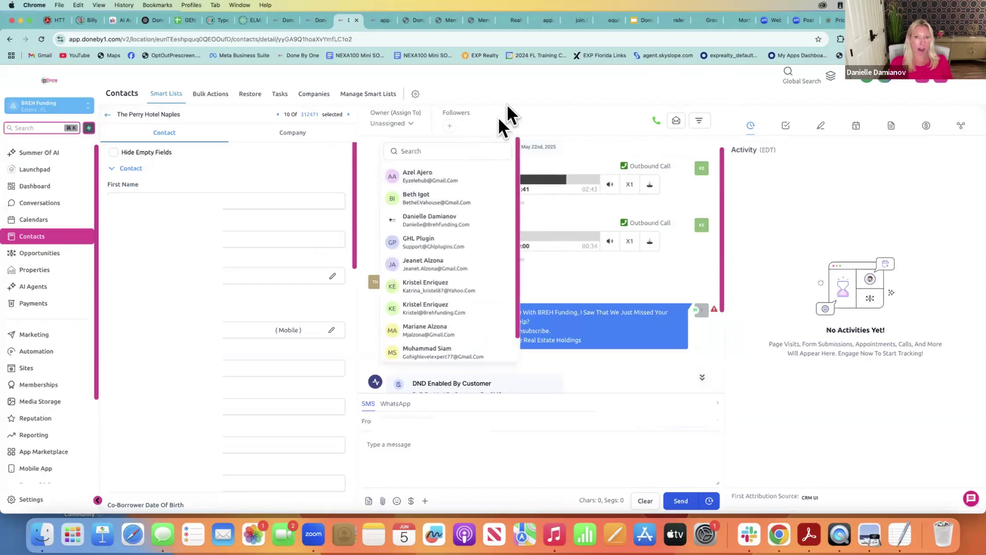
{"action": "left_click", "coordinate": [496, 109]}
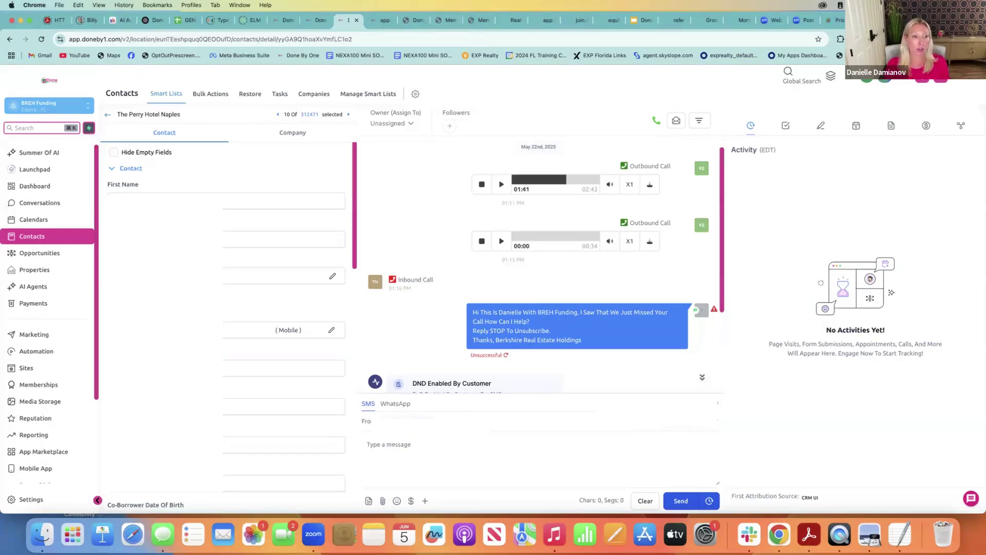
{"action": "scroll", "coordinate": [85, 314], "scroll_direction": "down", "scroll_amount": 4}
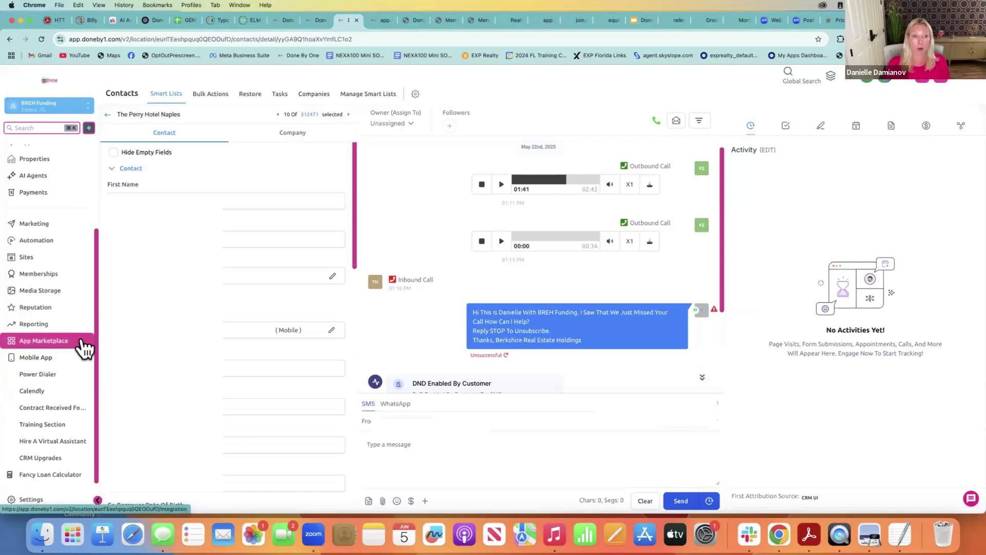
Show the Fancy Loan Calculator page, then open its preview in a new browser tab
{"action": "left_click", "coordinate": [51, 479]}
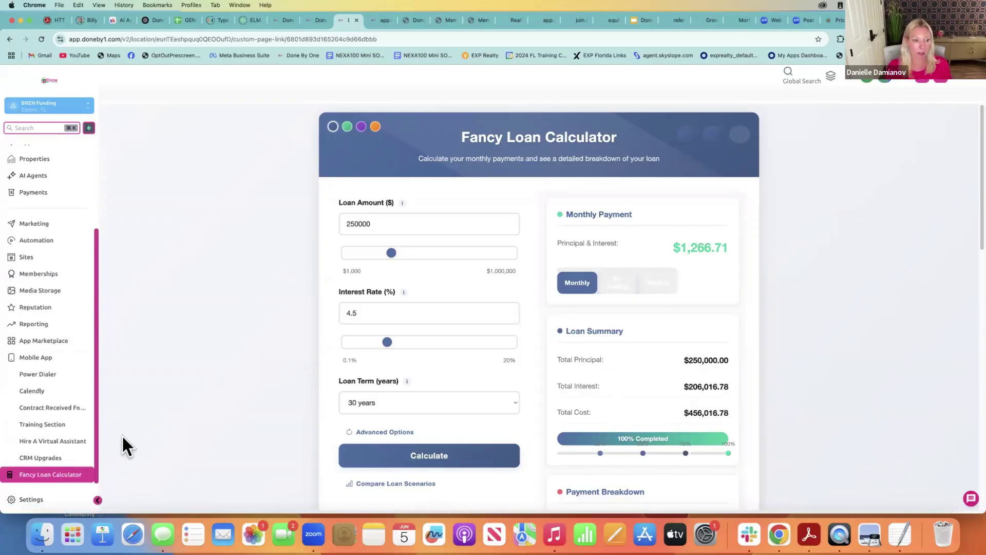
{"action": "left_click", "coordinate": [52, 475]}
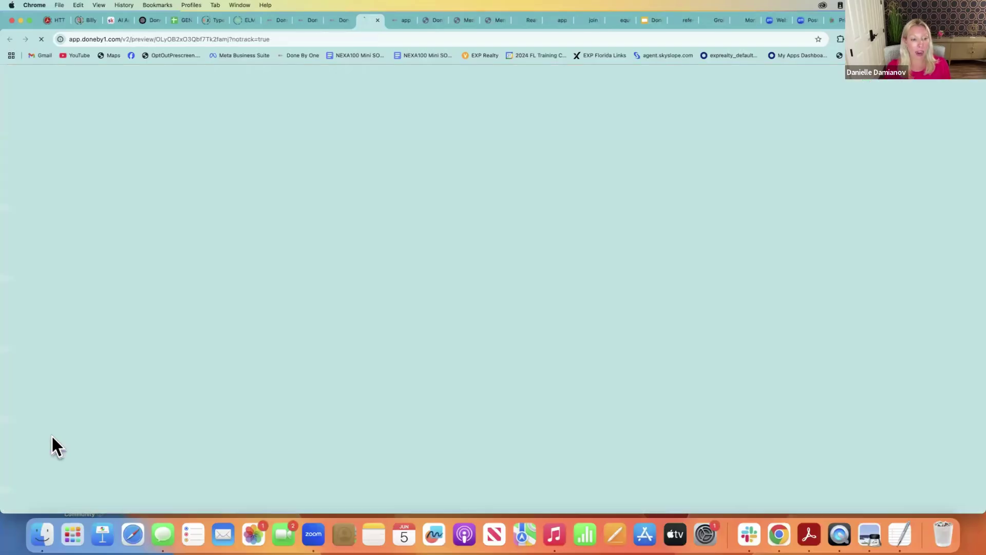
Back in the CRM tab, browse the Hire A Virtual Assistant packages, from 5 hours for $50
{"action": "left_click", "coordinate": [337, 17]}
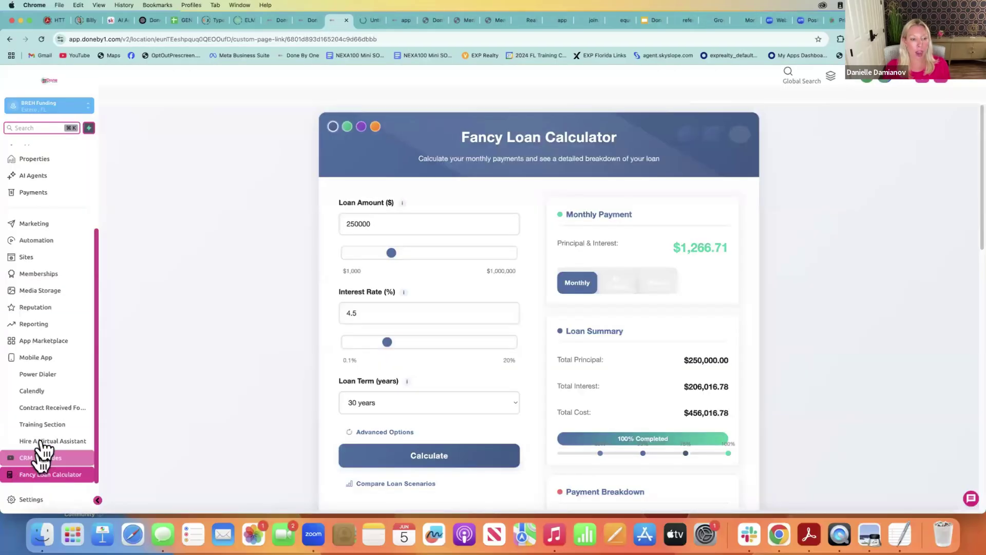
{"action": "left_click", "coordinate": [46, 448]}
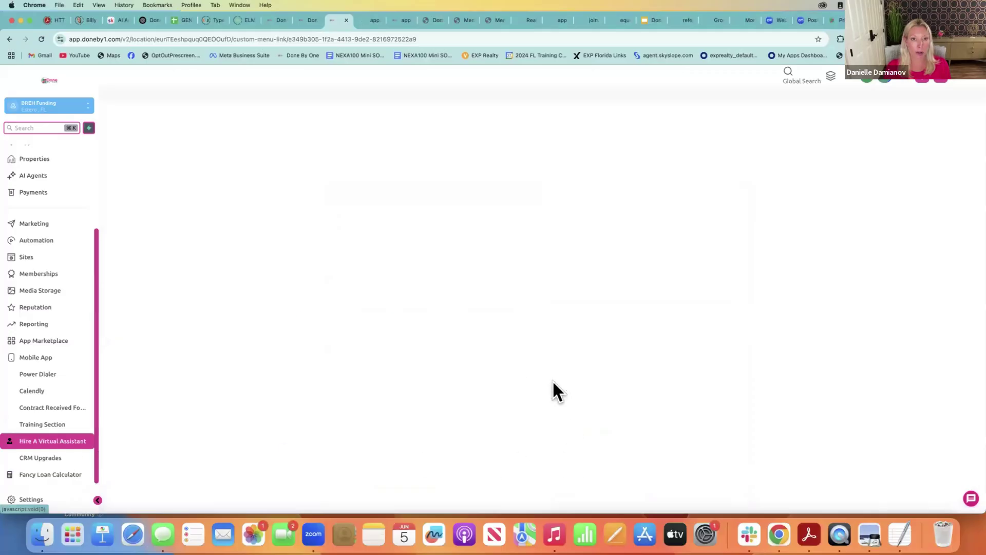
{"action": "left_click_drag", "start_coordinate": [973, 293], "coordinate": [981, 465]}
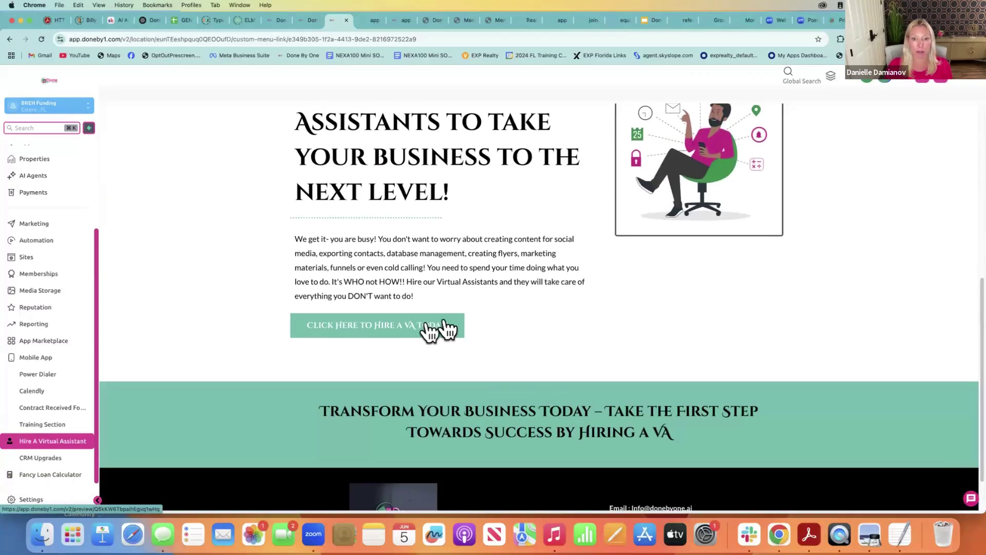
{"action": "scroll", "coordinate": [878, 307], "scroll_direction": "down", "scroll_amount": 7}
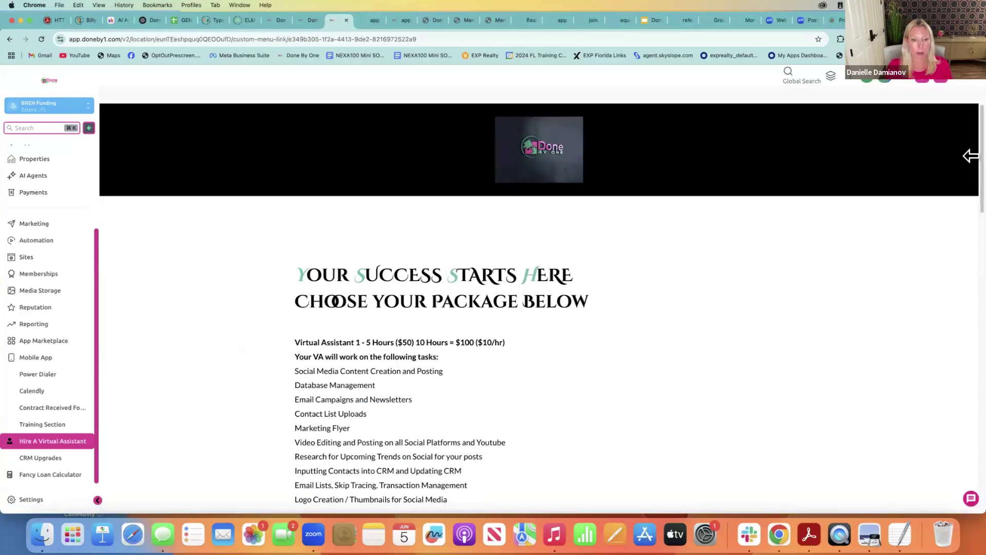
{"action": "scroll", "coordinate": [971, 288], "scroll_direction": "down", "scroll_amount": 8}
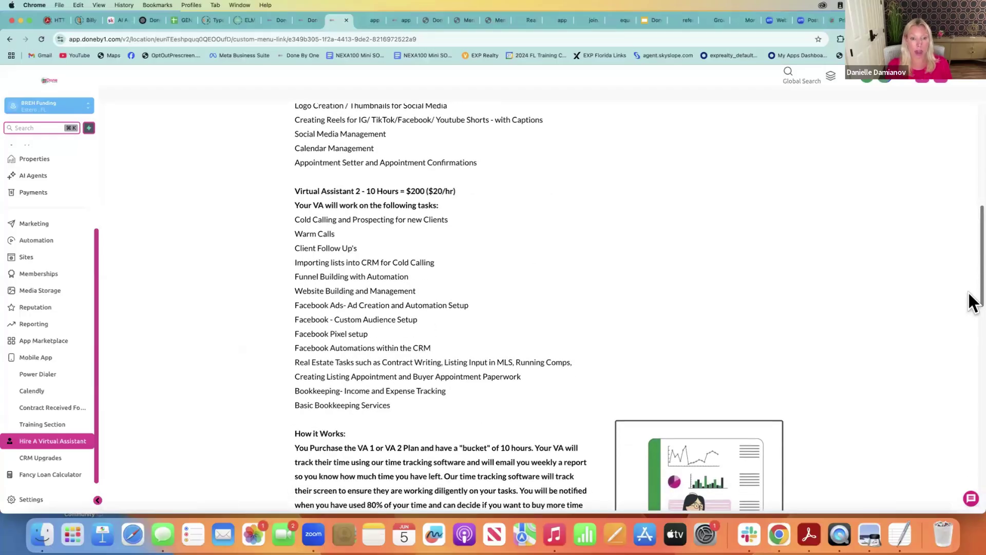
{"action": "left_click_drag", "start_coordinate": [969, 293], "coordinate": [969, 292]}
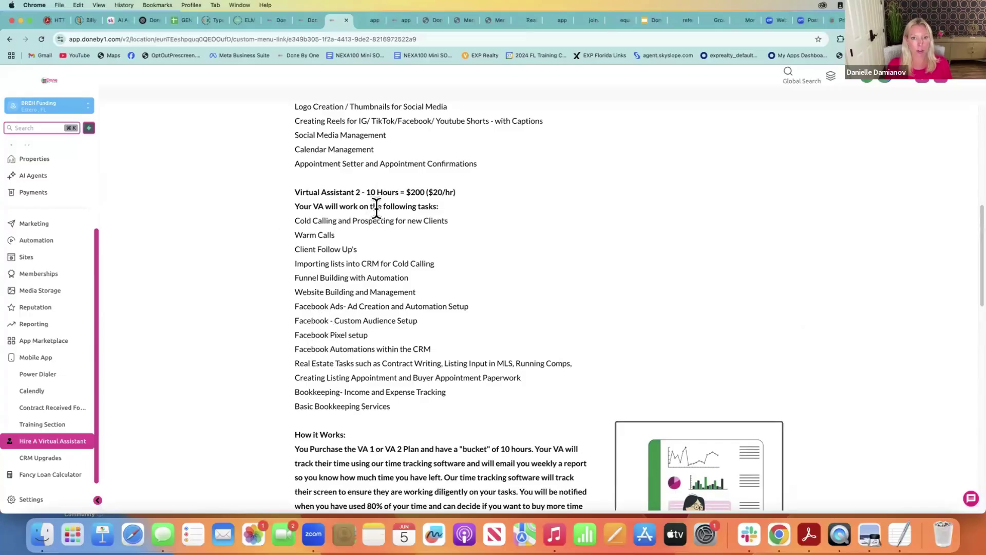
{"action": "left_click_drag", "start_coordinate": [969, 237], "coordinate": [971, 144]}
{"action": "scroll", "coordinate": [971, 172], "scroll_direction": "down", "scroll_amount": 1}
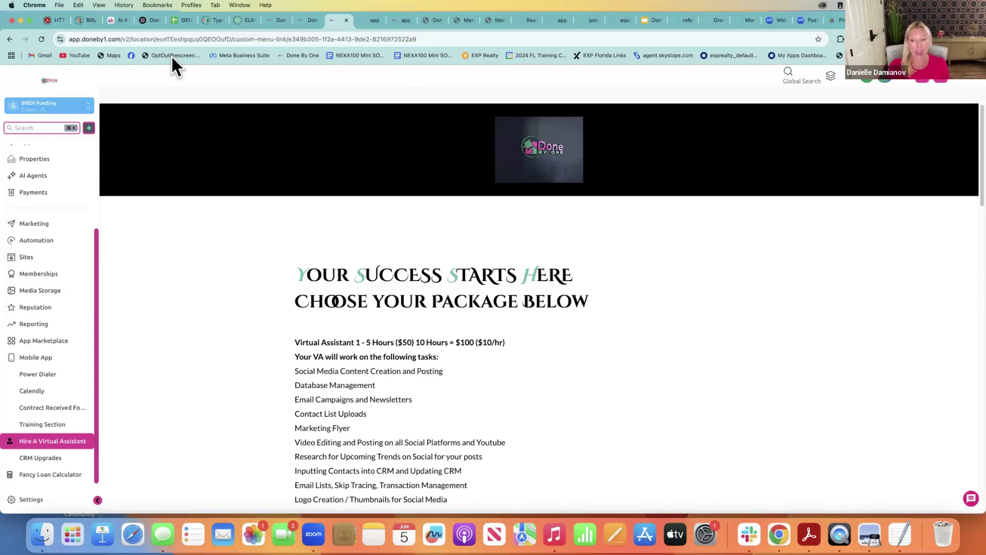
From the help chat, open 'Done By One Bootcamp Calendar And Zoom Link' for the Bootcamp Events page
{"action": "left_click", "coordinate": [971, 498]}
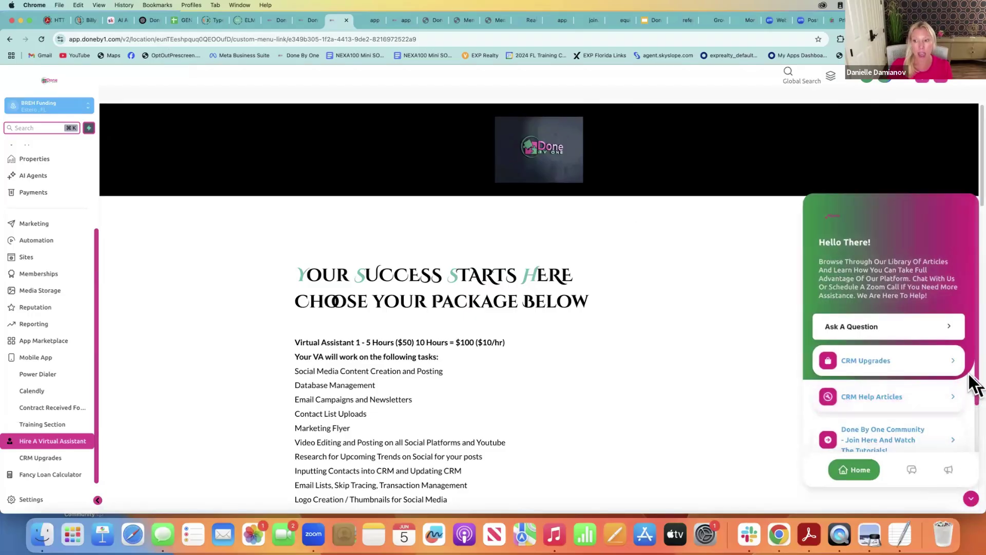
{"action": "scroll", "coordinate": [972, 384], "scroll_direction": "down", "scroll_amount": 2}
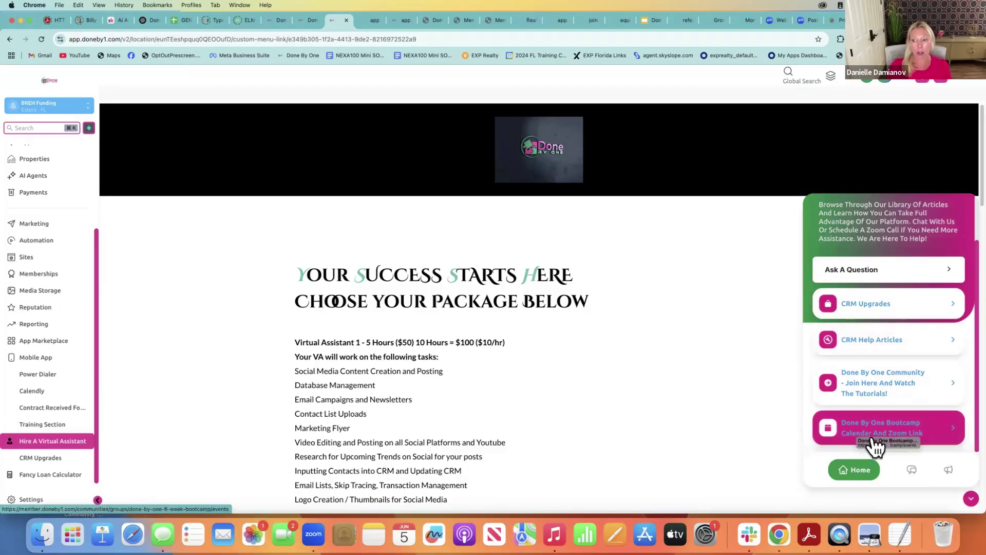
{"action": "left_click", "coordinate": [899, 422]}
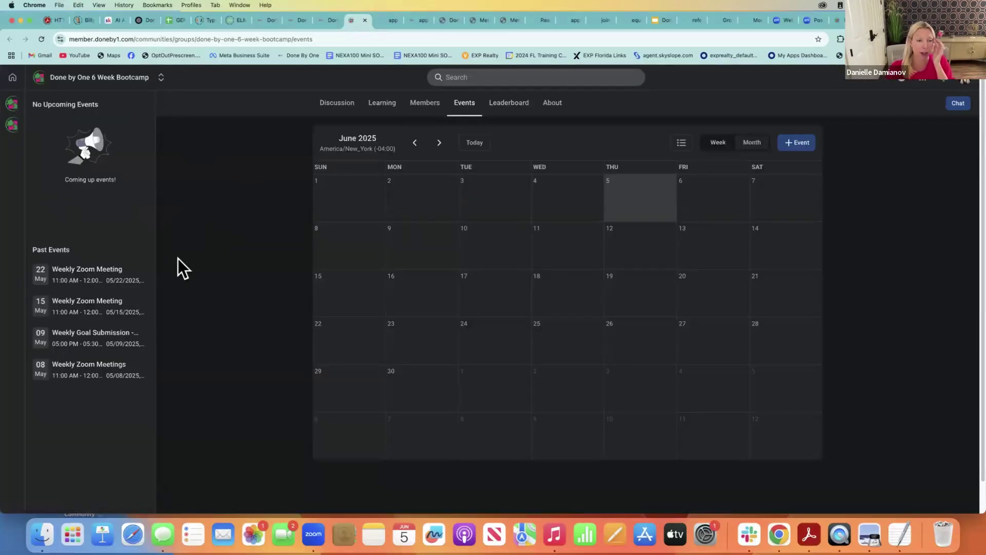
Open the 'Done by One Bootcamp: 6 Weeks To Freedom!' course and scroll through its eight lessons
{"action": "left_click", "coordinate": [370, 105]}
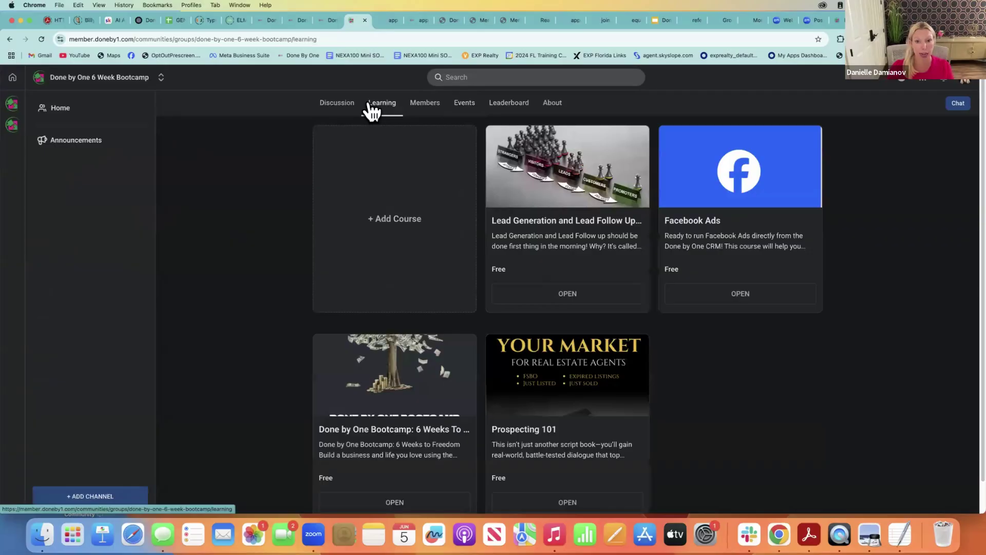
{"action": "left_click", "coordinate": [415, 466]}
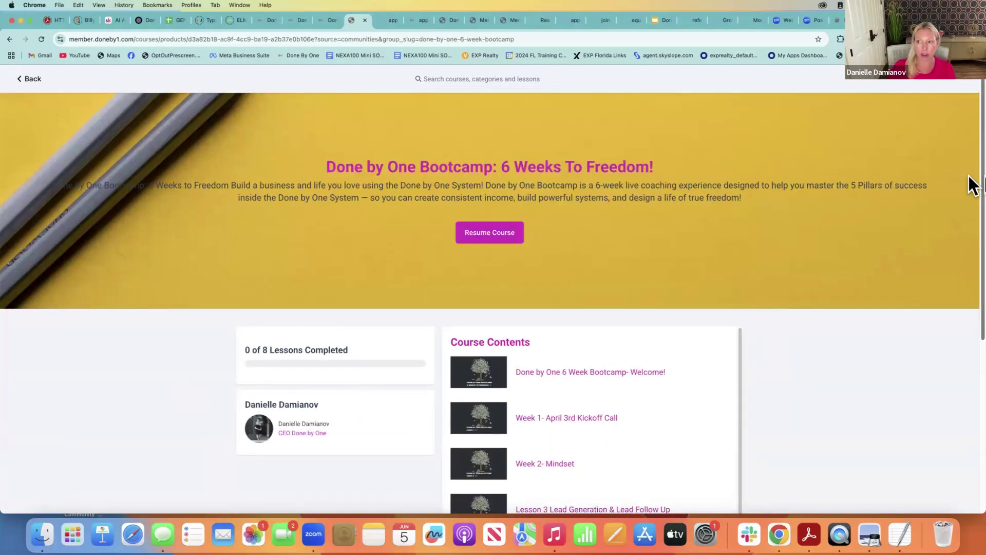
{"action": "scroll", "coordinate": [971, 246], "scroll_direction": "down", "scroll_amount": 3}
{"action": "scroll", "coordinate": [969, 329], "scroll_direction": "down", "scroll_amount": 5}
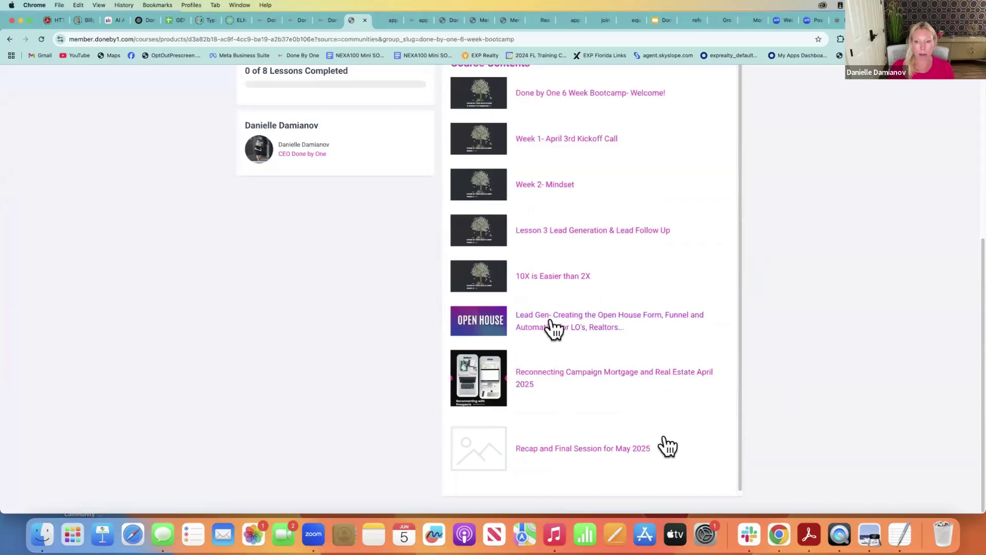
Browse the Reconnecting Campaign, Open House and Lesson 3 Lead Generation & Lead Follow Up lessons
{"action": "left_click", "coordinate": [590, 380]}
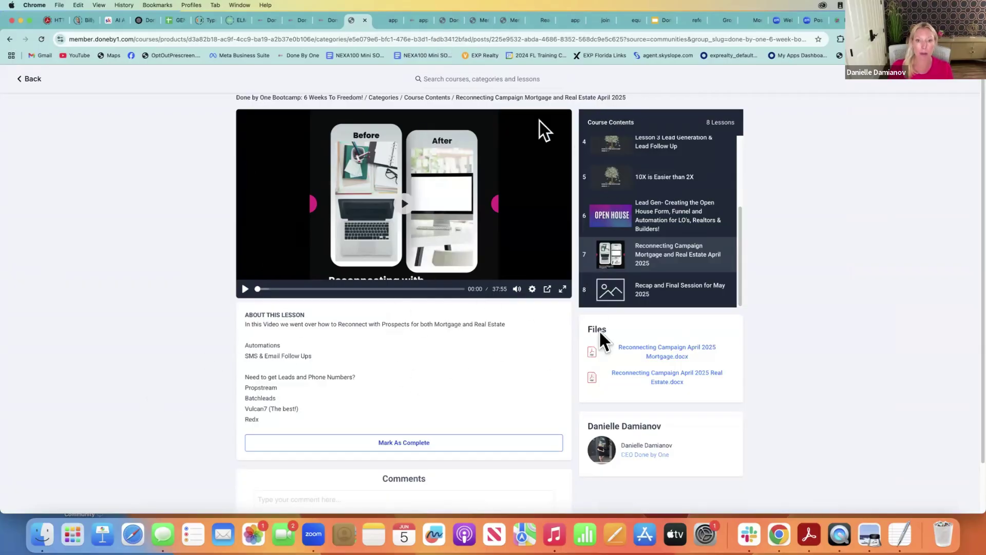
{"action": "left_click", "coordinate": [655, 207]}
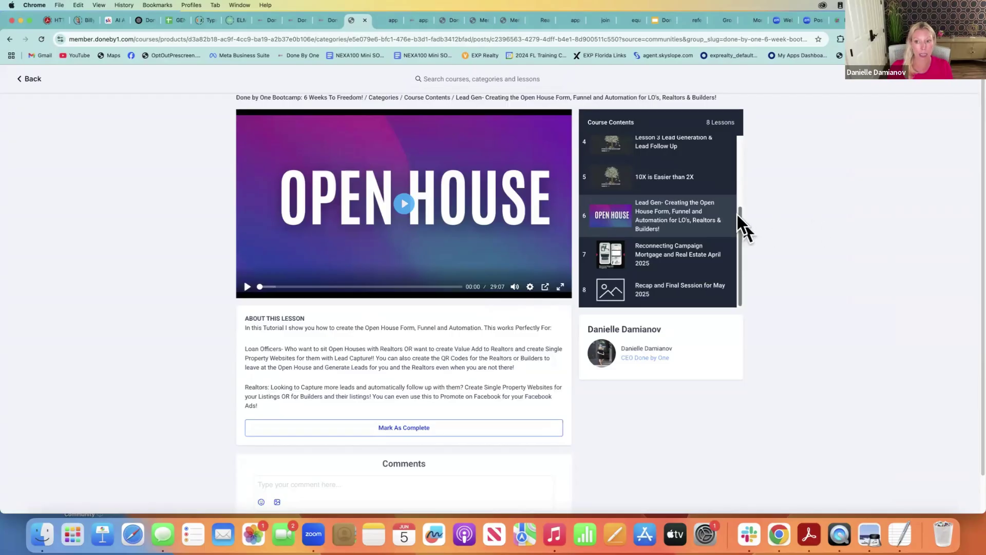
{"action": "scroll", "coordinate": [741, 203], "scroll_direction": "up", "scroll_amount": 2}
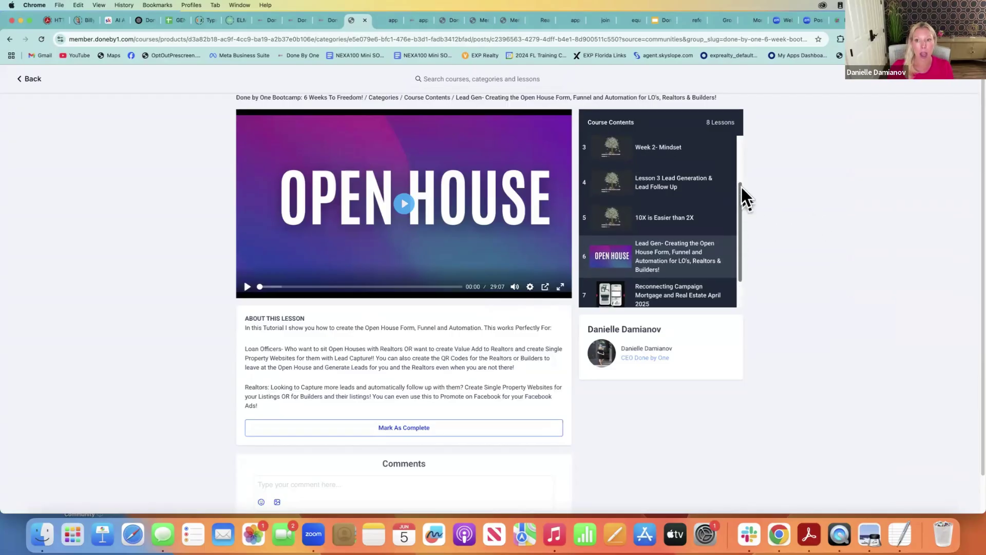
{"action": "left_click", "coordinate": [660, 189]}
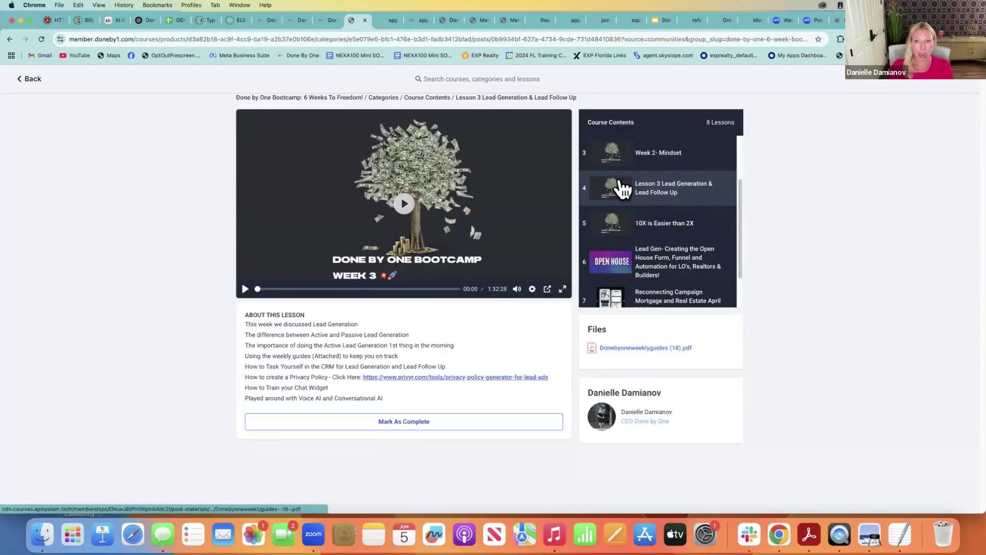
Open Week 2- Mindset and scroll through its 58:20 video and two attached files
{"action": "left_click", "coordinate": [649, 151]}
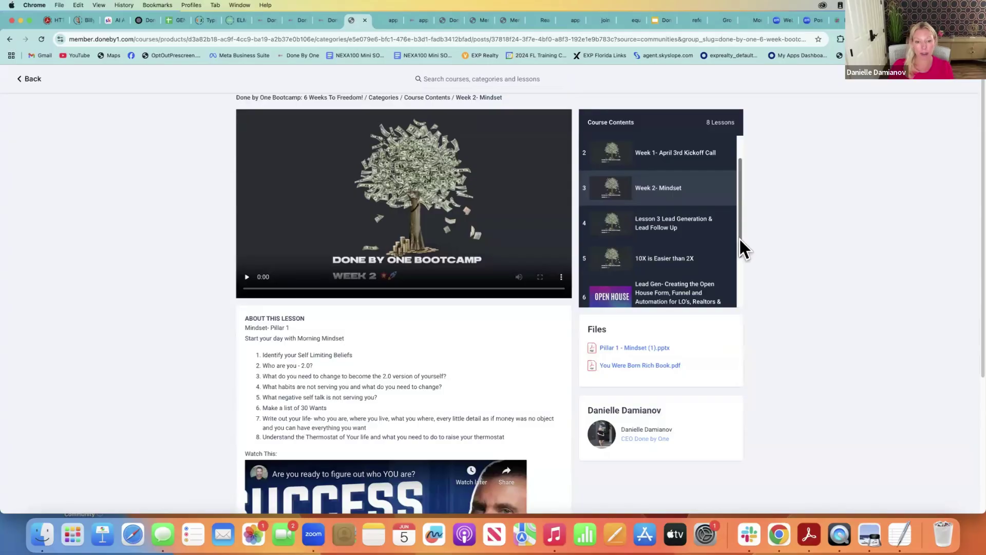
{"action": "scroll", "coordinate": [739, 241], "scroll_direction": "down", "scroll_amount": 3}
{"action": "scroll", "coordinate": [971, 308], "scroll_direction": "down", "scroll_amount": 5}
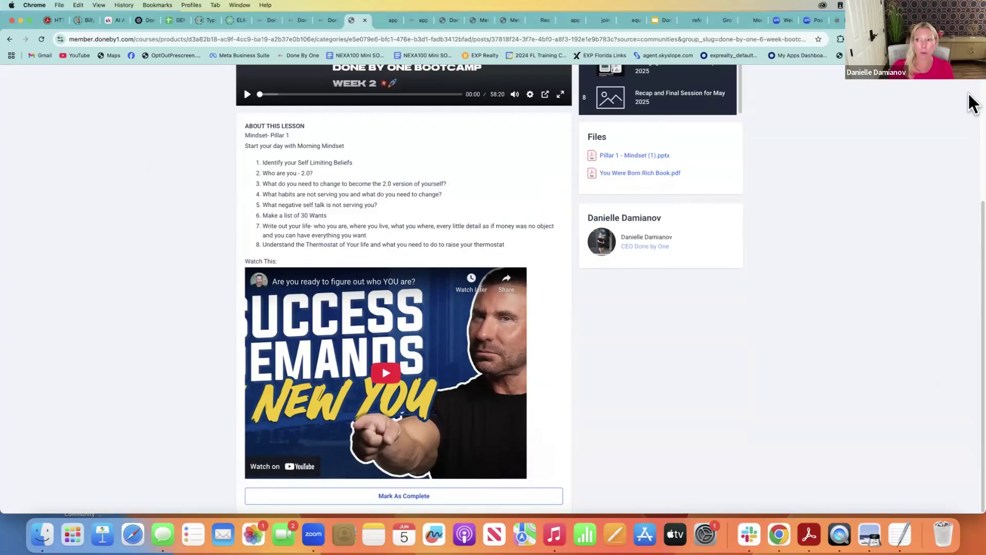
{"action": "scroll", "coordinate": [972, 103], "scroll_direction": "up", "scroll_amount": 5}
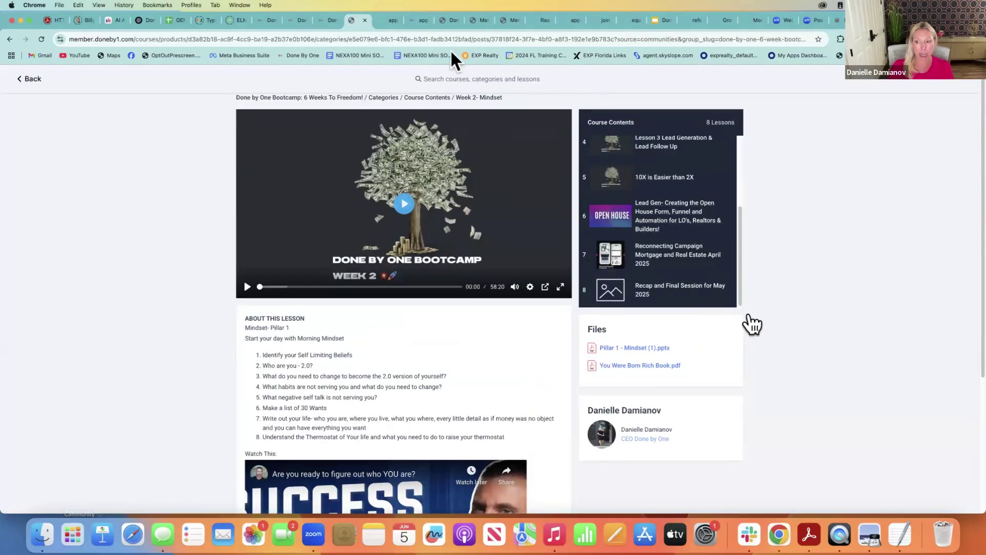
Flip between the CRM and Bootcamp tabs, then go Back to the Bootcamp Learning course list
{"action": "left_click", "coordinate": [323, 21]}
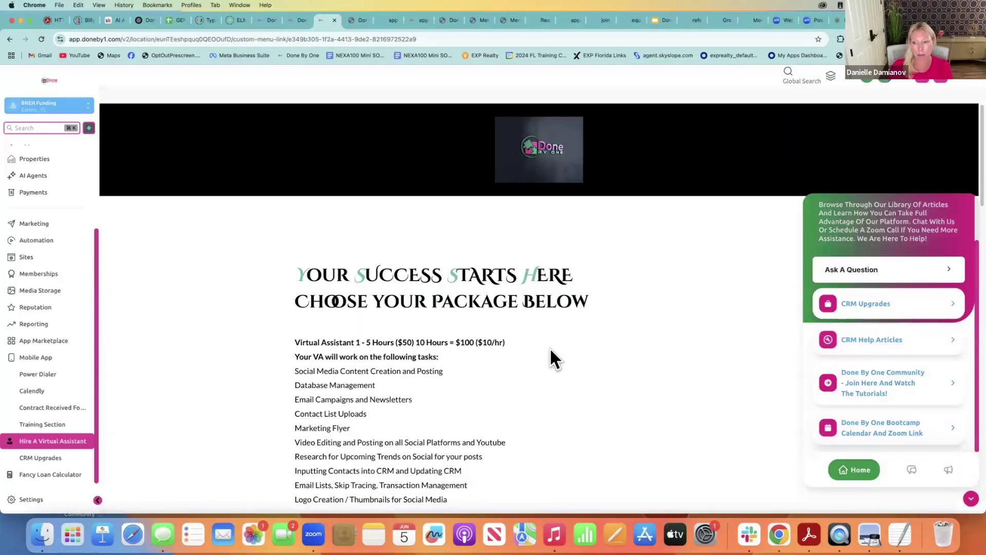
{"action": "left_click", "coordinate": [356, 22]}
{"action": "left_click", "coordinate": [387, 17]}
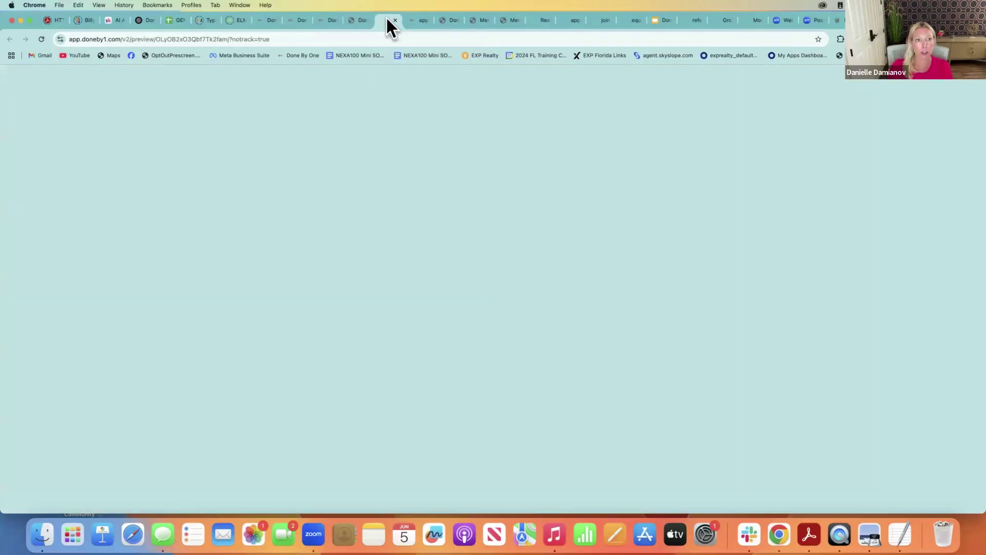
{"action": "left_click", "coordinate": [355, 21]}
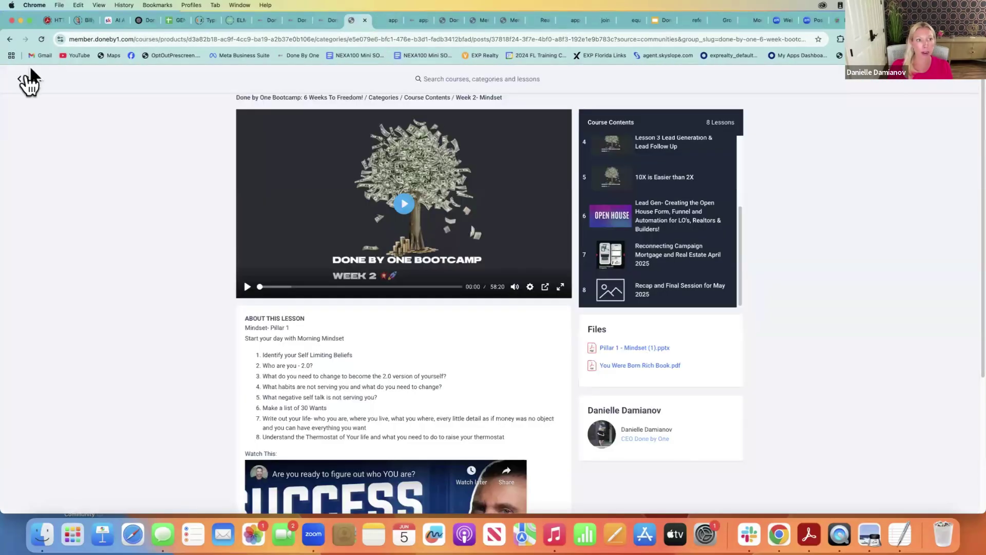
{"action": "left_click", "coordinate": [26, 76]}
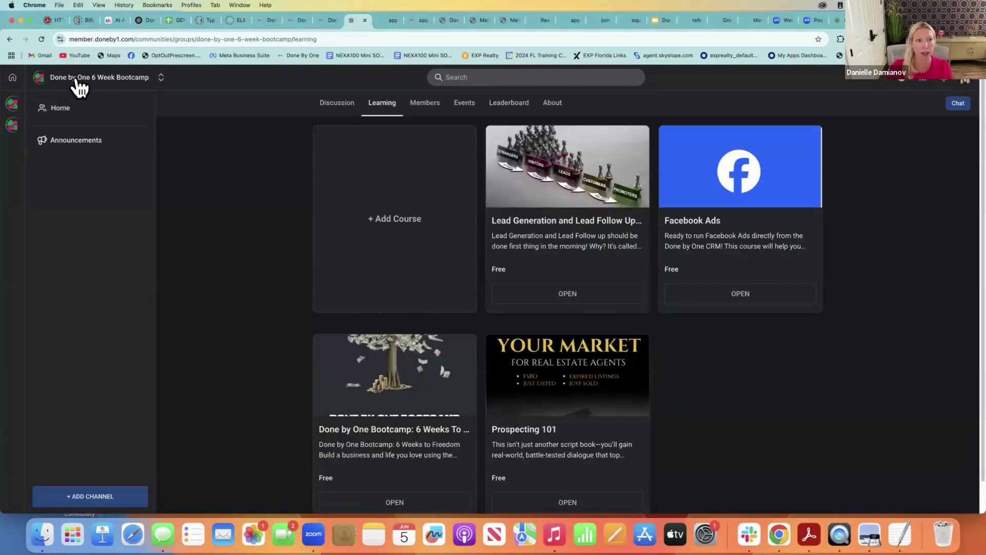
Switch to the Done by One Community group and show its Learning courses
{"action": "left_click", "coordinate": [13, 126]}
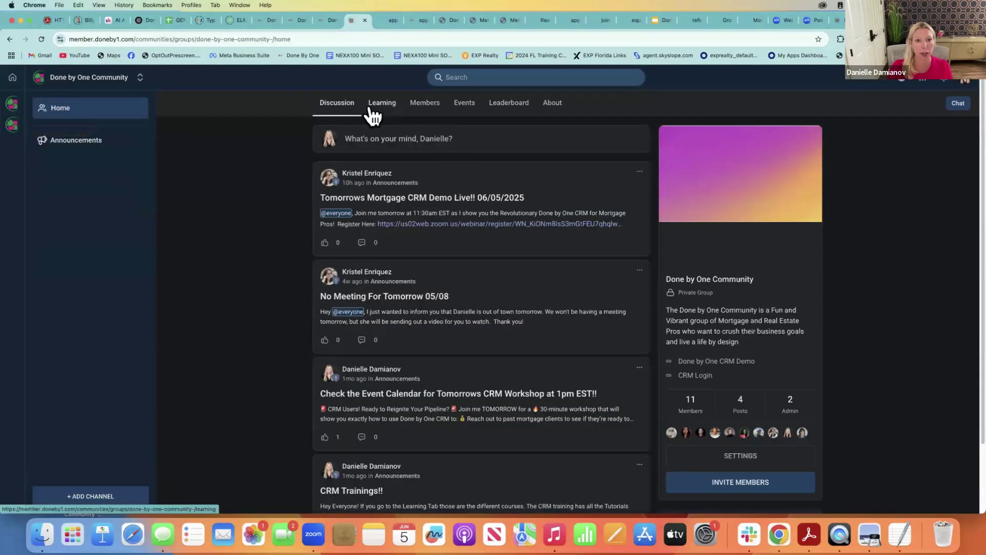
{"action": "left_click", "coordinate": [371, 109]}
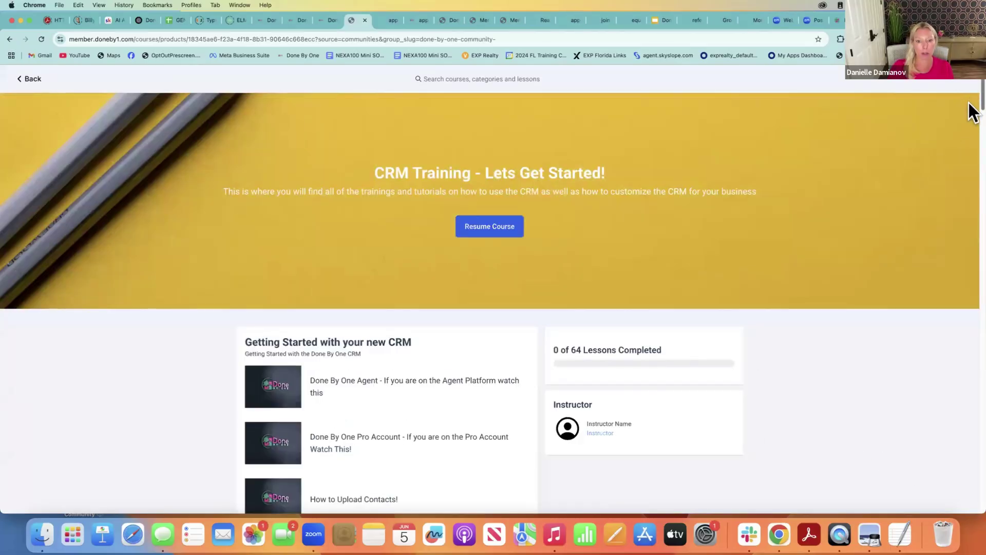
Scroll through the CRM Training course's 64 lessons, then return to the Hire A Virtual Assistant tab
{"action": "scroll", "coordinate": [972, 118], "scroll_direction": "down", "scroll_amount": 7}
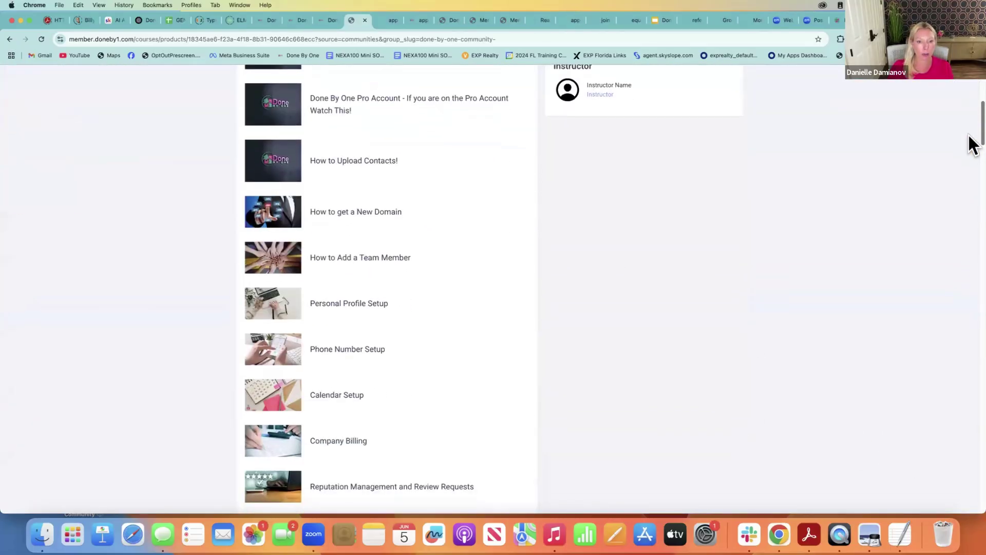
{"action": "scroll", "coordinate": [972, 154], "scroll_direction": "down", "scroll_amount": 6}
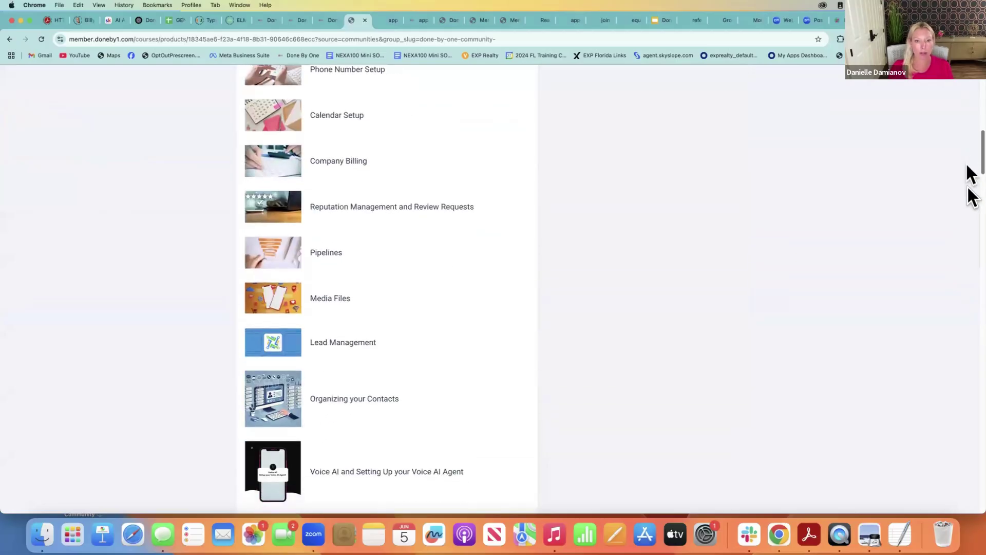
{"action": "scroll", "coordinate": [972, 198], "scroll_direction": "down", "scroll_amount": 7}
{"action": "scroll", "coordinate": [973, 216], "scroll_direction": "down", "scroll_amount": 3}
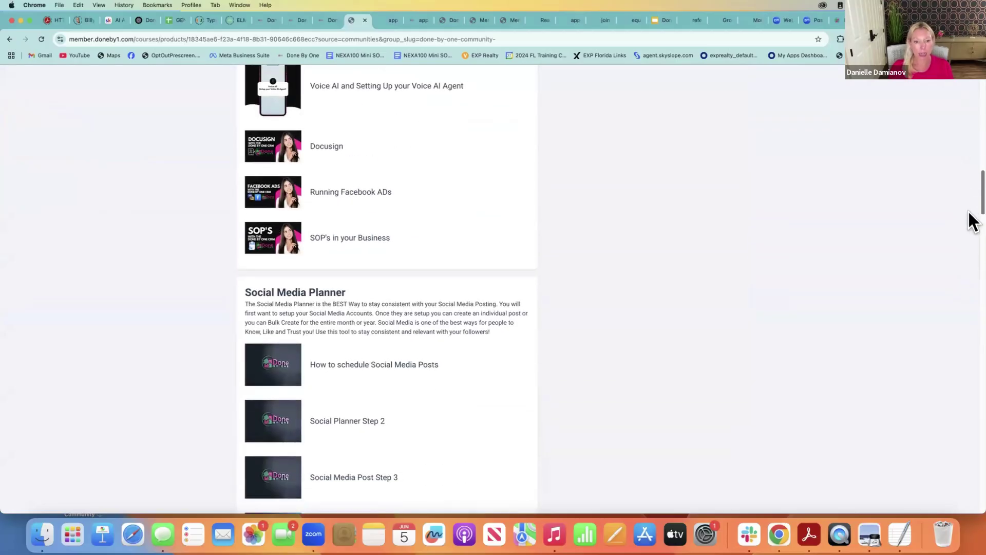
{"action": "scroll", "coordinate": [970, 216], "scroll_direction": "up", "scroll_amount": 2}
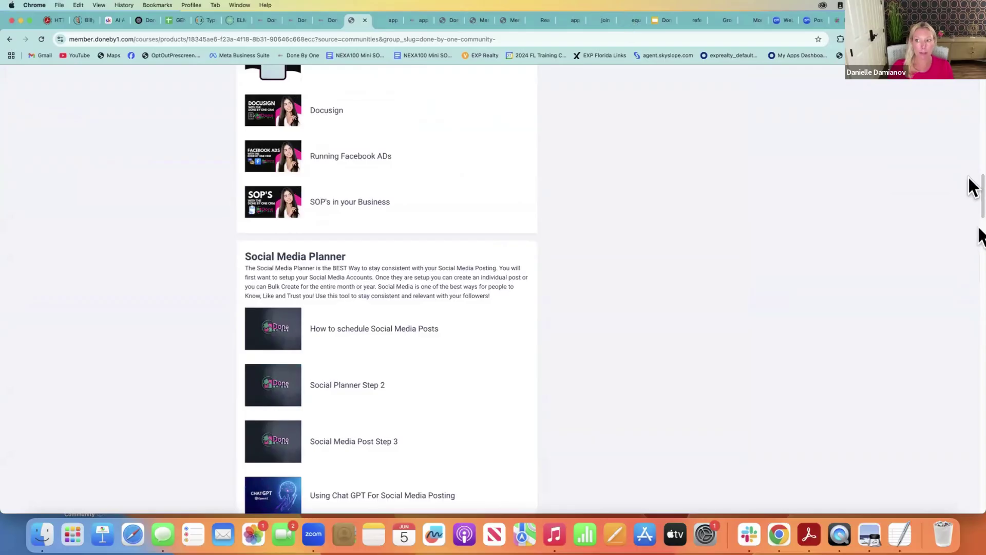
{"action": "left_click_drag", "start_coordinate": [971, 196], "coordinate": [972, 432]}
{"action": "scroll", "coordinate": [972, 347], "scroll_direction": "down", "scroll_amount": 5}
{"action": "scroll", "coordinate": [778, 172], "scroll_direction": "up", "scroll_amount": 10}
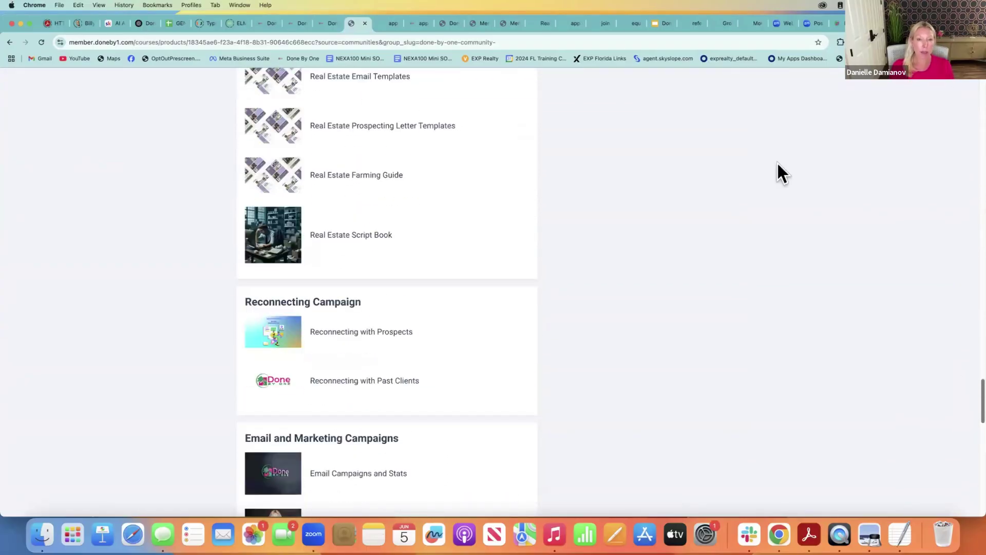
{"action": "left_click", "coordinate": [321, 24]}
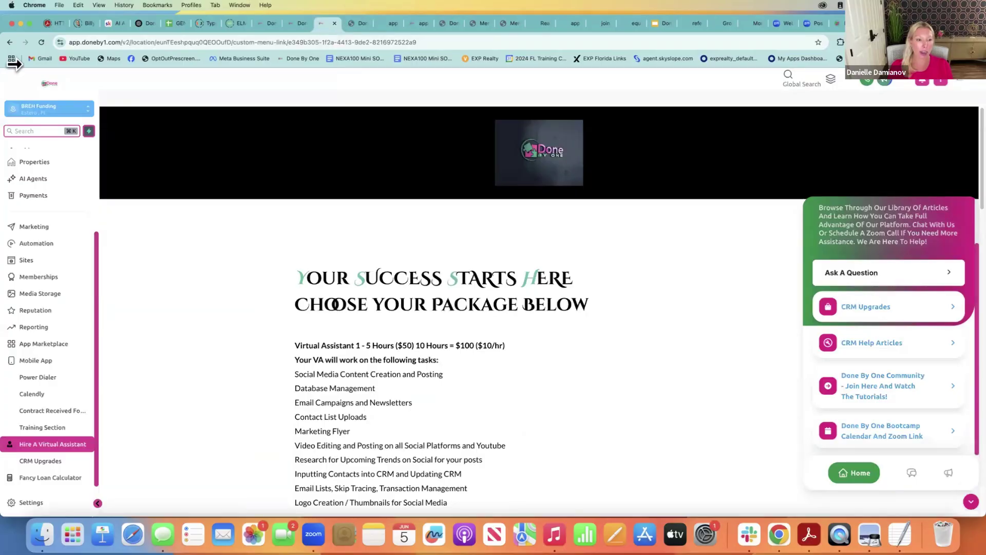
Open Training Section in the sidebar, then switch tabs back to the Marketing Snippets list
{"action": "left_click", "coordinate": [37, 422]}
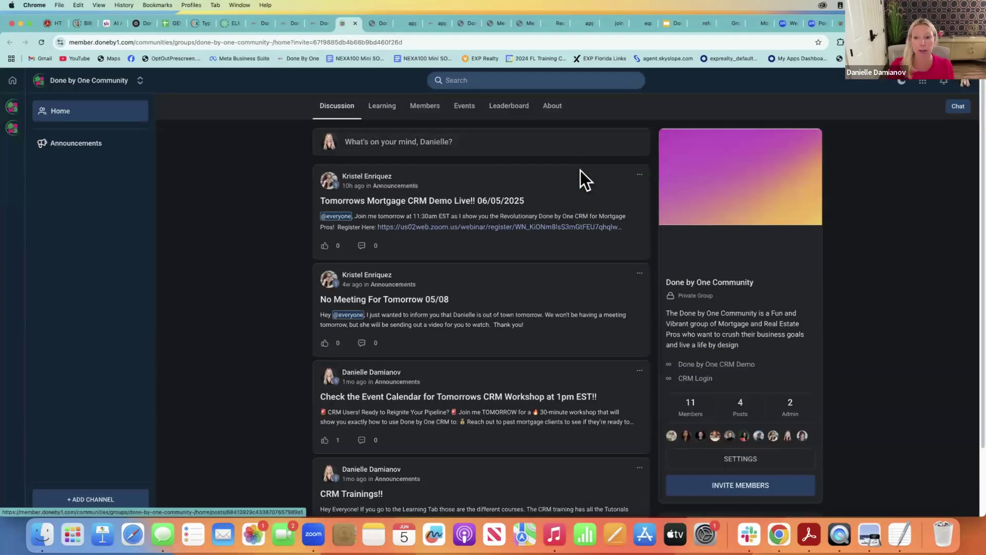
{"action": "left_click", "coordinate": [315, 23]}
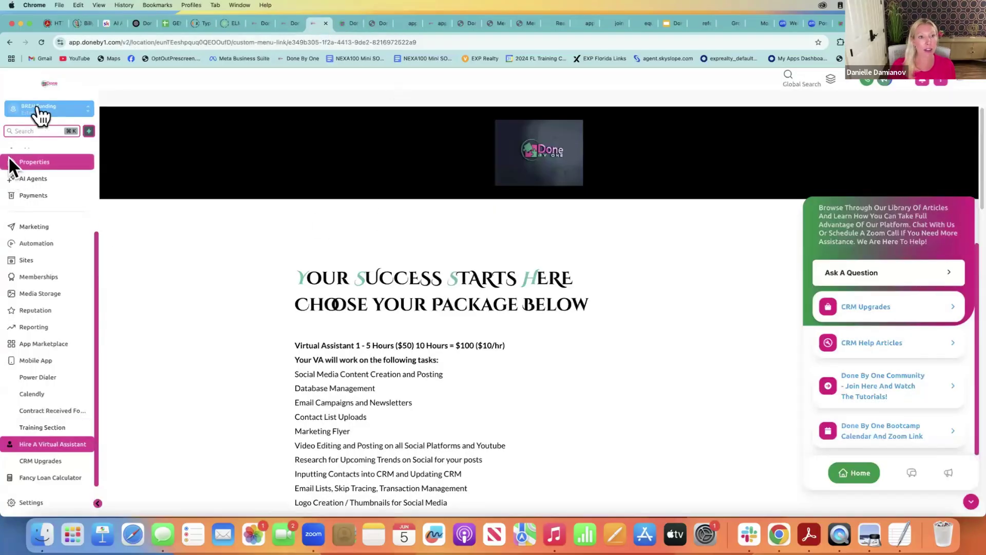
{"action": "left_click", "coordinate": [285, 22]}
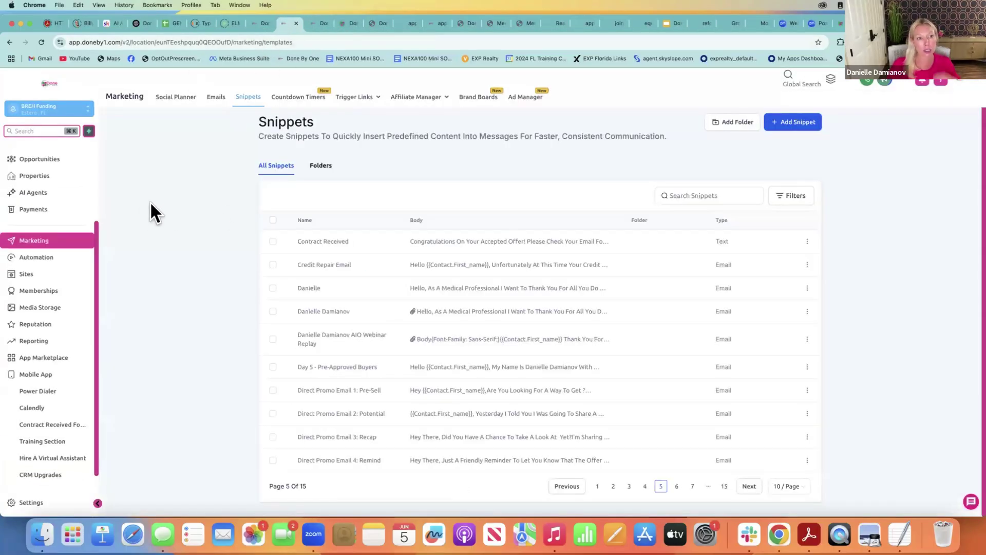
Pass through the Social Planner tab and open the Memberships Client Portal dashboard
{"action": "left_click", "coordinate": [255, 24]}
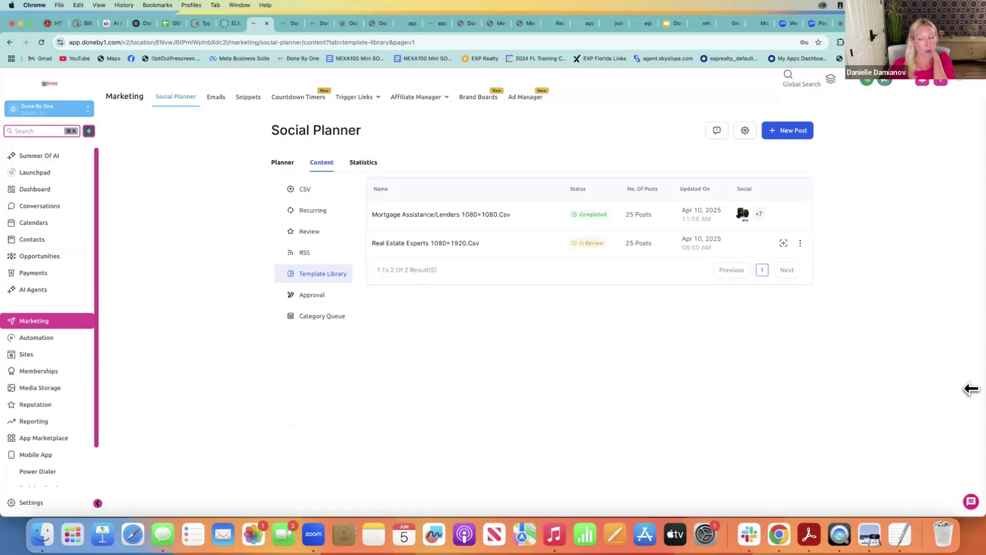
{"action": "left_click", "coordinate": [22, 369]}
Go to Courses > Products and open the Marketing Flyers and Templates course card
{"action": "mouse_move", "coordinate": [238, 96]}
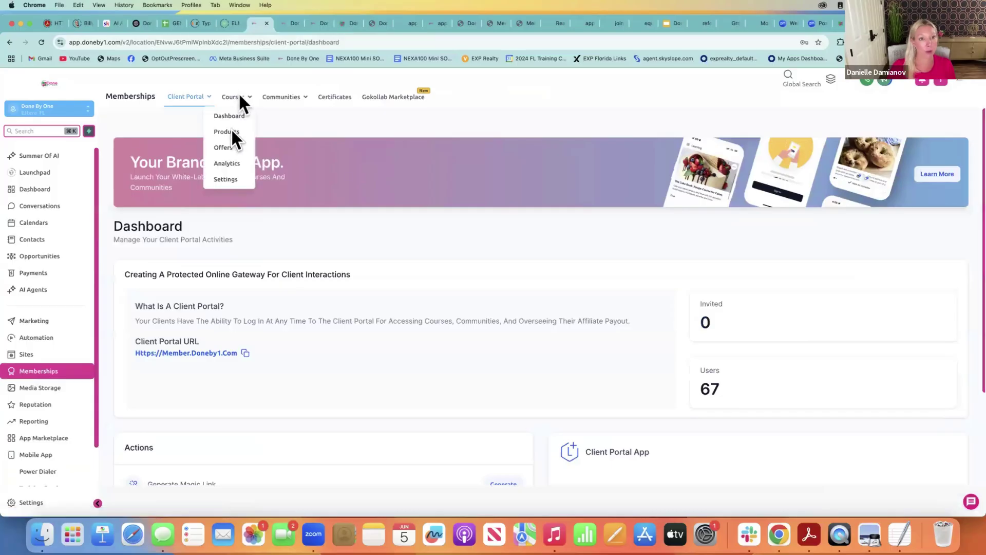
{"action": "left_click", "coordinate": [229, 131]}
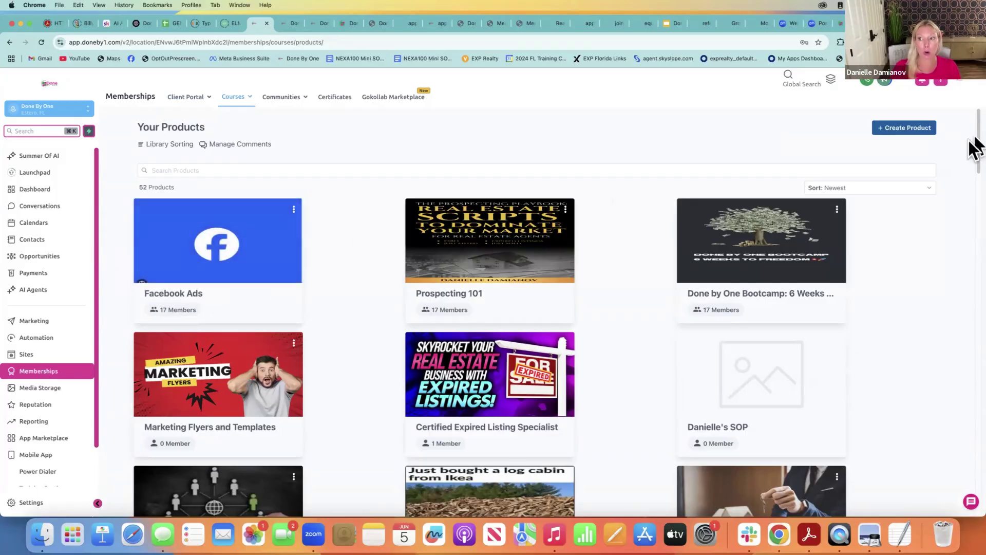
{"action": "left_click_drag", "start_coordinate": [977, 141], "coordinate": [978, 149]}
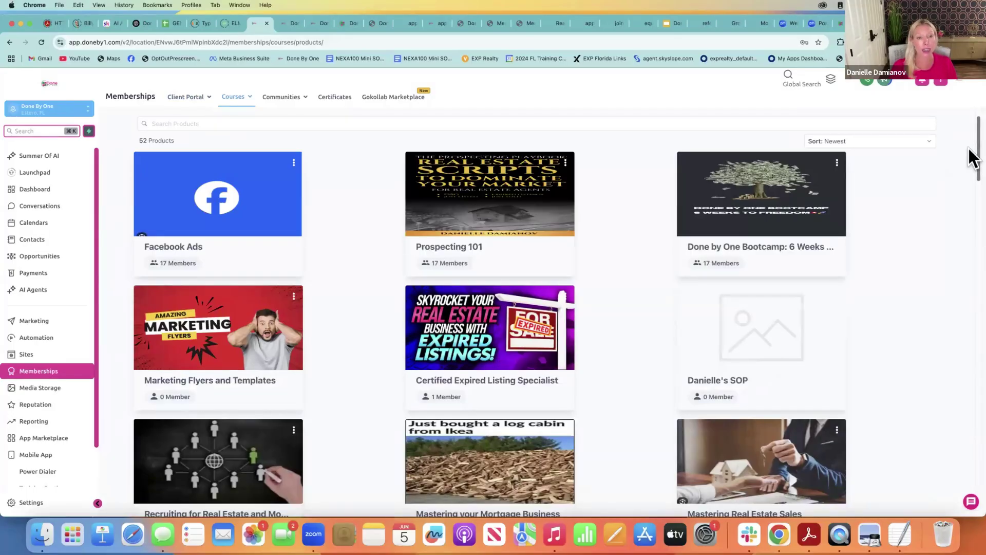
{"action": "left_click_drag", "start_coordinate": [969, 149], "coordinate": [969, 172]}
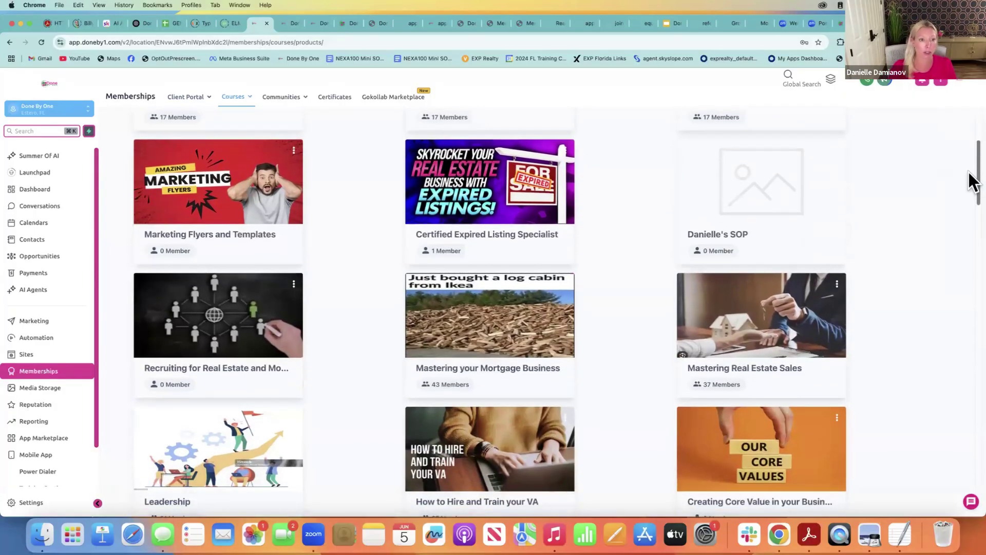
{"action": "left_click", "coordinate": [235, 219]}
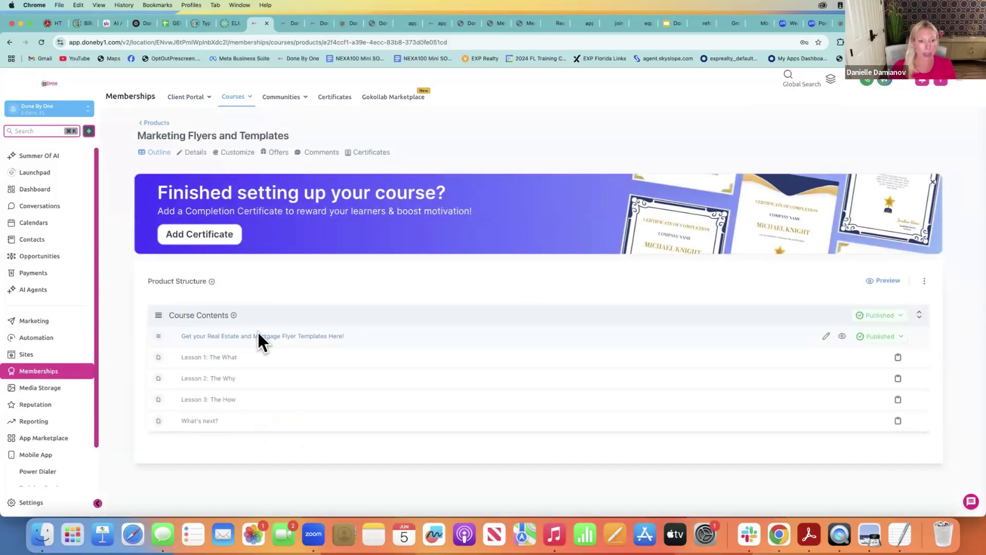
Review the flyer templates lesson and its three attached files, then return to the Marketing Flyers and Templates course
{"action": "left_click", "coordinate": [259, 336]}
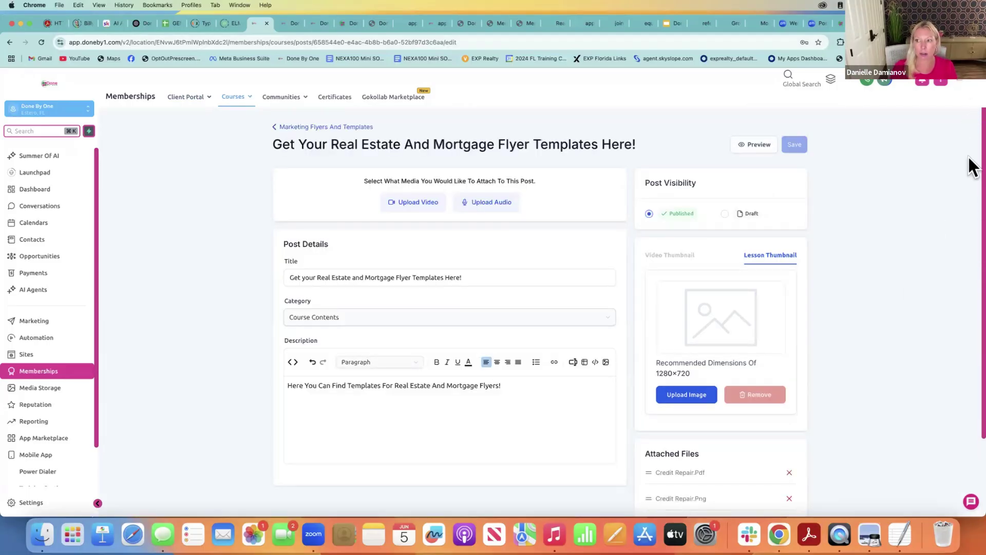
{"action": "scroll", "coordinate": [972, 167], "scroll_direction": "down", "scroll_amount": 4}
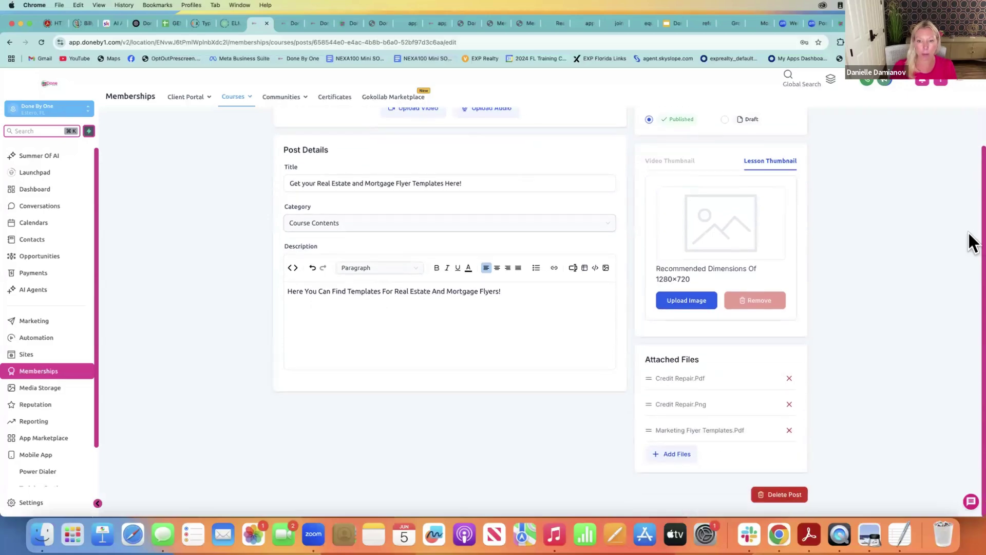
{"action": "scroll", "coordinate": [972, 195], "scroll_direction": "up", "scroll_amount": 5}
{"action": "left_click", "coordinate": [307, 127]}
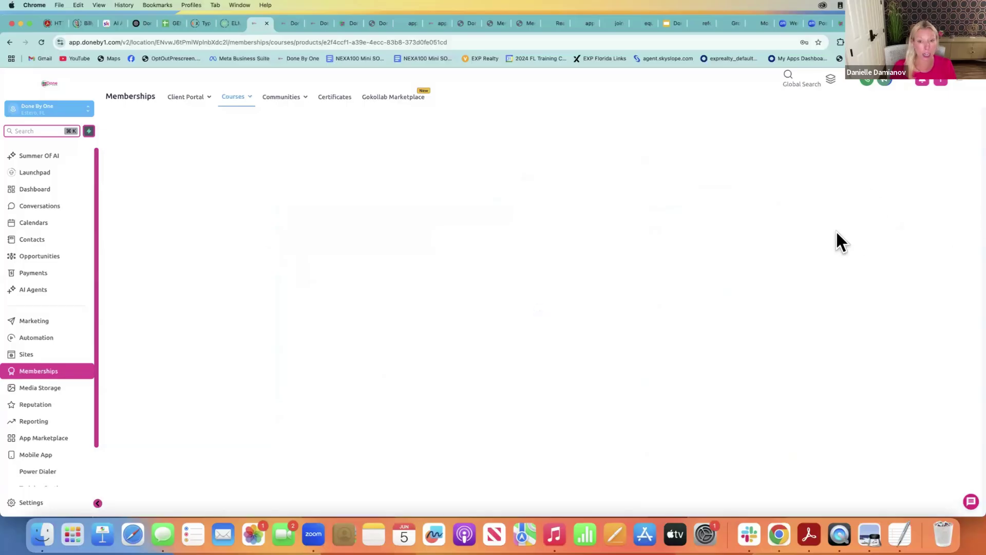
Return to the Products library and browse the courses, including Credit, Mortgage and Business Setup- LLC's & PA
{"action": "left_click", "coordinate": [156, 123]}
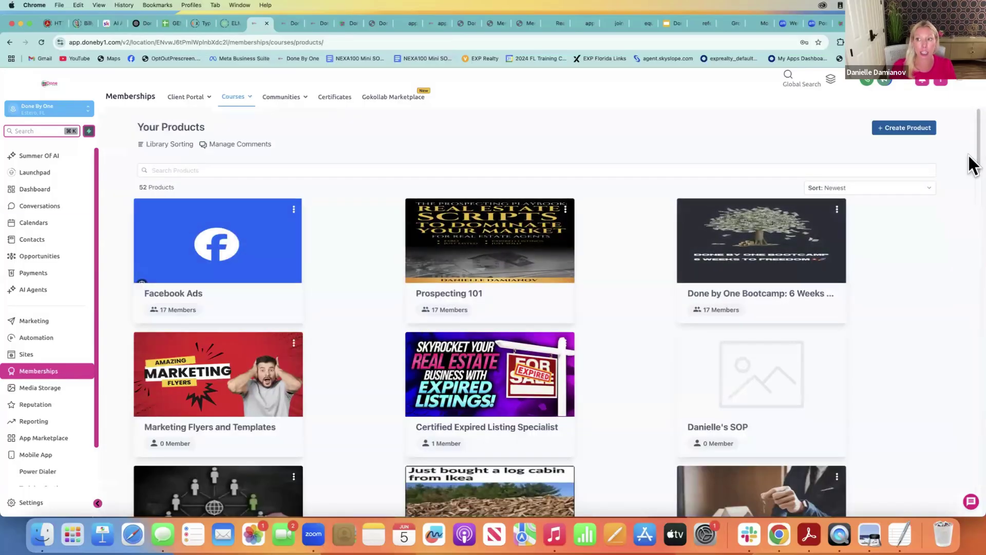
{"action": "scroll", "coordinate": [970, 169], "scroll_direction": "down", "scroll_amount": 5}
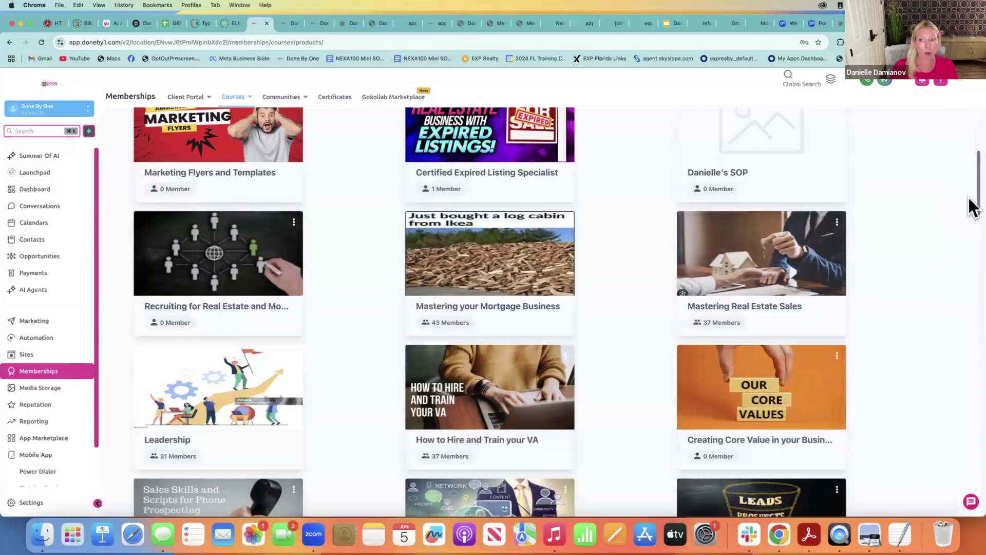
{"action": "scroll", "coordinate": [971, 216], "scroll_direction": "down", "scroll_amount": 3}
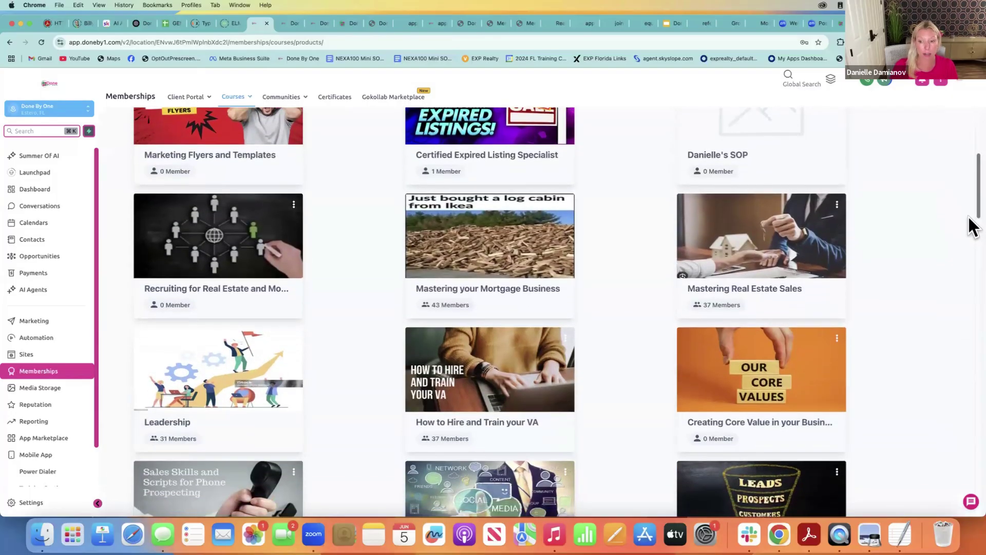
{"action": "scroll", "coordinate": [972, 229], "scroll_direction": "down", "scroll_amount": 1}
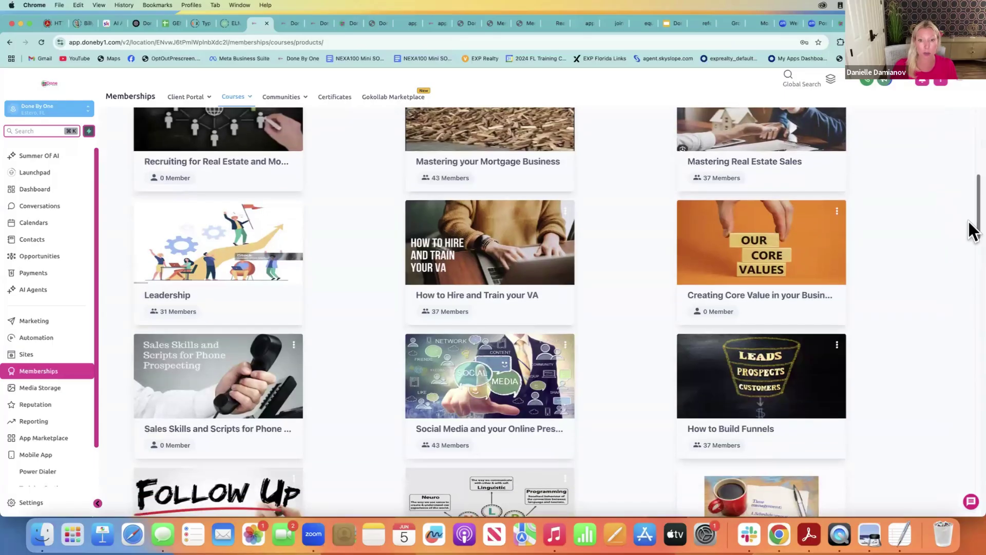
{"action": "scroll", "coordinate": [970, 241], "scroll_direction": "down", "scroll_amount": 3}
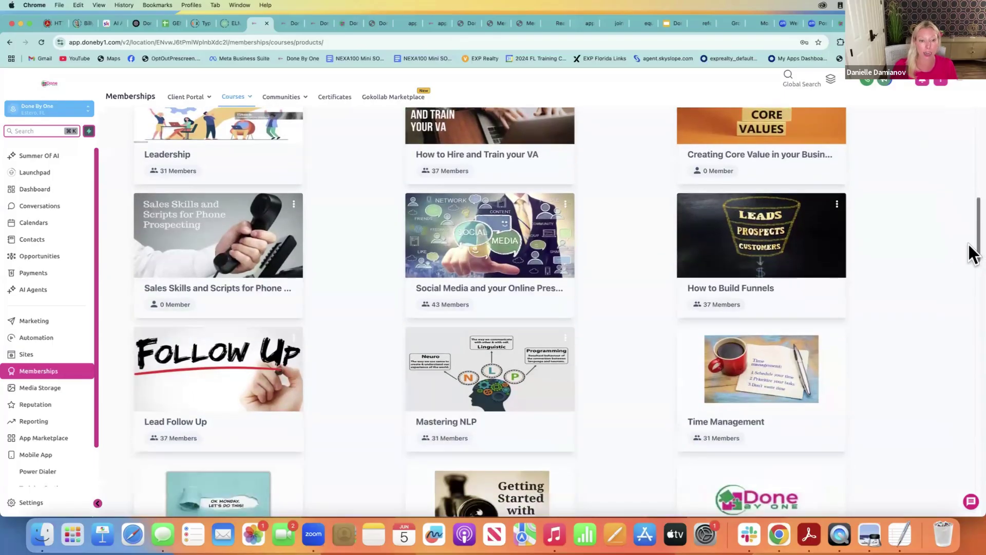
{"action": "scroll", "coordinate": [971, 260], "scroll_direction": "down", "scroll_amount": 3}
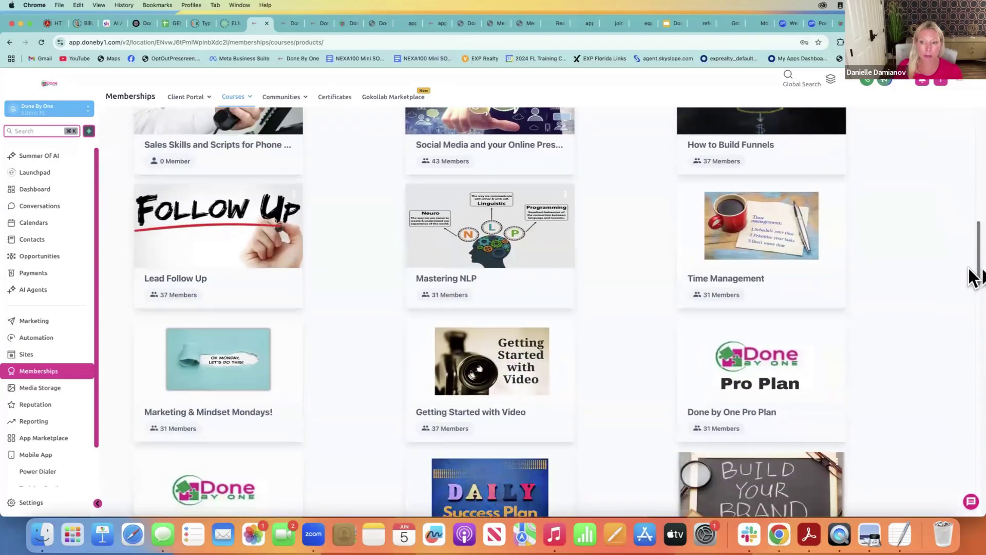
{"action": "scroll", "coordinate": [973, 282], "scroll_direction": "down", "scroll_amount": 3}
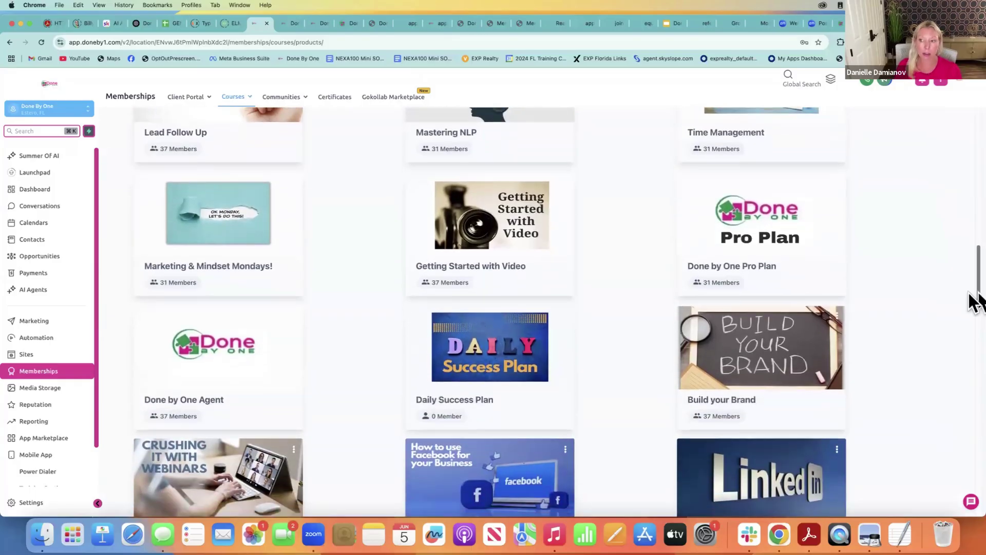
{"action": "scroll", "coordinate": [973, 262], "scroll_direction": "down", "scroll_amount": 1}
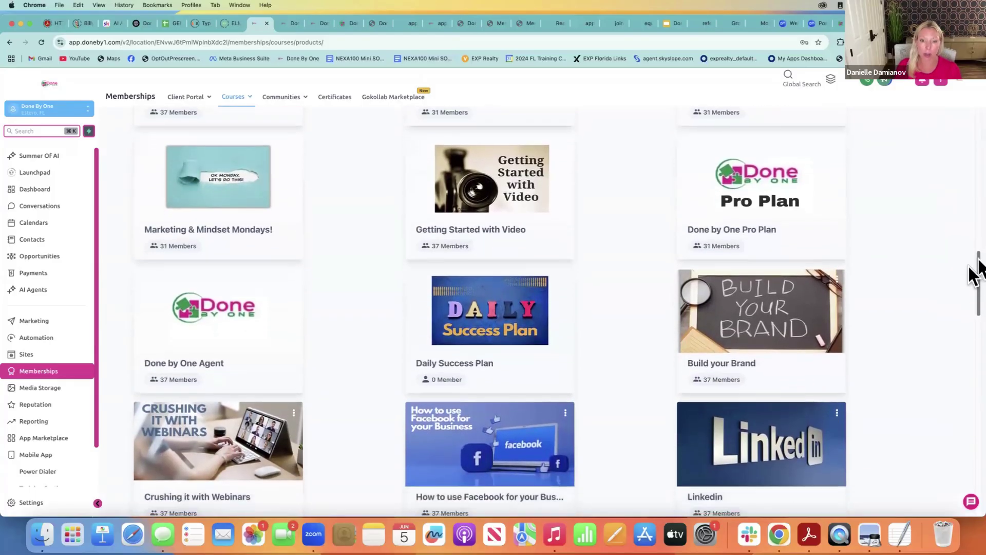
{"action": "scroll", "coordinate": [972, 277], "scroll_direction": "down", "scroll_amount": 2}
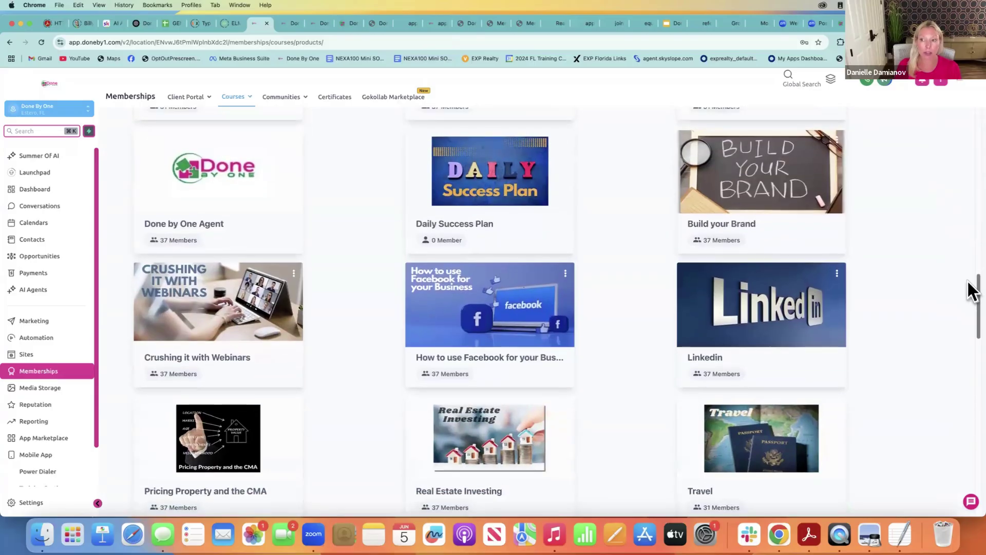
{"action": "scroll", "coordinate": [969, 285], "scroll_direction": "down", "scroll_amount": 4}
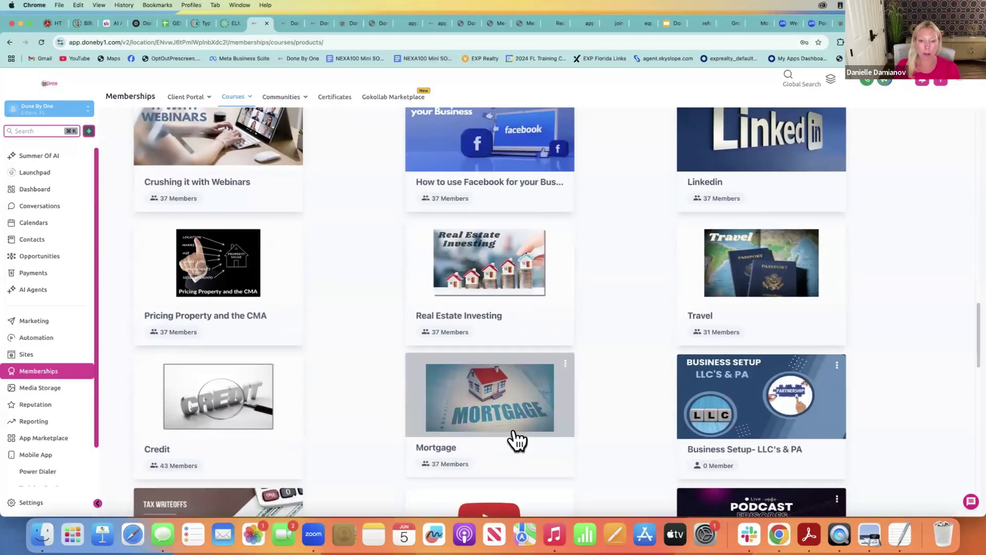
Preview the Mortgage course as a member, then return to its five-lesson outline
{"action": "left_click", "coordinate": [514, 430]}
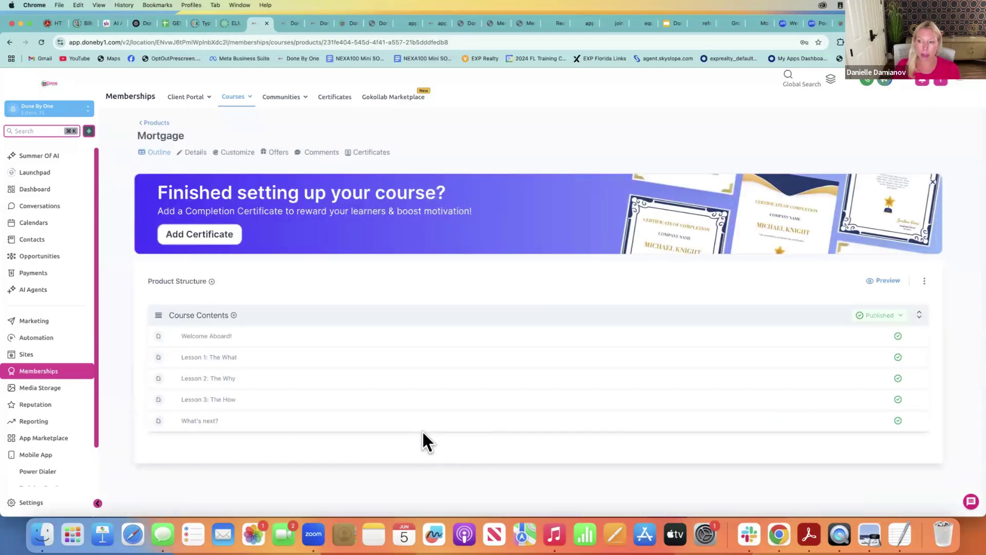
{"action": "left_click", "coordinate": [890, 284]}
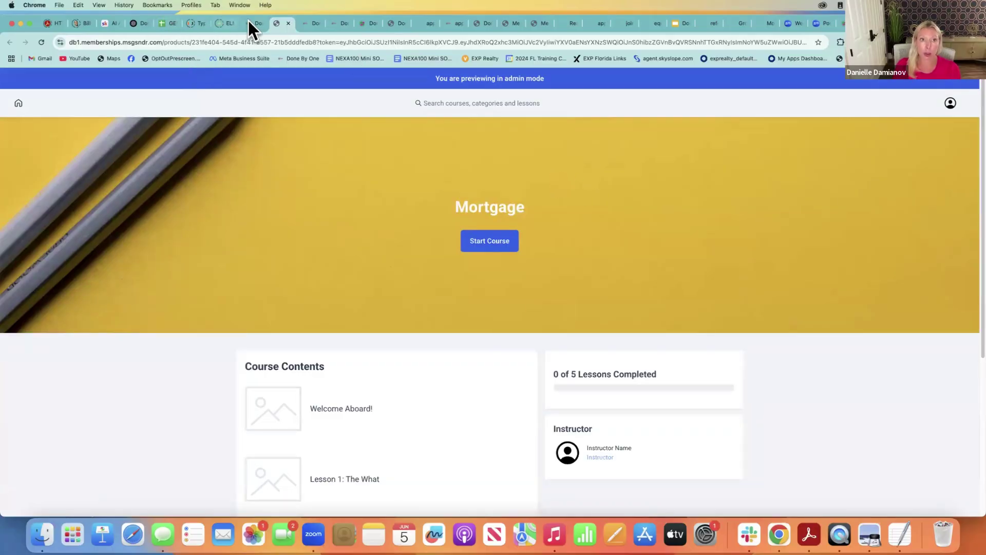
{"action": "left_click", "coordinate": [248, 19]}
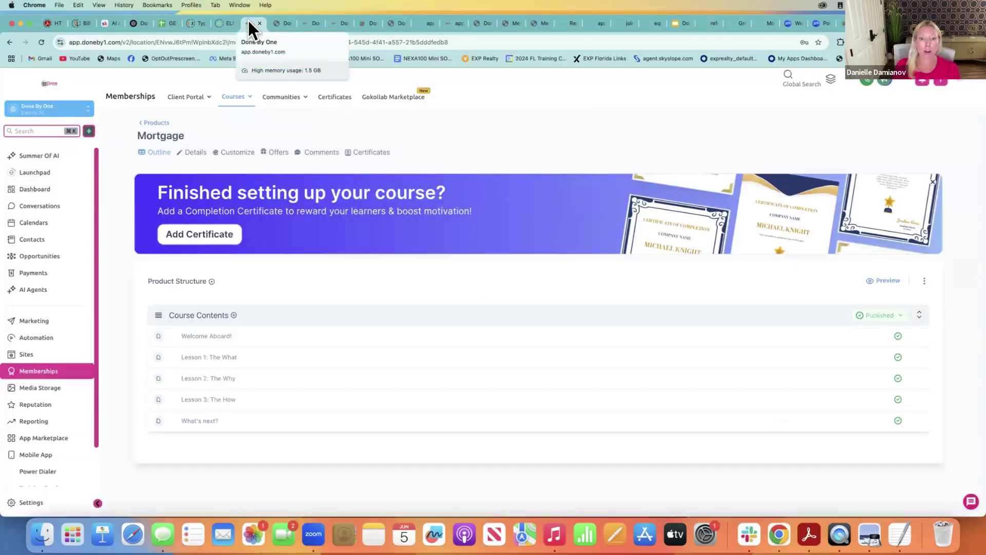
Leave the course for Products, glance at Business Profile Settings, then go back to Memberships Courses
{"action": "left_click", "coordinate": [155, 123]}
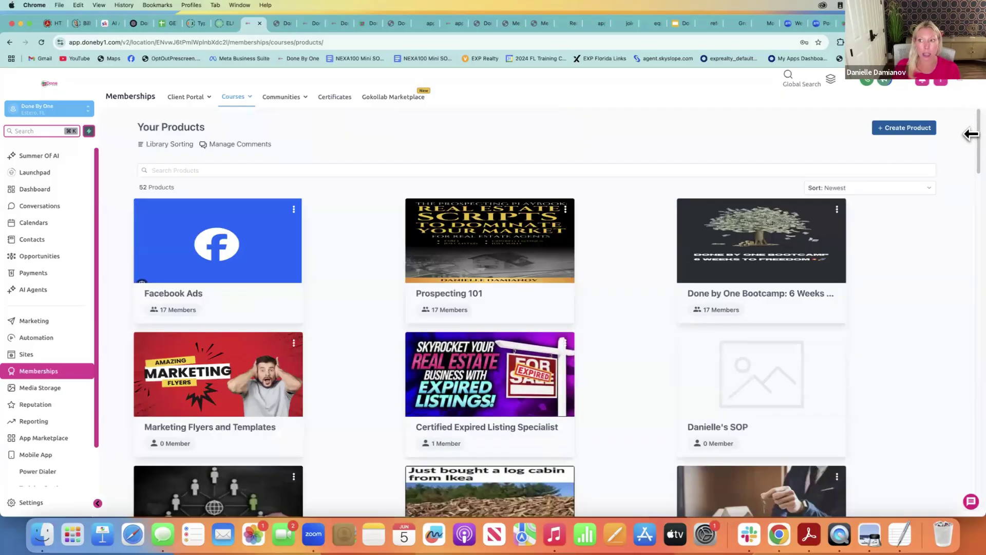
{"action": "left_click_drag", "start_coordinate": [974, 147], "coordinate": [955, 114]}
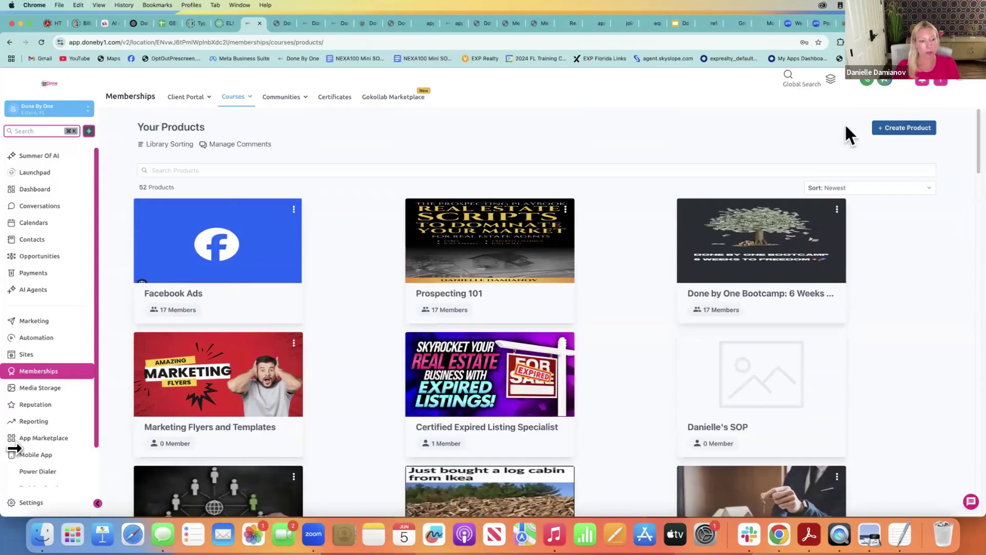
{"action": "left_click_drag", "start_coordinate": [98, 358], "coordinate": [91, 461]}
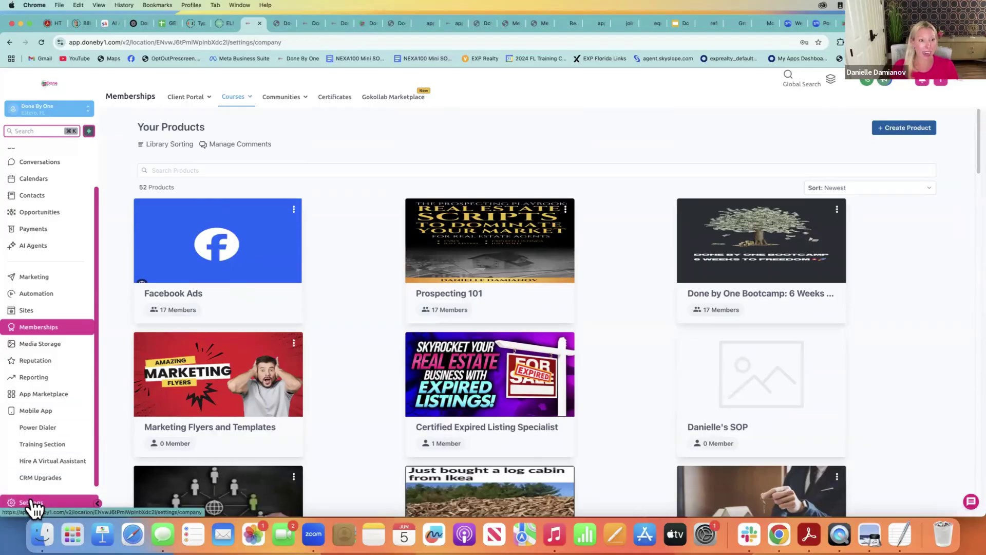
{"action": "left_click", "coordinate": [31, 503]}
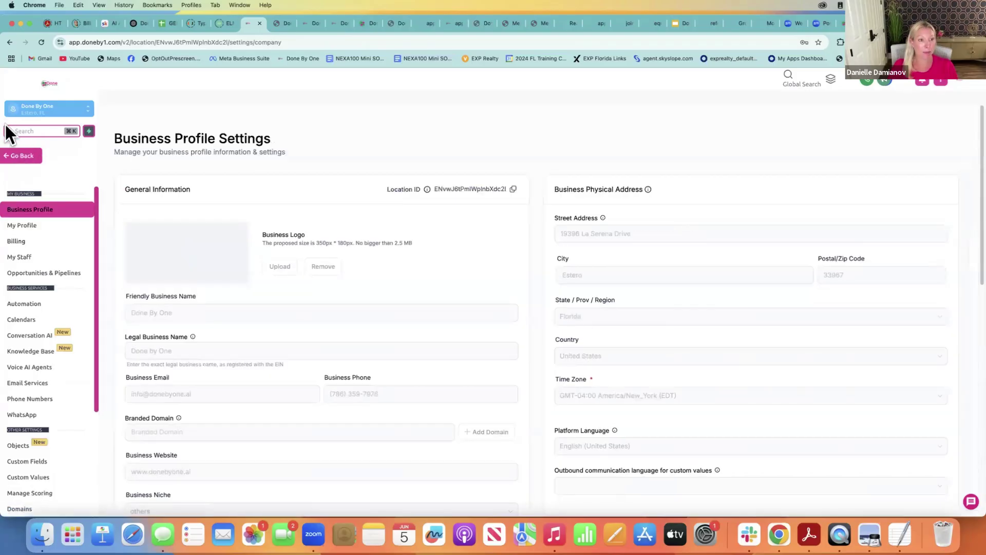
{"action": "left_click", "coordinate": [21, 156]}
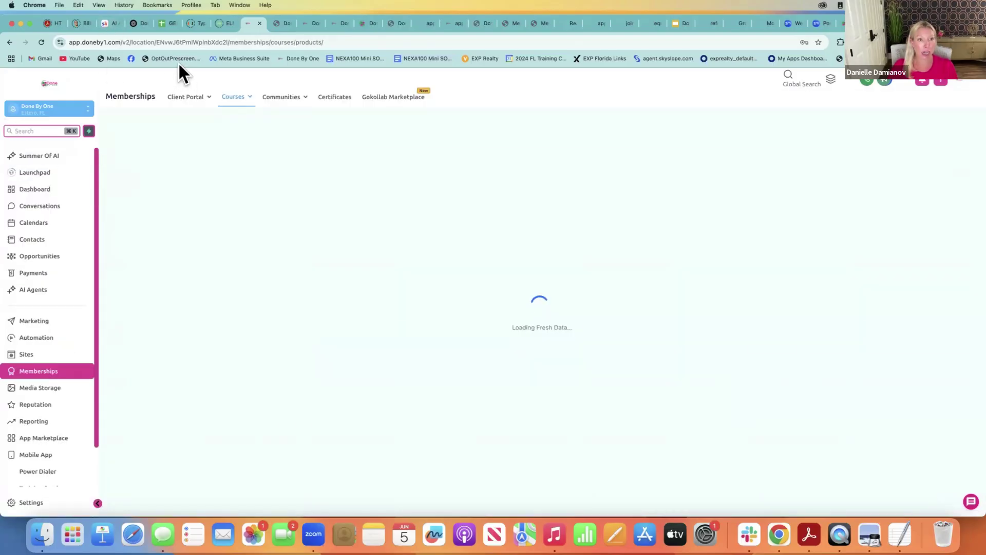